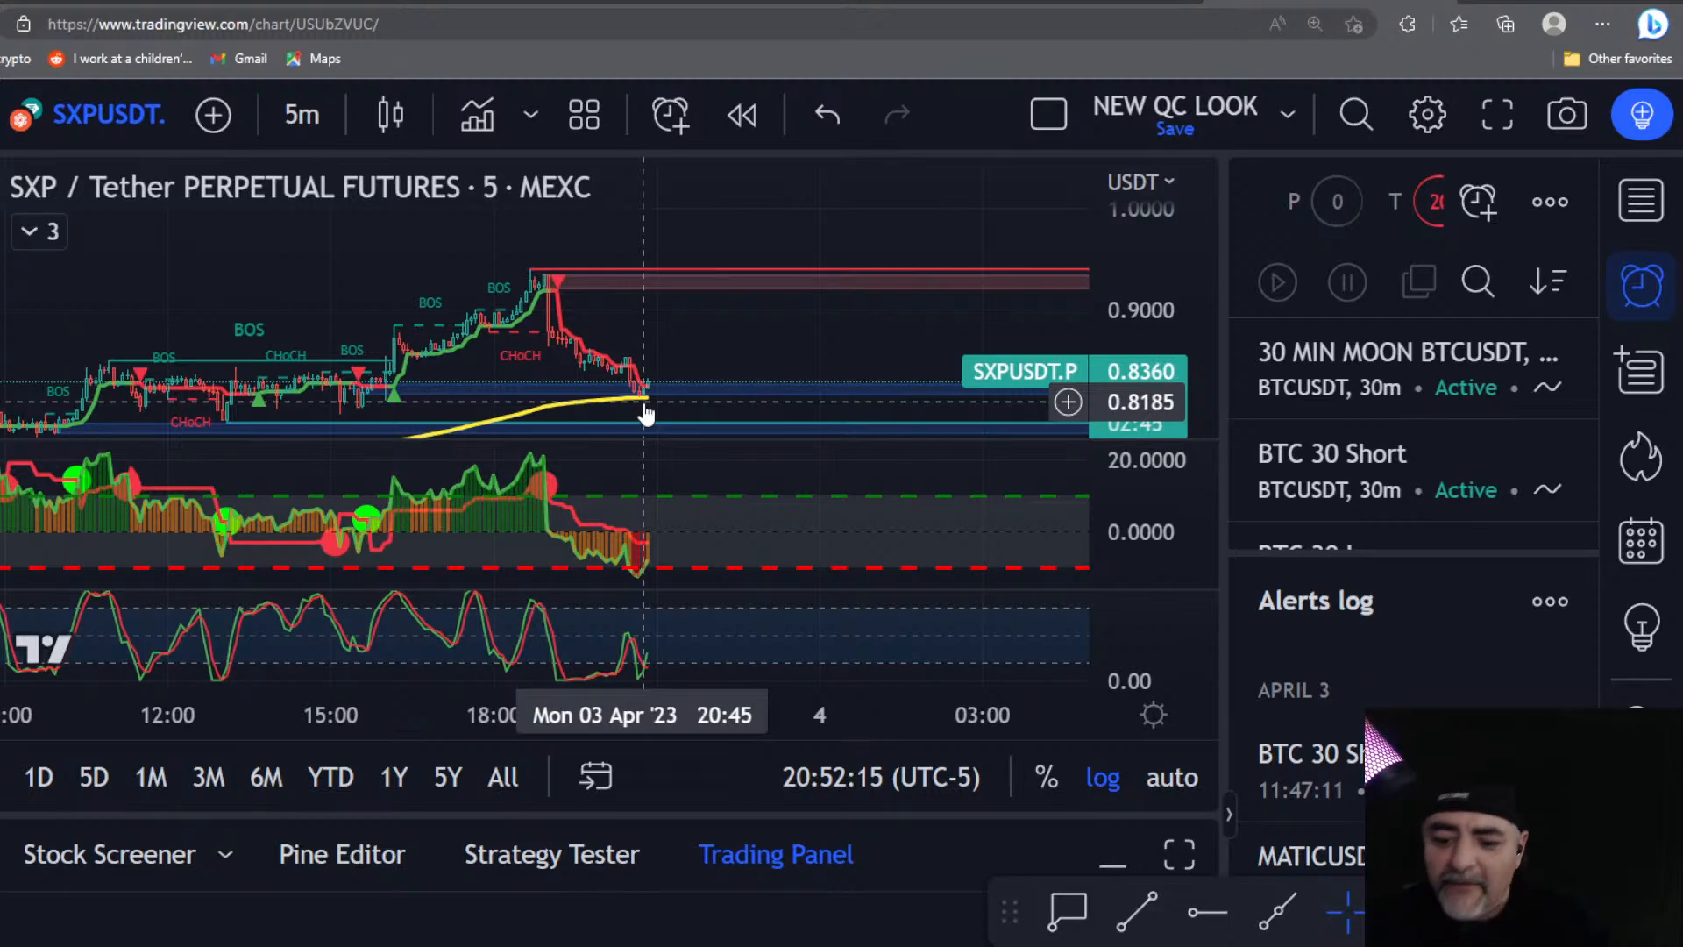
# Step: Switch the SXPUSDT chart from 5 minutes to the 4-hour interval
pyautogui.scroll(-3, 681, 377)
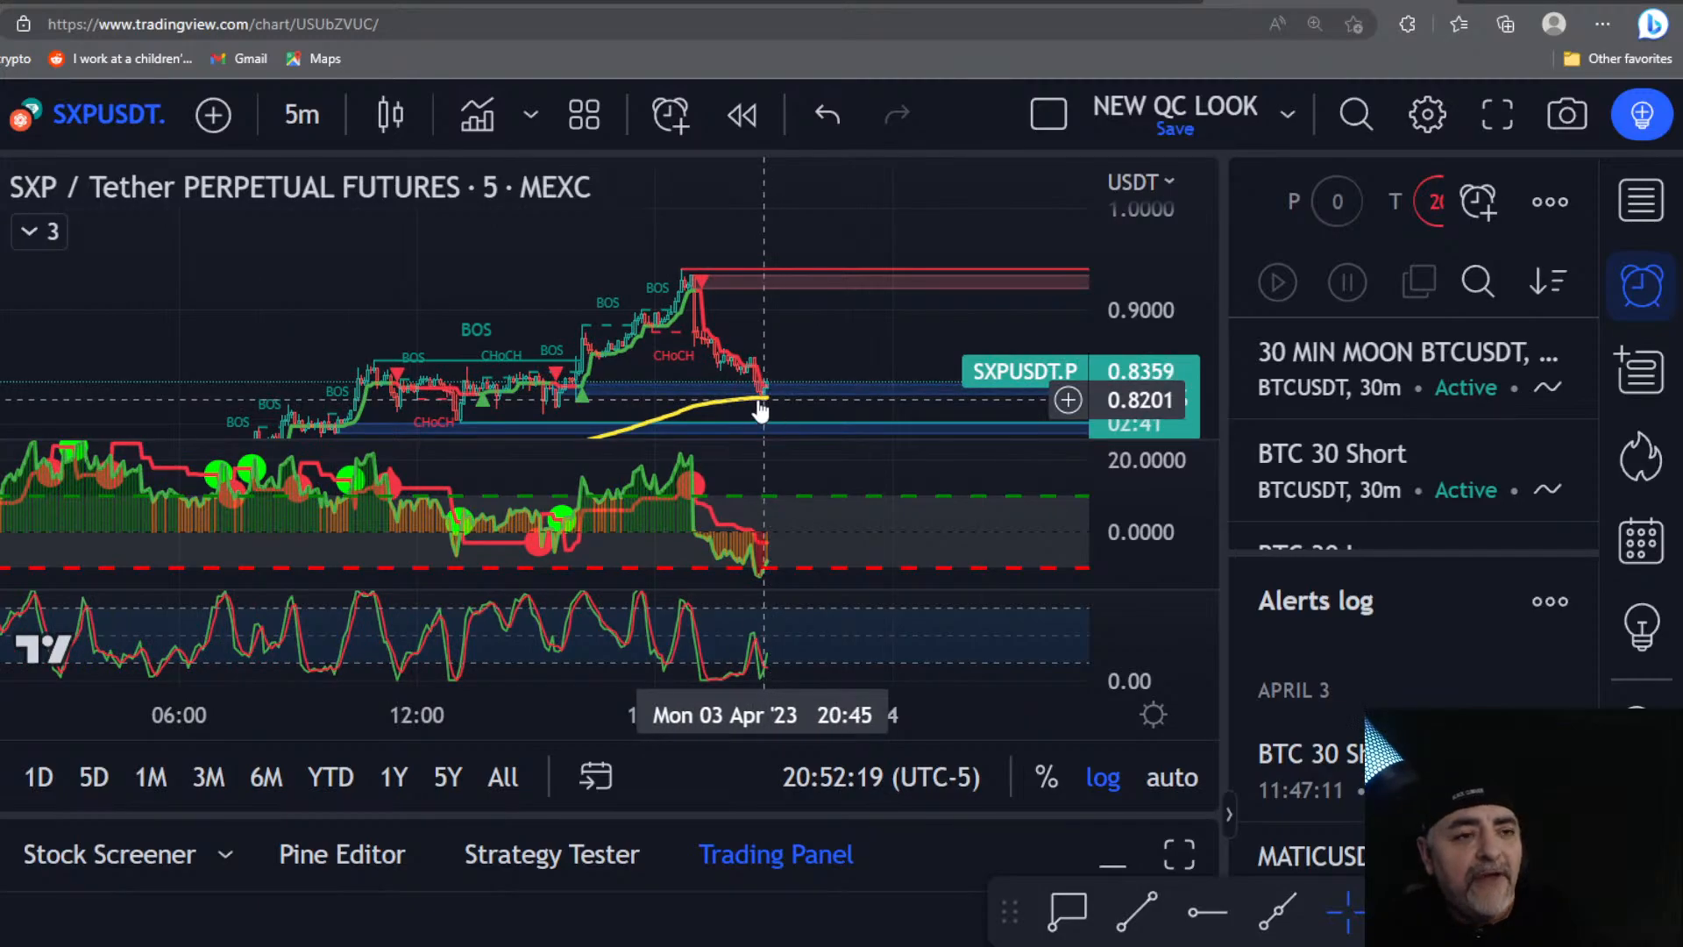
pyautogui.scroll(2, 754, 394)
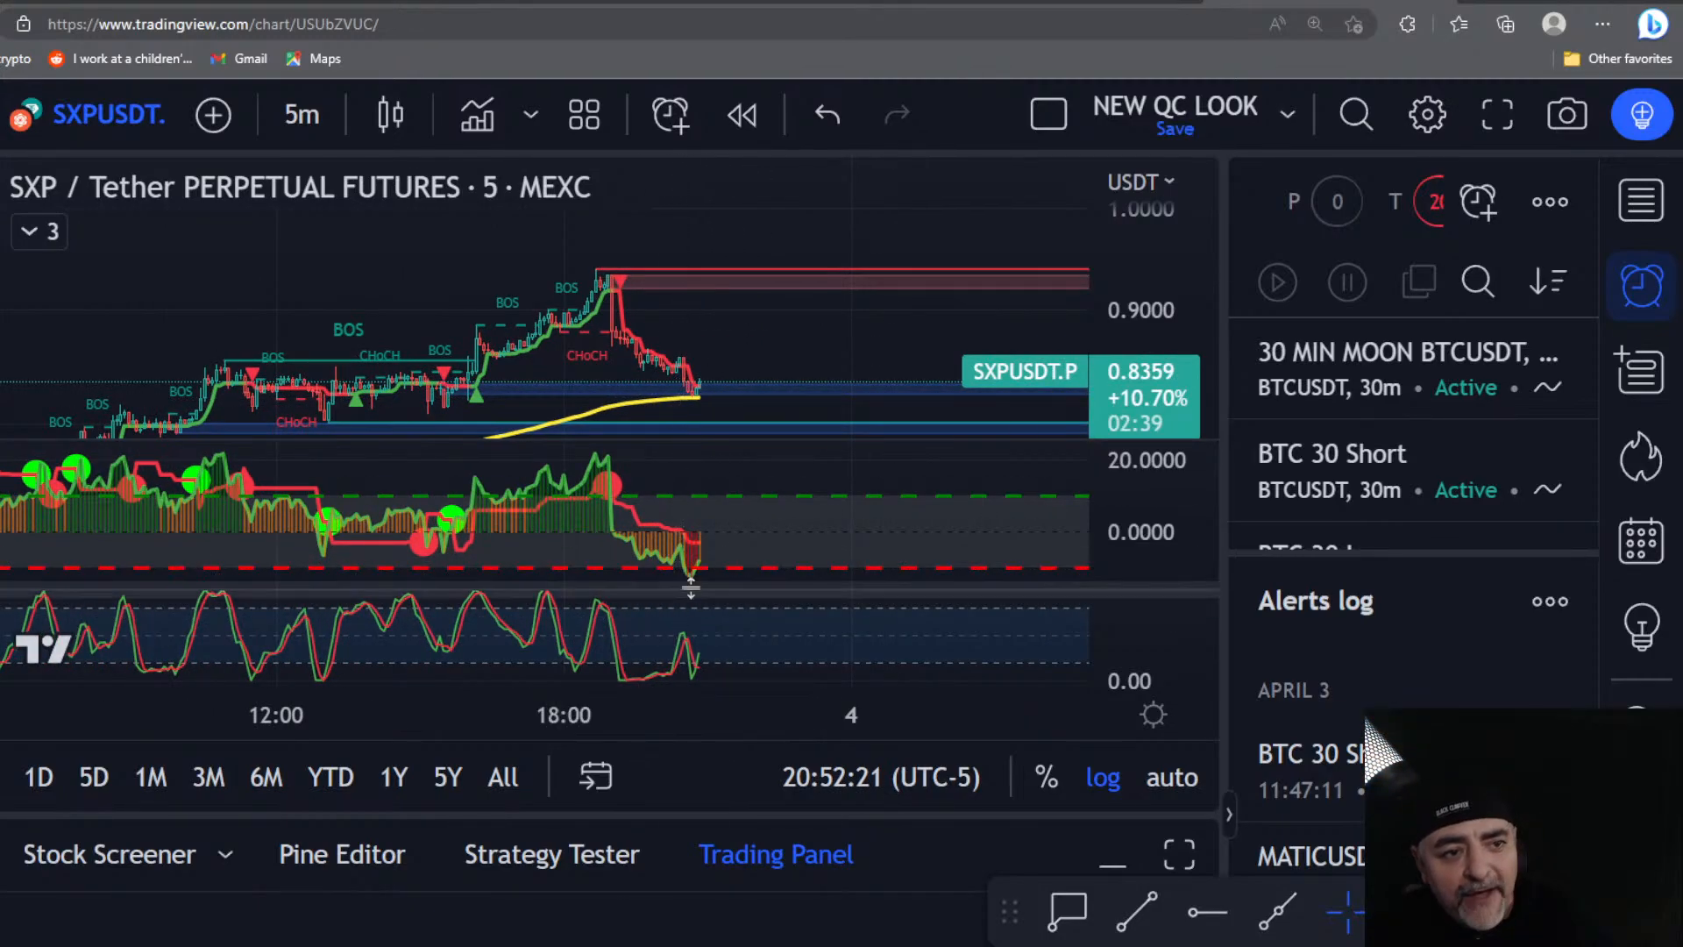
pyautogui.click(302, 115)
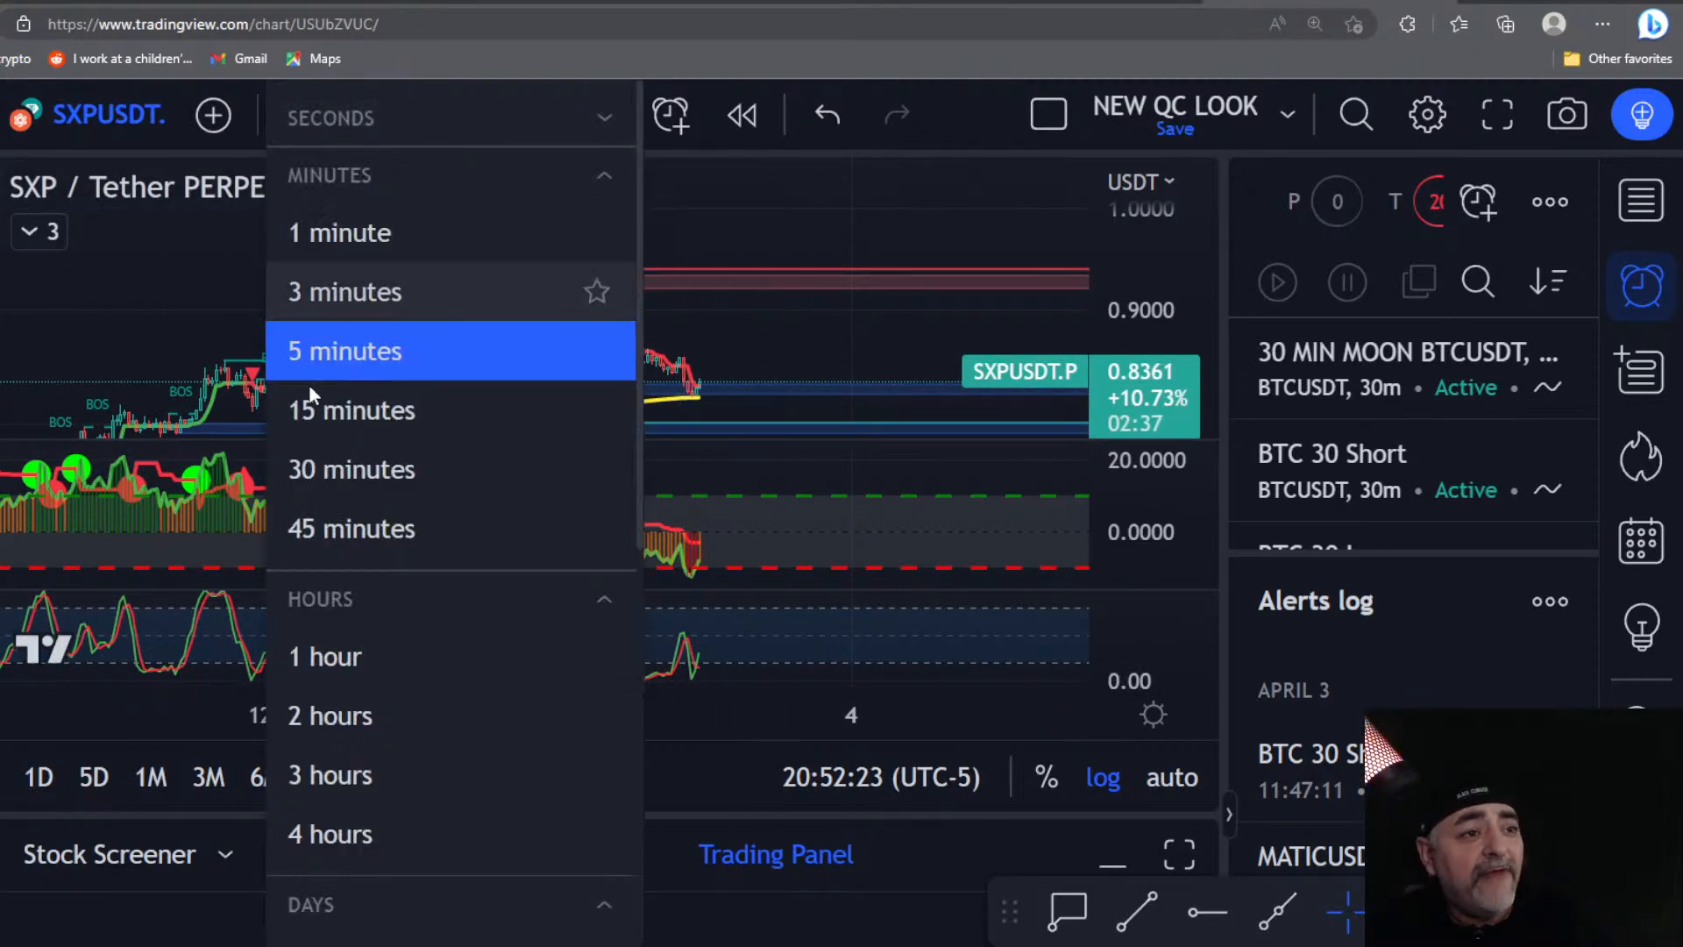
pyautogui.scroll(-5, 405, 526)
pyautogui.scroll(2, 405, 522)
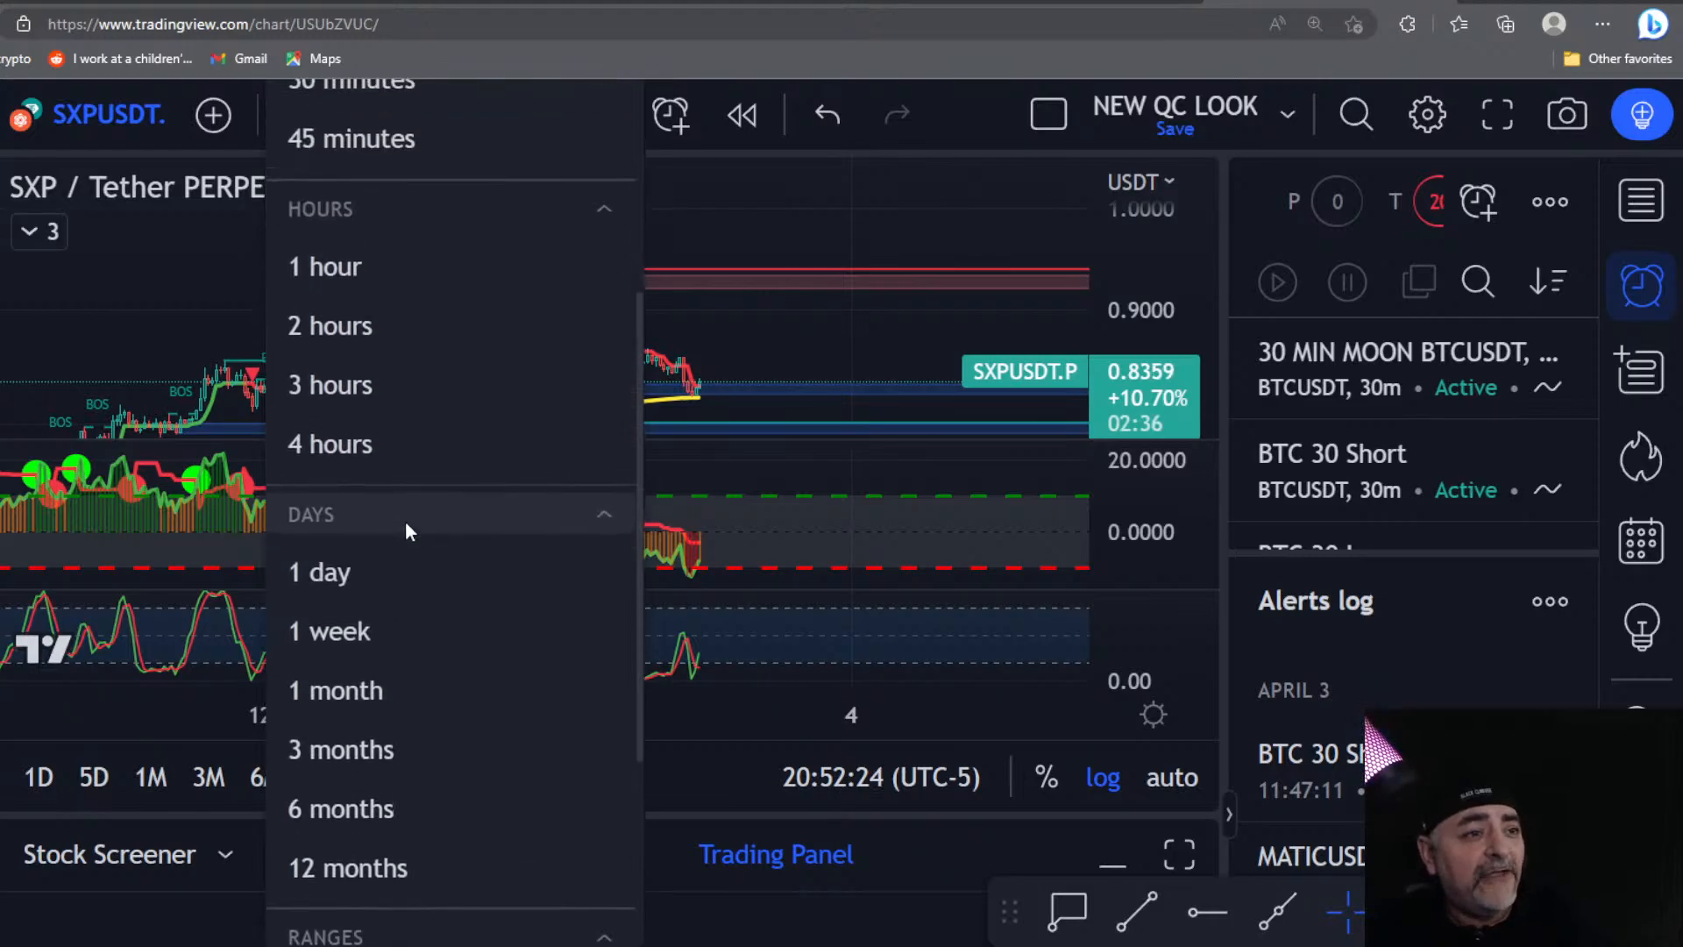
pyautogui.click(368, 443)
pyautogui.scroll(5, 564, 489)
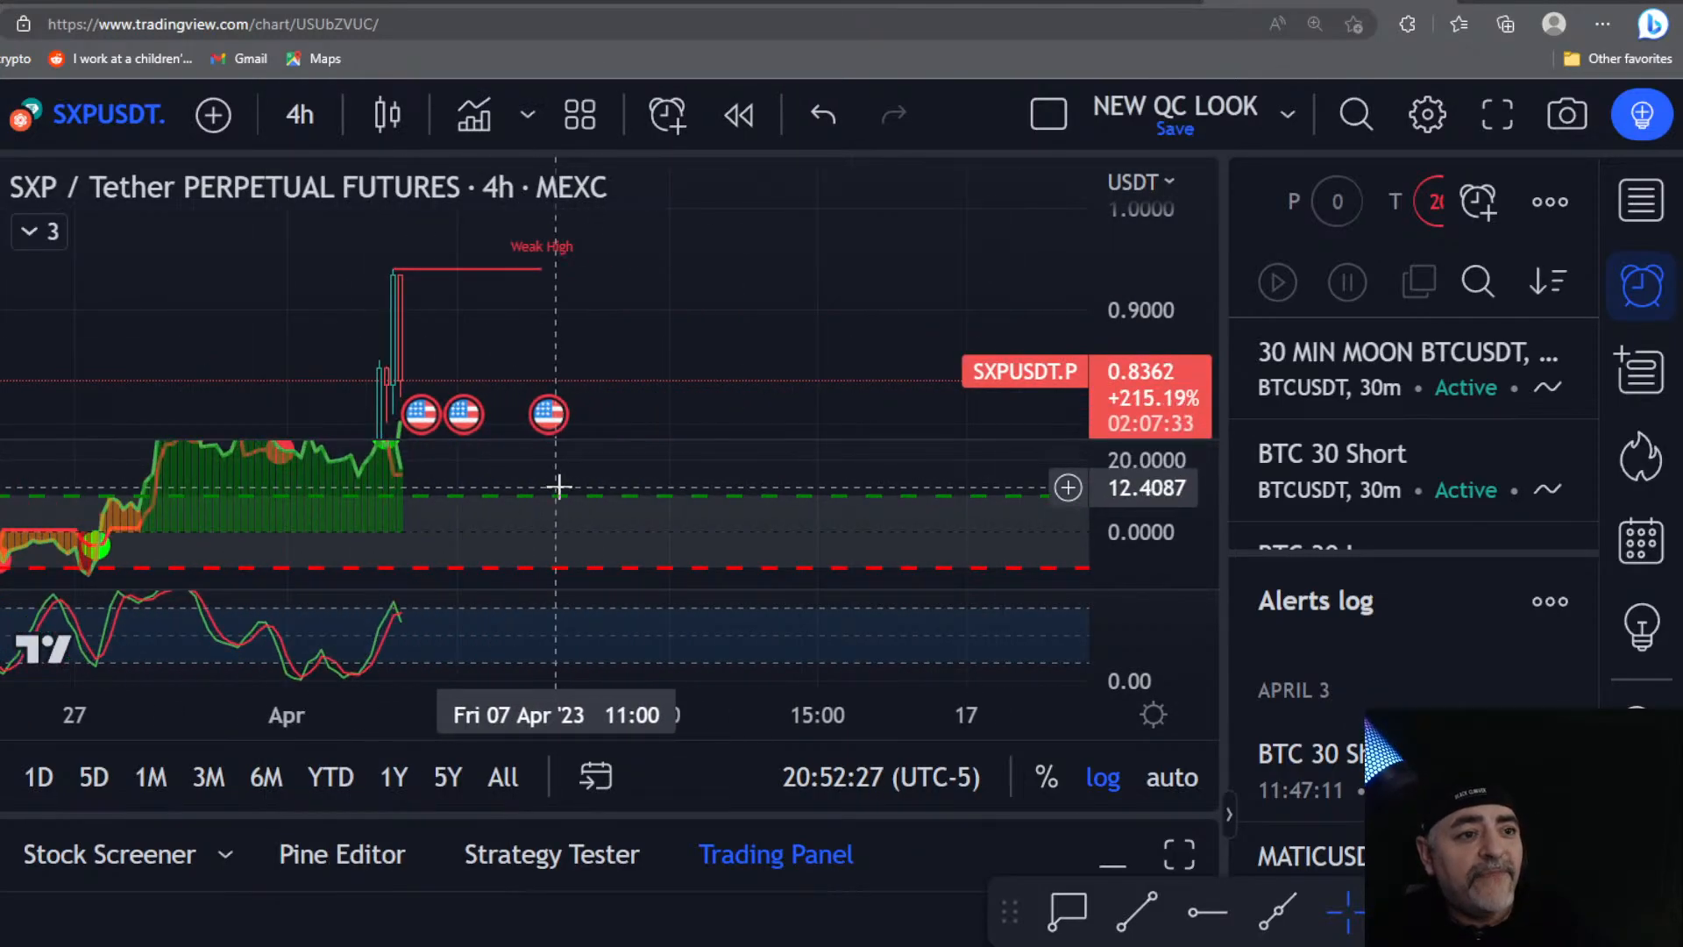
# Step: Compress the scale of the middle indicator and enlarge the oscillator pane beneath it
pyautogui.scroll(-3, 561, 491)
pyautogui.scroll(-6, 1164, 491)
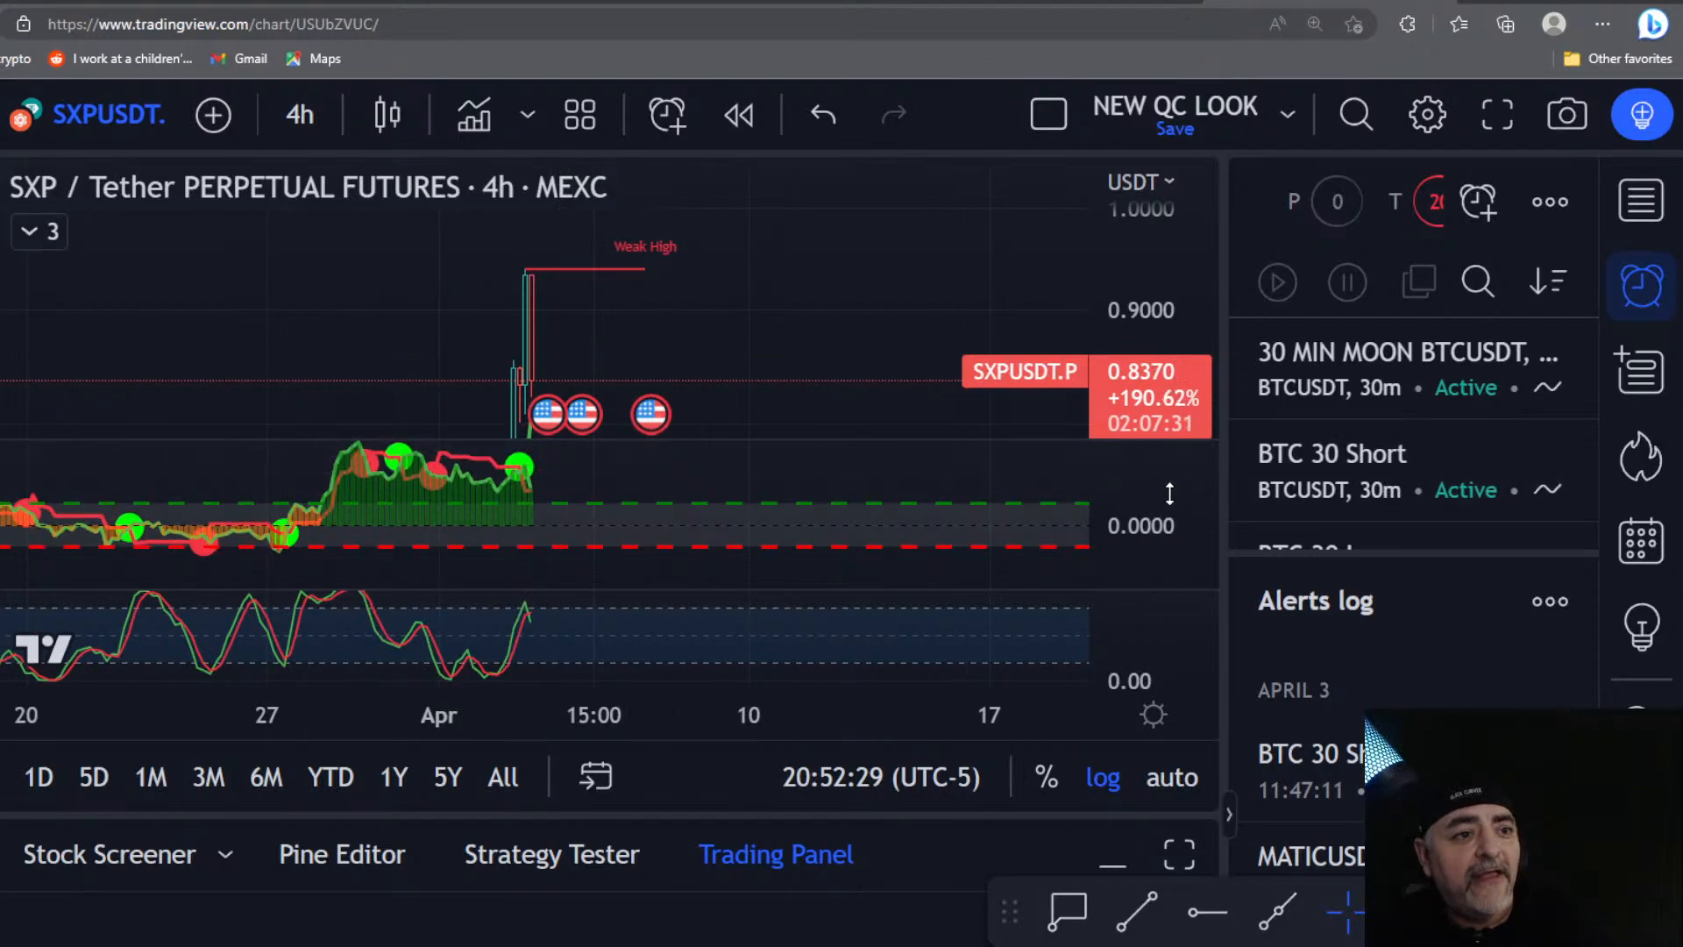
pyautogui.scroll(1, 562, 506)
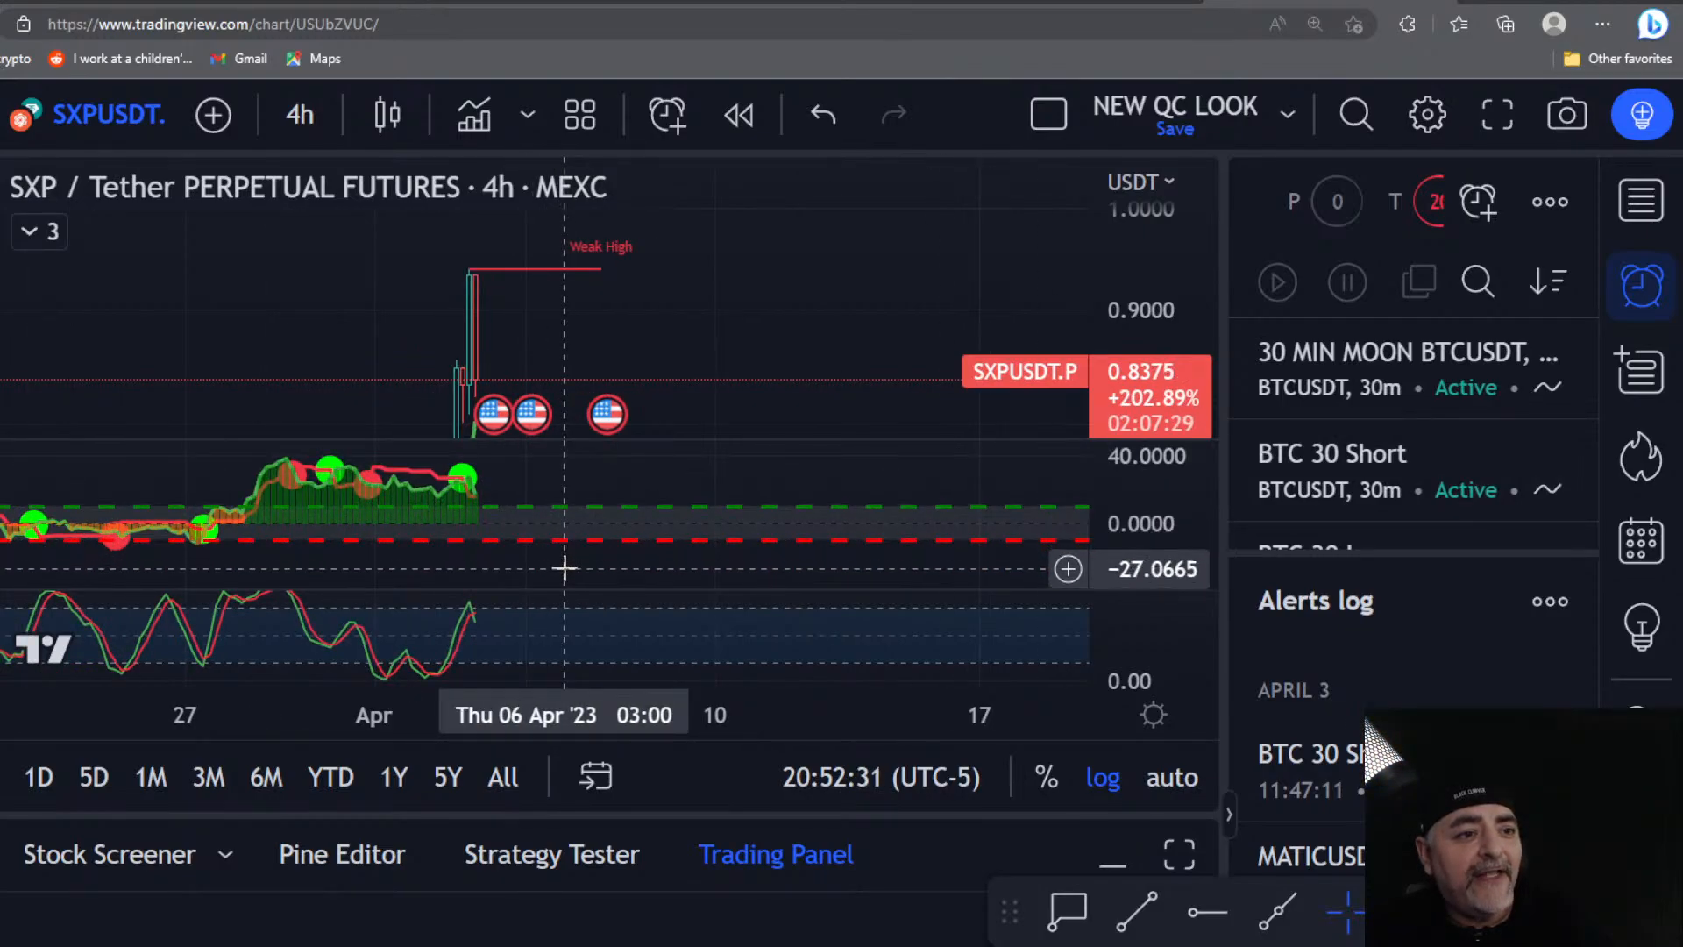
pyautogui.moveTo(556, 582); pyautogui.dragTo(574, 539)
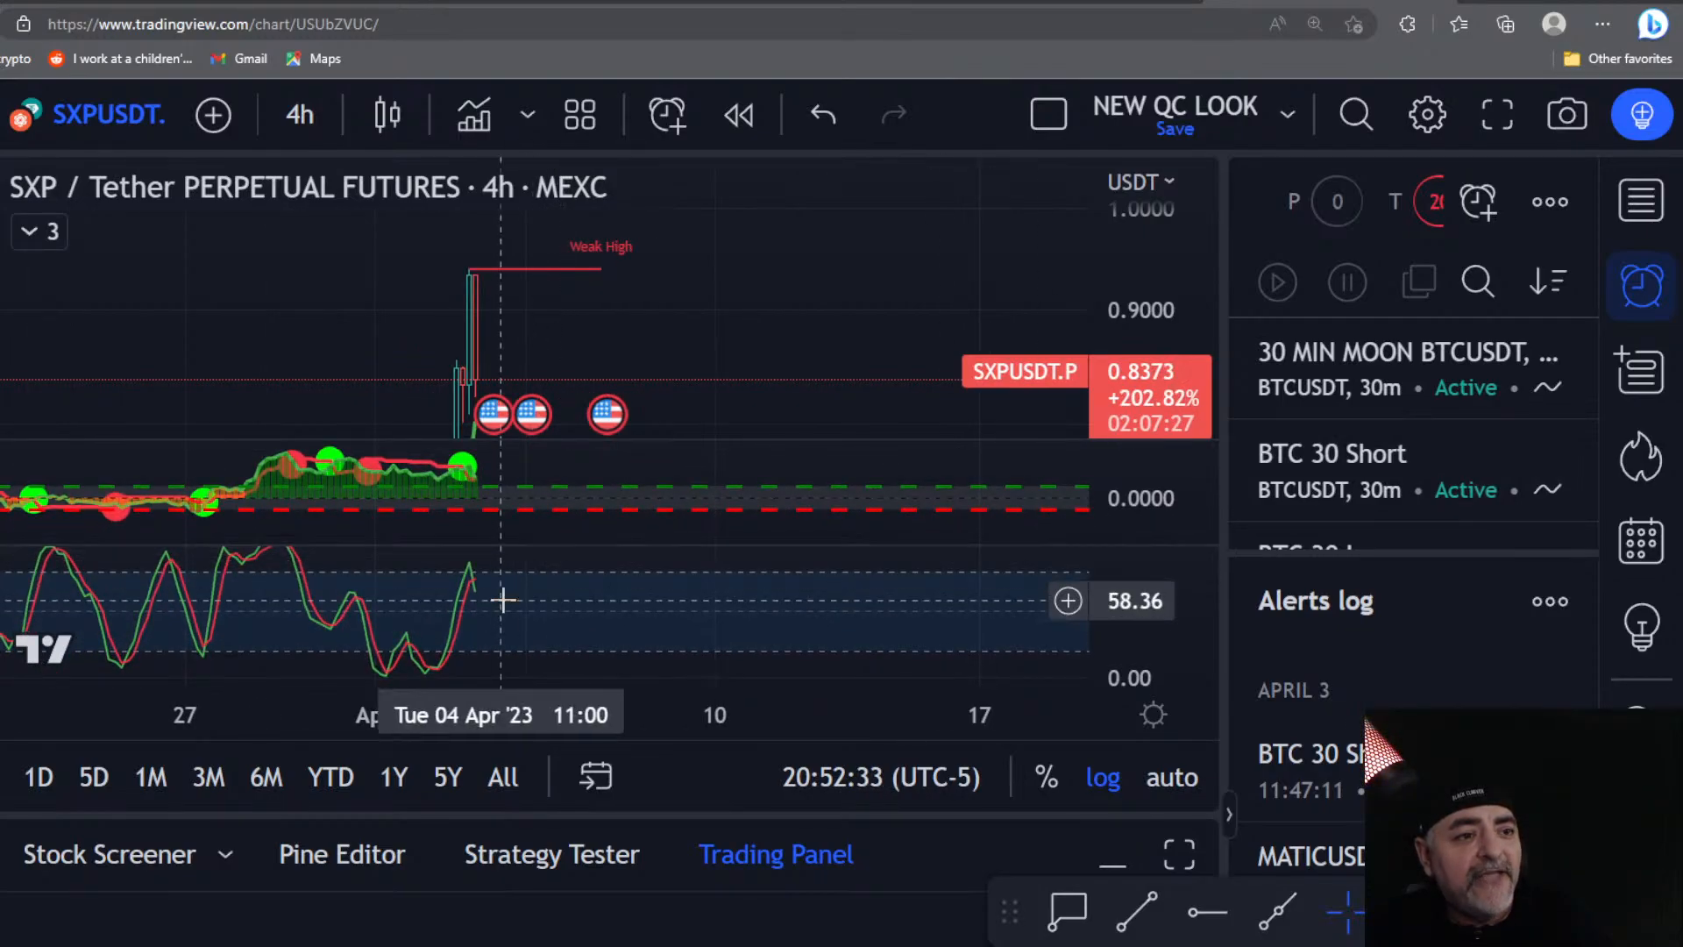
# Step: Bring the latest 4-hour candles into view and compress the price scale to show more of the preceding rise
pyautogui.scroll(2, 500, 618)
pyautogui.moveTo(541, 620); pyautogui.dragTo(844, 600)
pyautogui.scroll(3, 597, 606)
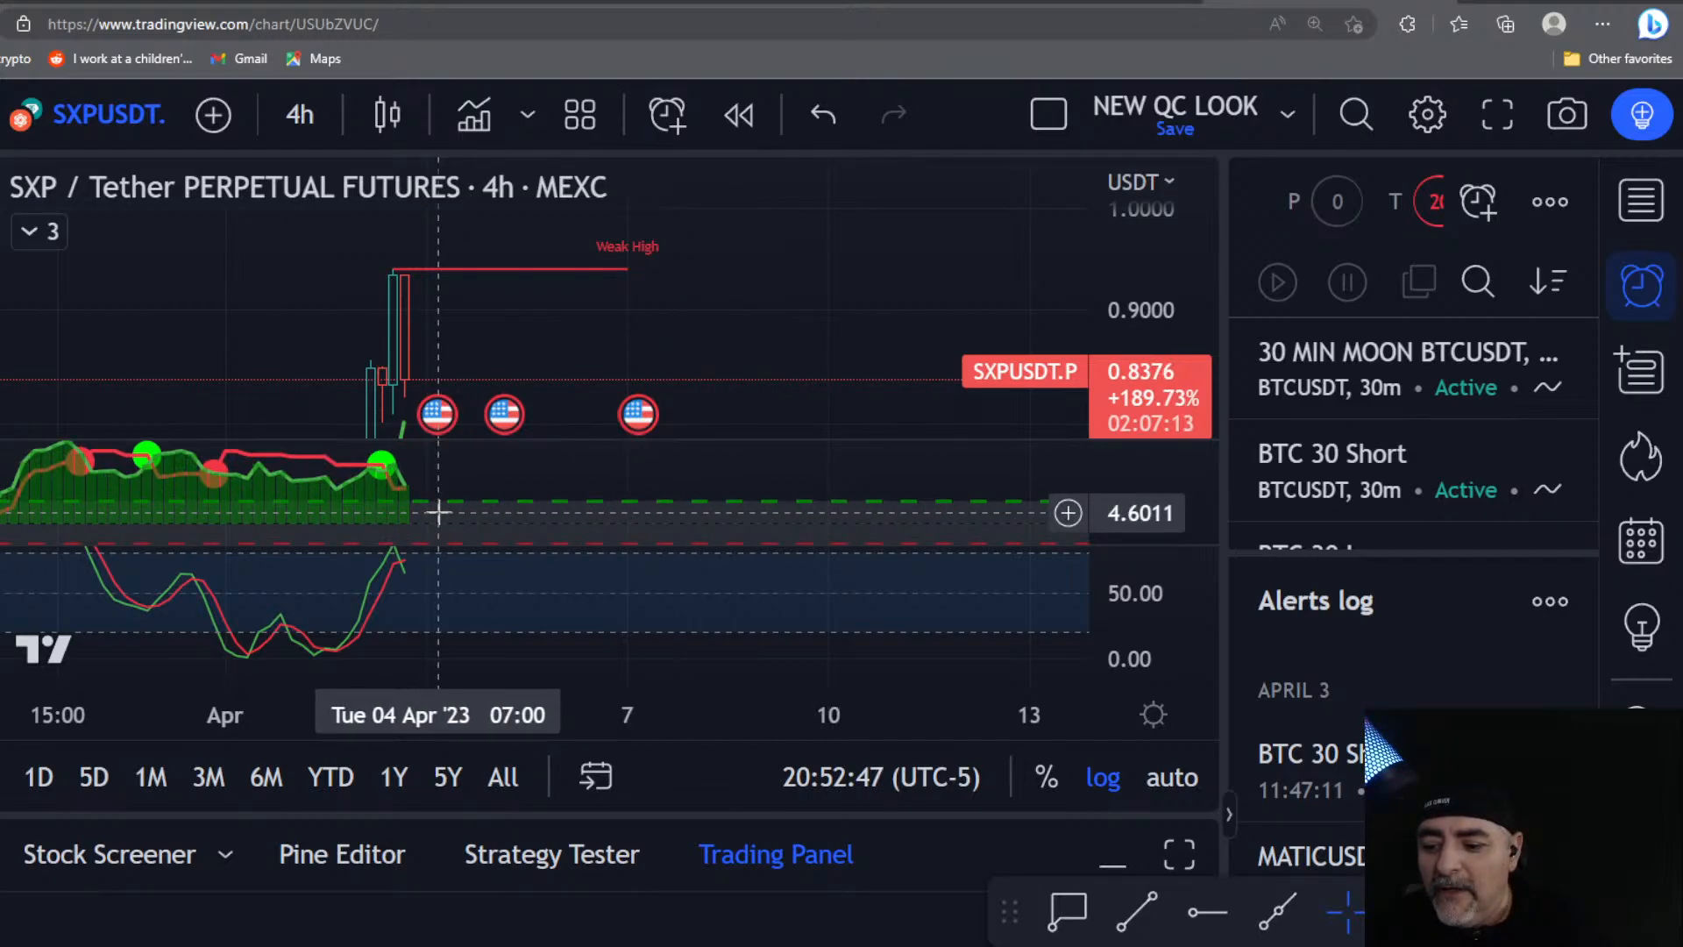
pyautogui.moveTo(808, 288); pyautogui.dragTo(895, 220)
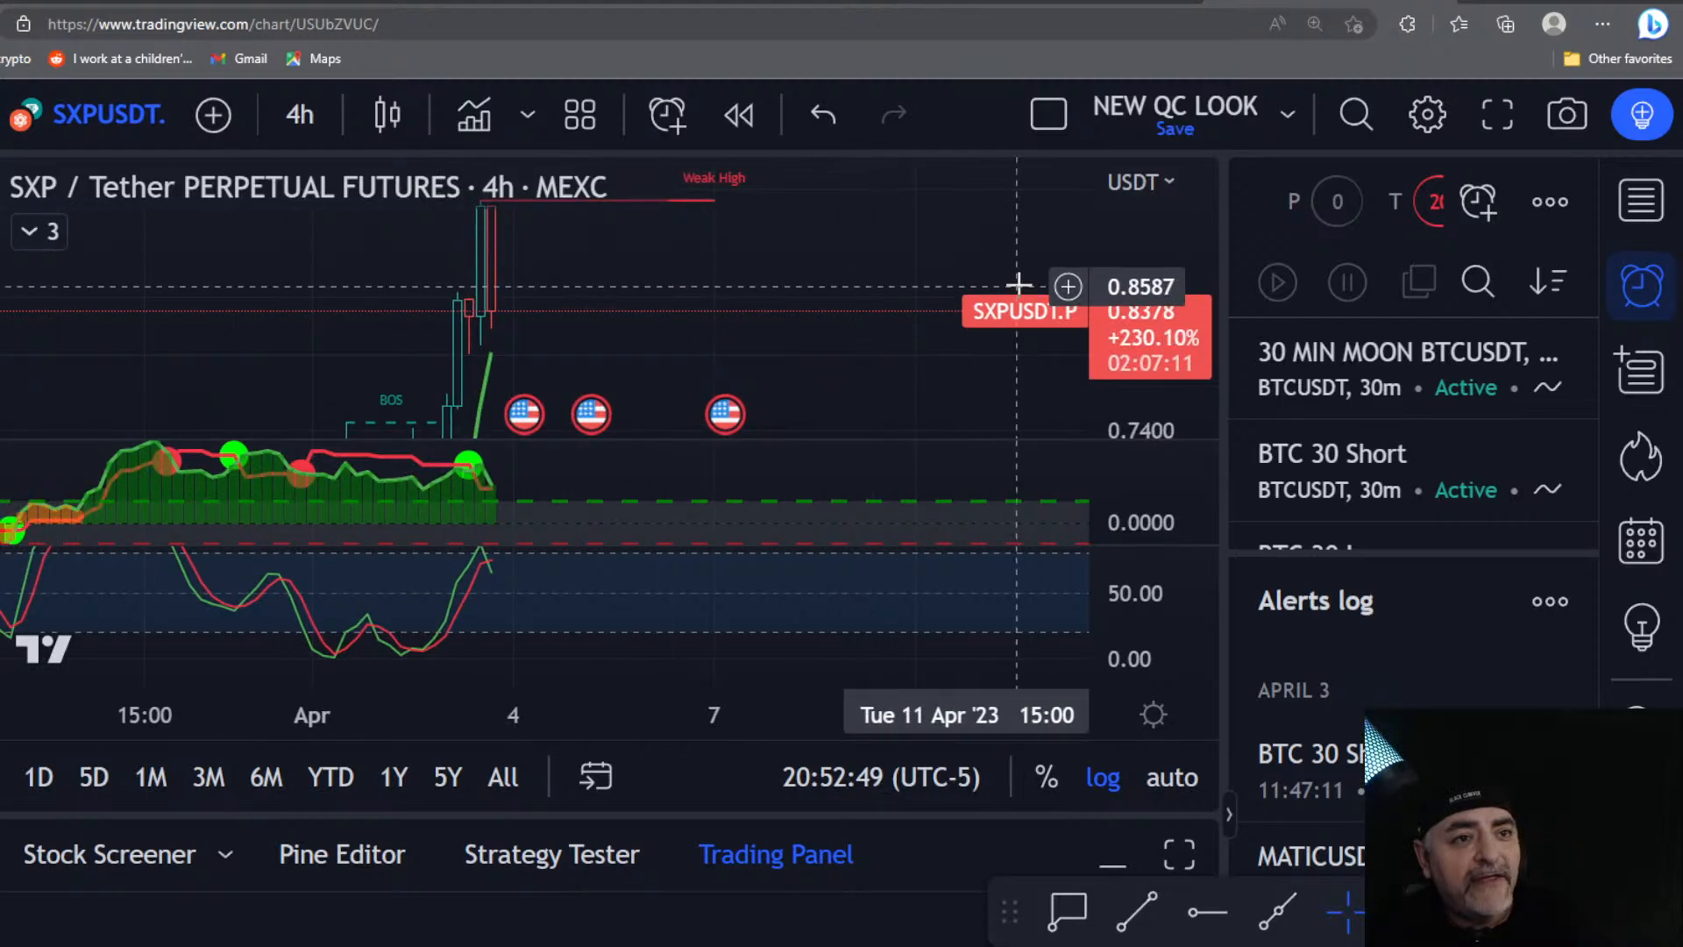
pyautogui.moveTo(1132, 281); pyautogui.dragTo(1133, 351)
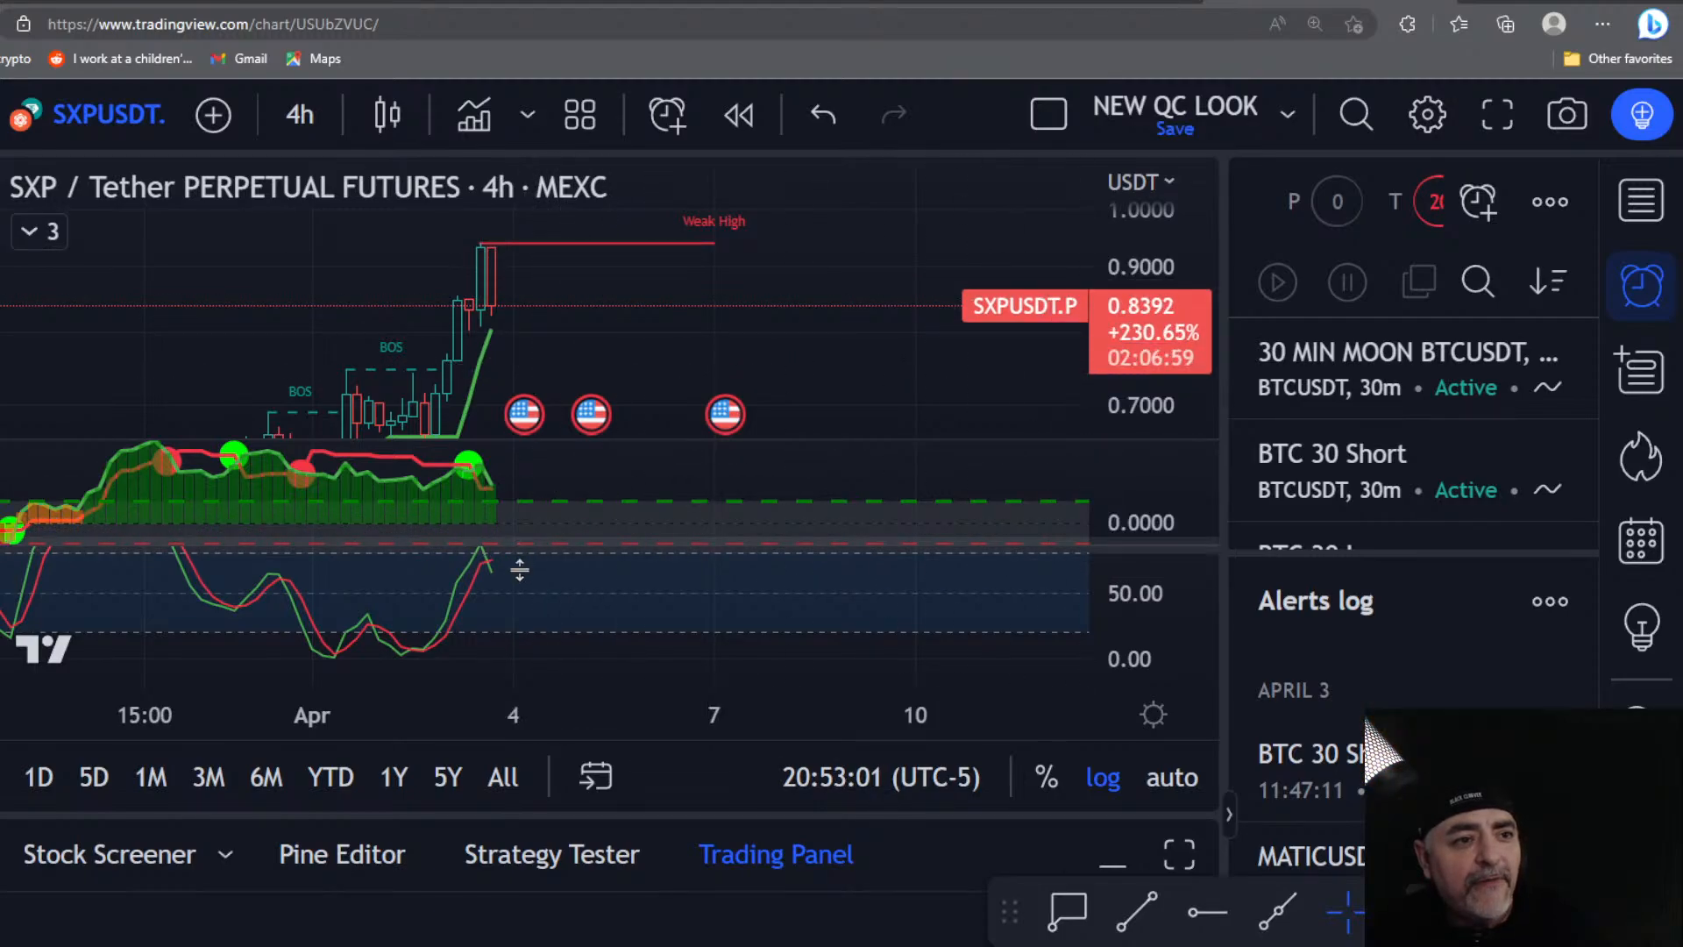
# Step: Enlarge the middle indicator pane and examine its lines and signal dots at the latest 4-hour candles
pyautogui.moveTo(520, 570); pyautogui.dragTo(516, 644)
pyautogui.scroll(2, 446, 544)
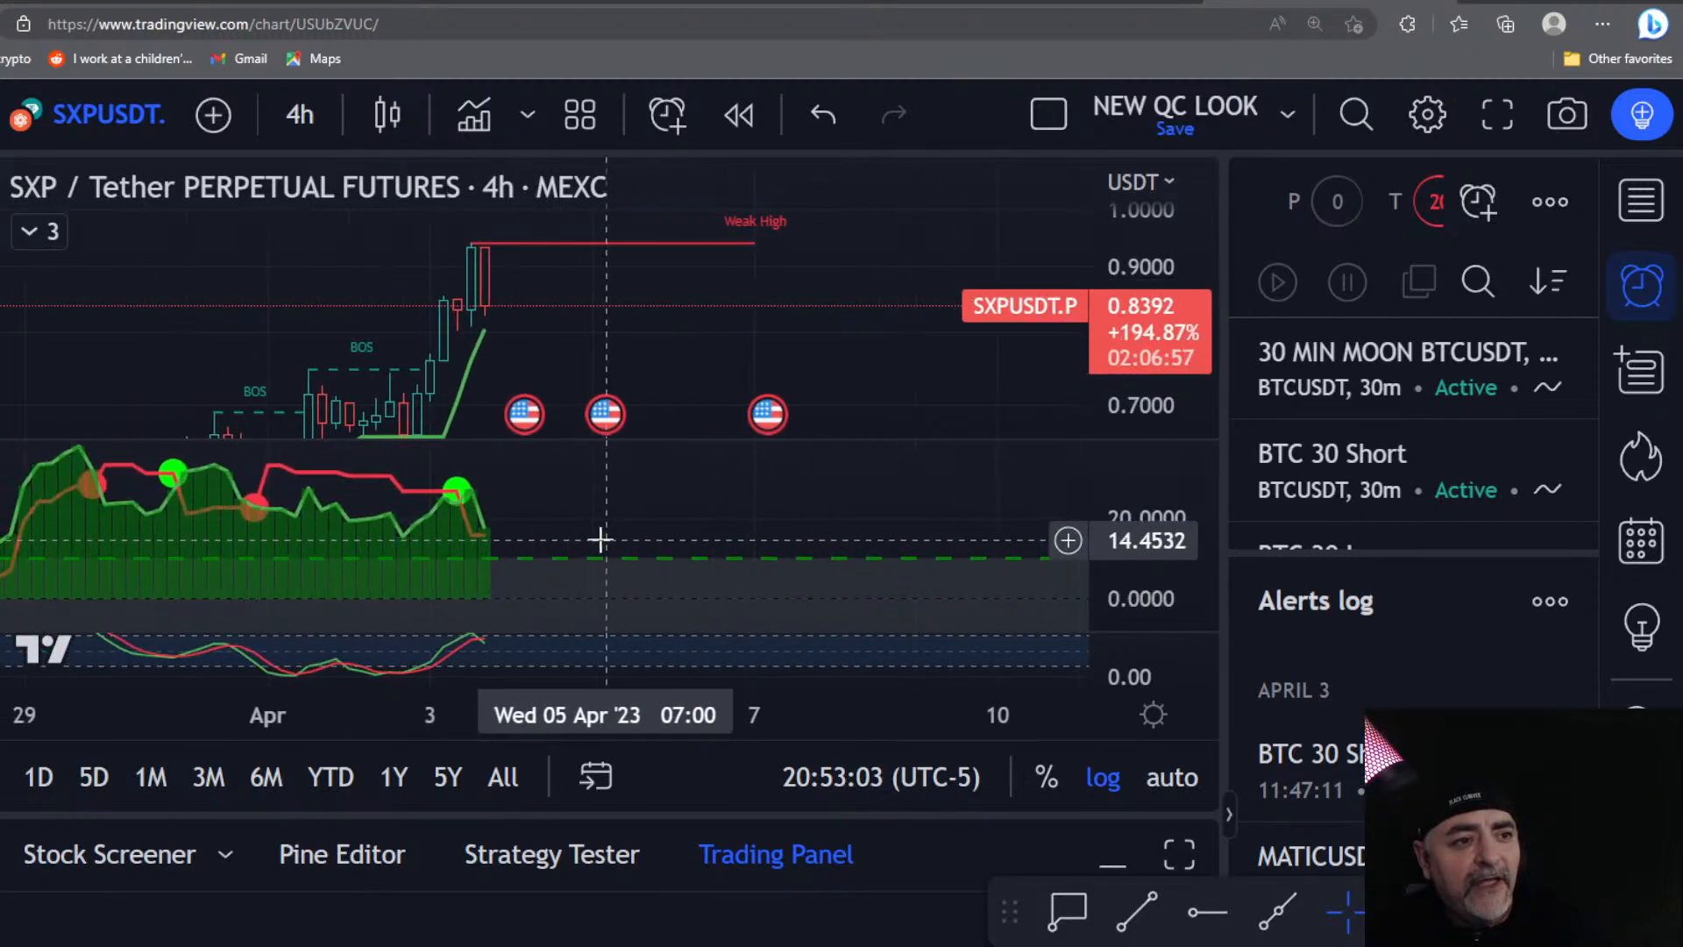
pyautogui.scroll(3, 561, 539)
pyautogui.moveTo(524, 509); pyautogui.dragTo(822, 493)
pyautogui.scroll(3, 829, 500)
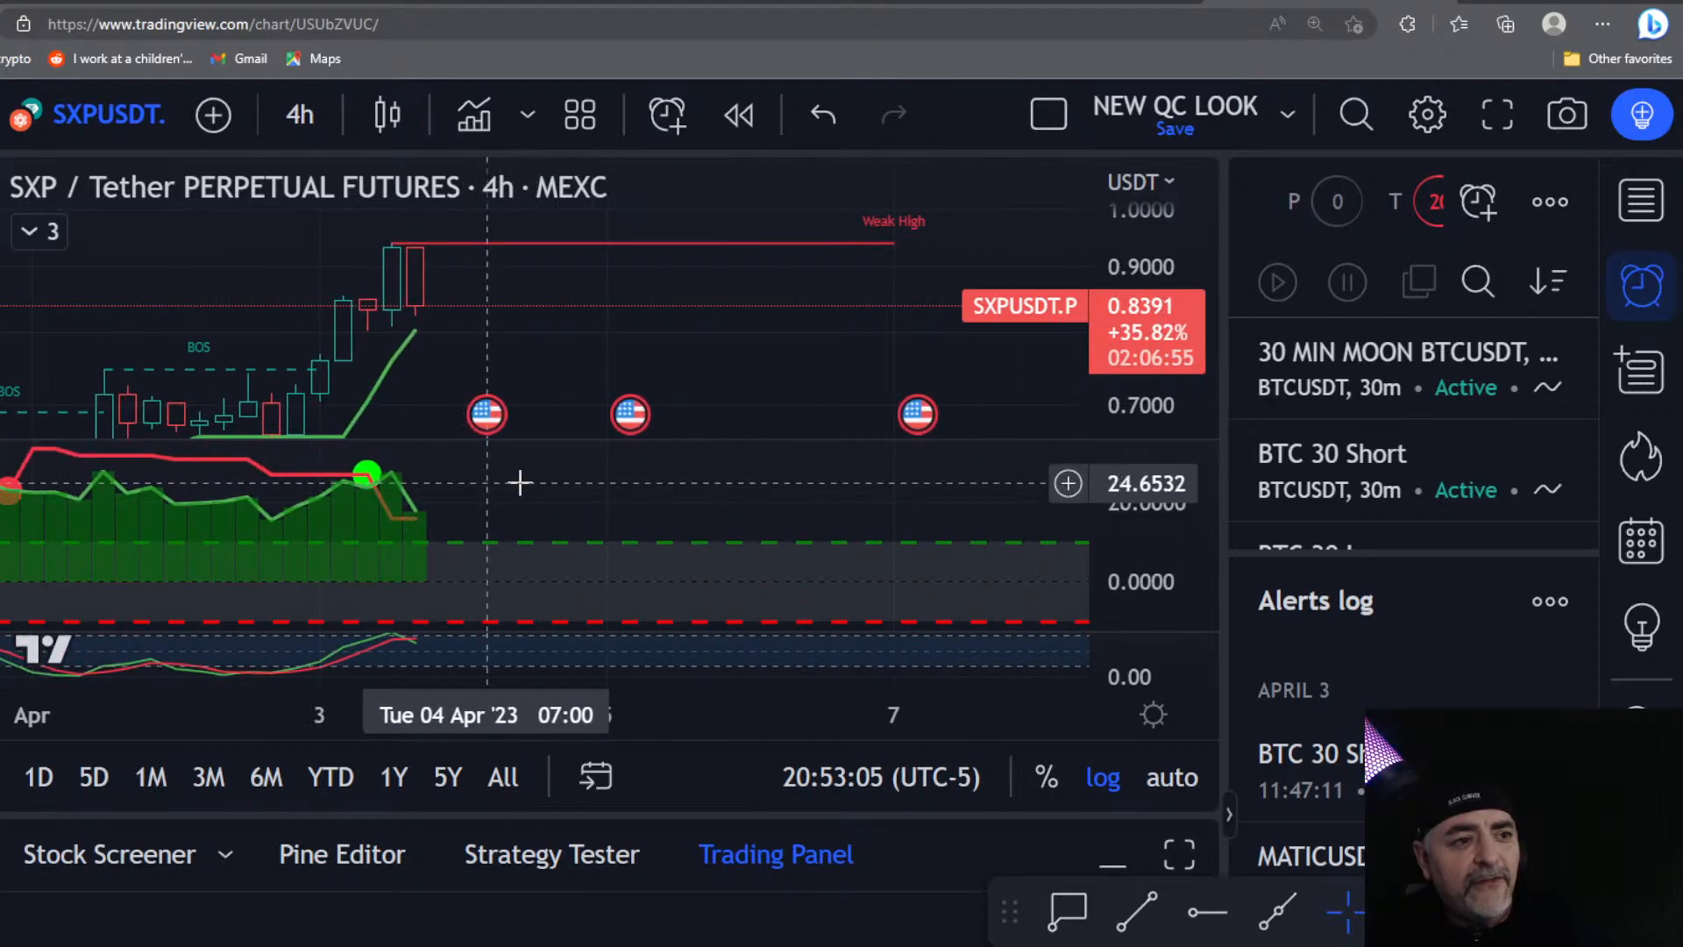
pyautogui.moveTo(519, 483); pyautogui.dragTo(700, 513)
pyautogui.scroll(3, 377, 548)
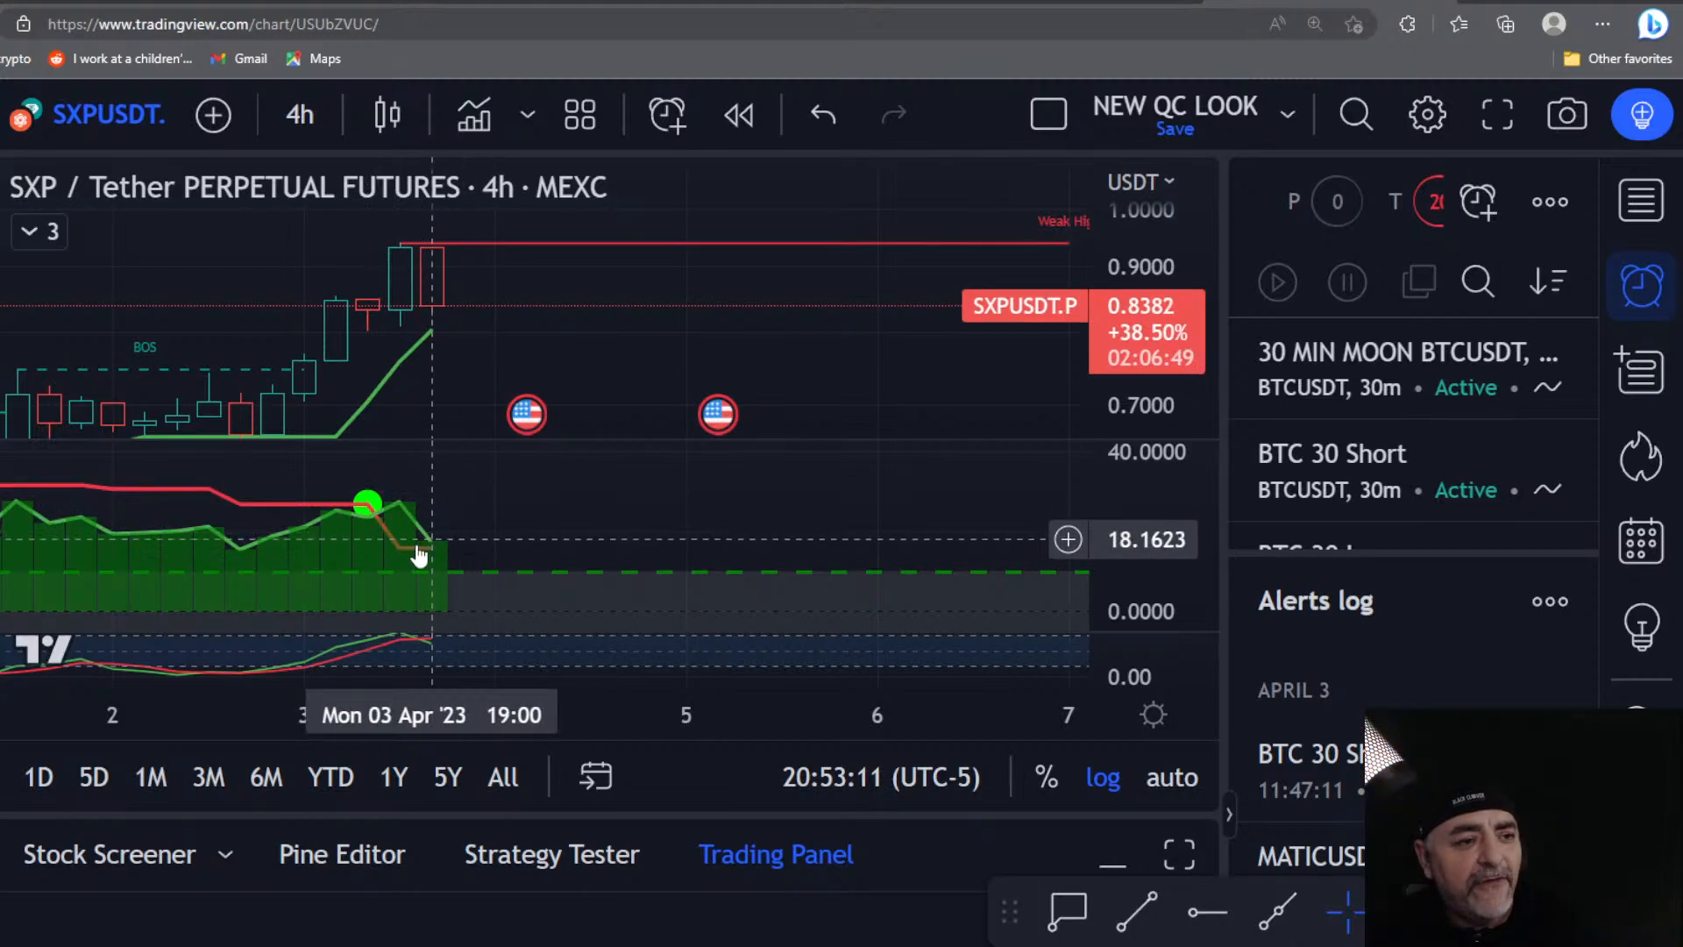
pyautogui.scroll(1, 412, 561)
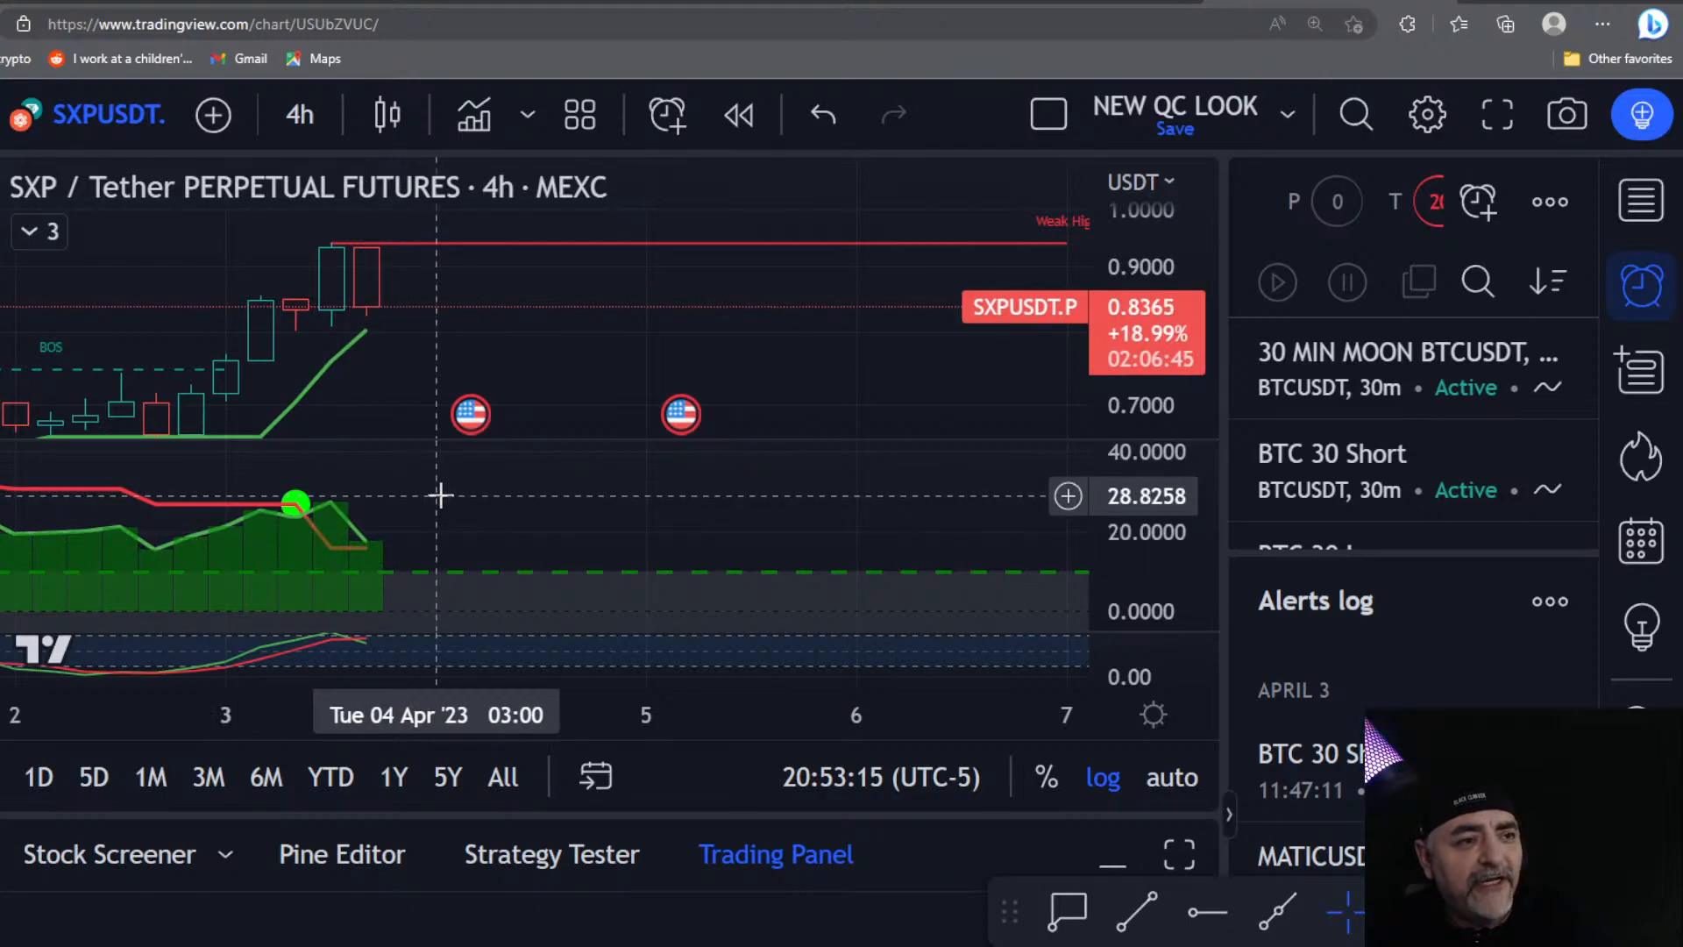
# Step: Switch the chart to the 2-hour interval and enlarge the lowest oscillator pane
pyautogui.click(296, 123)
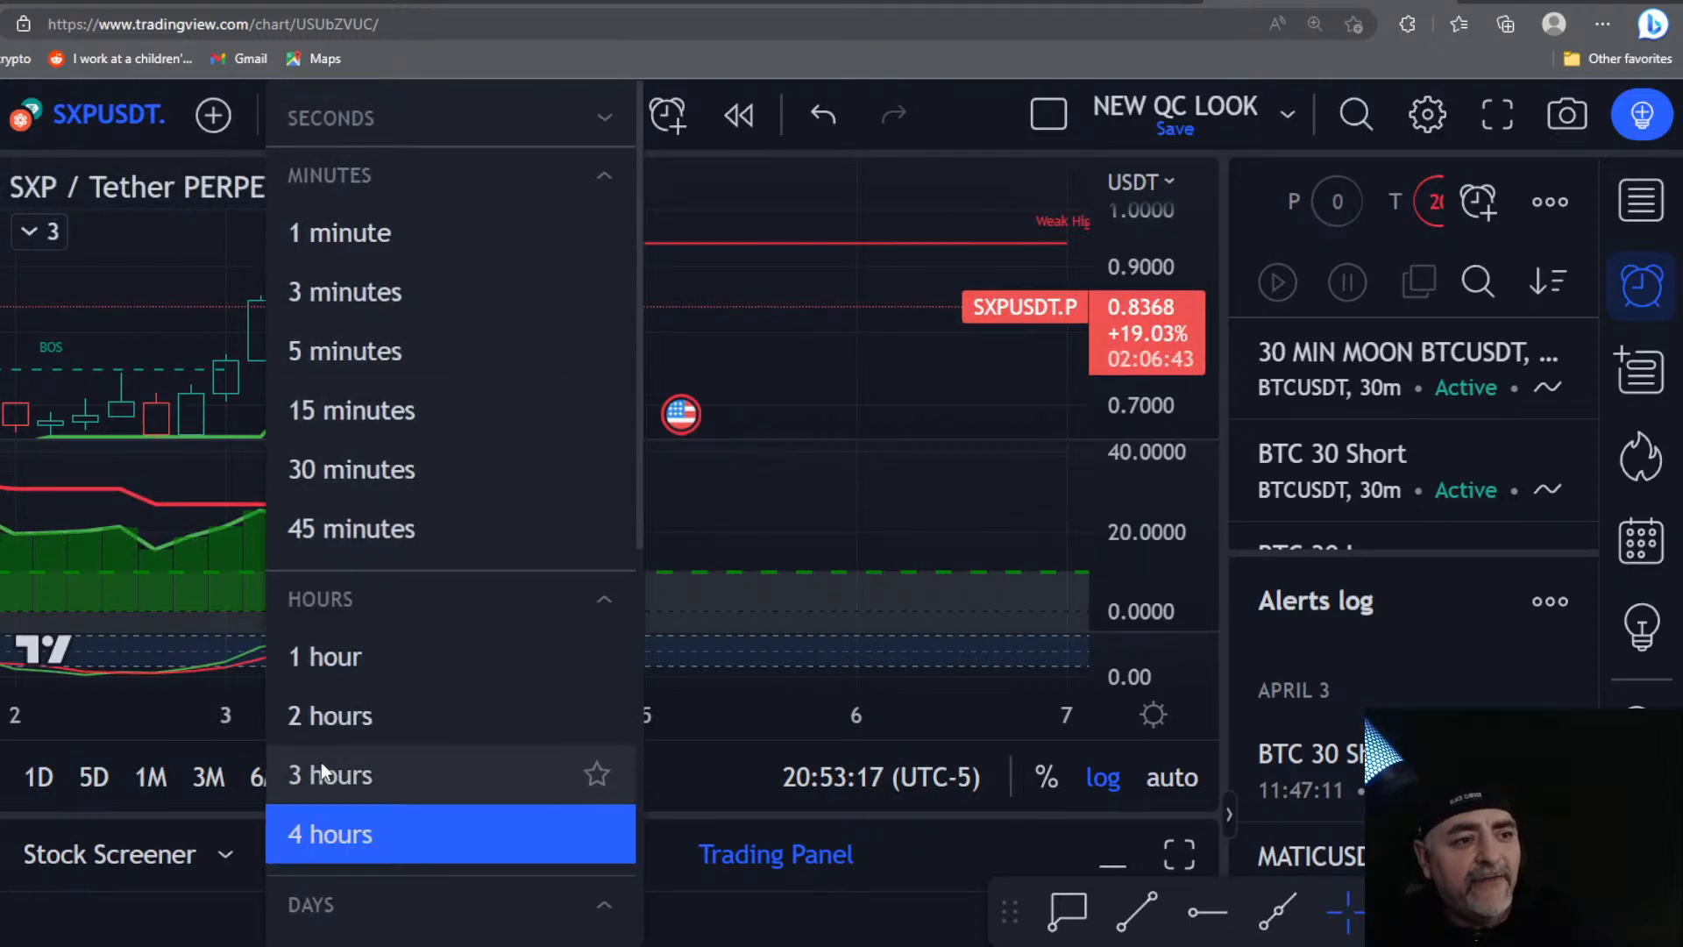
pyautogui.click(330, 714)
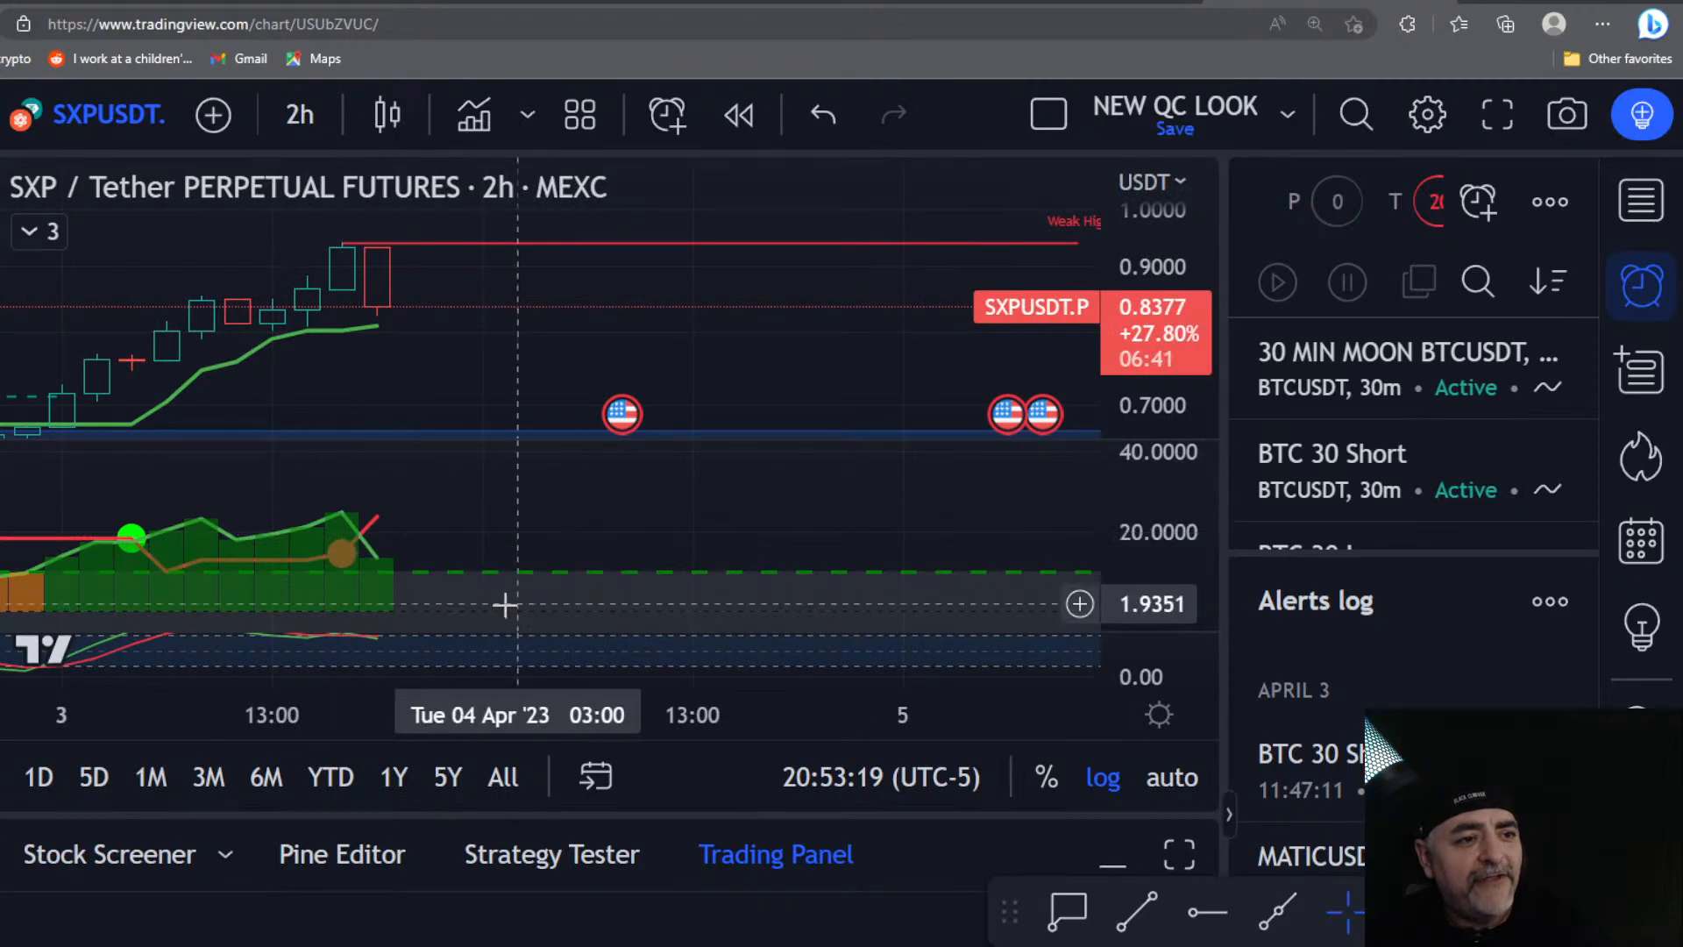
pyautogui.moveTo(539, 628); pyautogui.dragTo(512, 592)
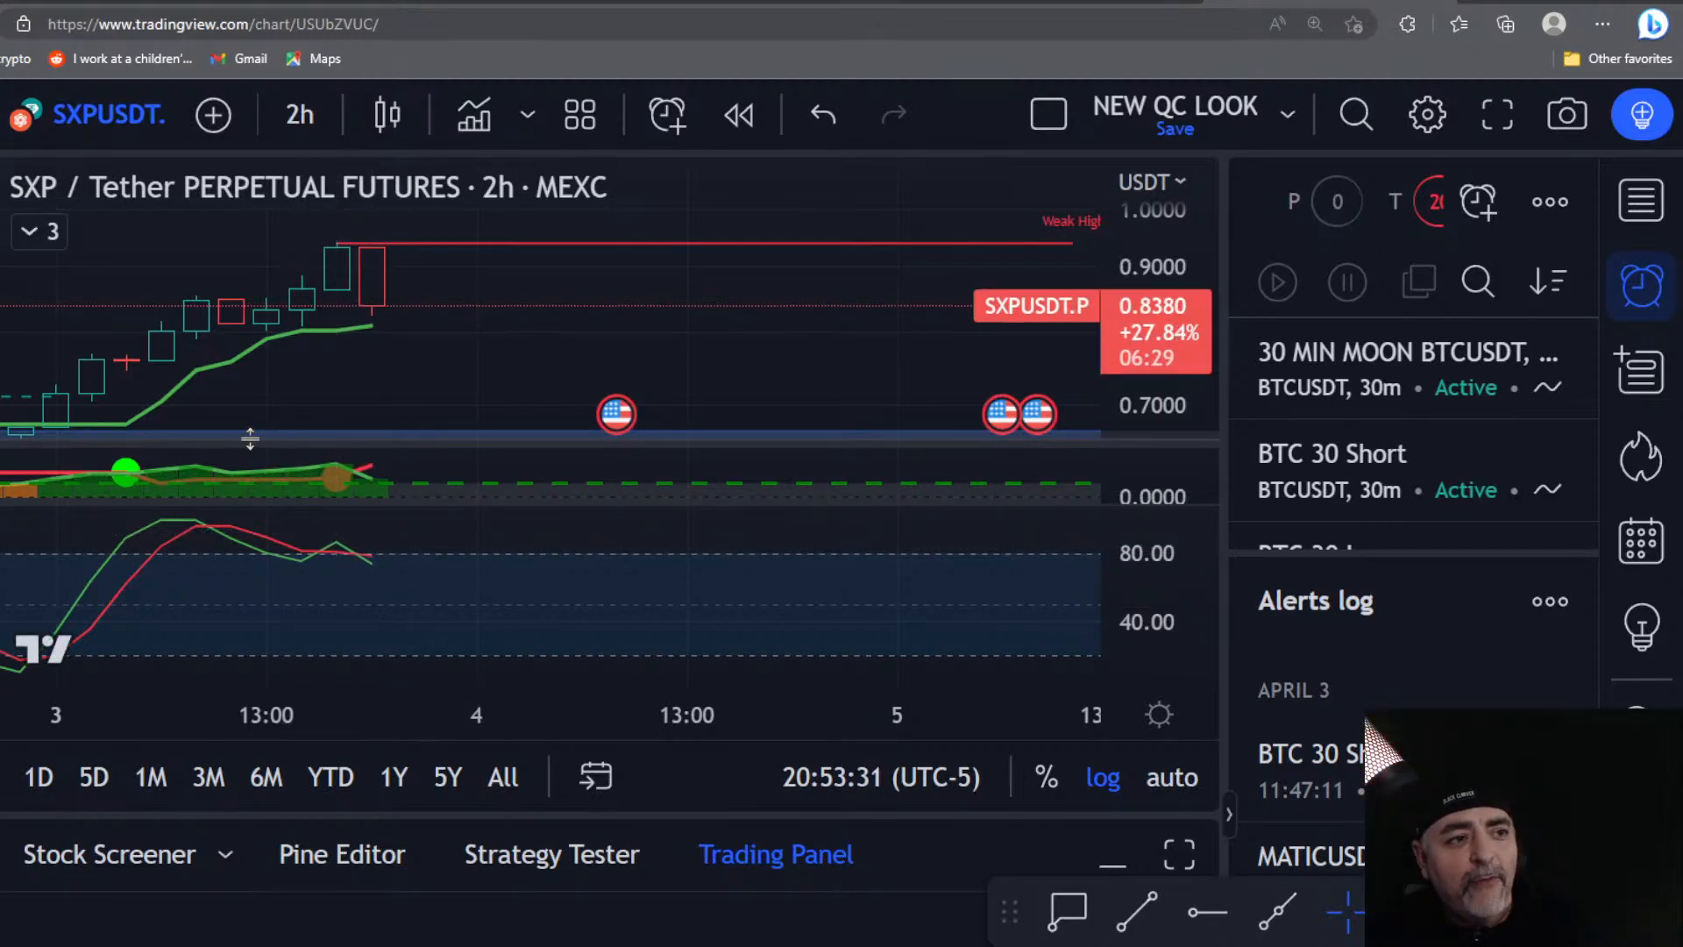
# Step: Show more 2-hour history, make the middle indicator pane taller and compress the lowest oscillator's scale
pyautogui.scroll(-1, 237, 452)
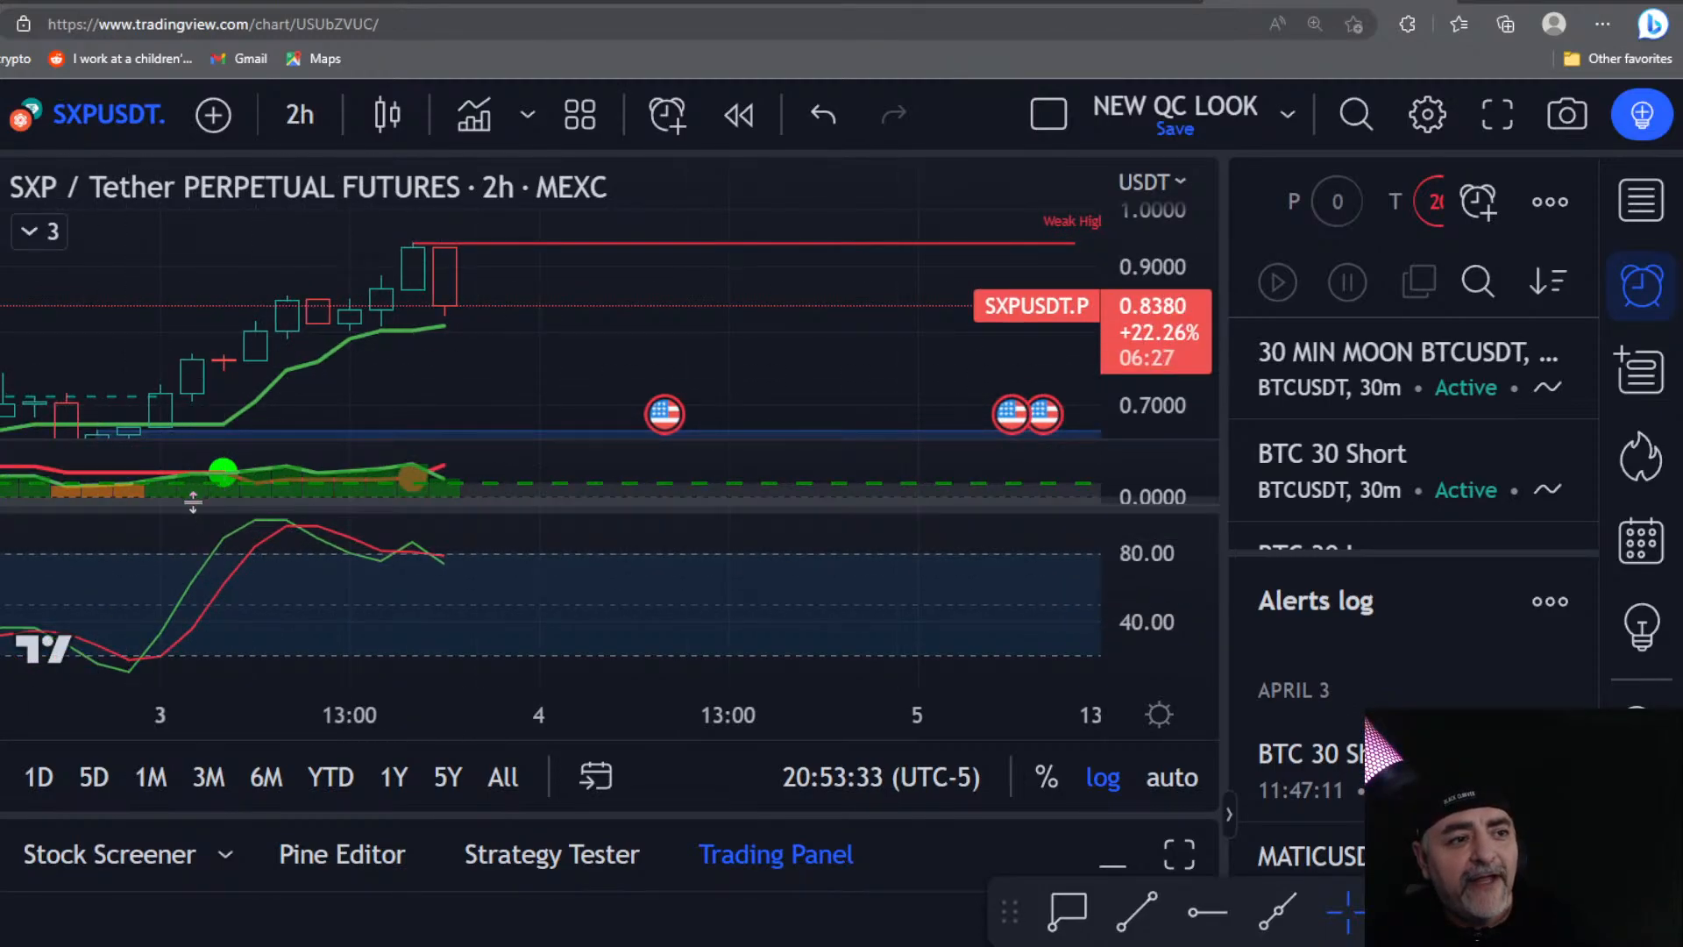
pyautogui.scroll(-1, 218, 481)
pyautogui.scroll(-1, 345, 375)
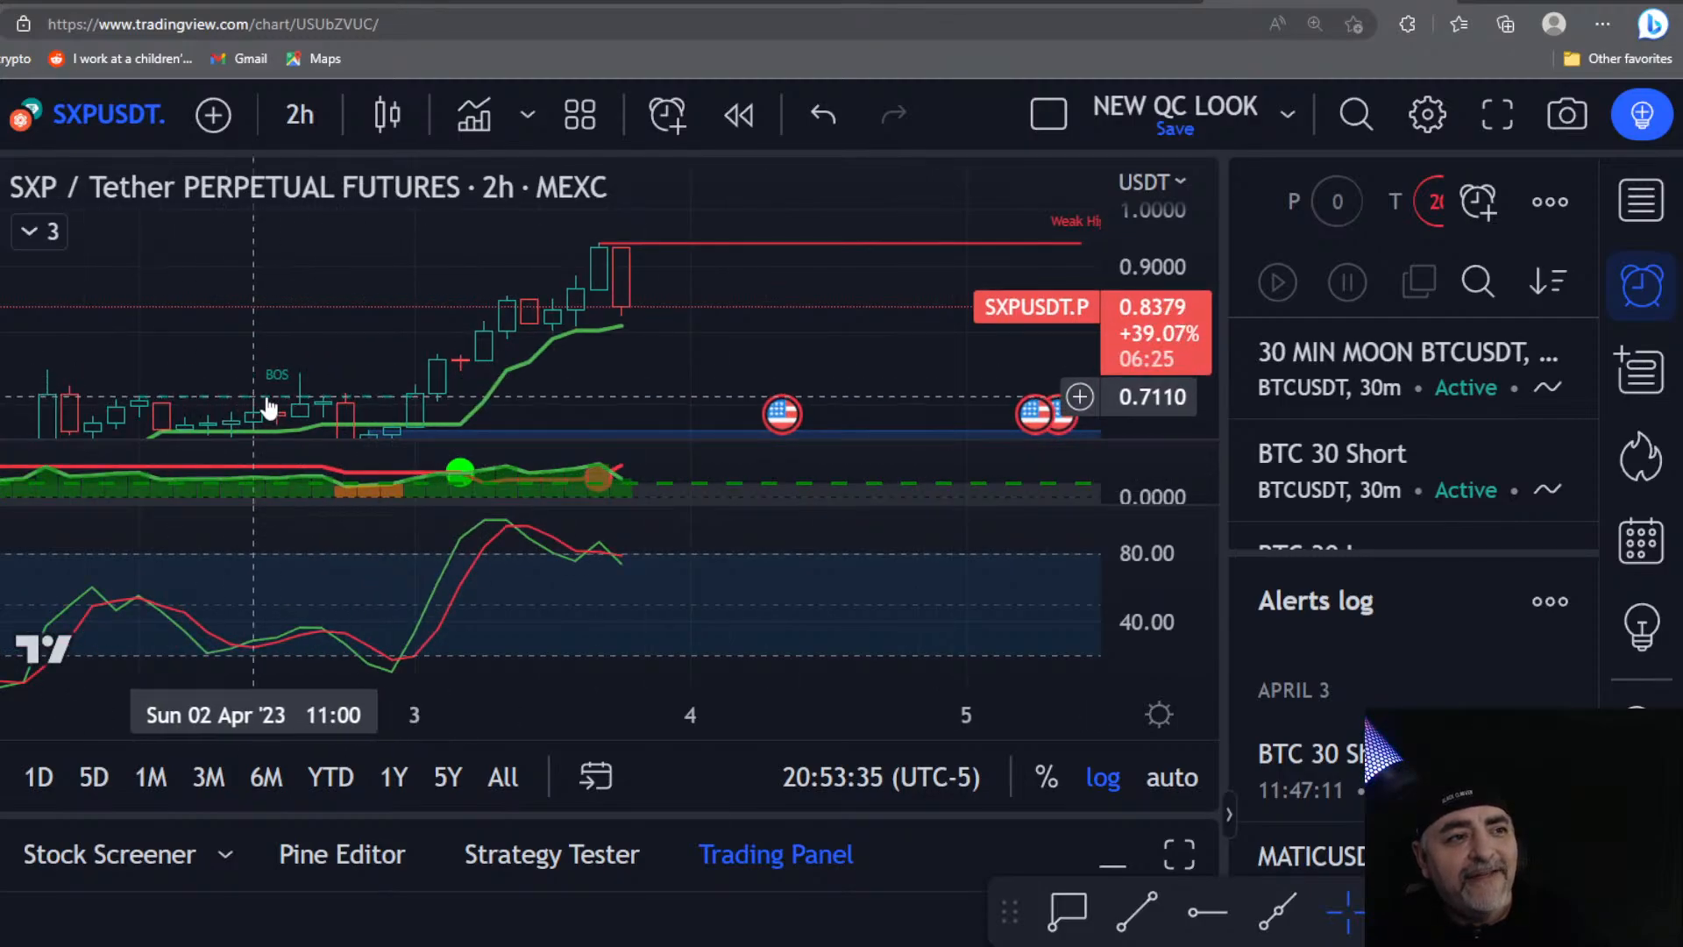
pyautogui.moveTo(647, 492); pyautogui.dragTo(638, 541)
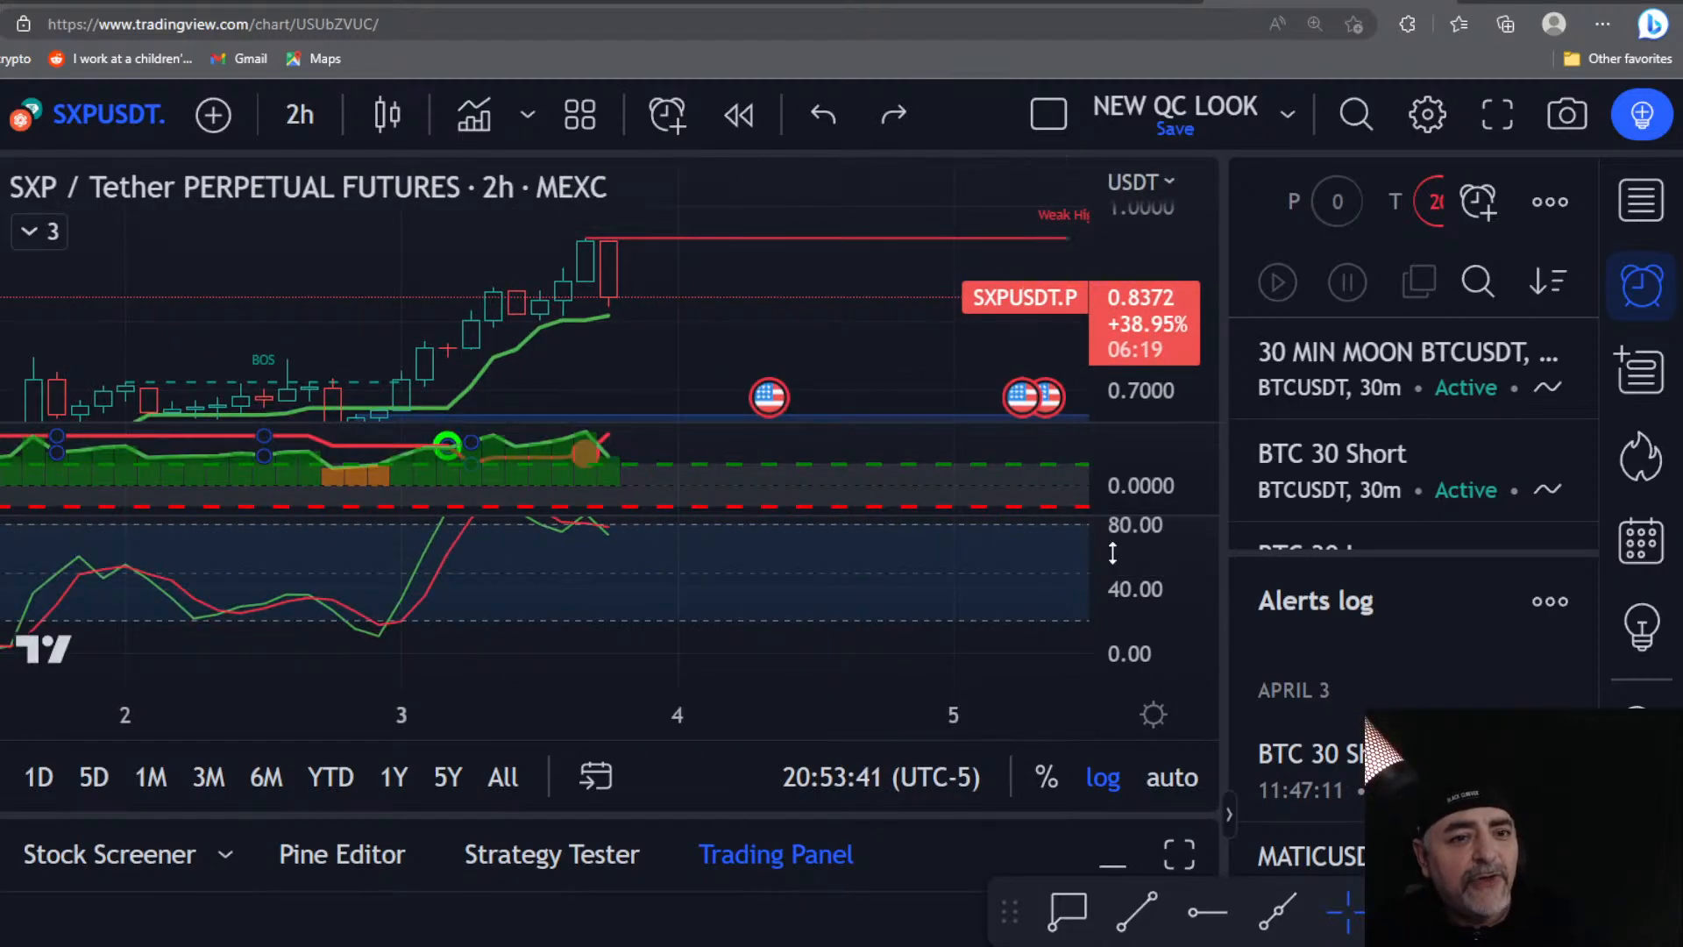
pyautogui.moveTo(1114, 552); pyautogui.dragTo(1137, 569)
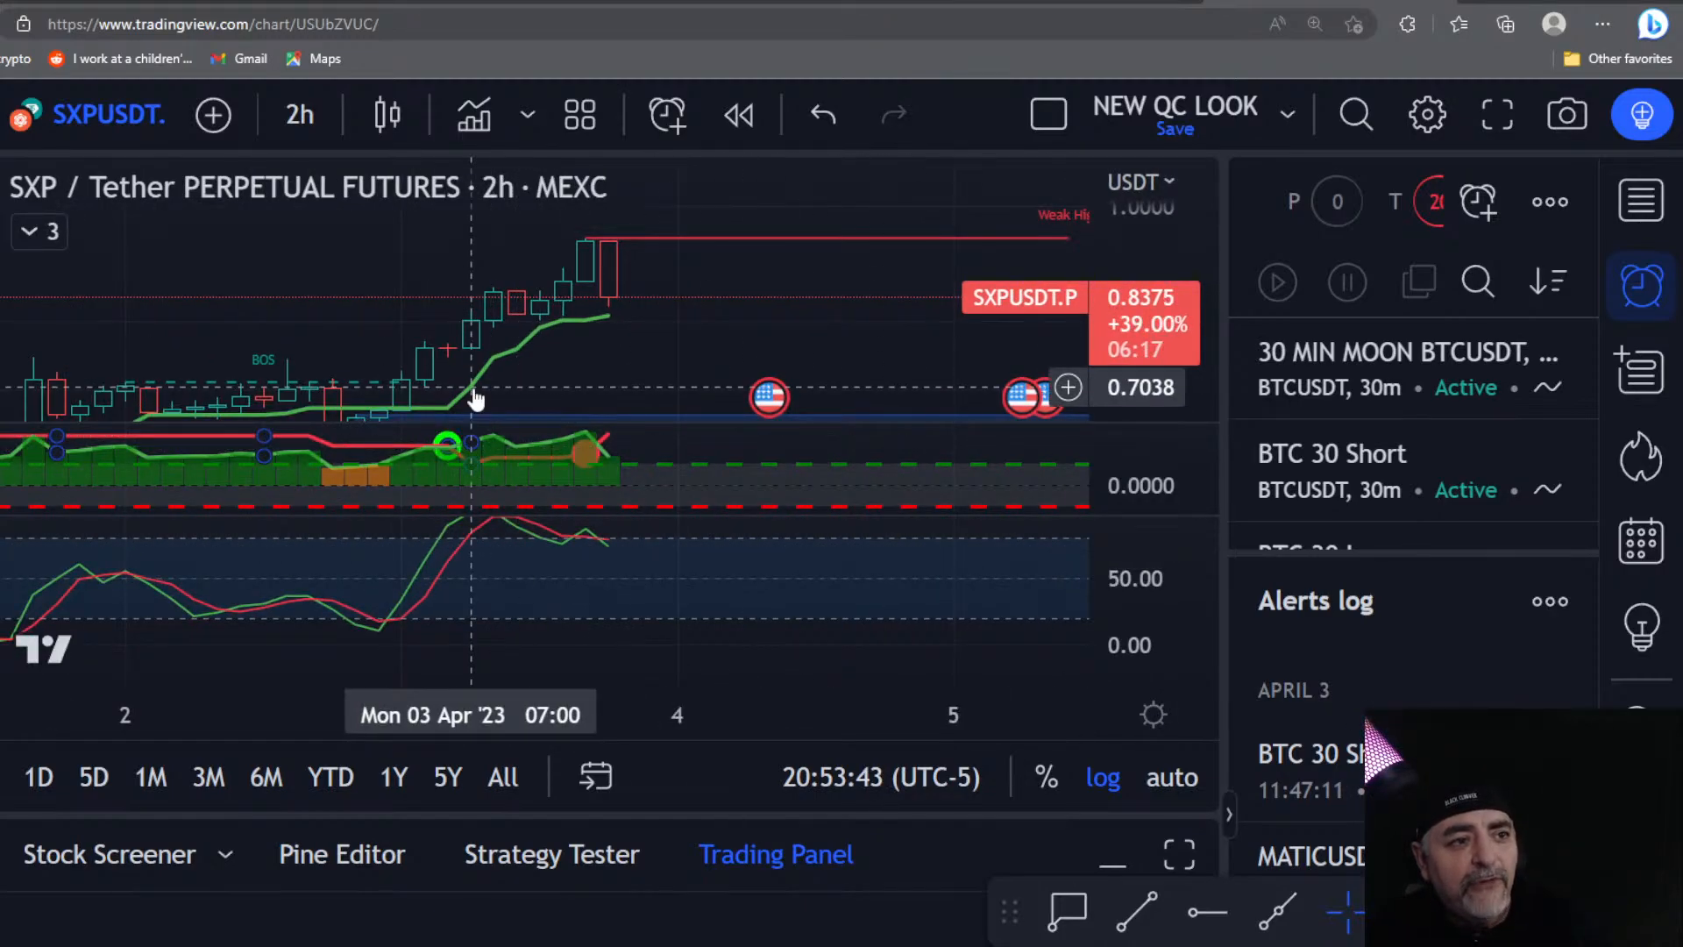
# Step: Switch the chart to the 1-hour interval
pyautogui.click(295, 116)
pyautogui.click(676, 644)
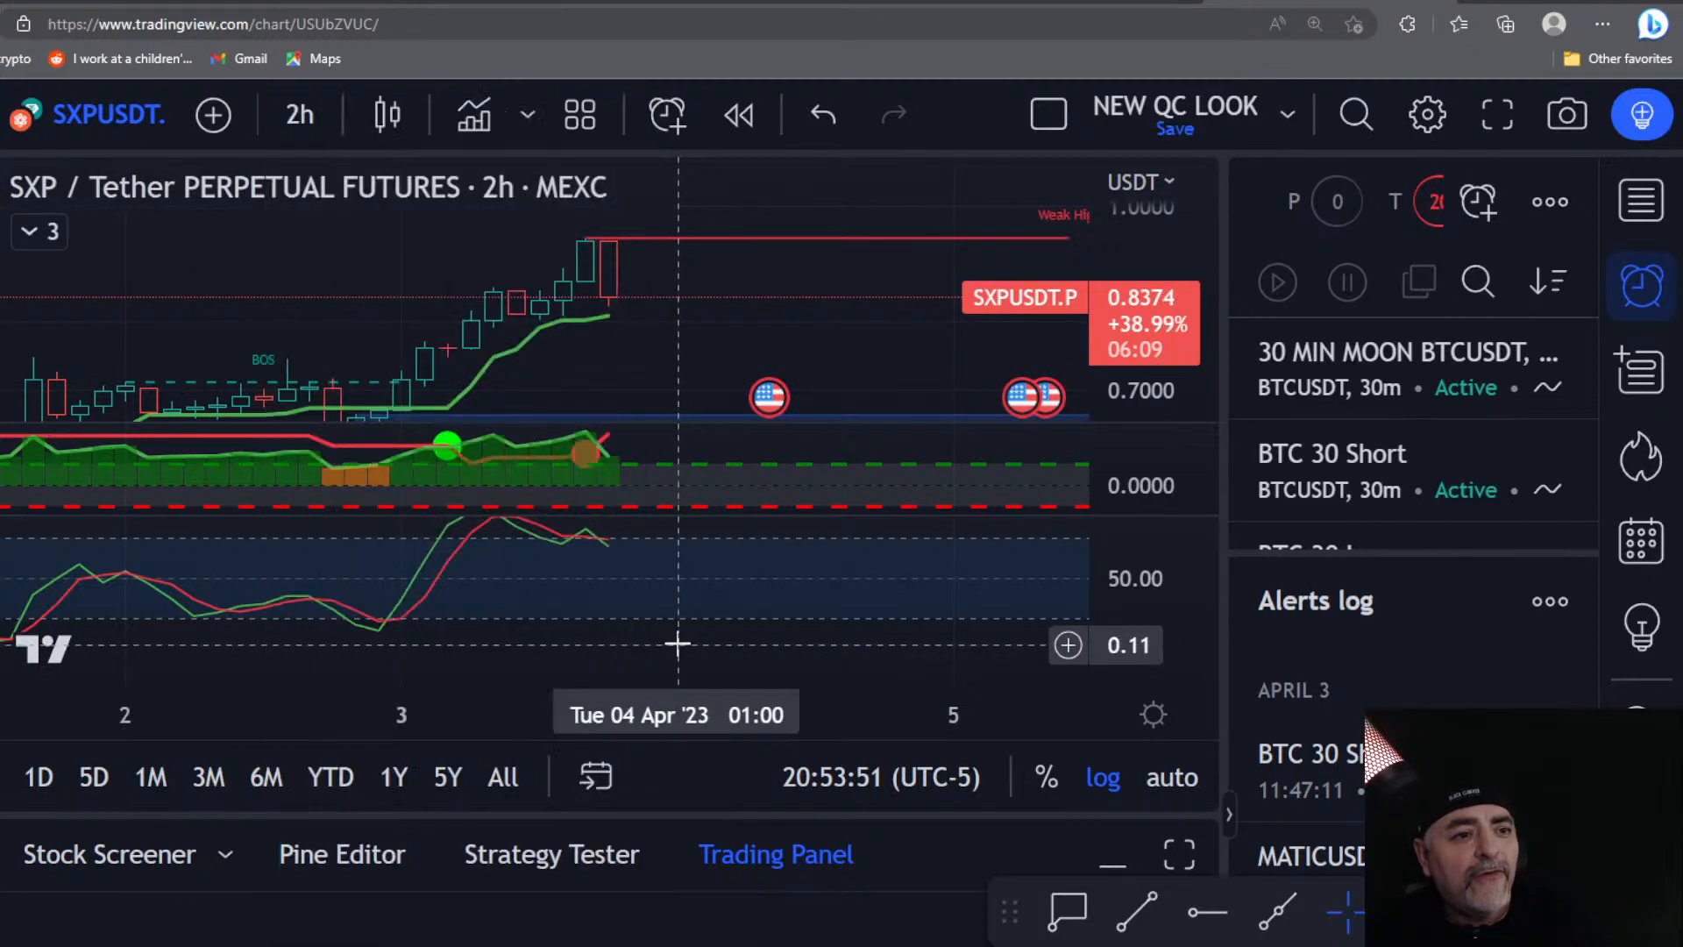
pyautogui.click(323, 115)
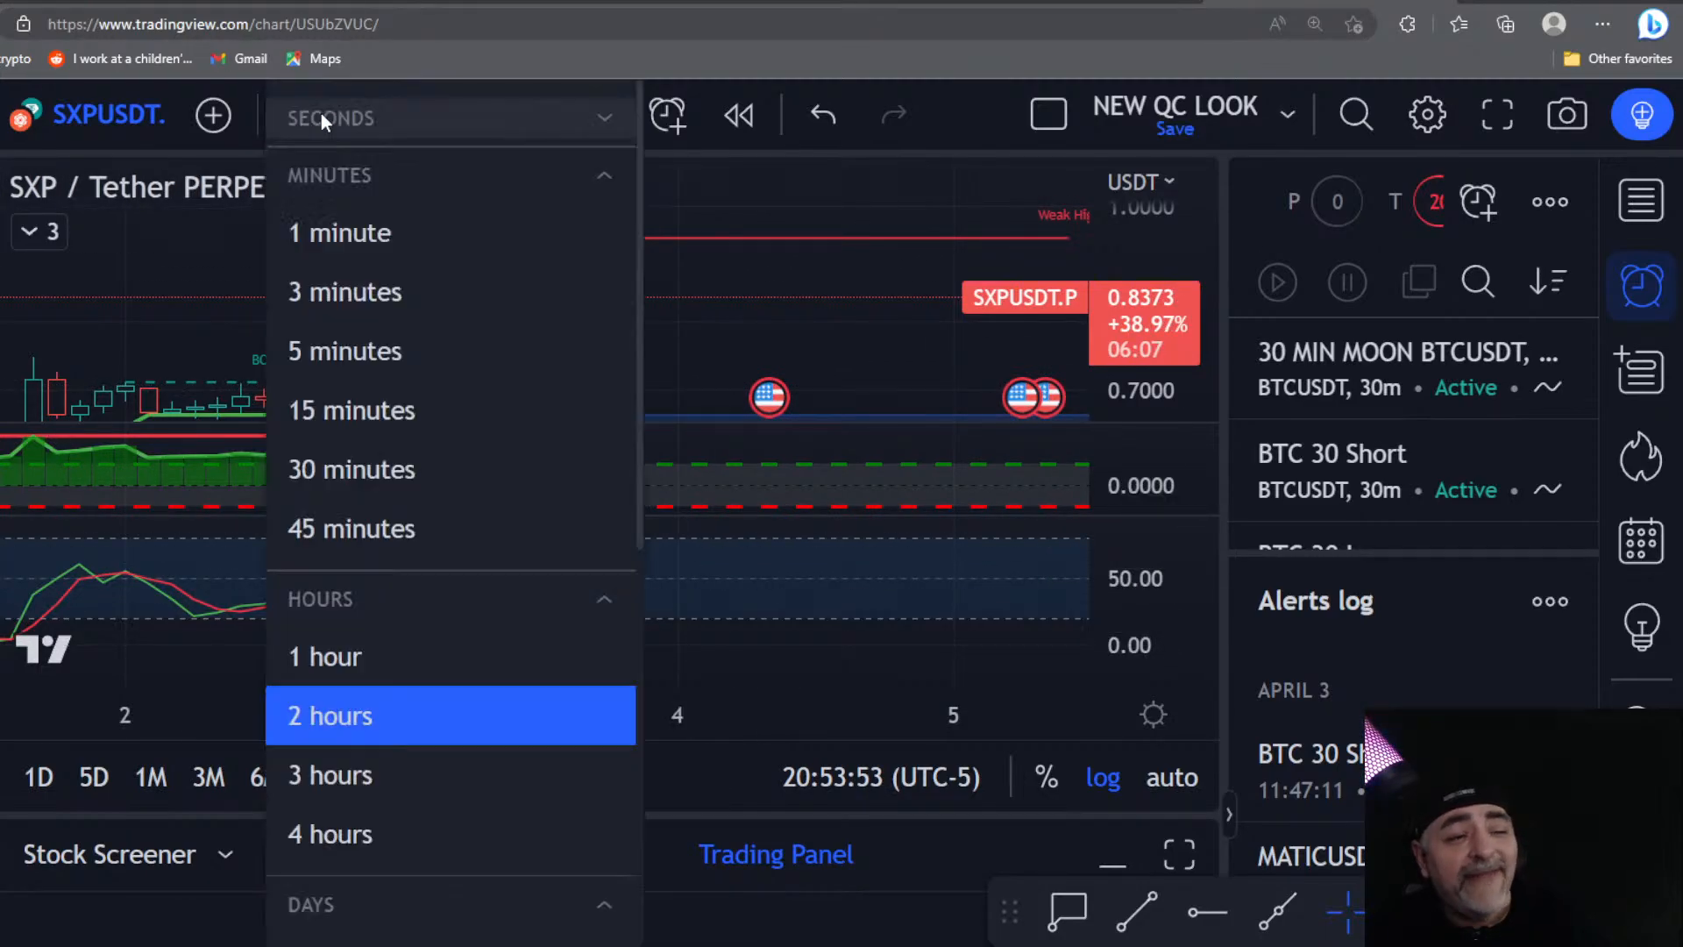
pyautogui.click(335, 651)
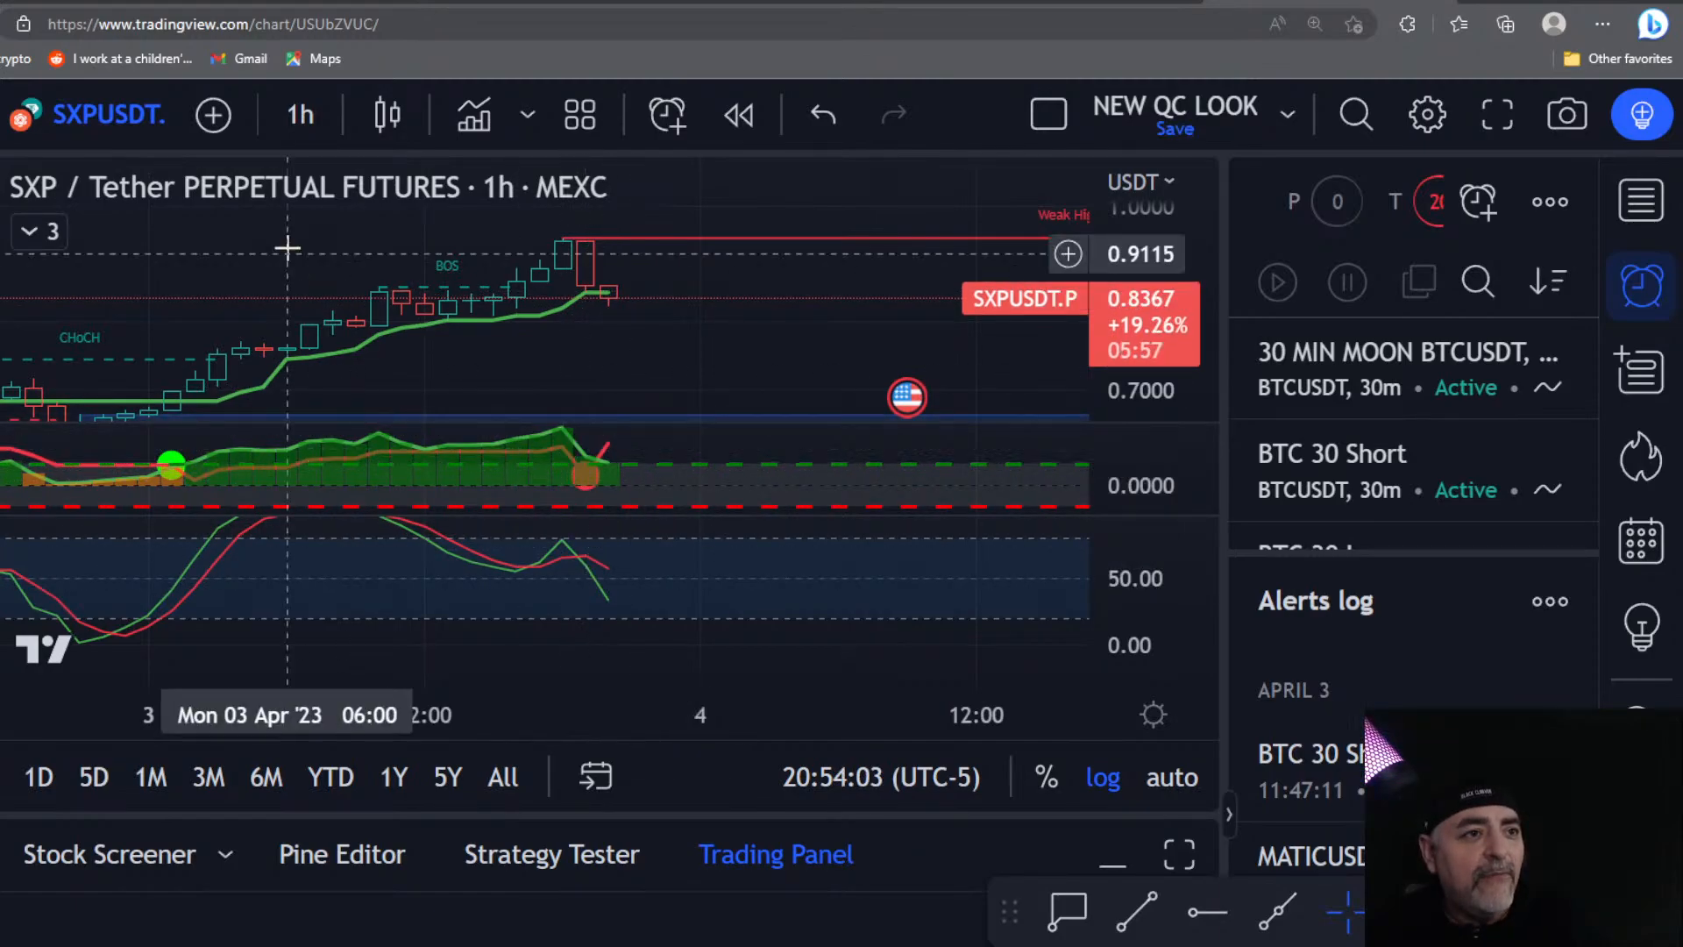
# Step: Switch the chart to the 30-minute interval and inspect the latest candles around the sell signal
pyautogui.click(307, 135)
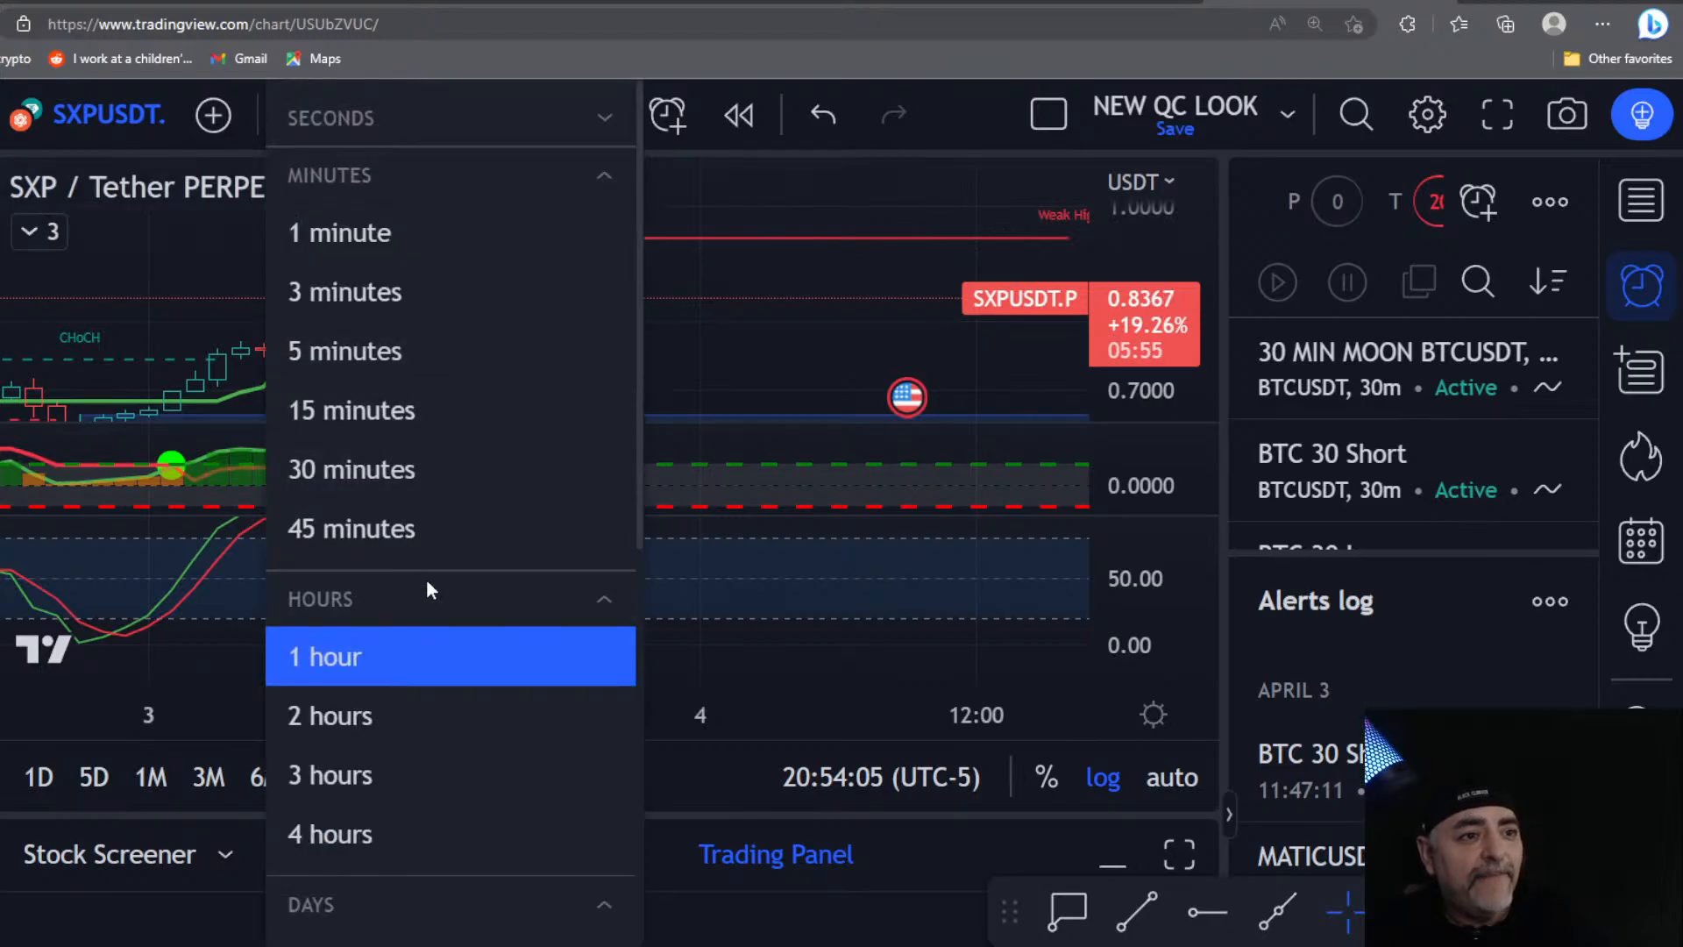
pyautogui.click(357, 478)
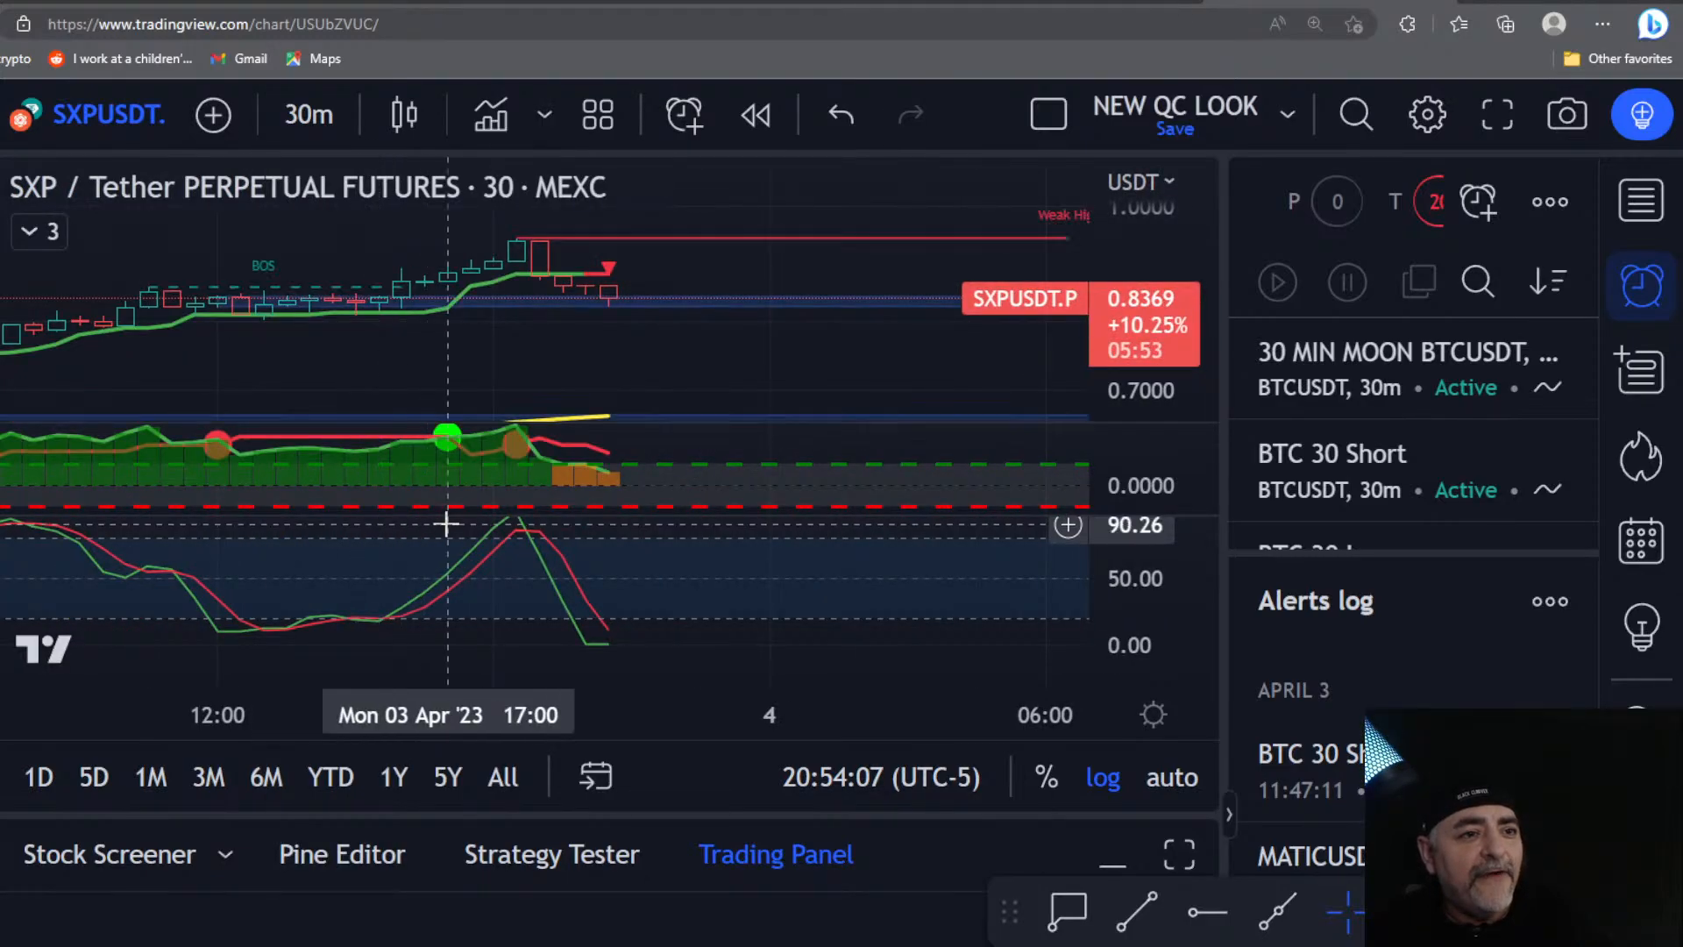
pyautogui.scroll(-4, 586, 406)
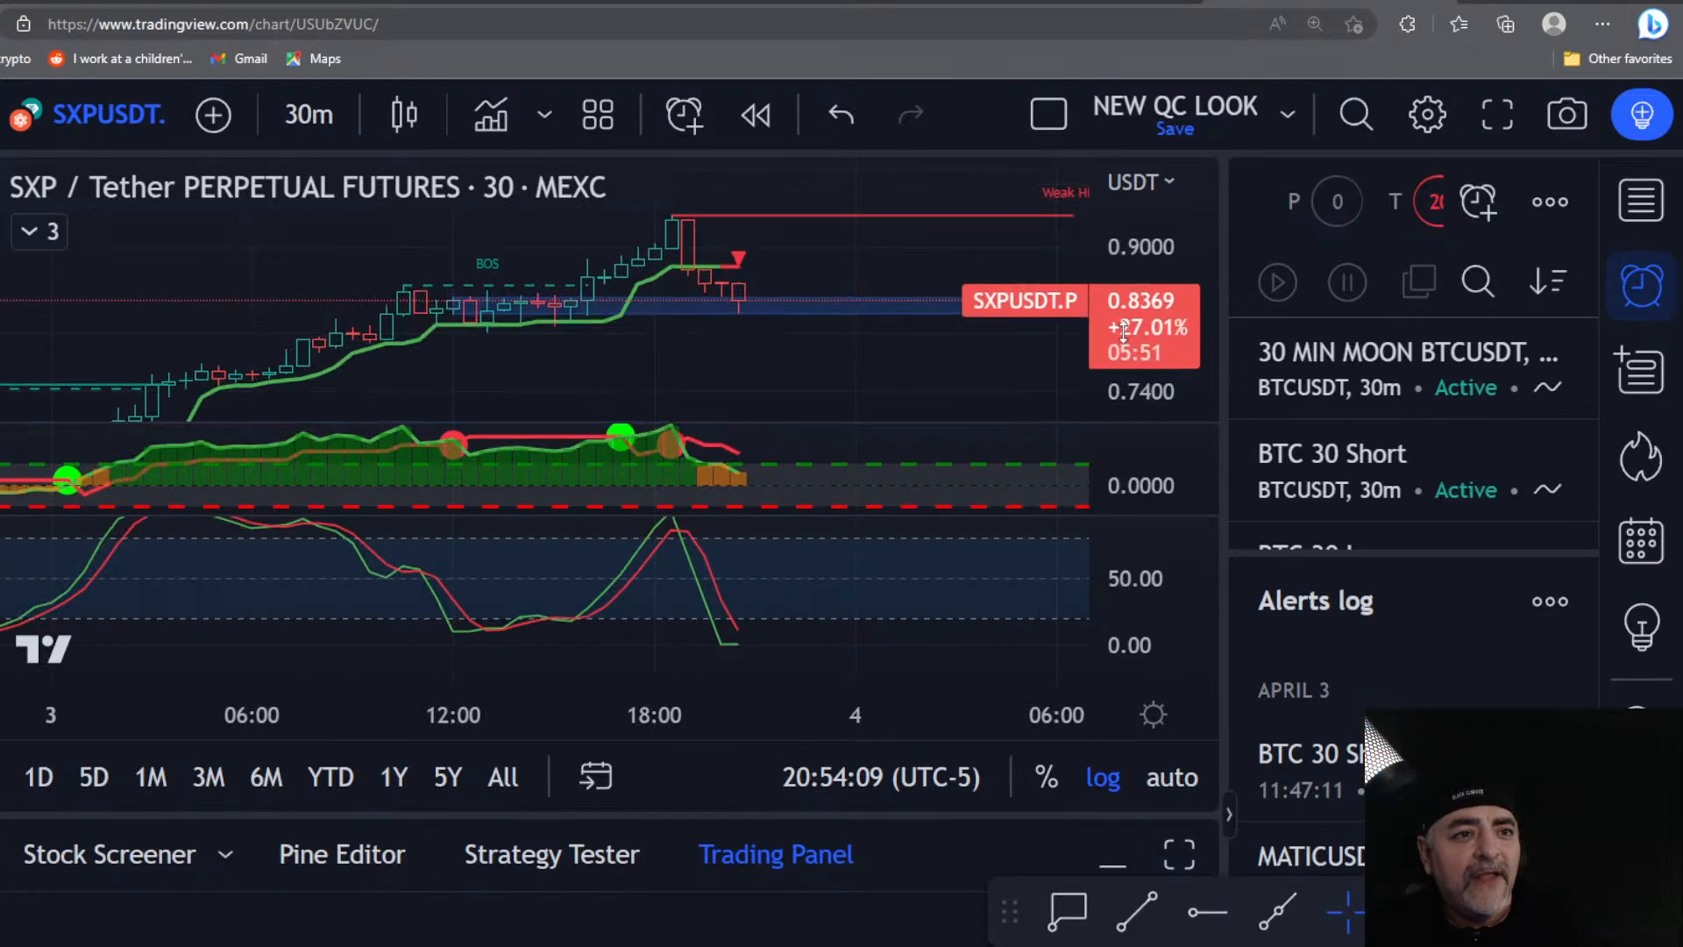
pyautogui.scroll(4, 556, 350)
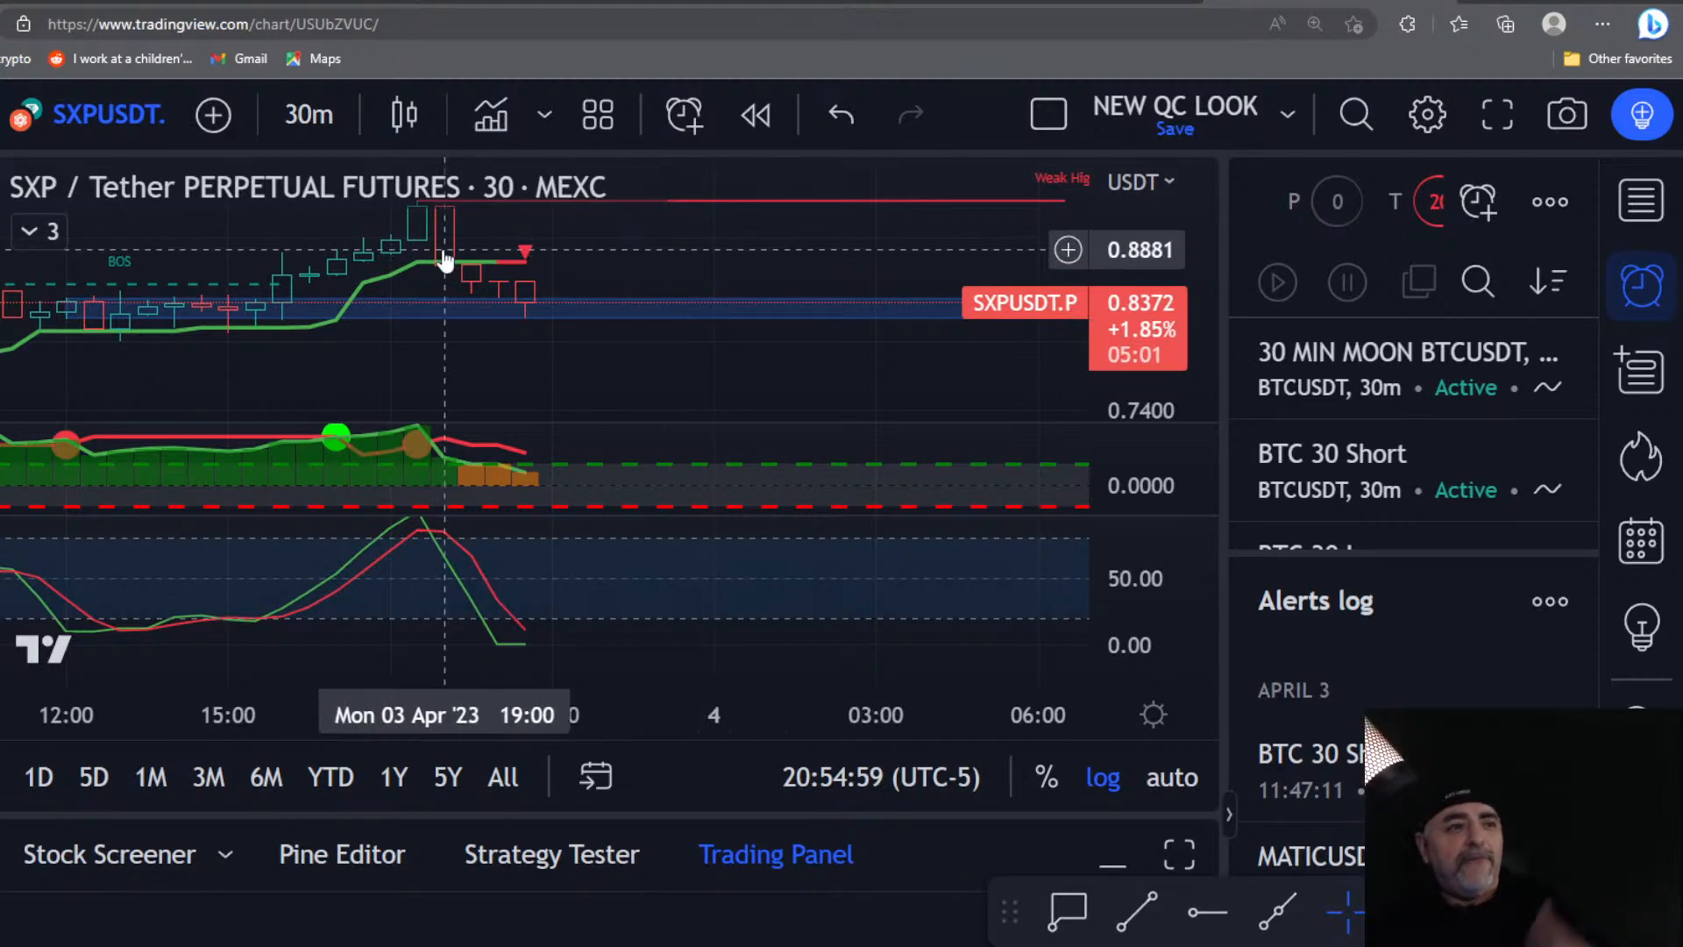
# Step: Switch the chart to the 15-minute interval and bring the recent drop and the blue zones into view
pyautogui.click(308, 115)
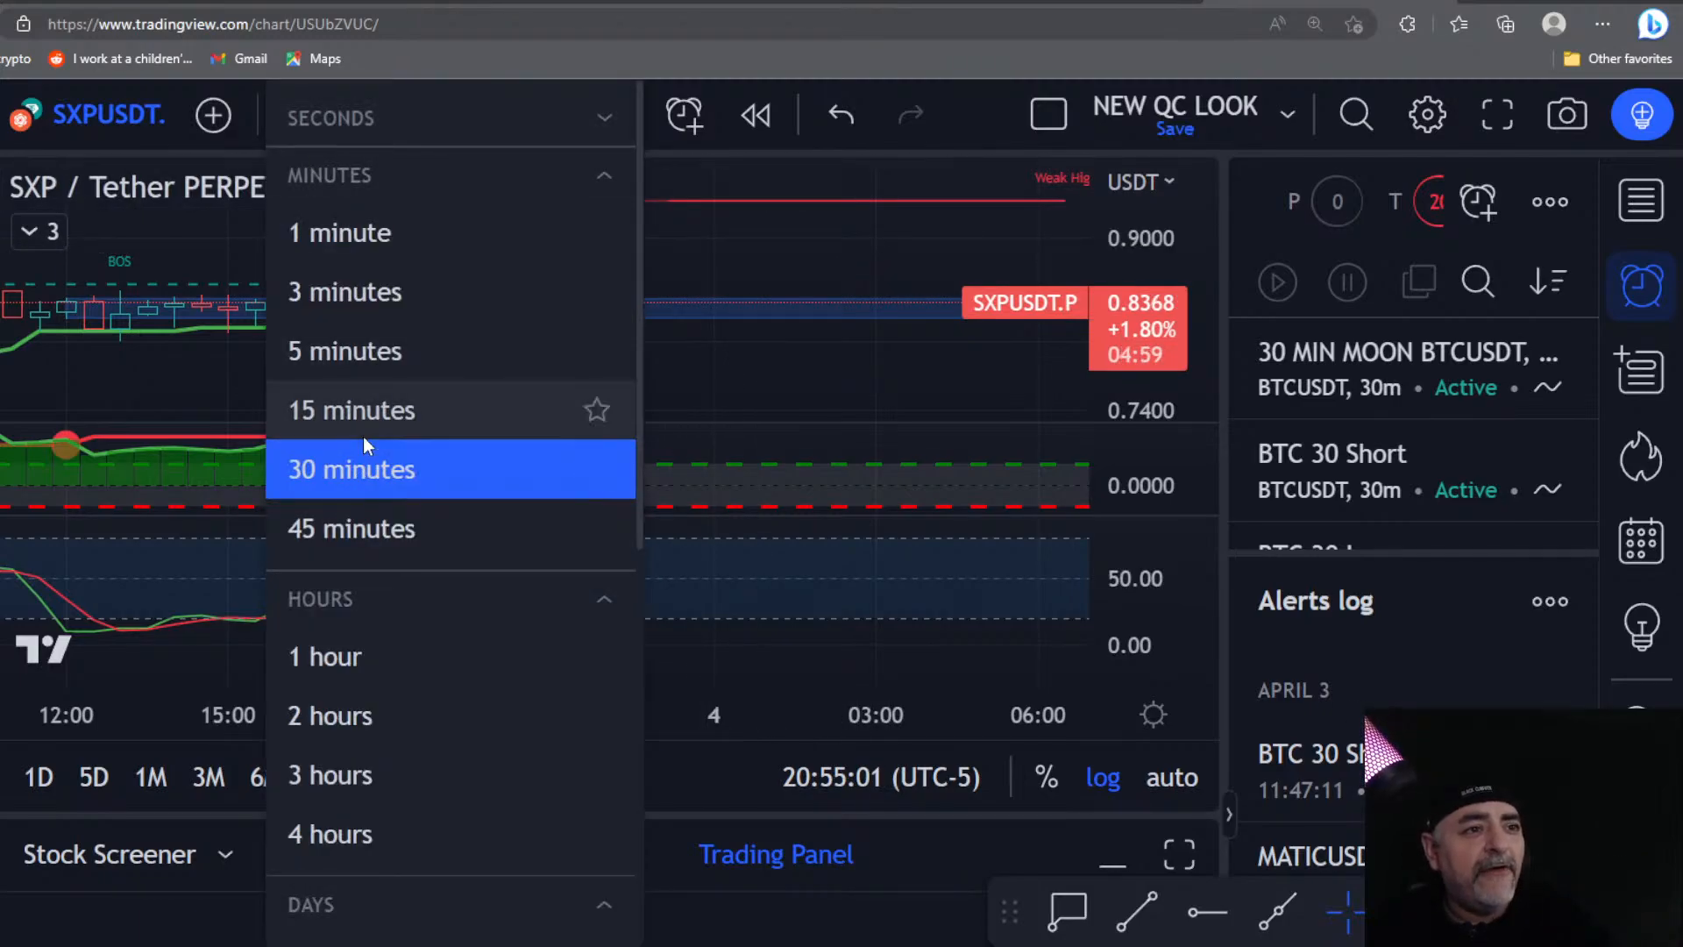
pyautogui.click(354, 410)
pyautogui.scroll(-3, 484, 413)
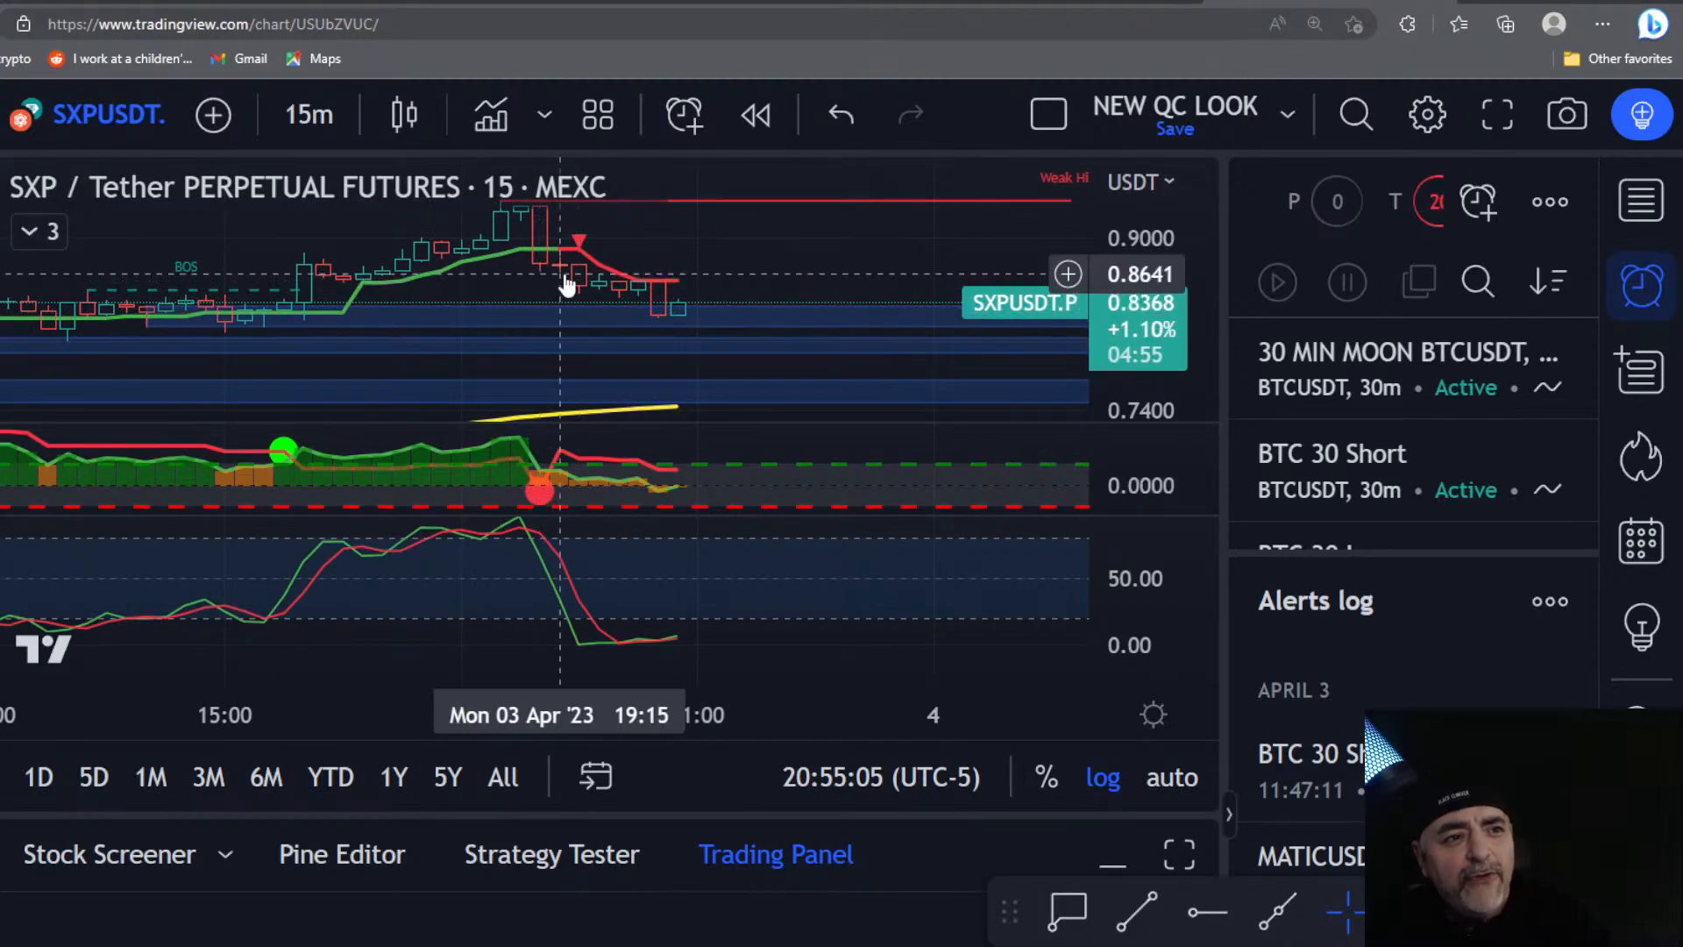
pyautogui.scroll(-4, 1022, 345)
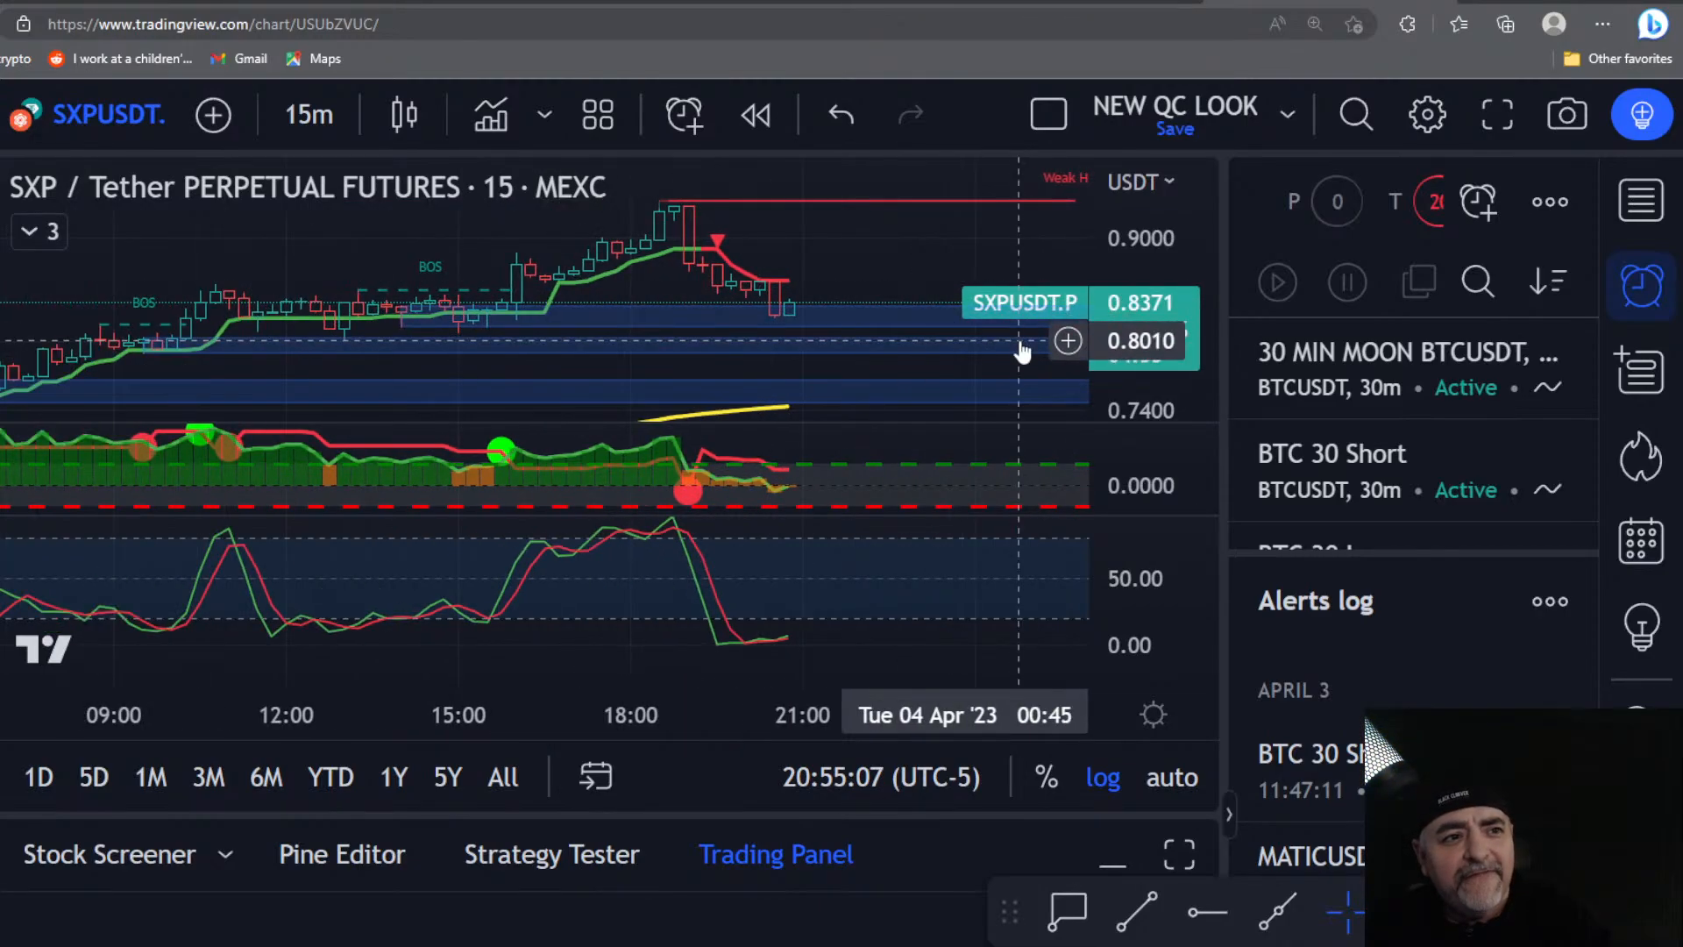
pyautogui.scroll(5, 1131, 303)
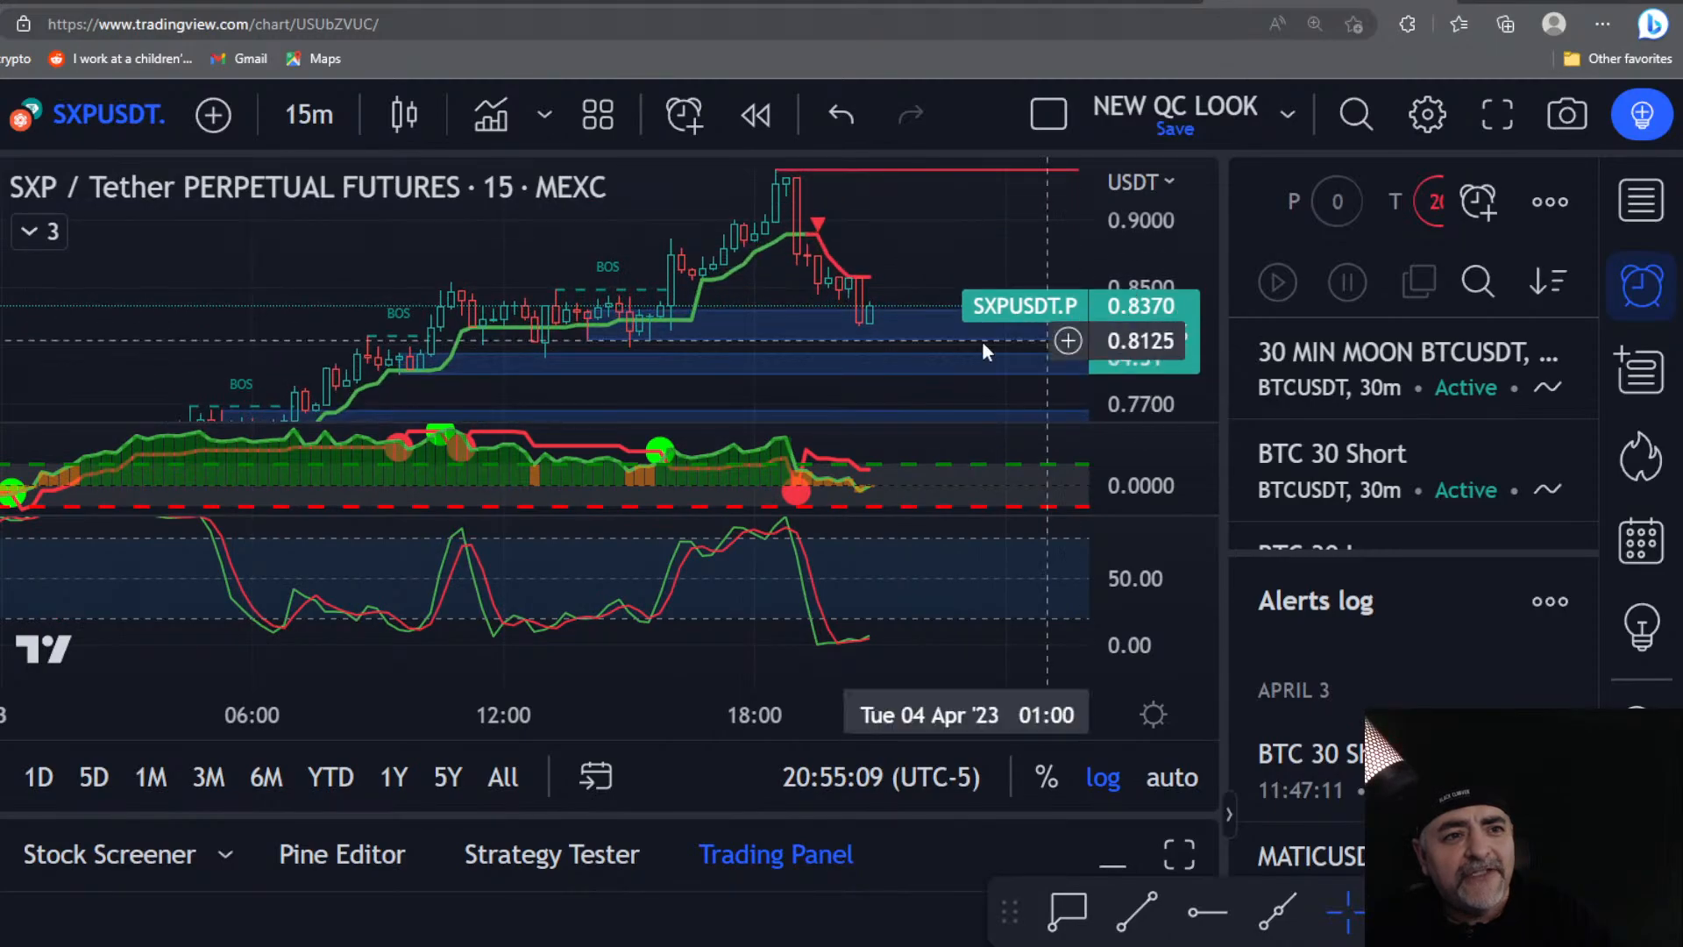
pyautogui.scroll(-3, 707, 357)
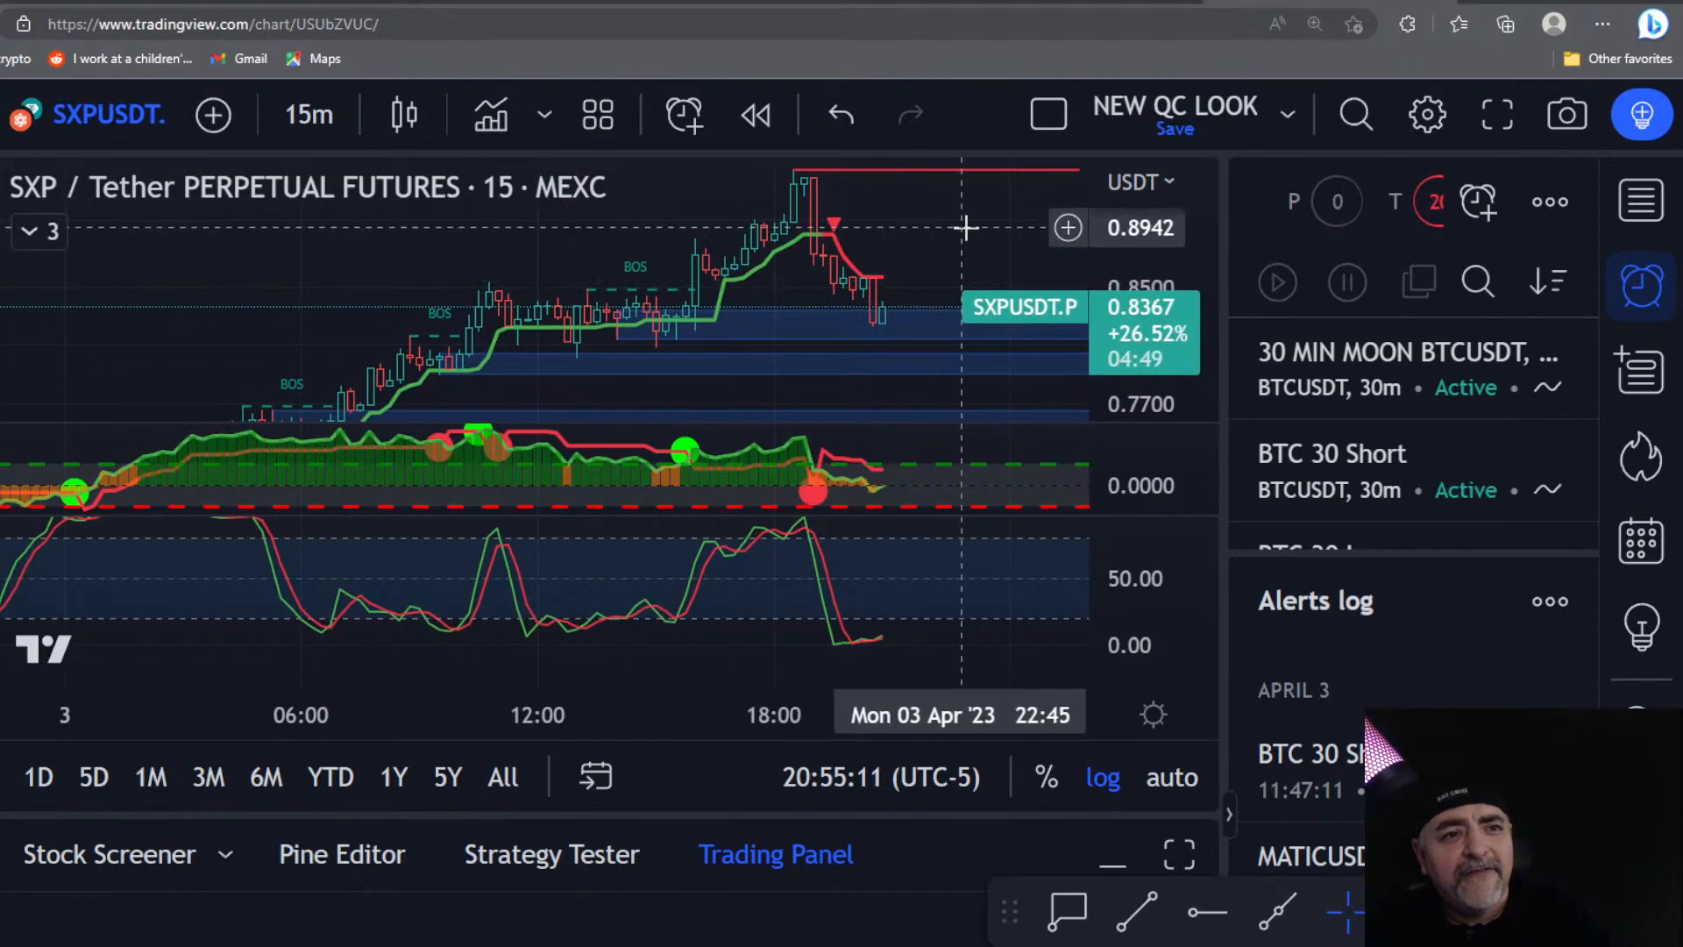
pyautogui.moveTo(970, 225); pyautogui.dragTo(702, 246)
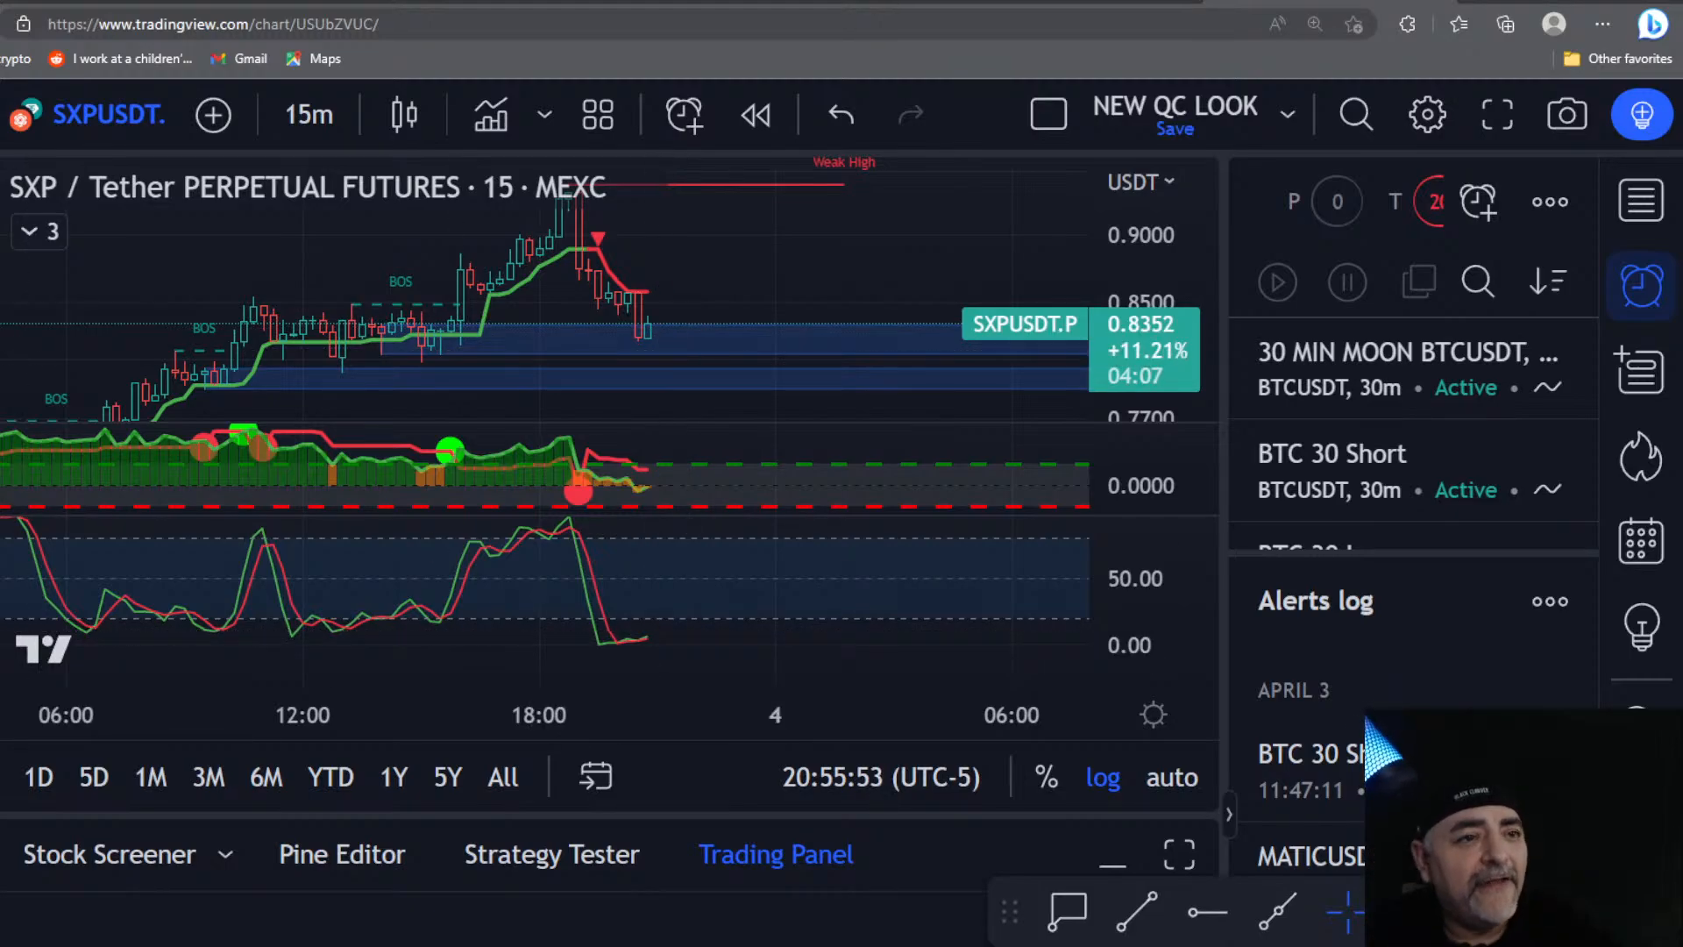
# Step: Switch the chart to the 2-hour interval and compress the oscillator and price scales to show more of the rally
pyautogui.click(307, 123)
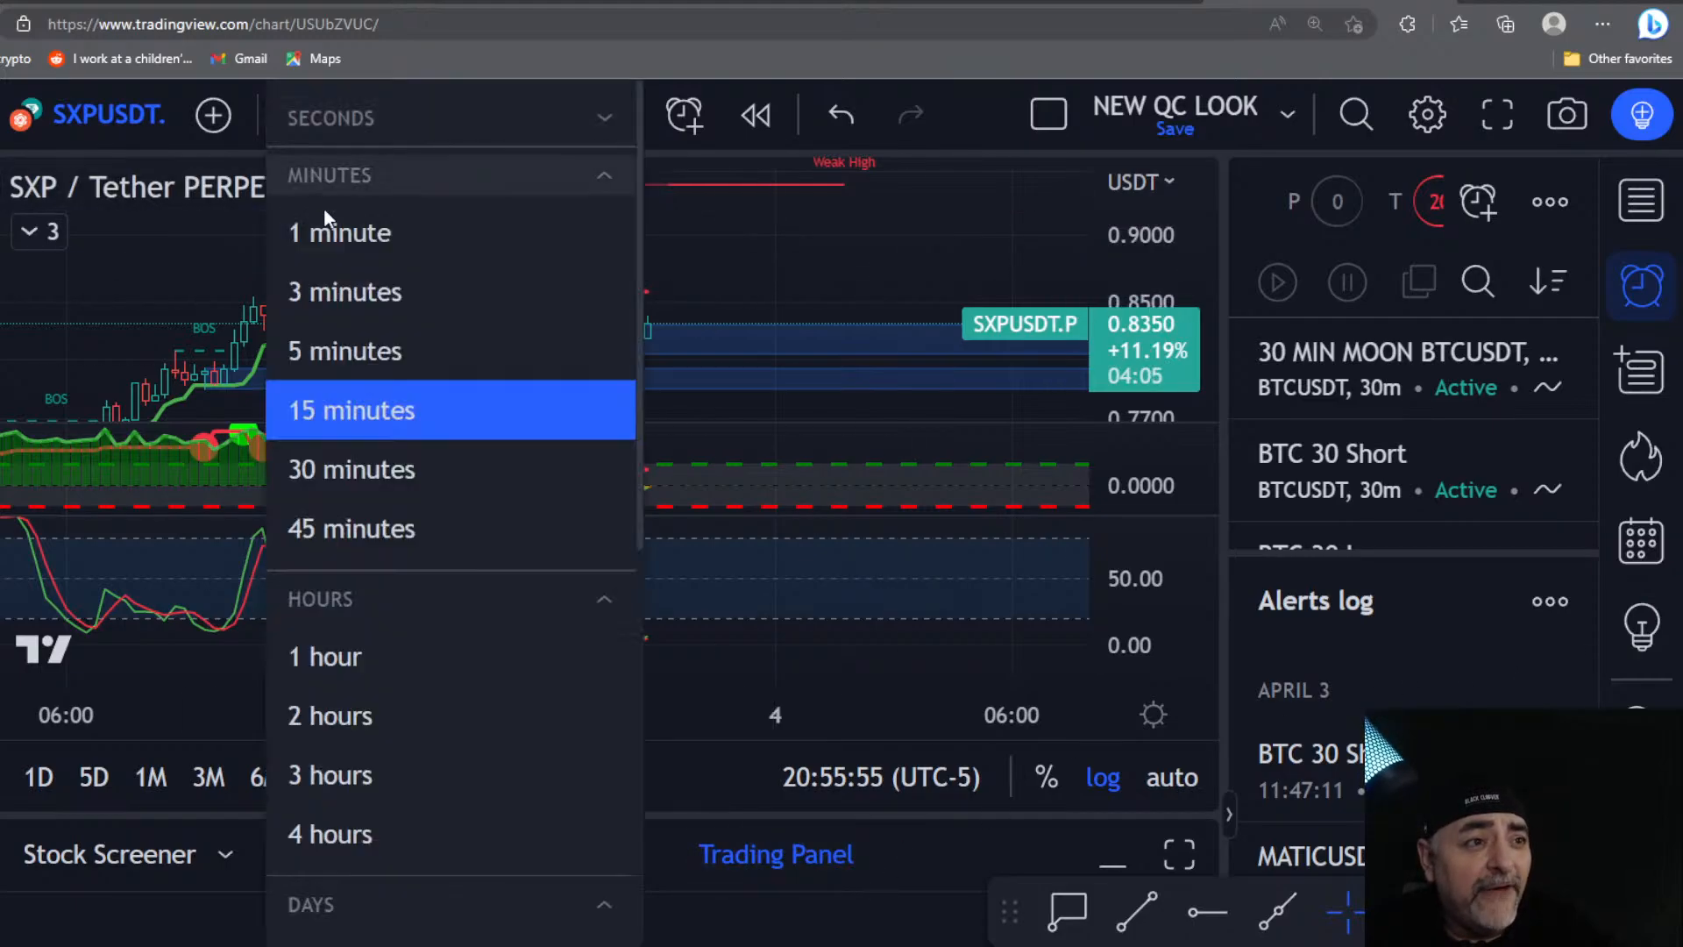
pyautogui.click(331, 715)
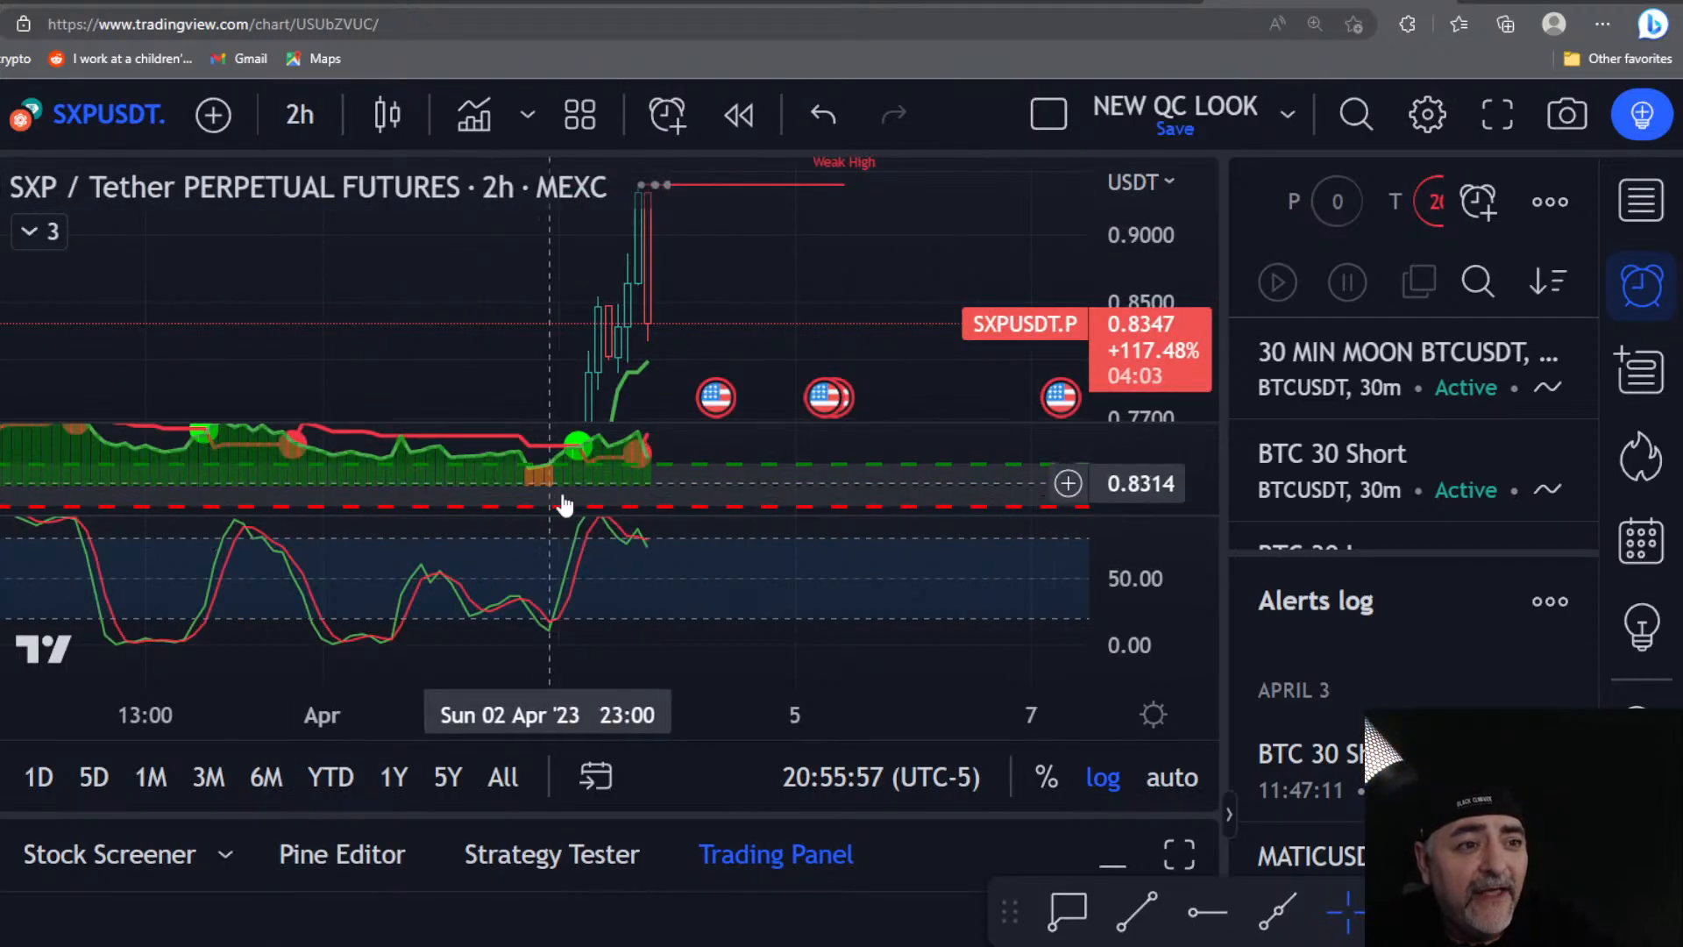
pyautogui.scroll(3, 631, 556)
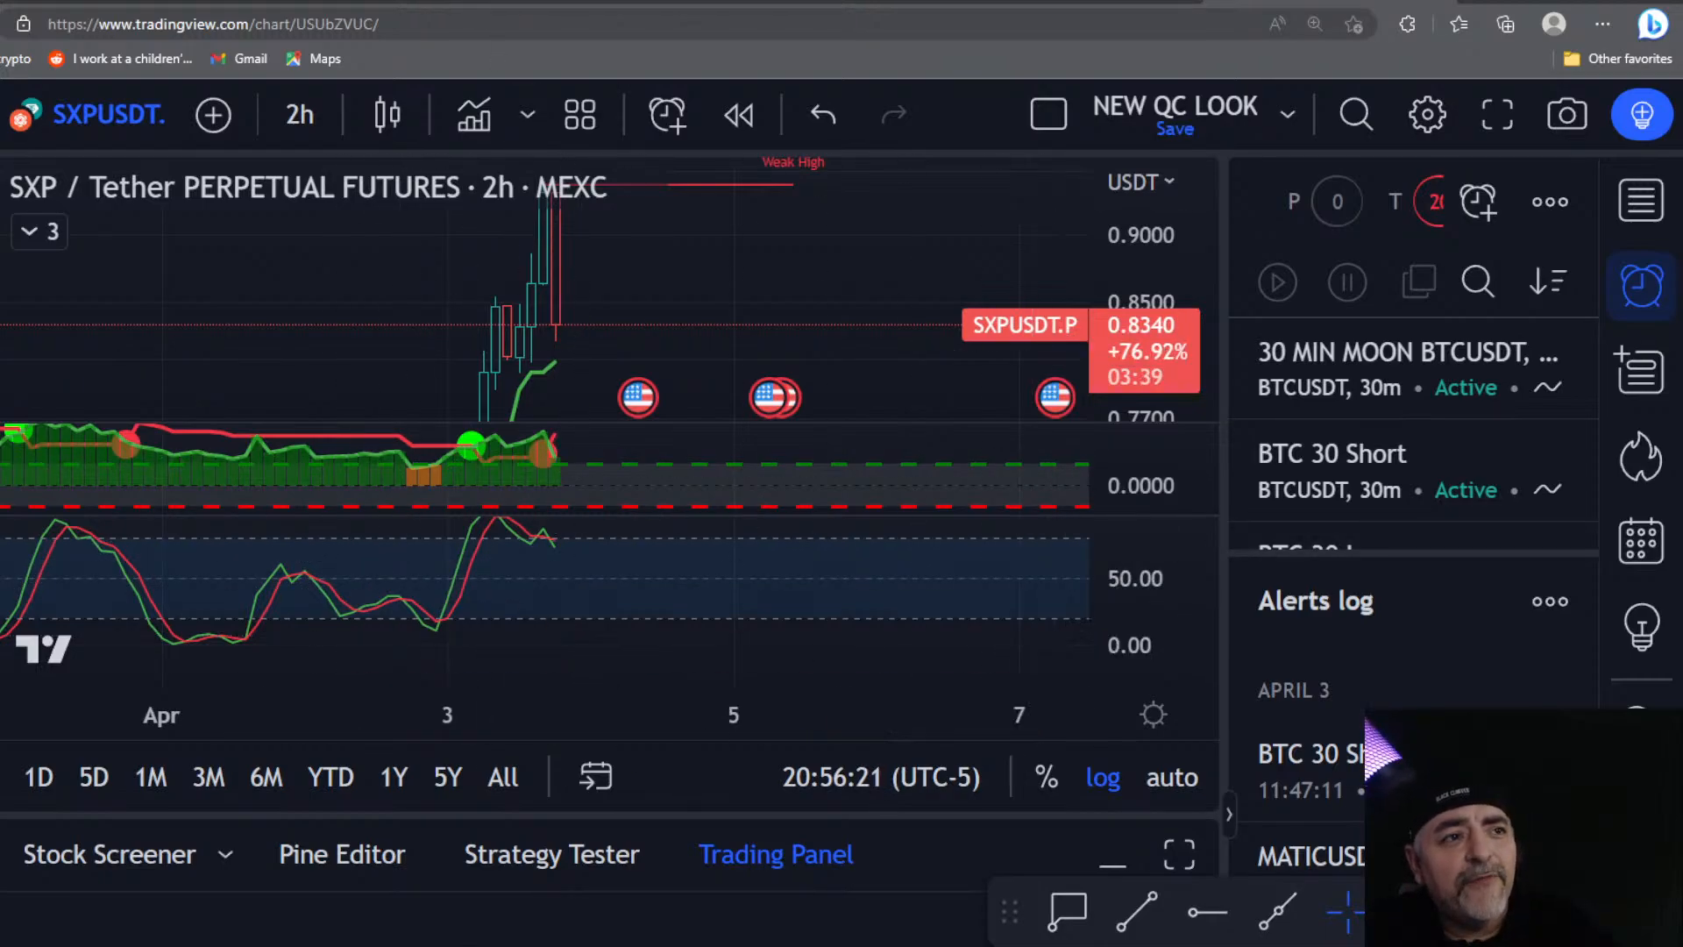
pyautogui.moveTo(1213, 565); pyautogui.dragTo(1156, 555)
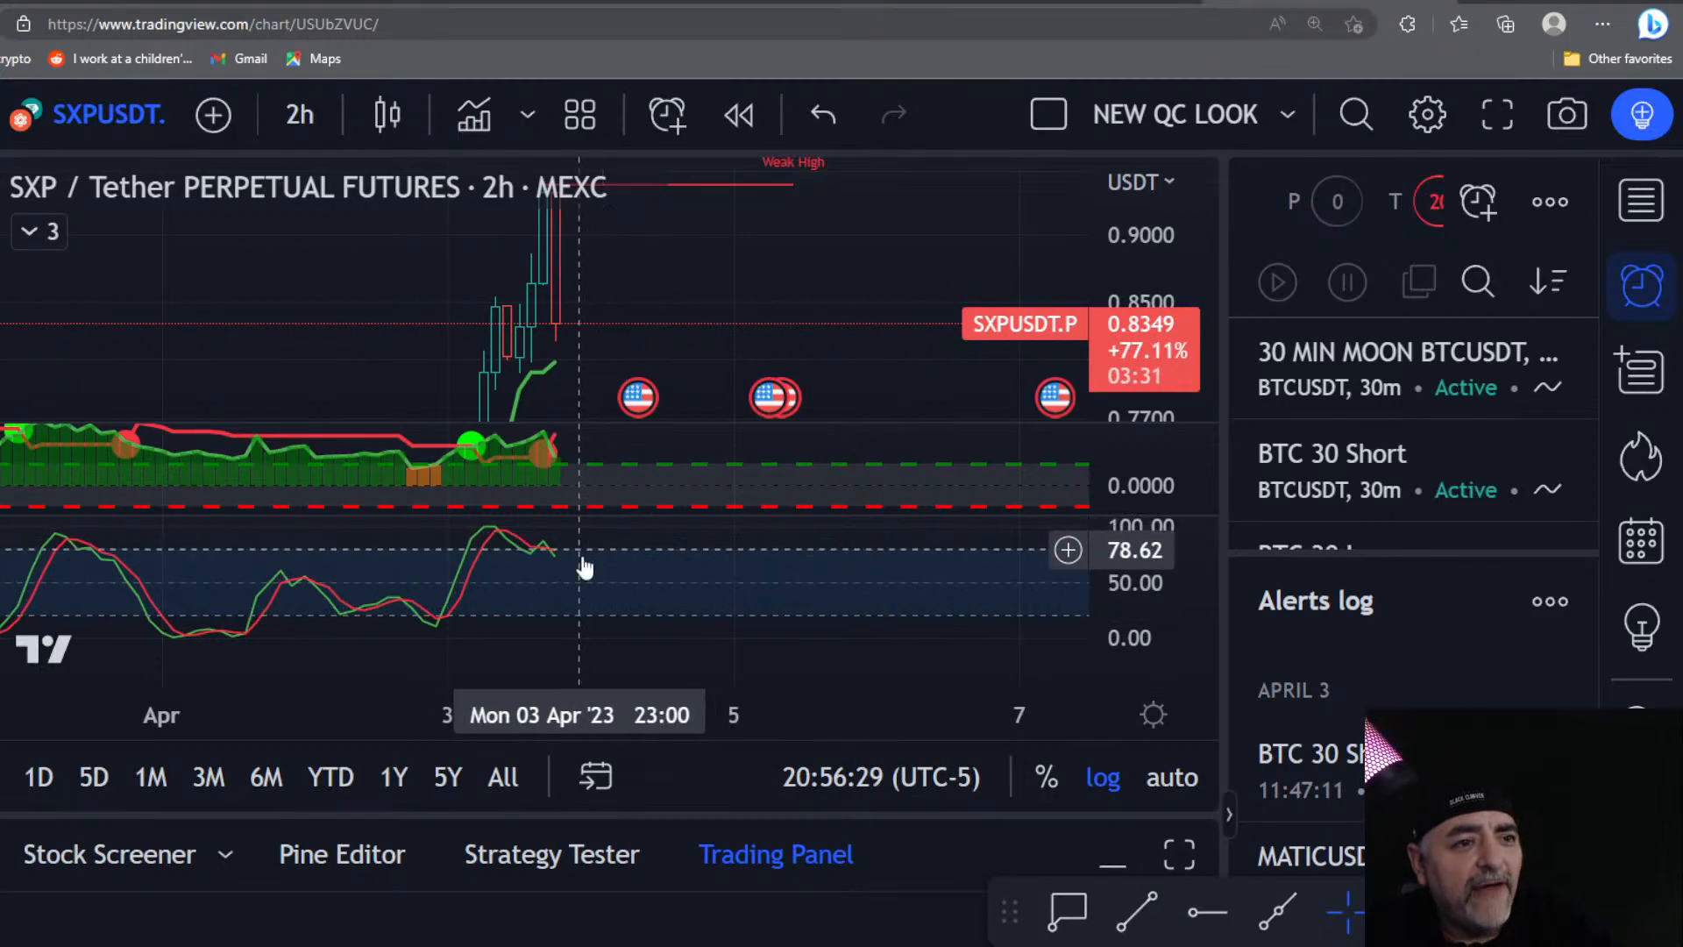
pyautogui.moveTo(1111, 289); pyautogui.dragTo(1113, 394)
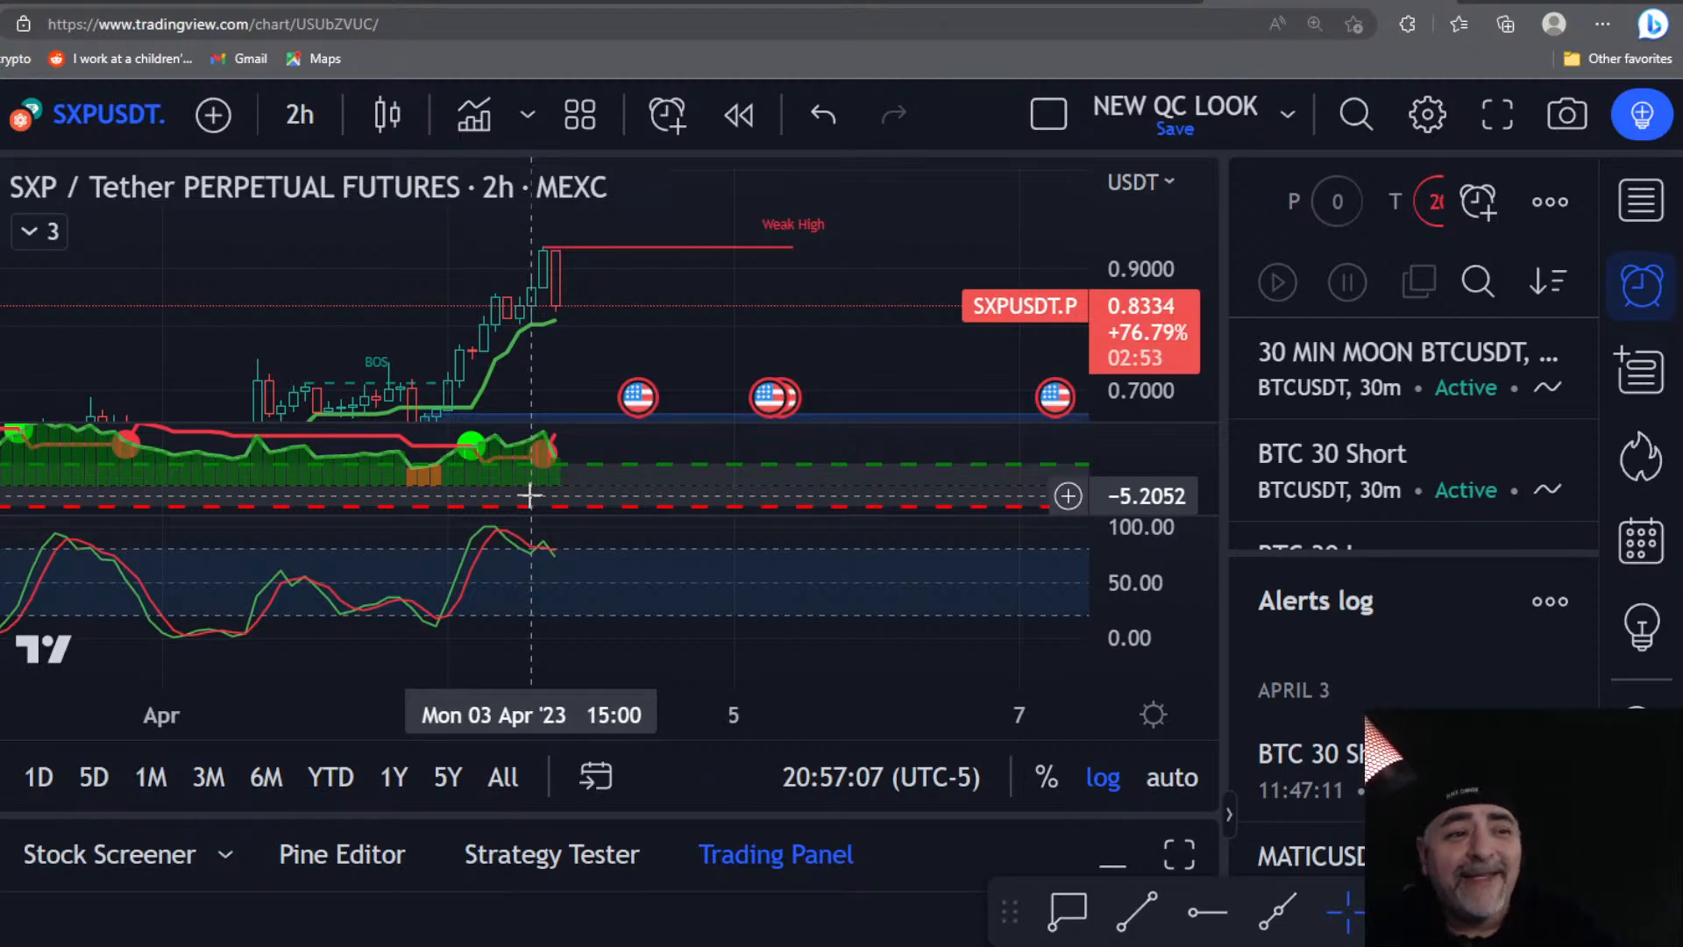
pyautogui.scroll(2, 536, 443)
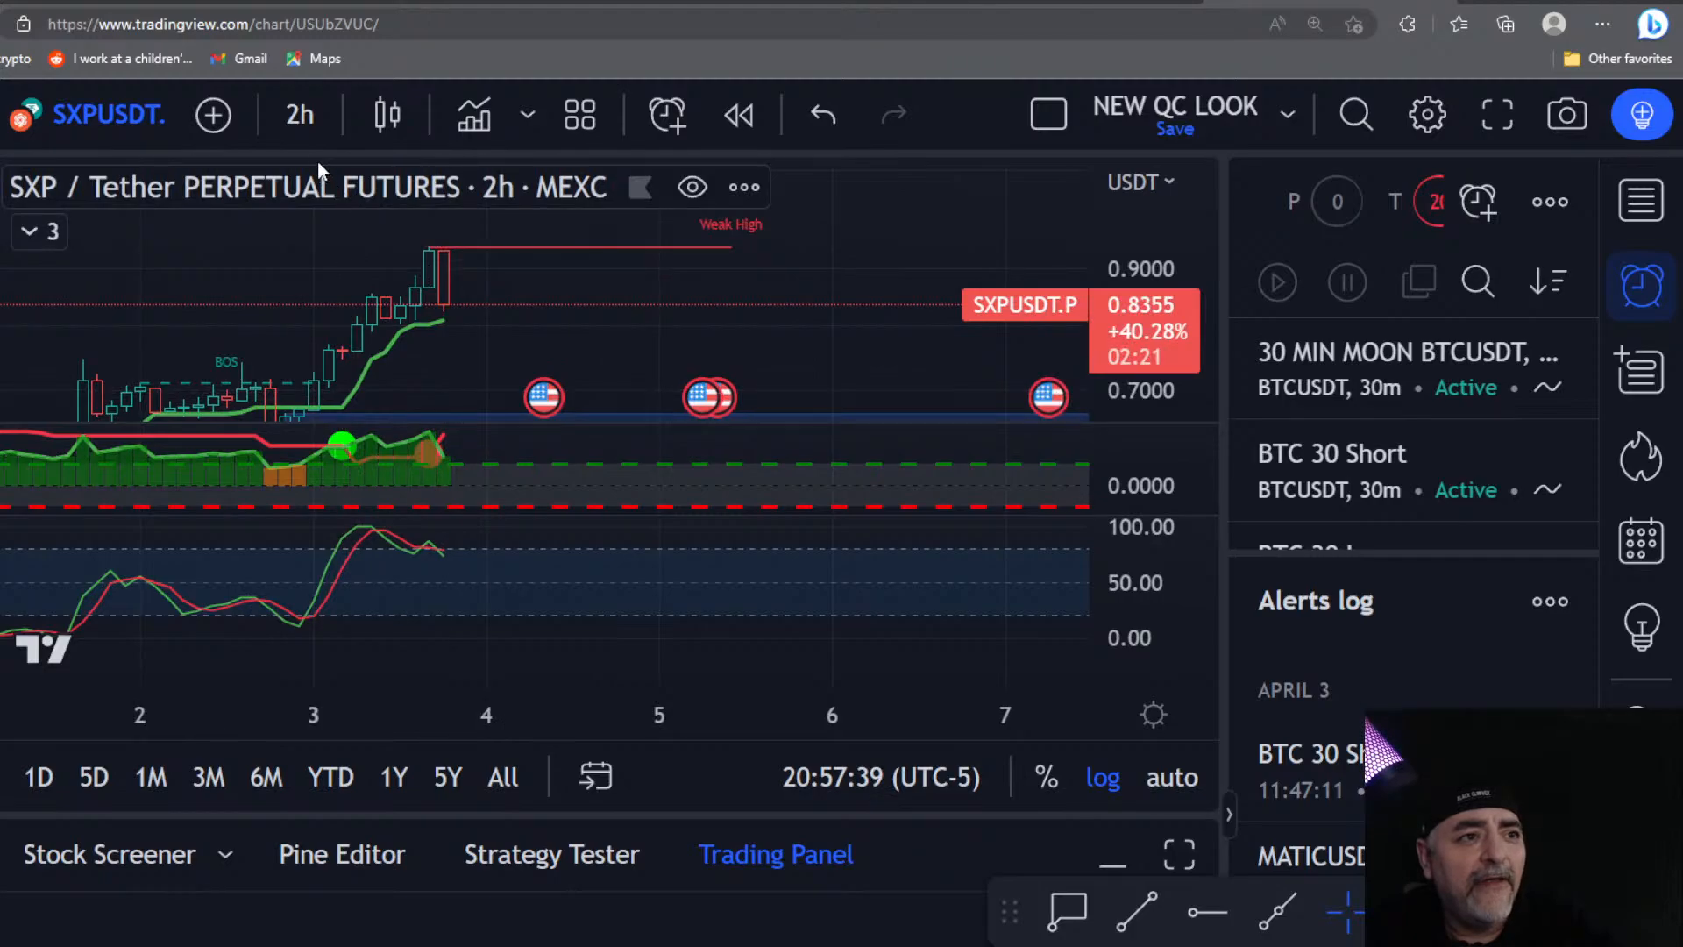
# Step: Check the 4-hour interval and return the chart to the 2-hour interval
pyautogui.click(316, 118)
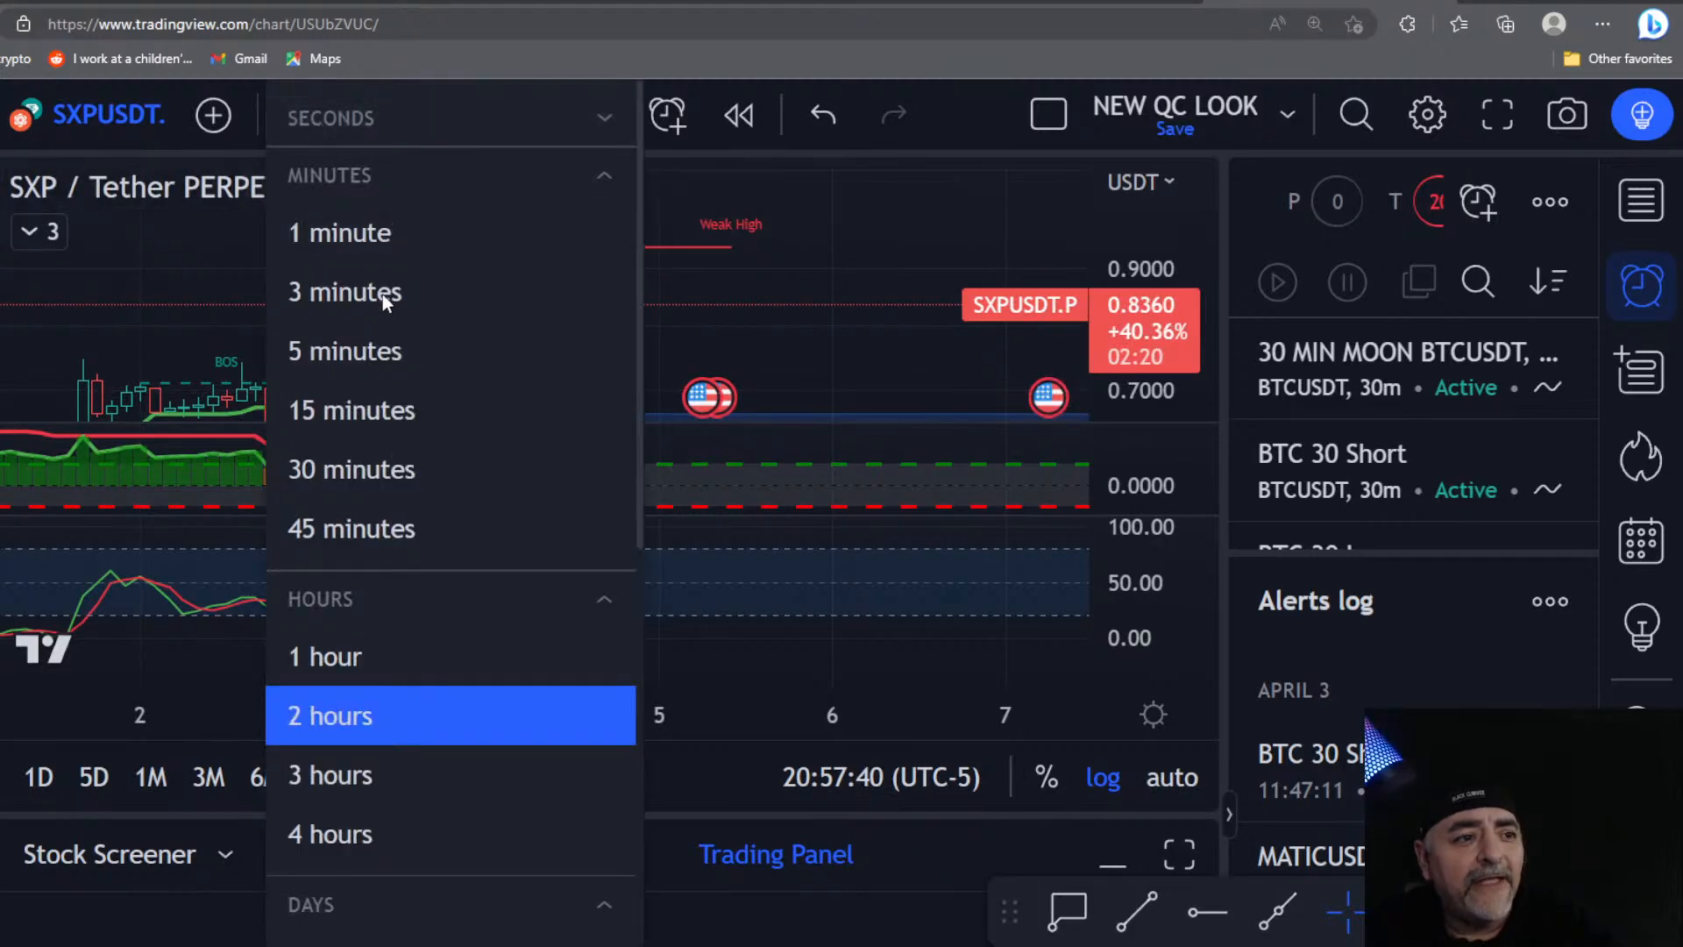
pyautogui.click(389, 836)
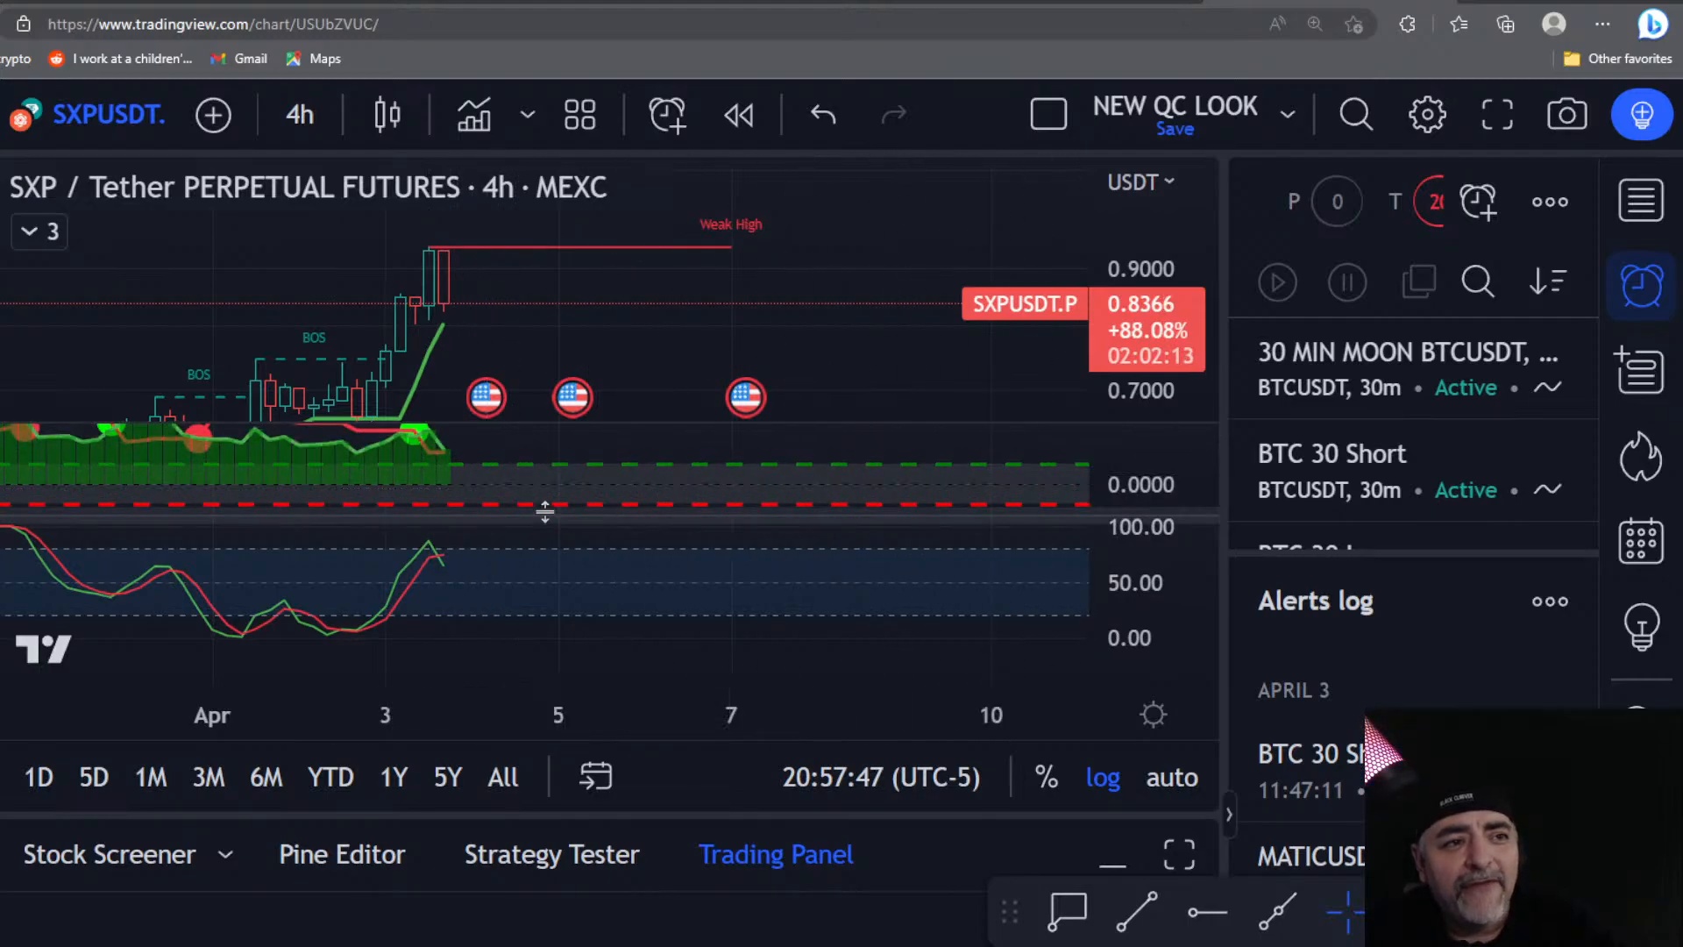
pyautogui.click(298, 119)
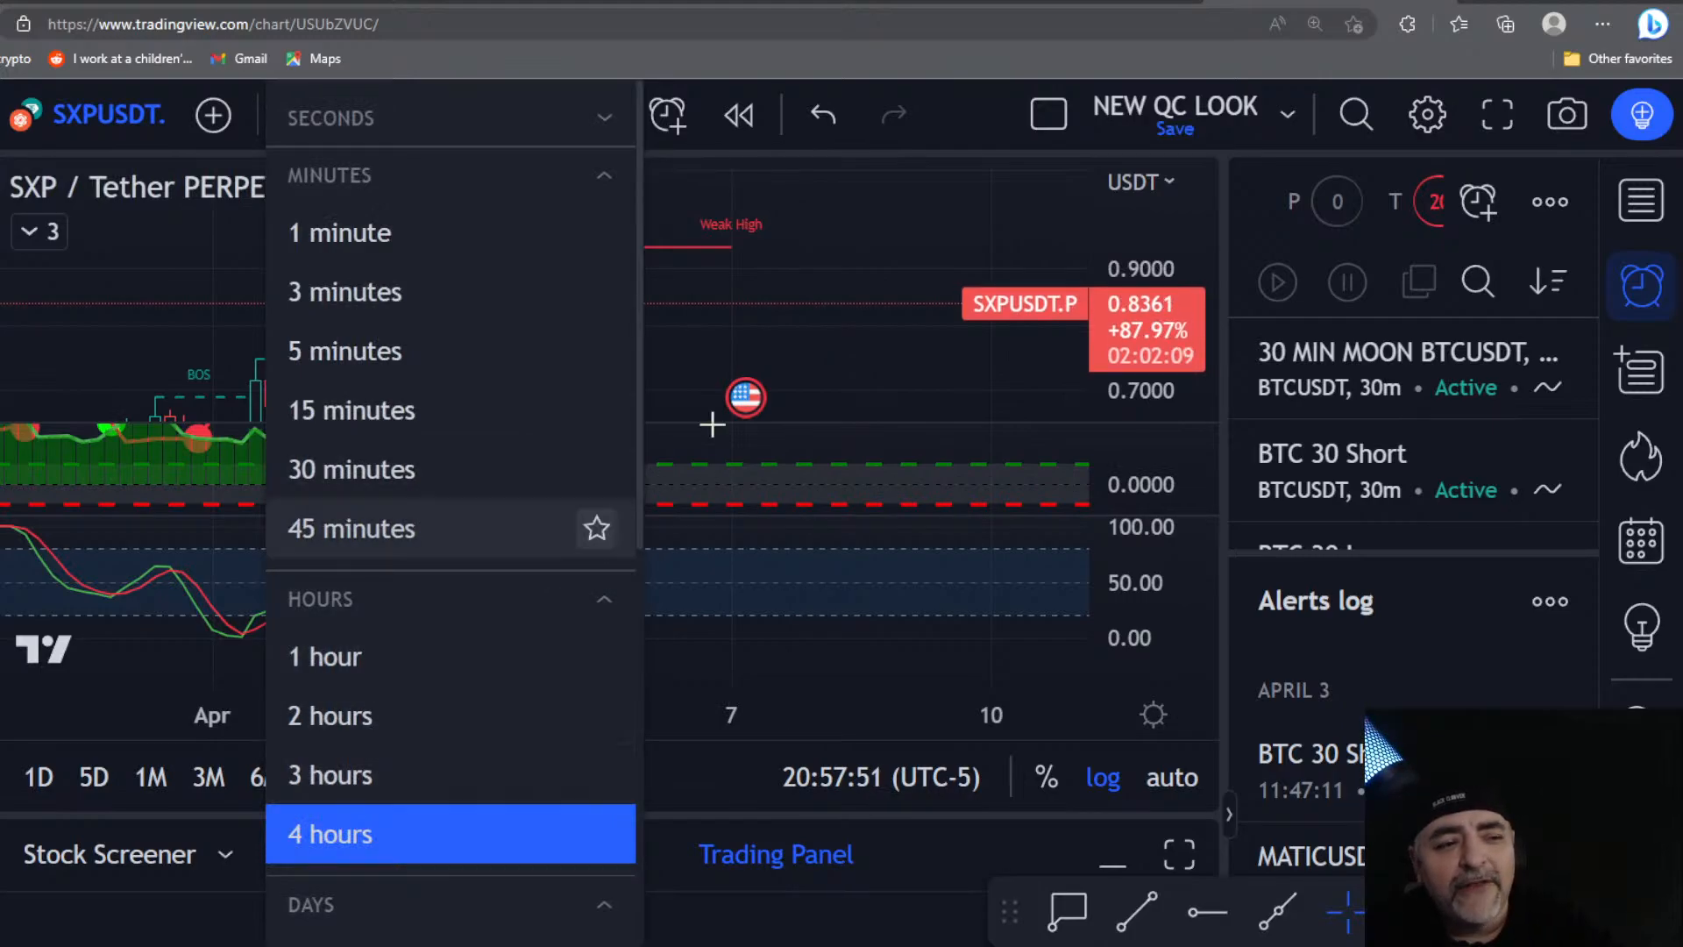
pyautogui.click(777, 323)
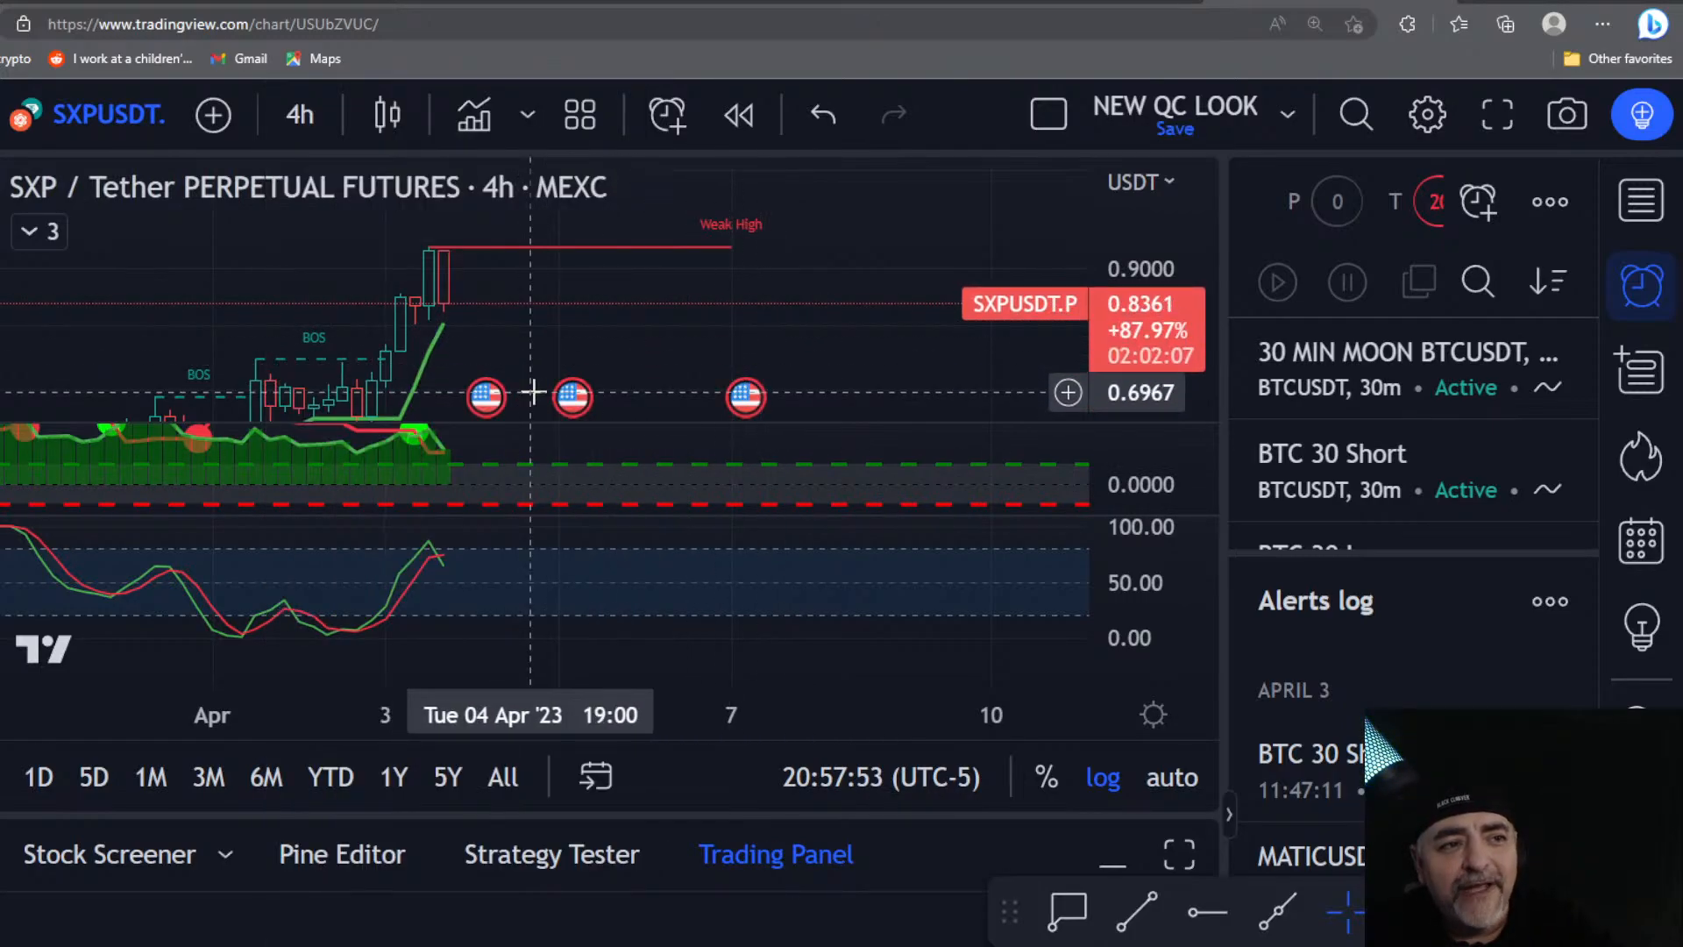
pyautogui.click(289, 118)
pyautogui.click(346, 710)
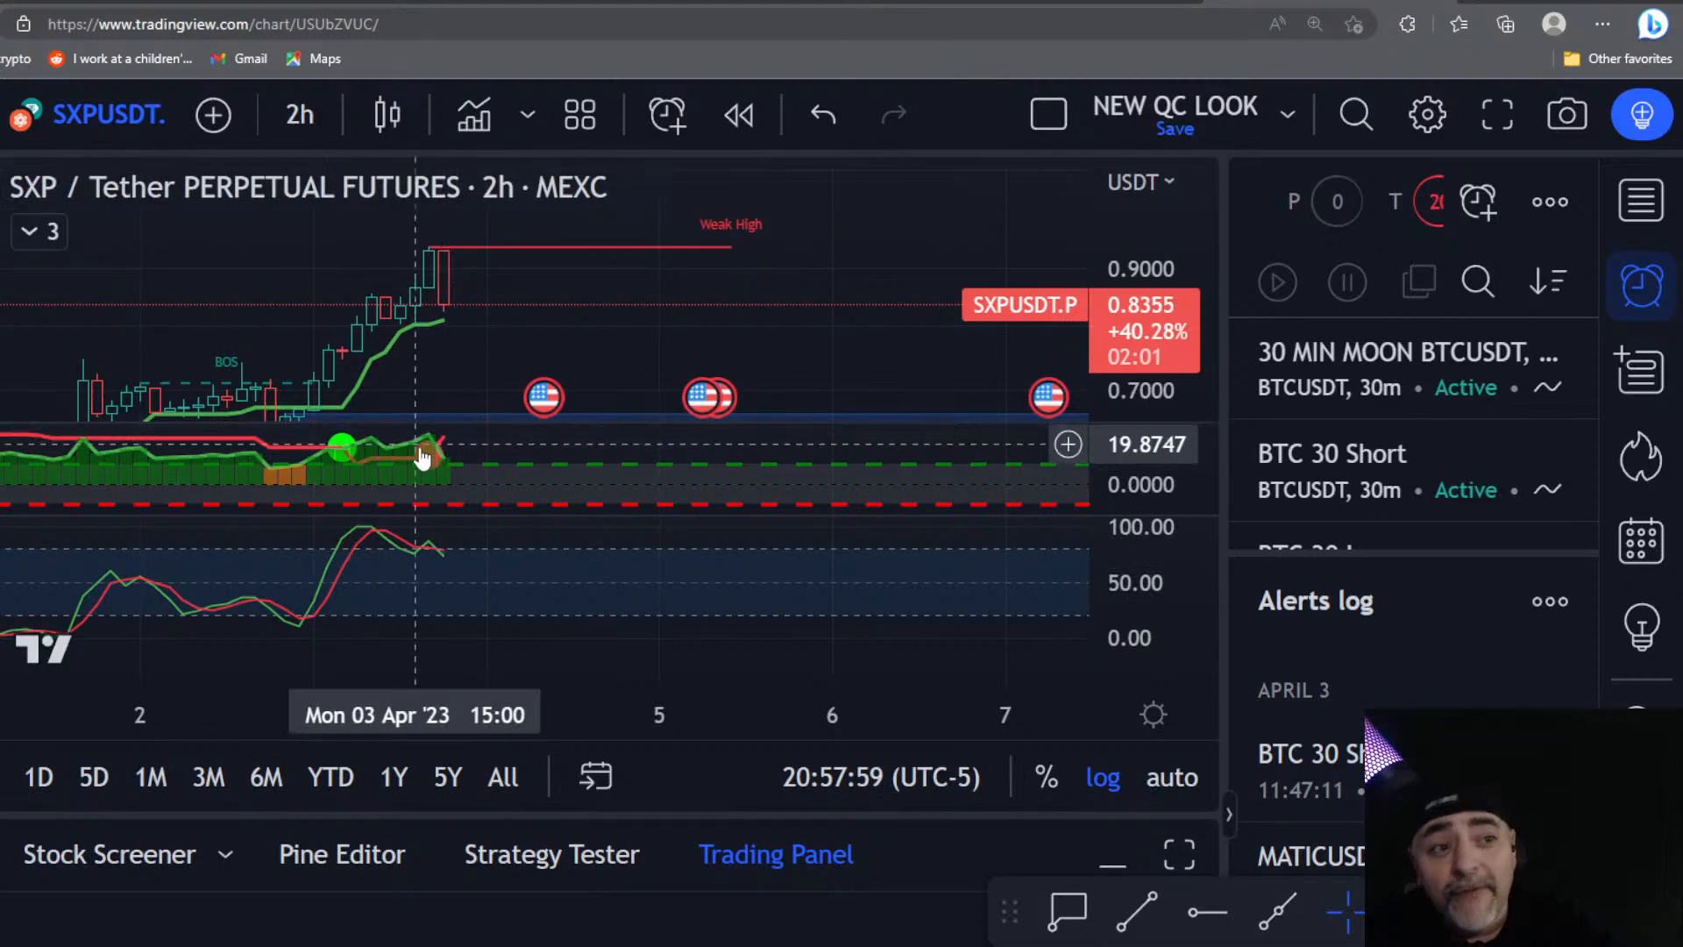
# Step: Switch the chart to the 1-hour interval and inspect the latest candles and indicator signals
pyautogui.click(314, 133)
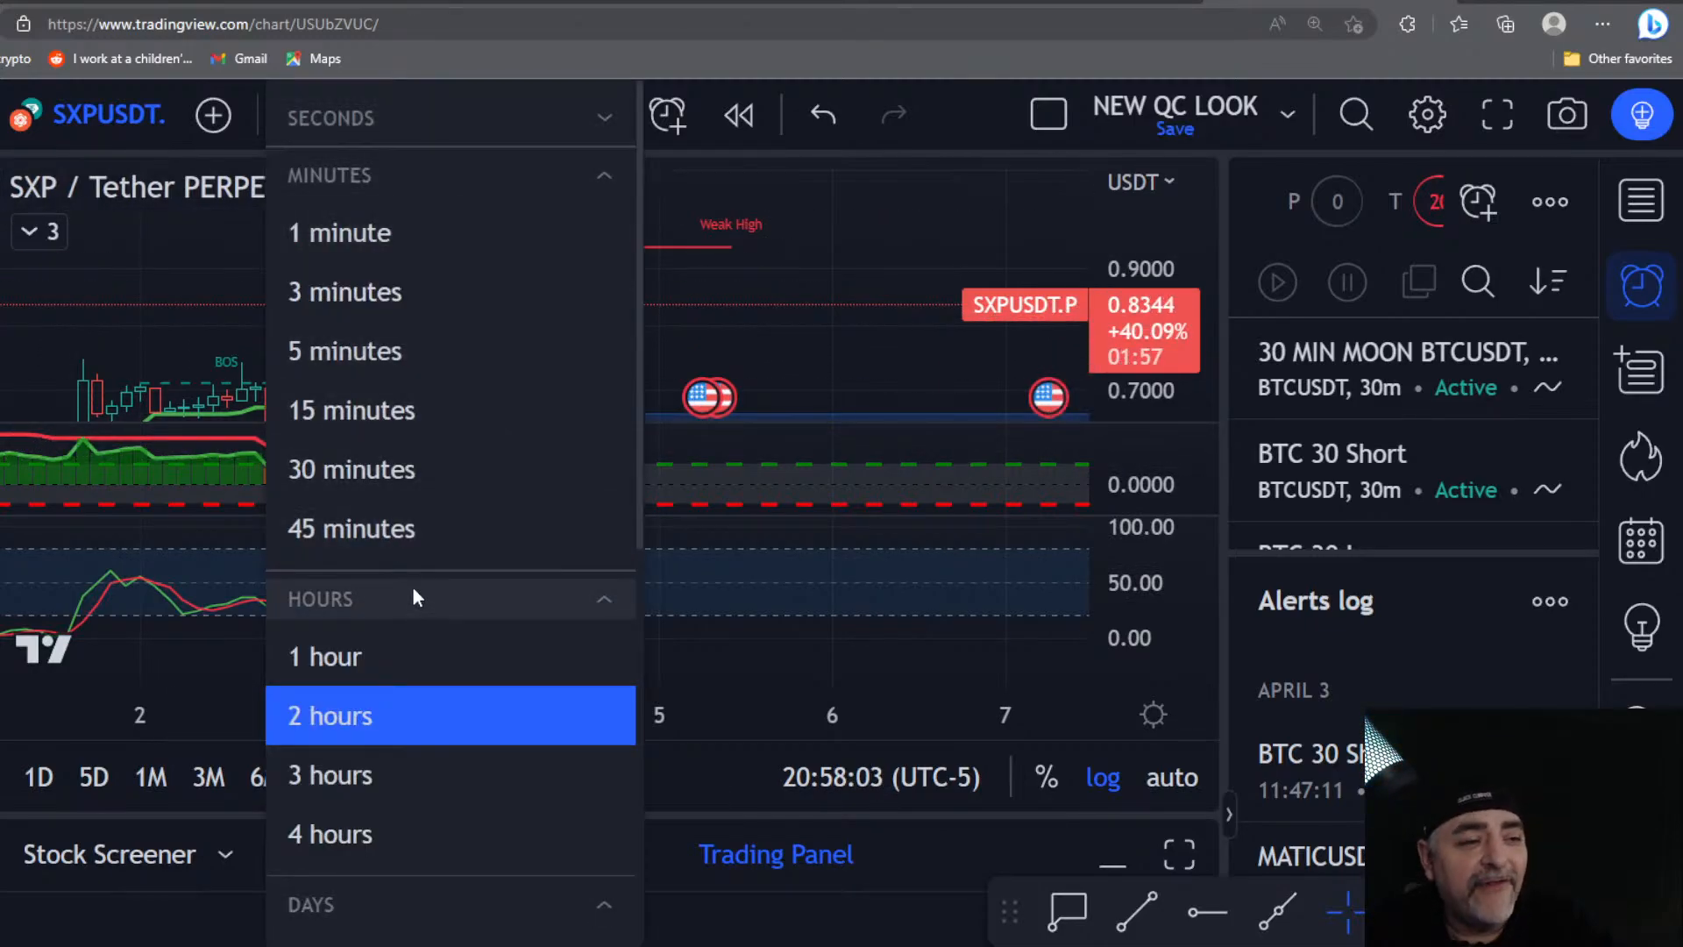
pyautogui.click(406, 655)
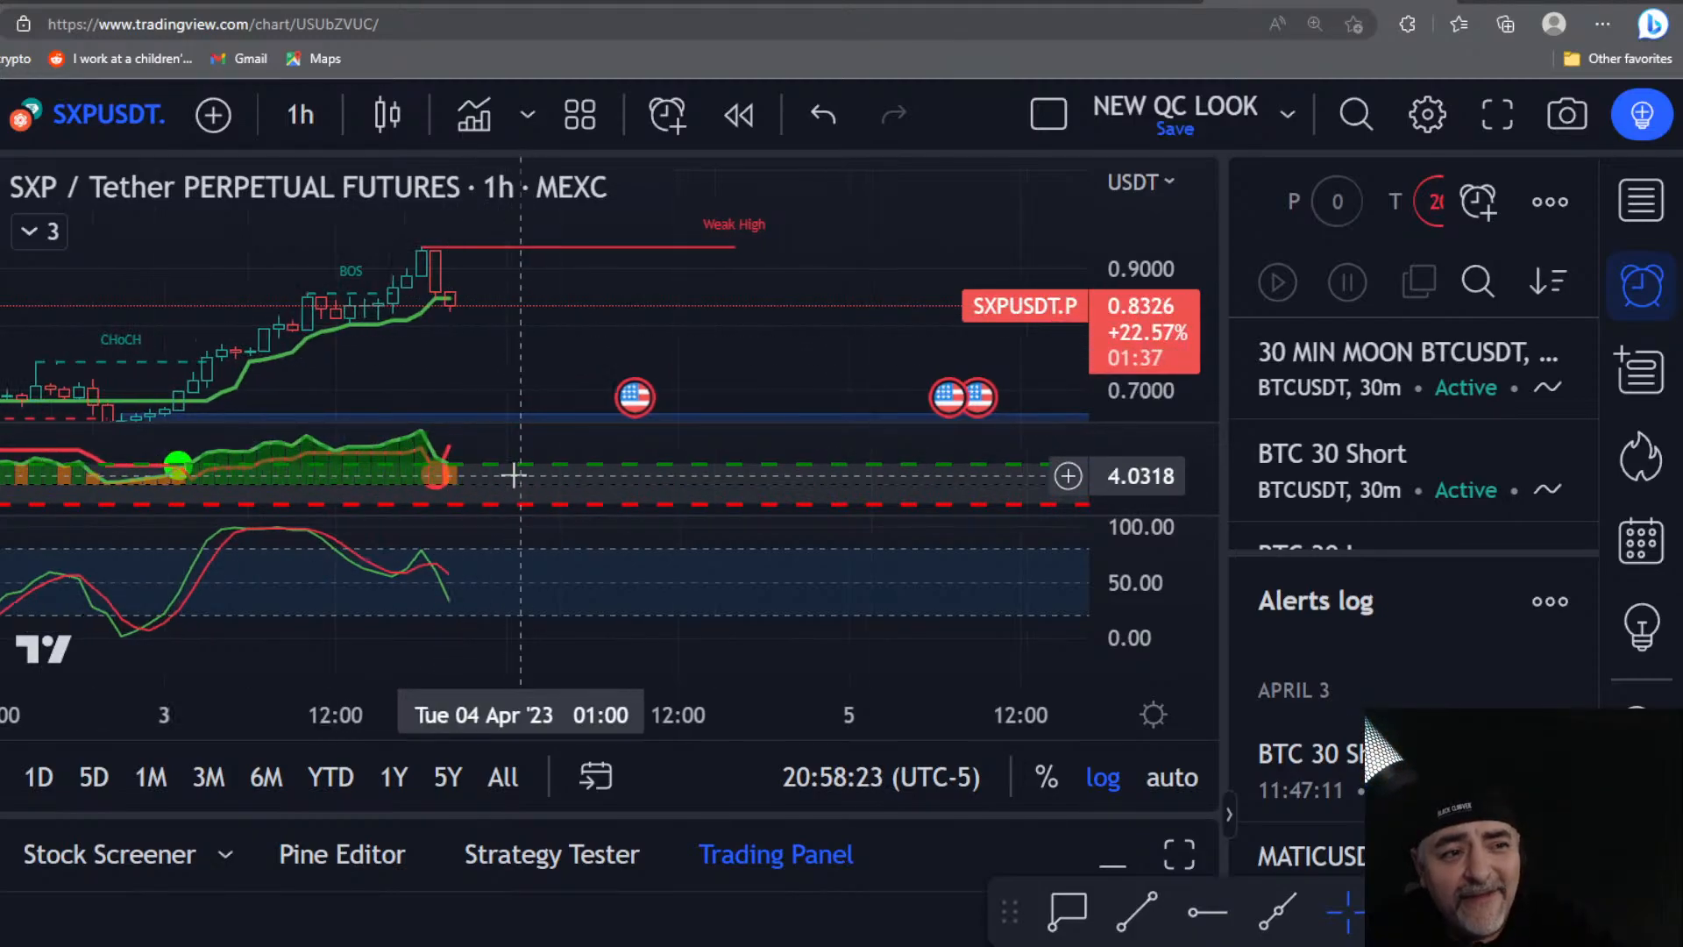
pyautogui.scroll(1, 514, 476)
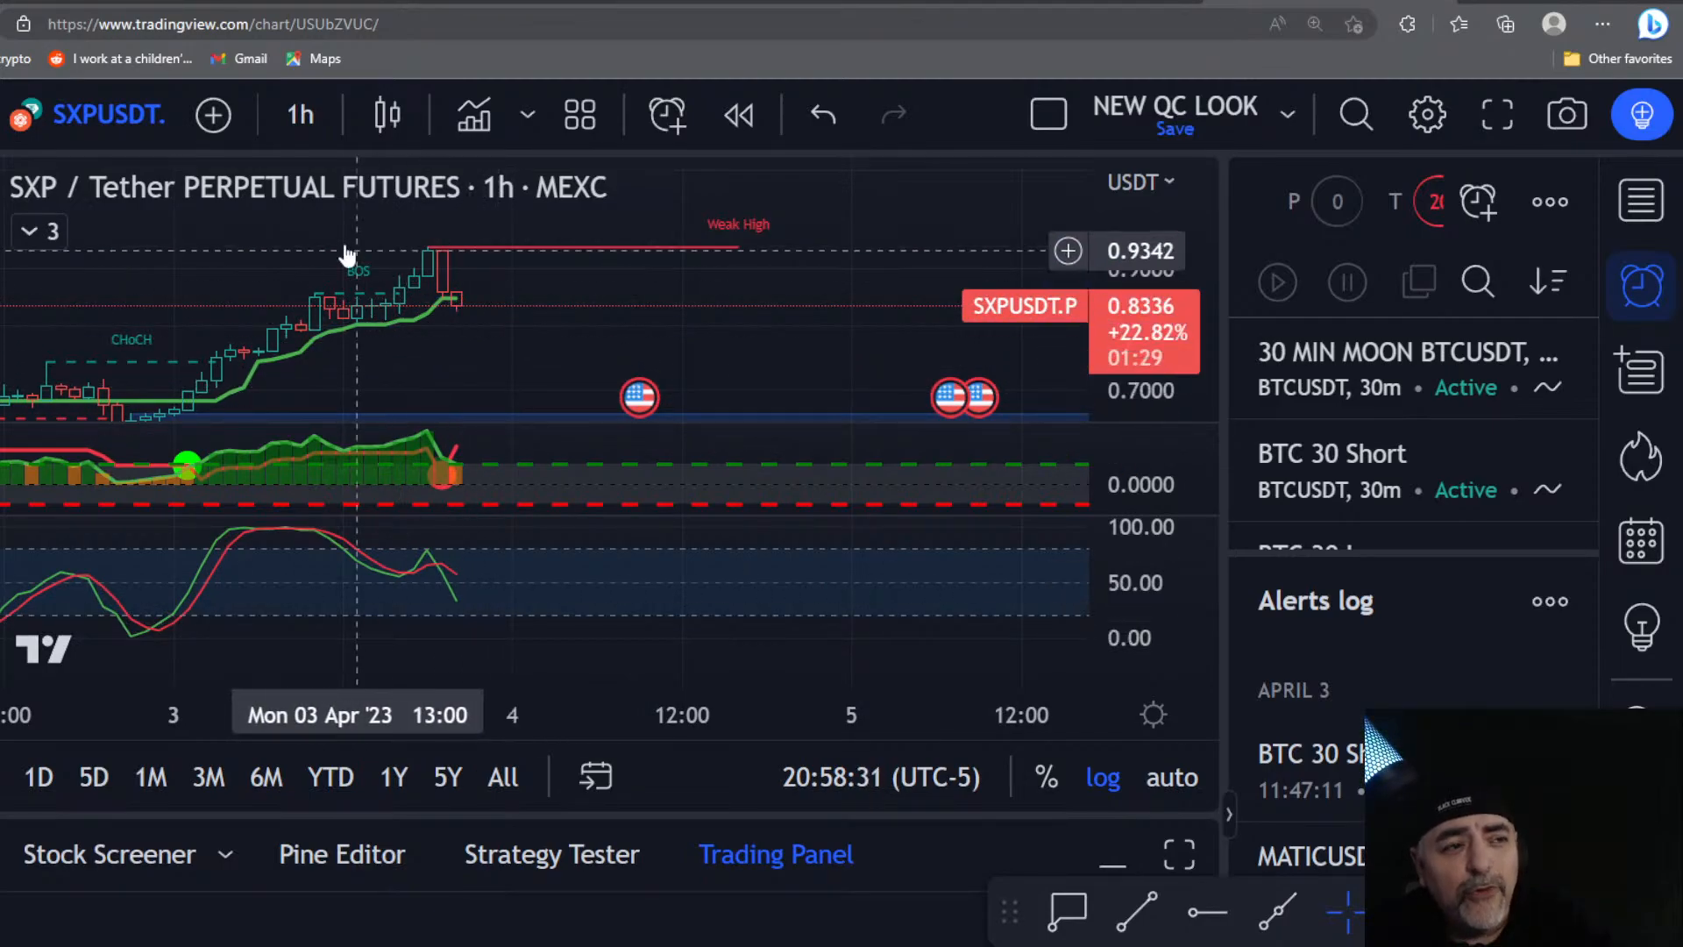
# Step: View the 30-minute interval and return to the 1-hour chart for comparison
pyautogui.click(306, 117)
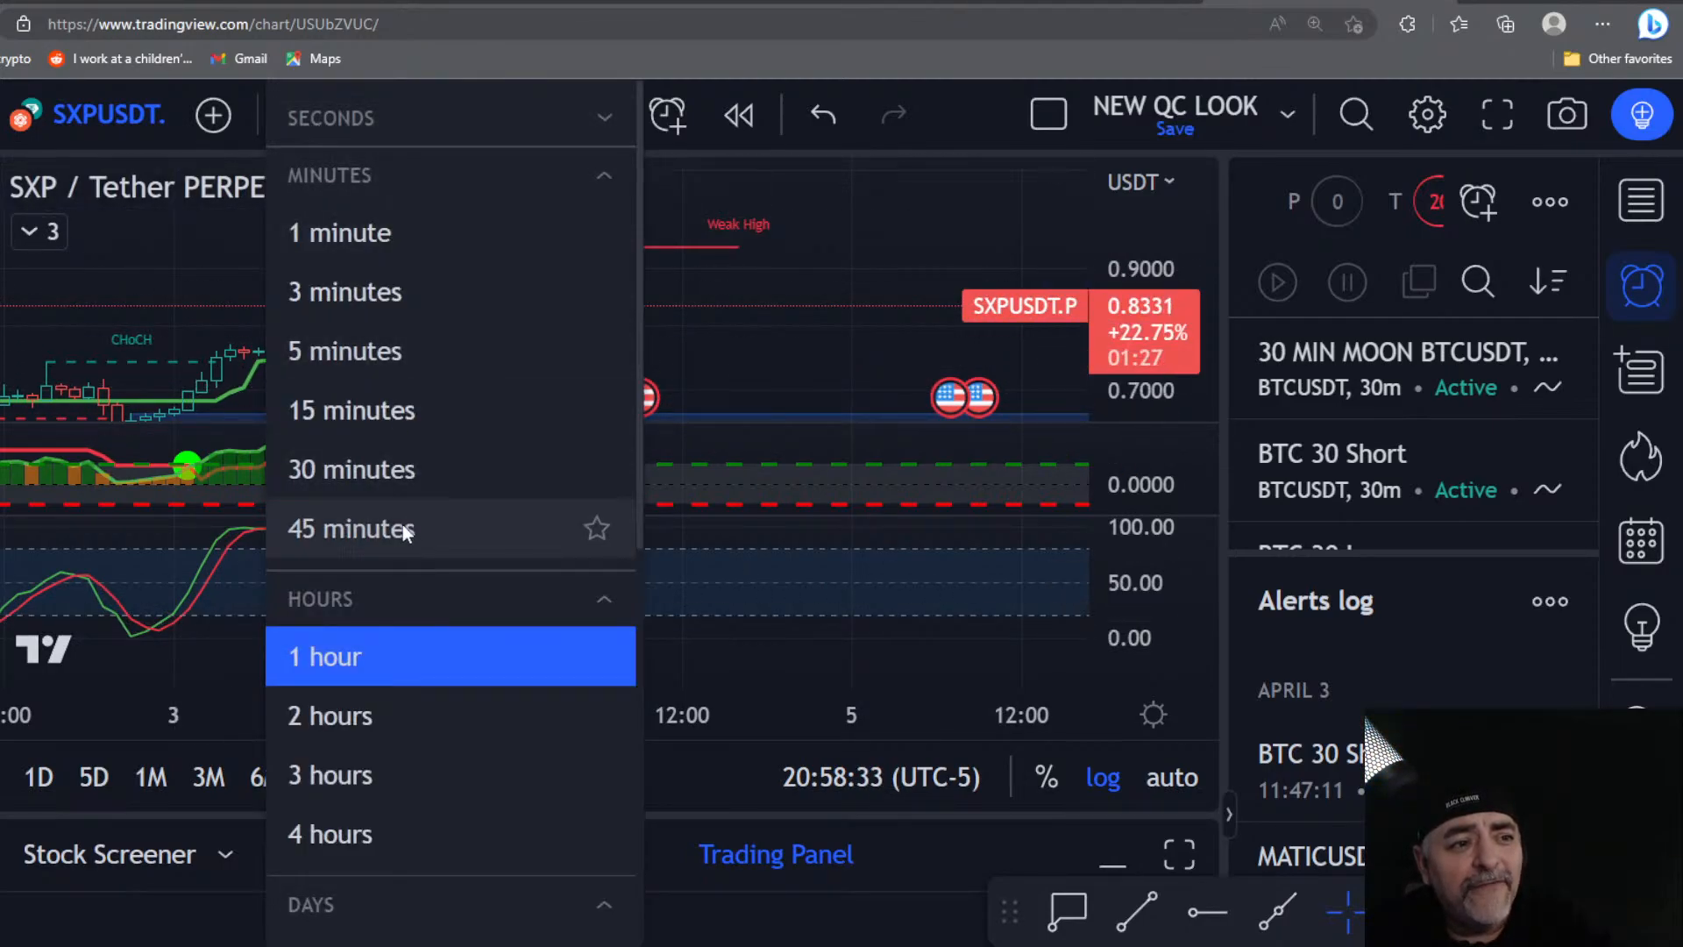
pyautogui.click(386, 470)
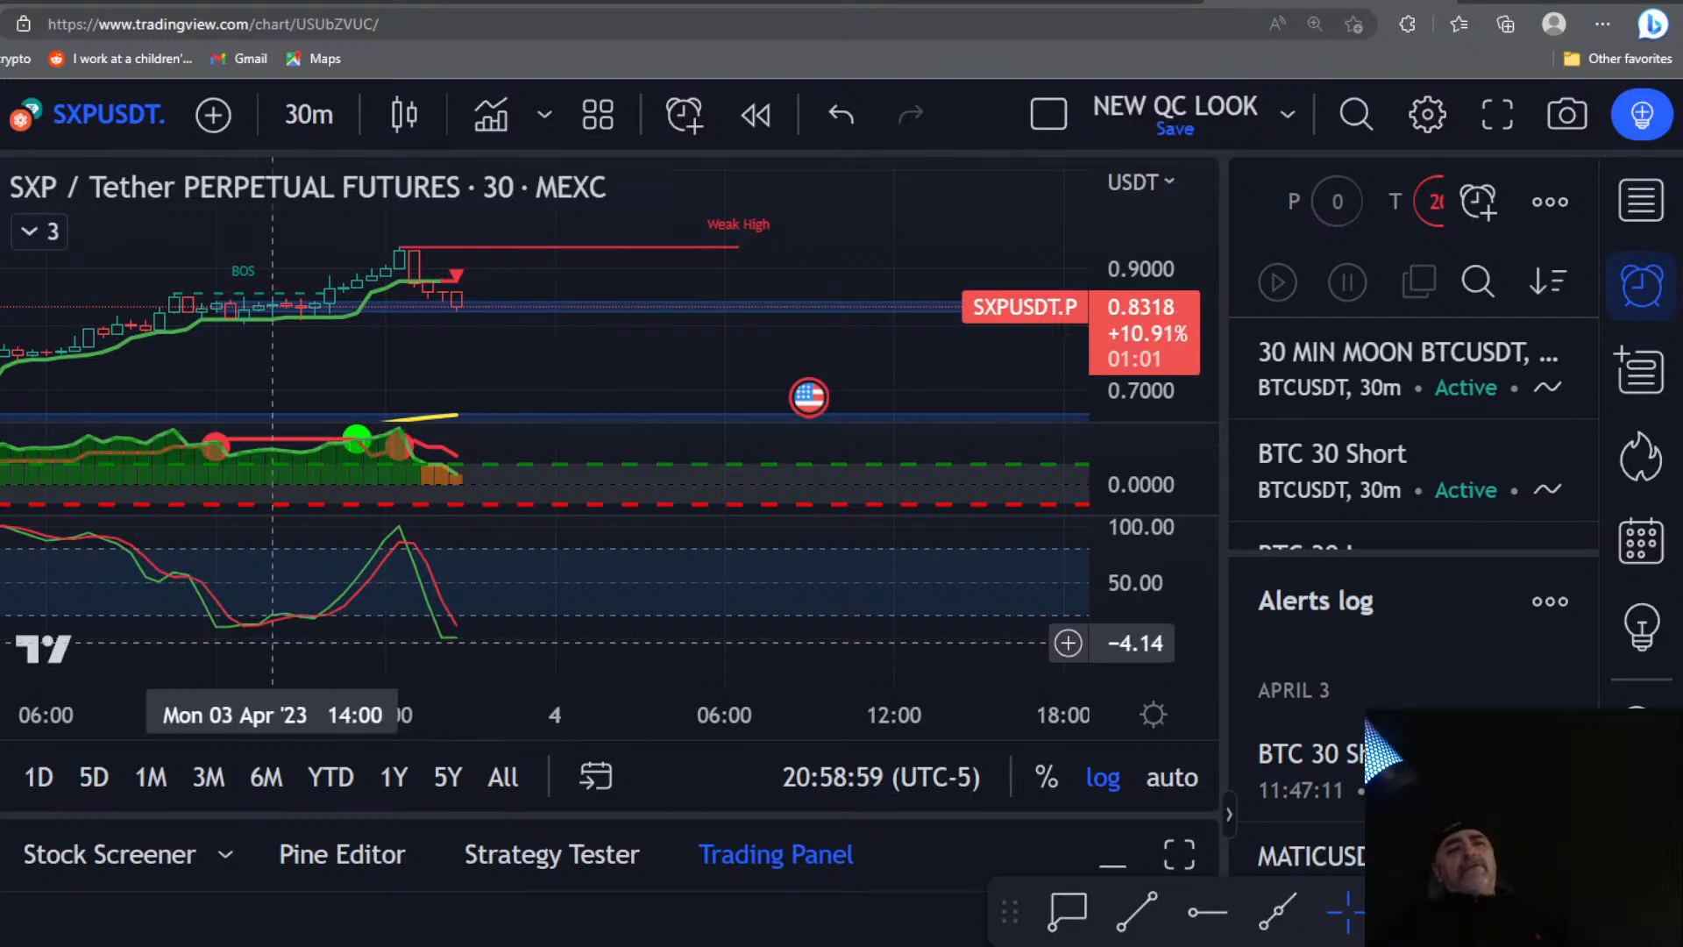
pyautogui.click(309, 114)
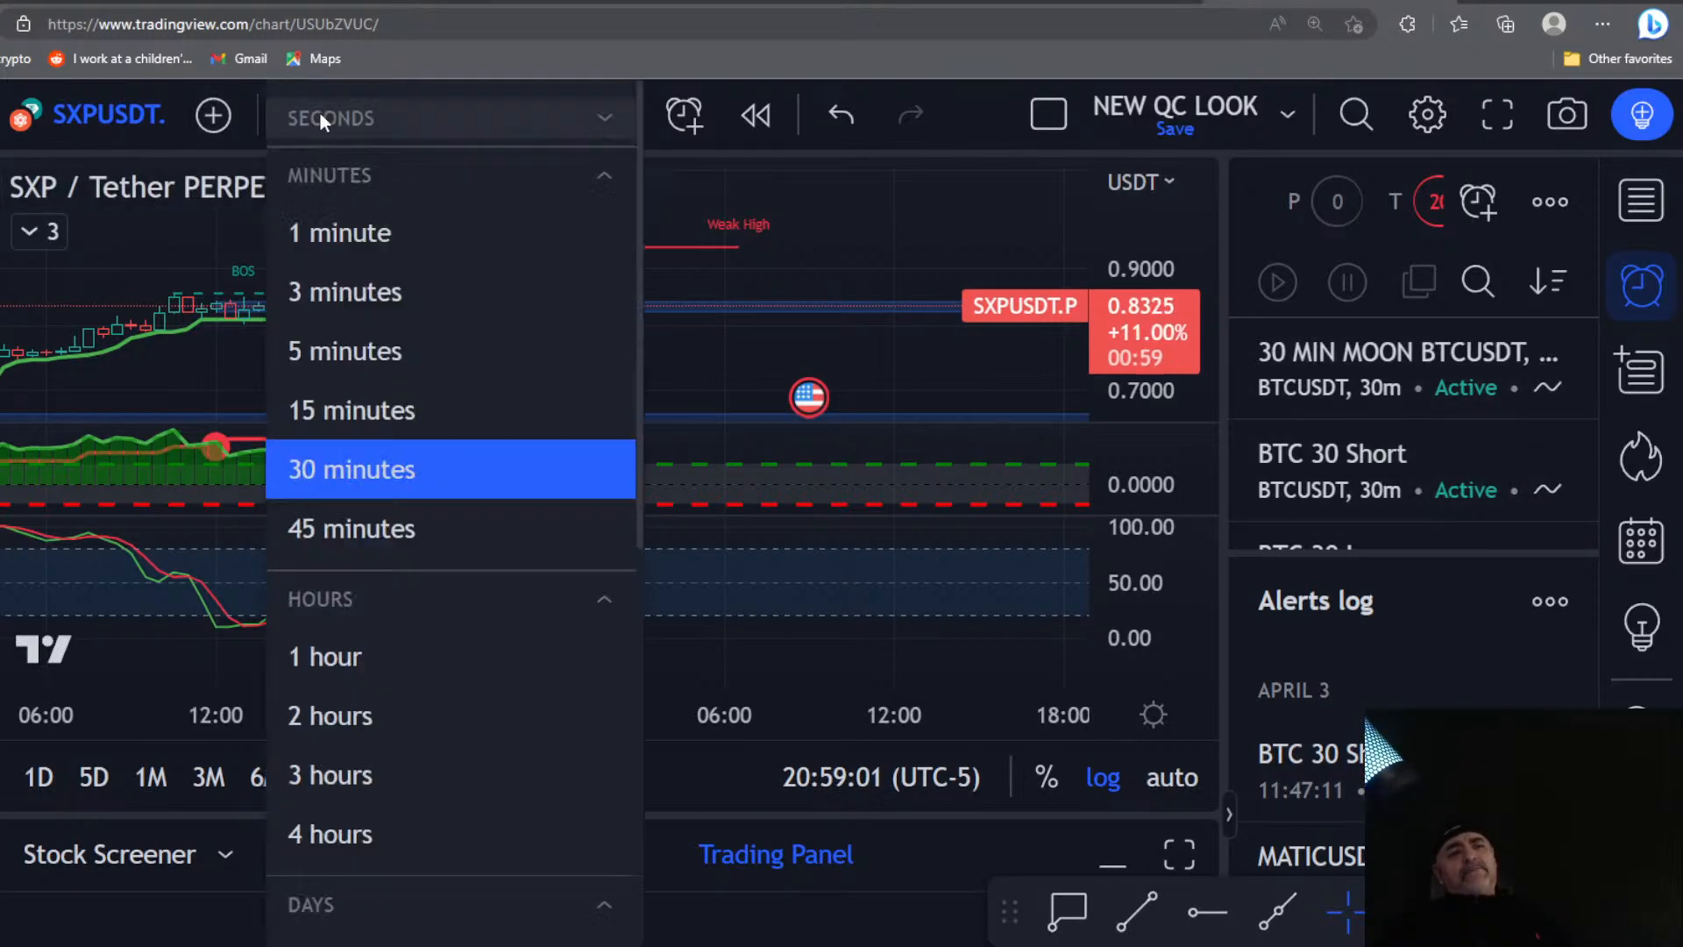
pyautogui.click(318, 669)
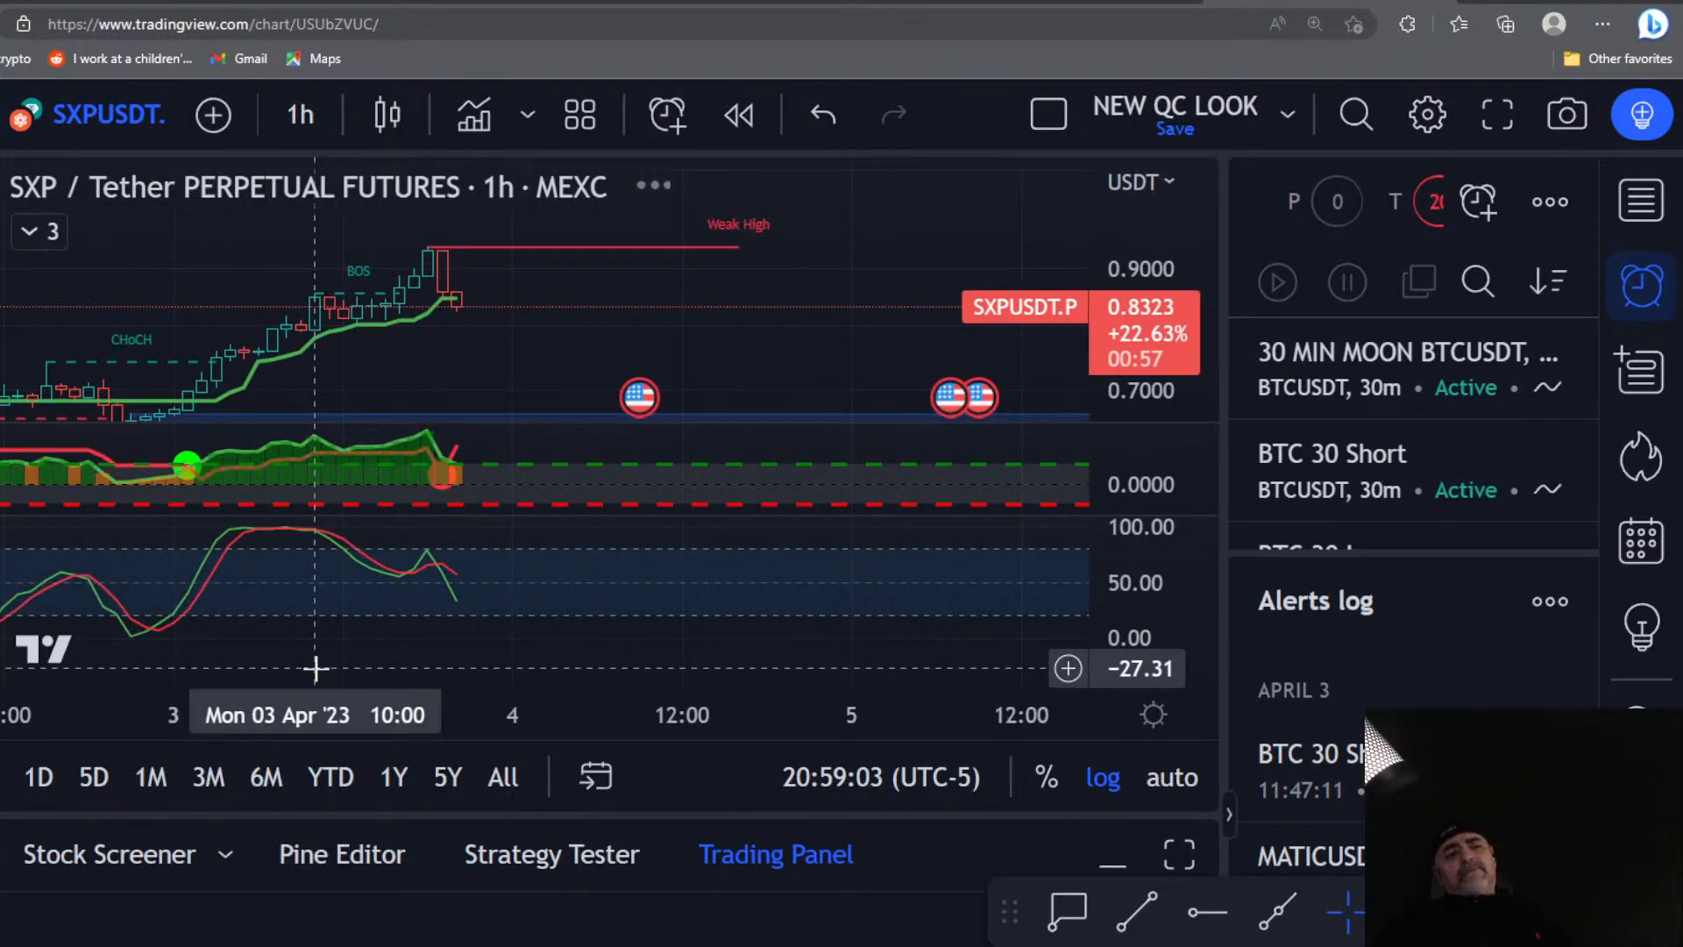
# Step: Switch the chart to the 30-minute interval and enlarge the candles around the latest sell signal
pyautogui.click(302, 115)
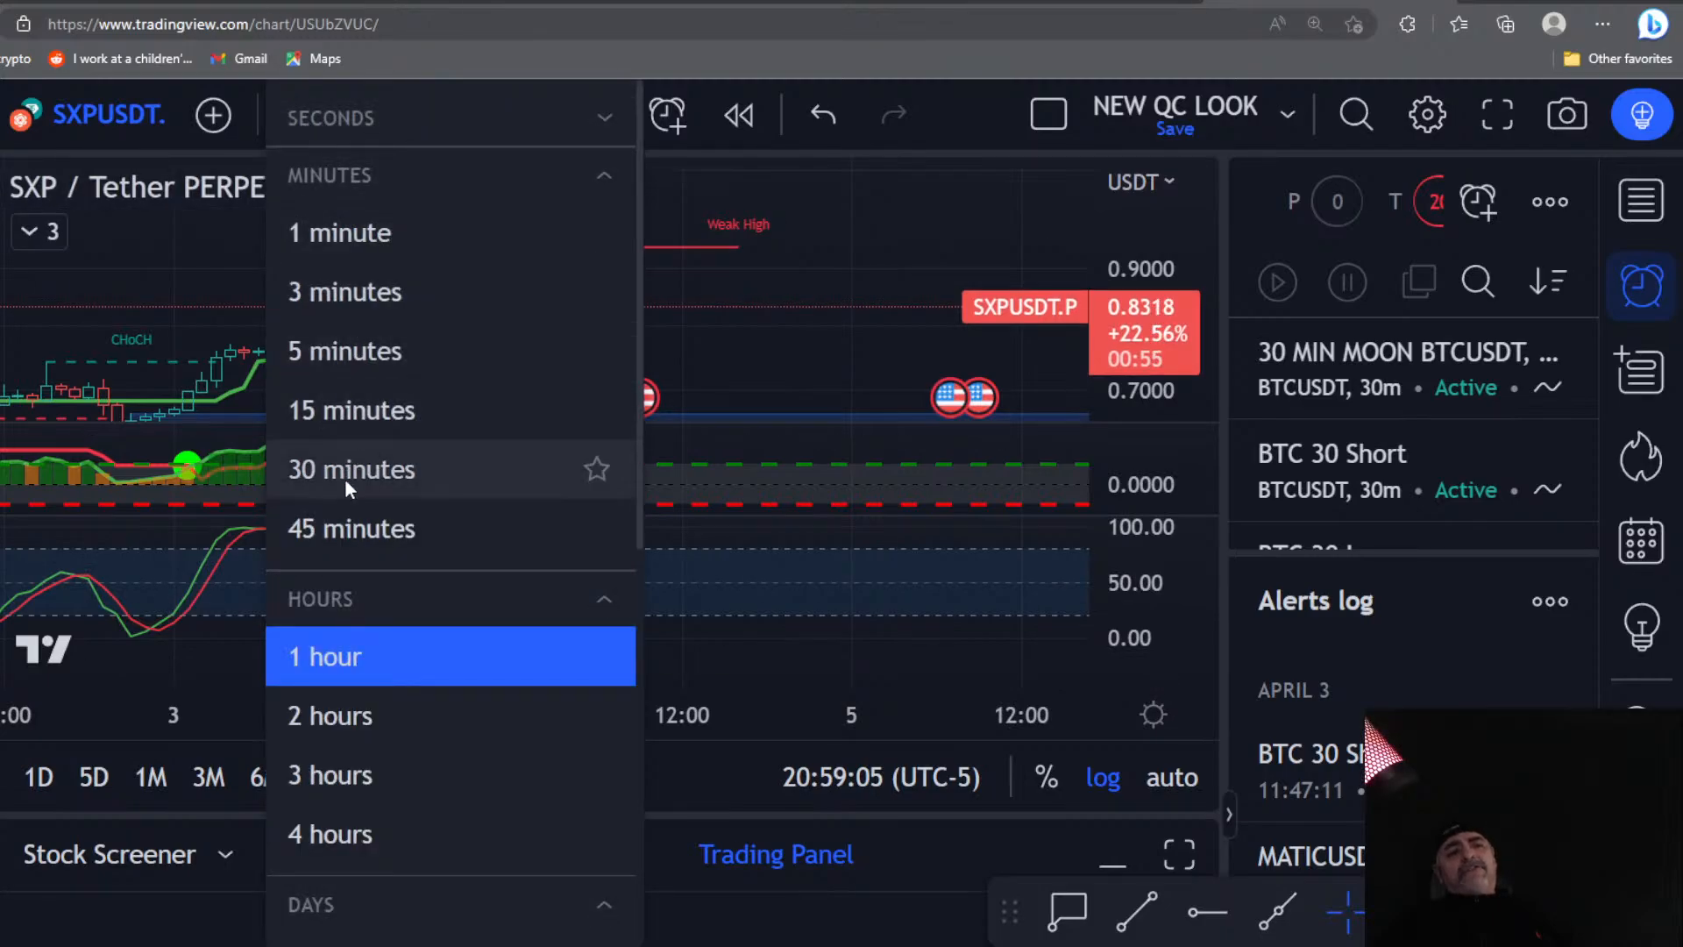
pyautogui.click(346, 465)
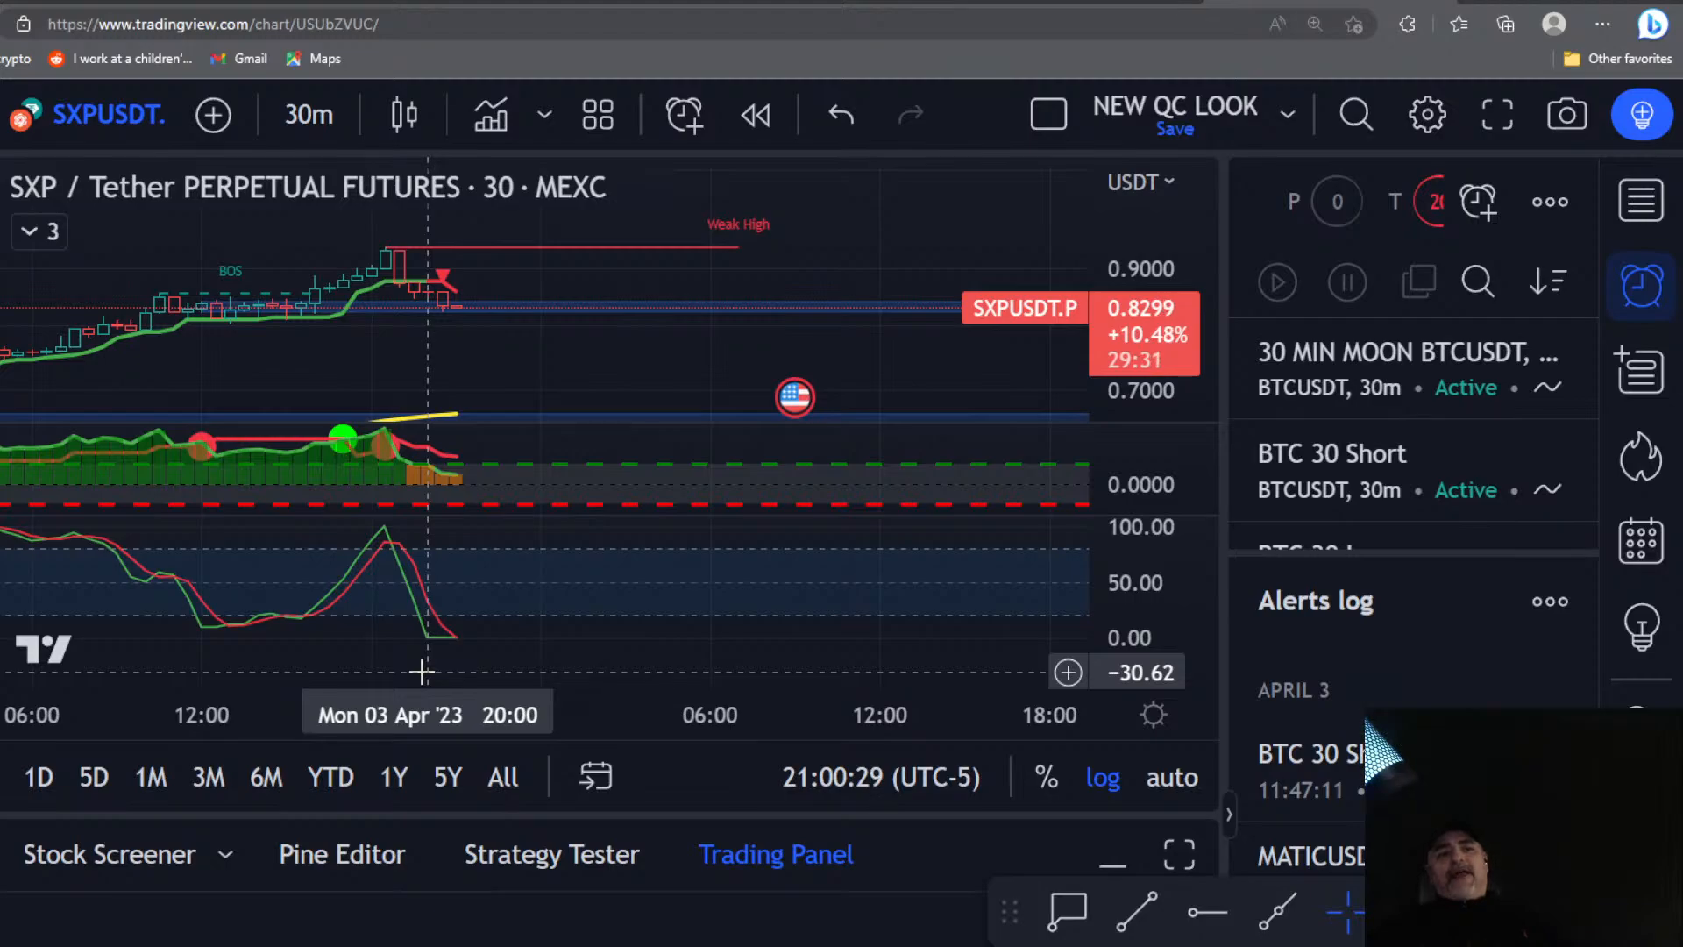
pyautogui.moveTo(500, 329); pyautogui.dragTo(815, 364)
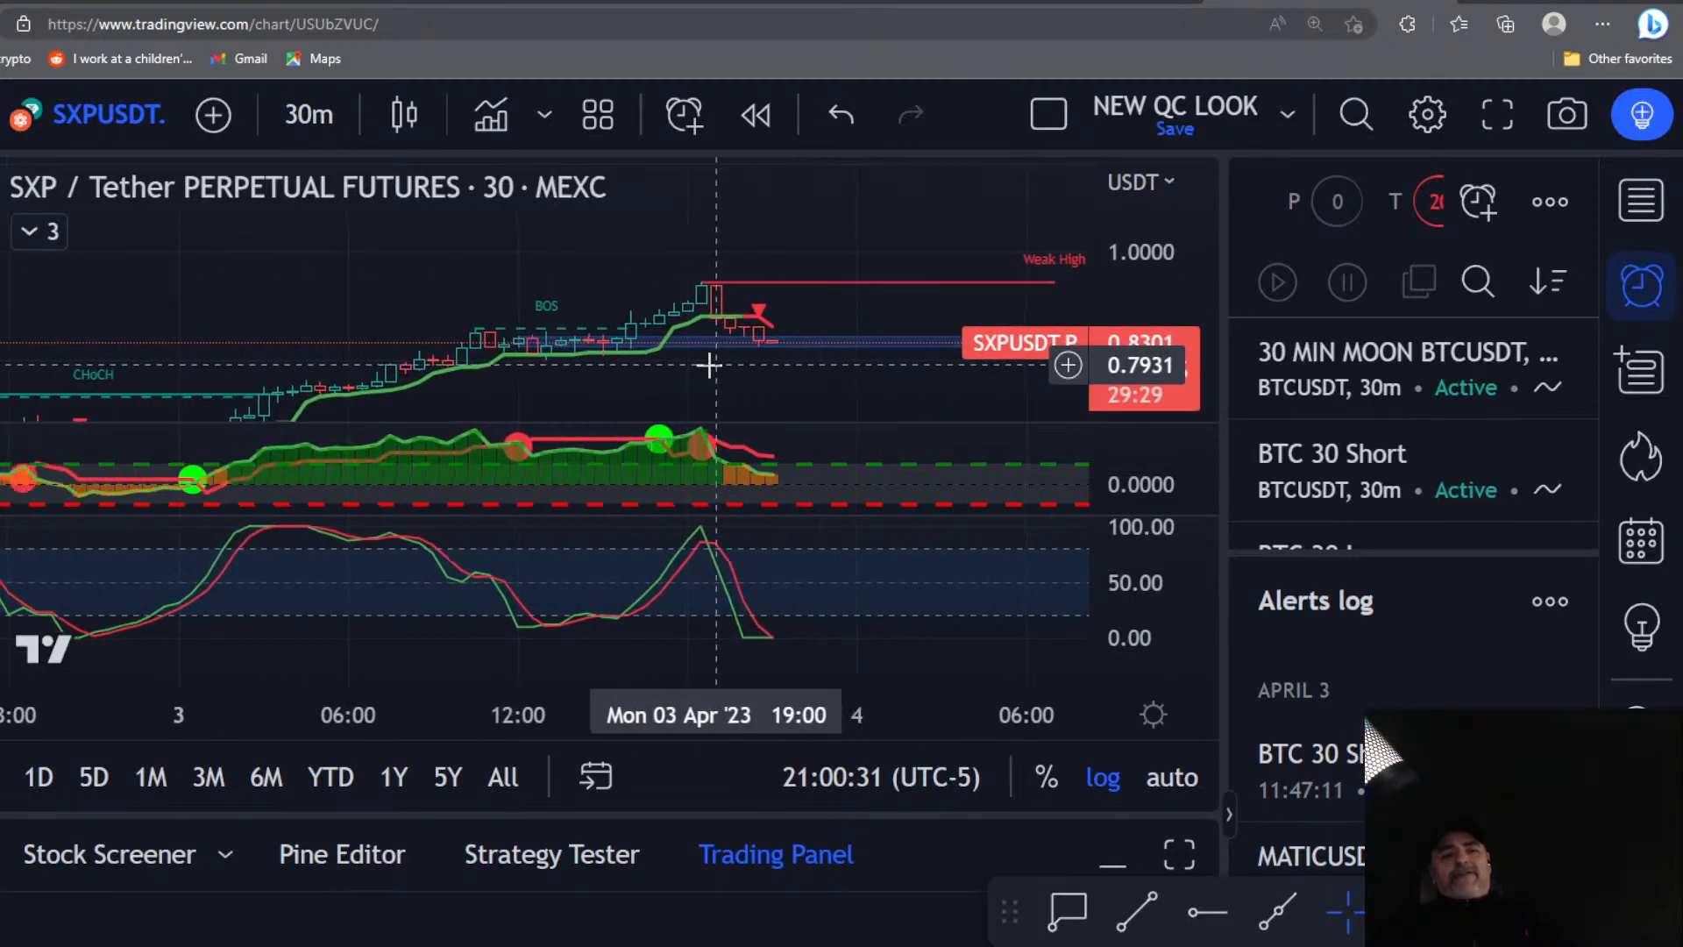
pyautogui.scroll(4, 701, 373)
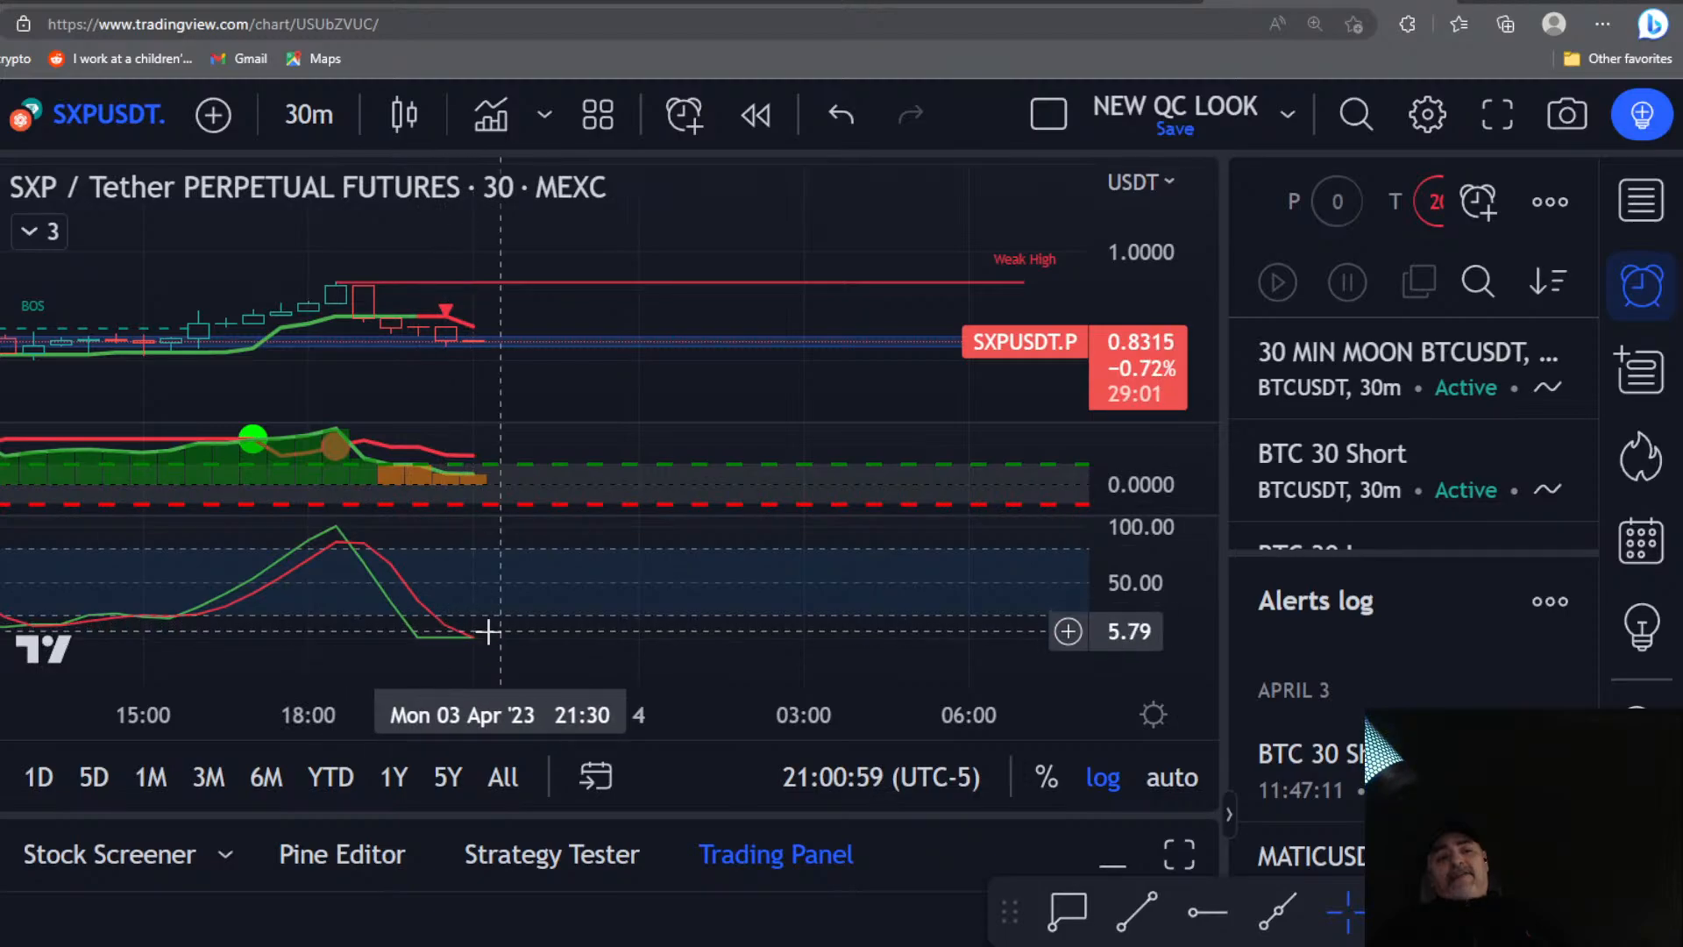
# Step: Switch the chart to the 15-minute interval and examine the recent drop against the preceding rally
pyautogui.click(298, 127)
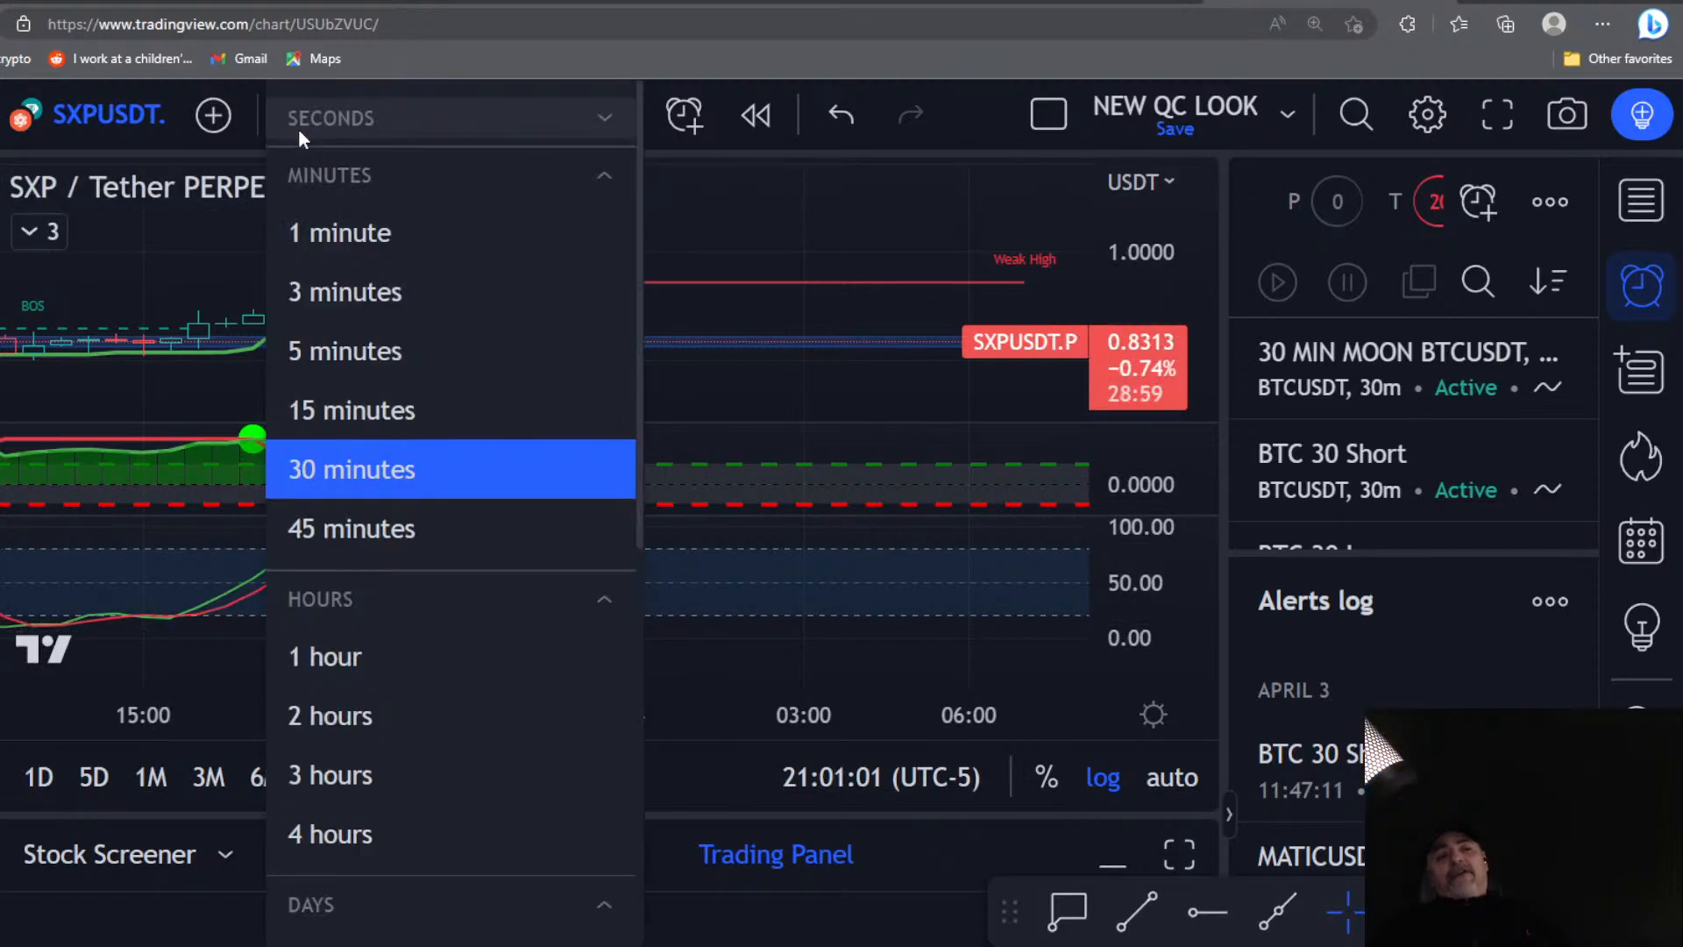
pyautogui.click(364, 405)
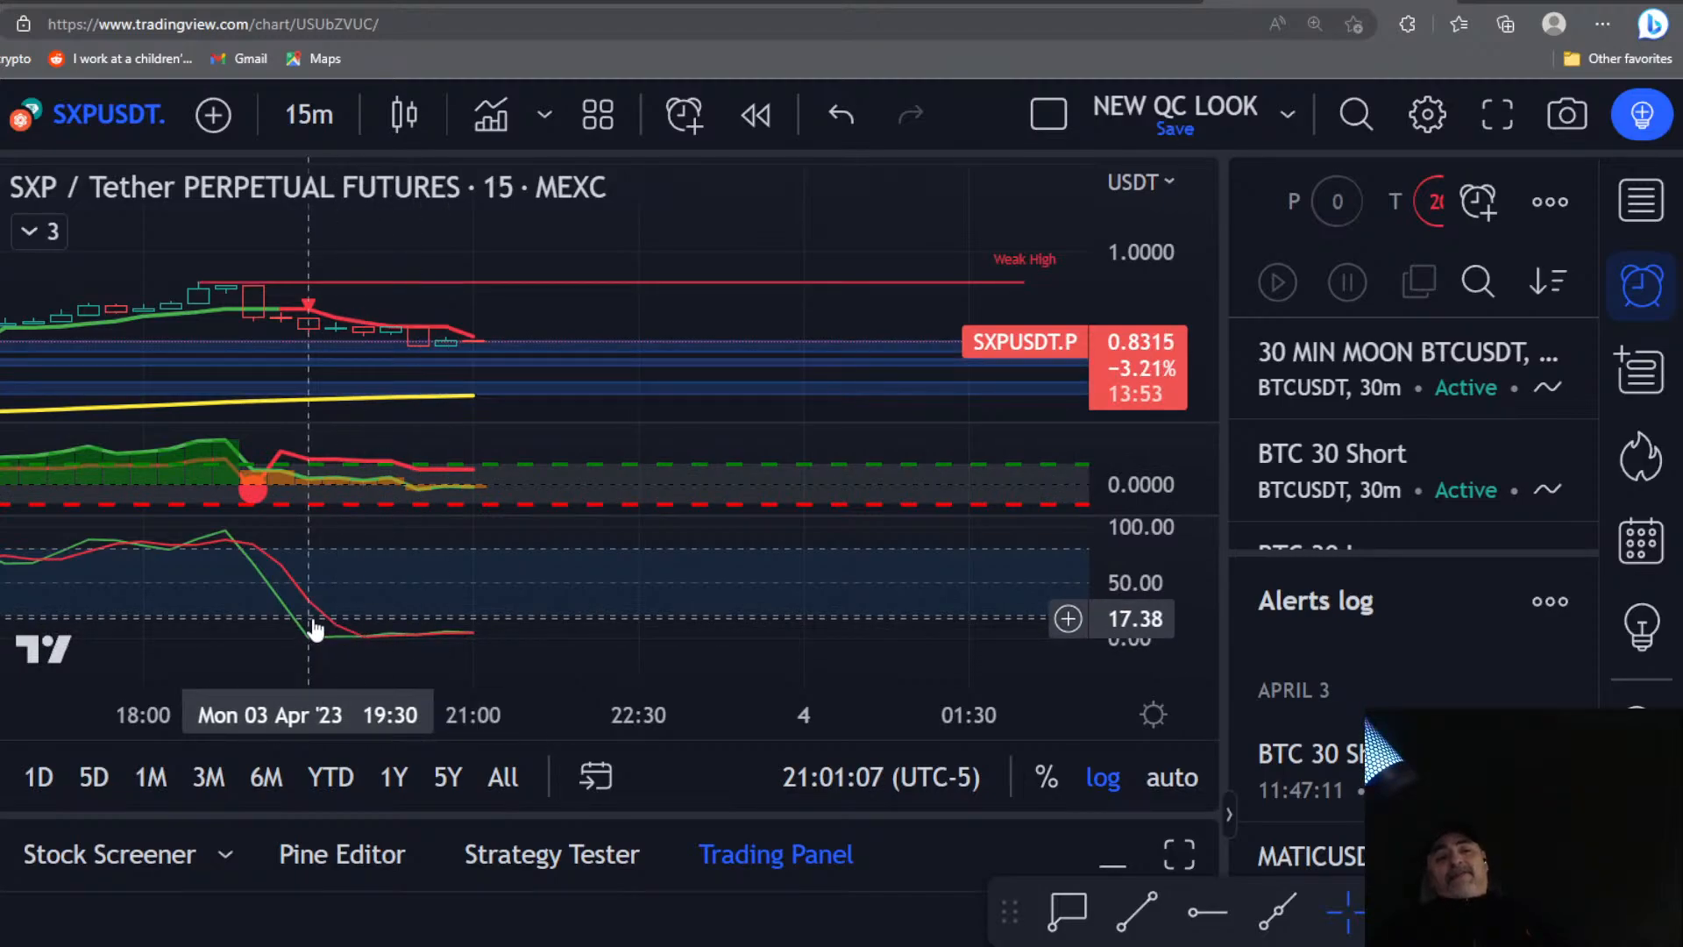
pyautogui.scroll(-5, 451, 609)
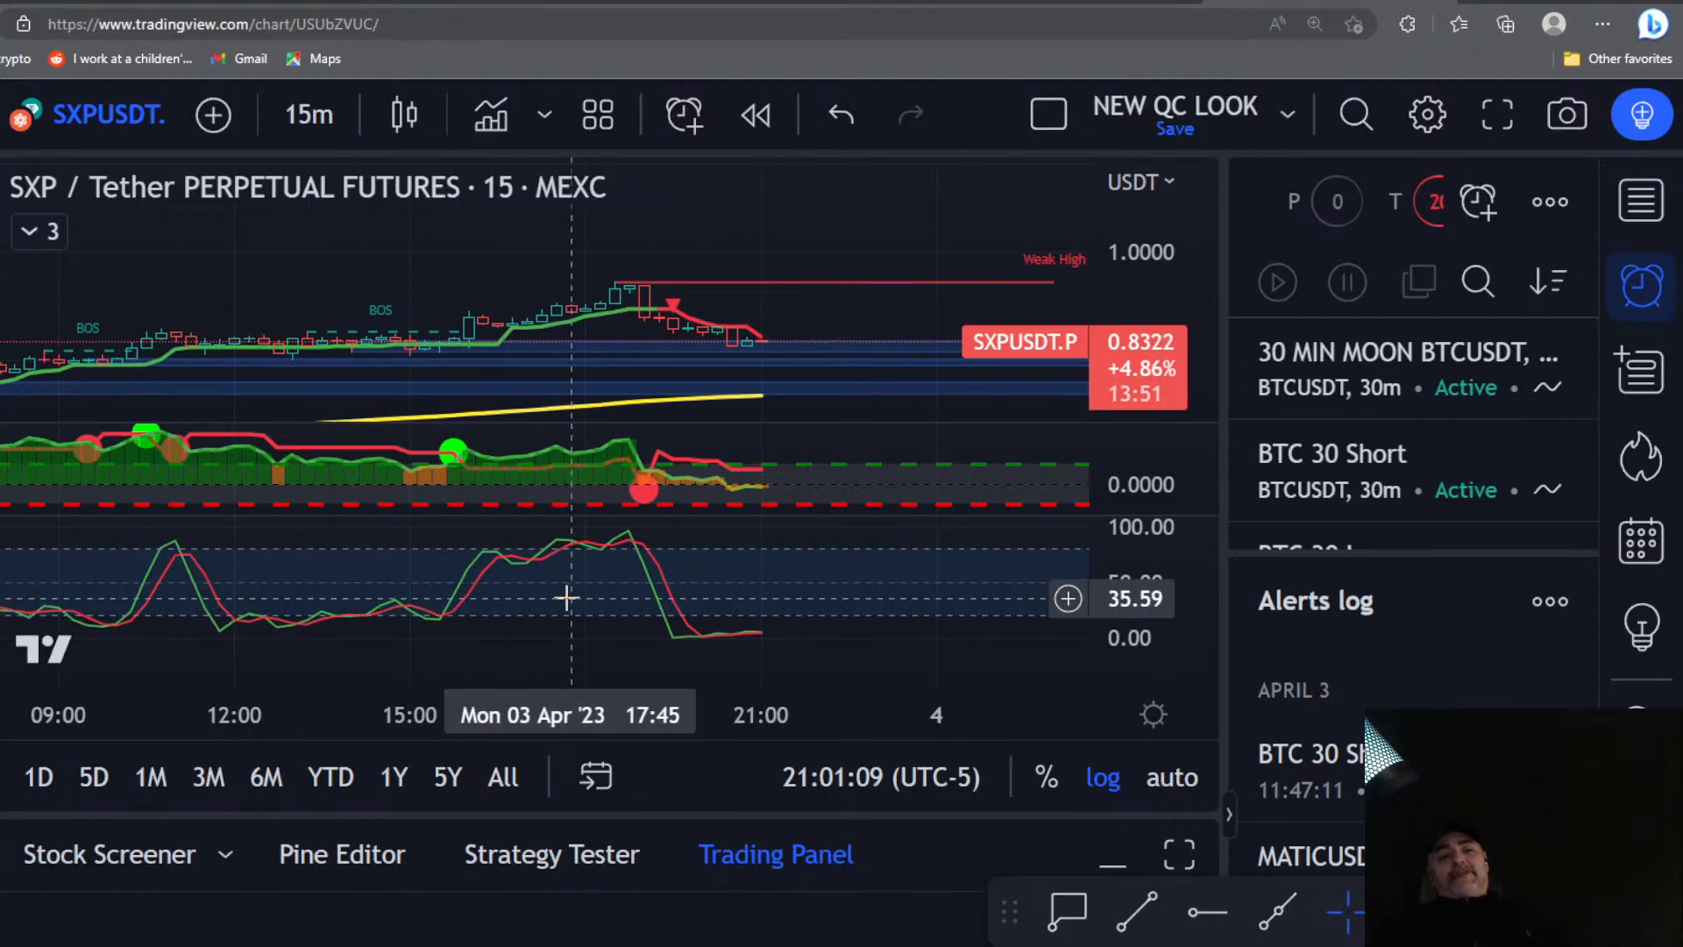
pyautogui.moveTo(566, 584); pyautogui.dragTo(192, 583)
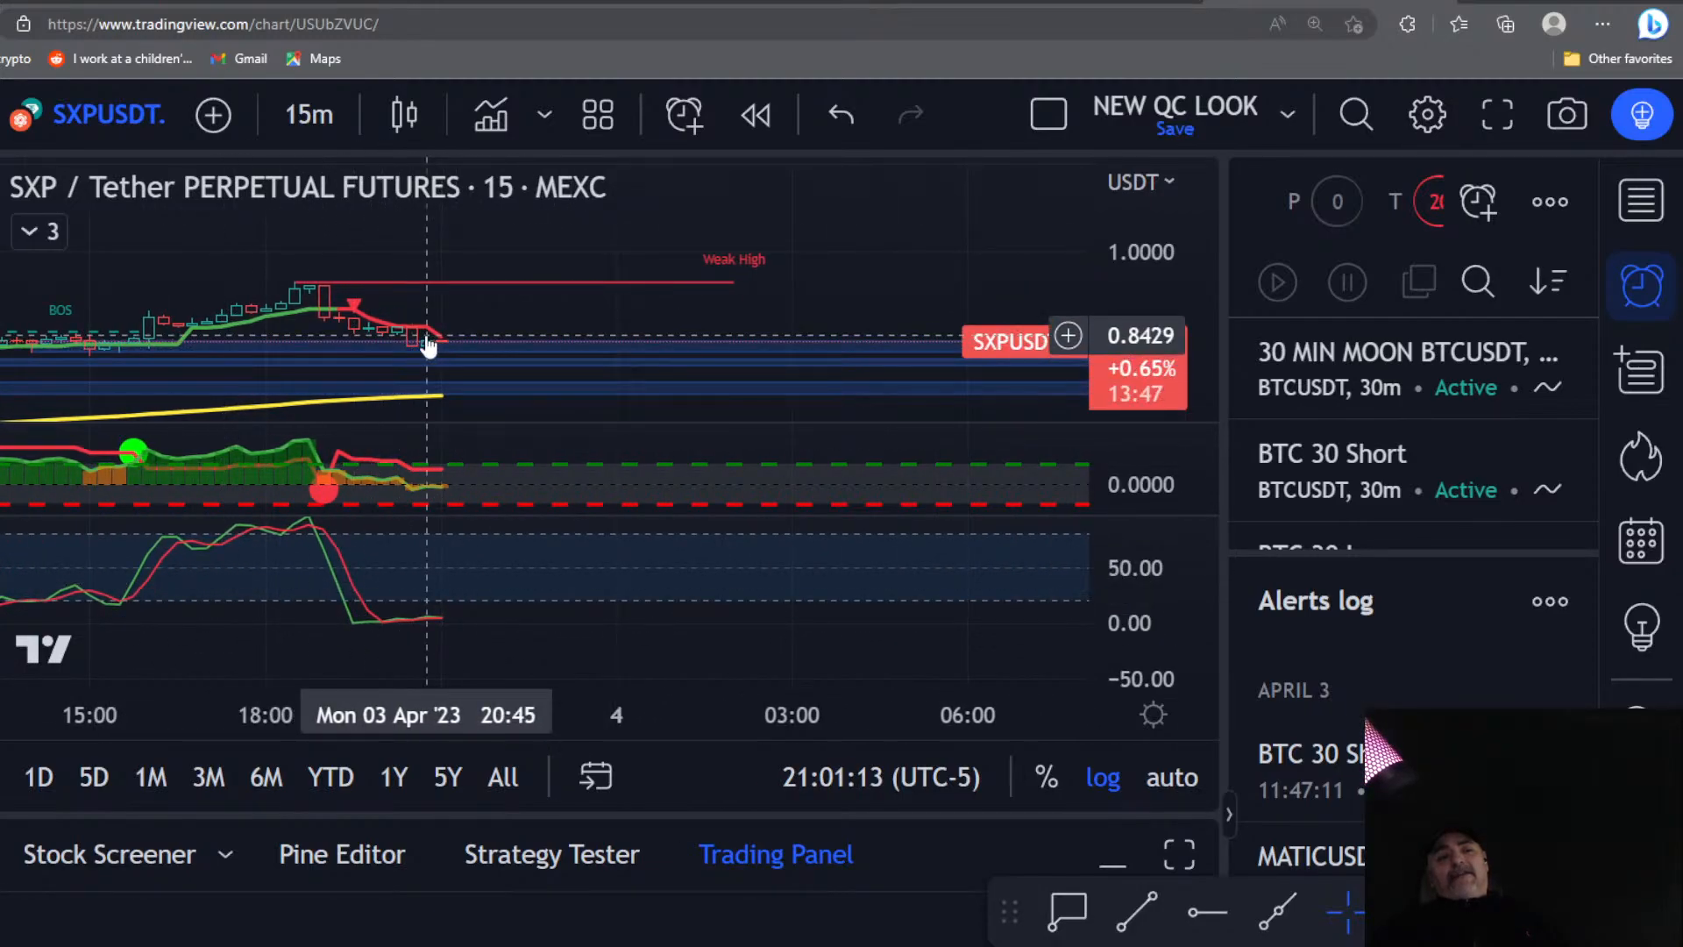
# Step: Switch the chart to the 5-minute interval and stretch the price scale around the recent drop and blue zone
pyautogui.click(298, 119)
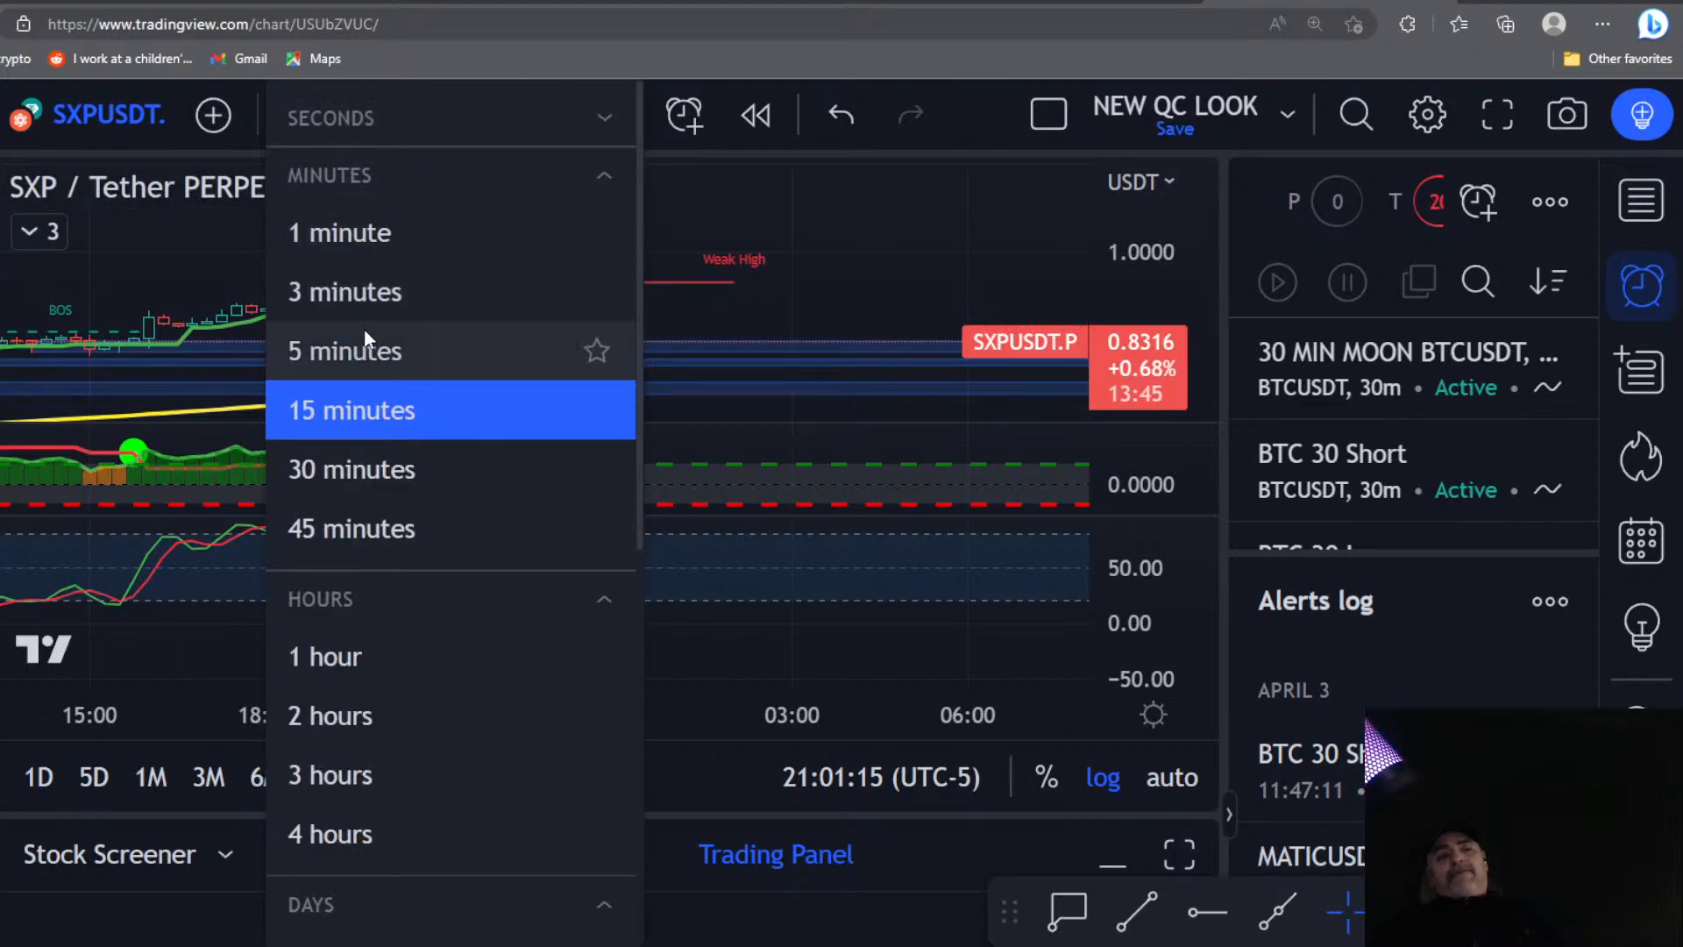
pyautogui.click(355, 351)
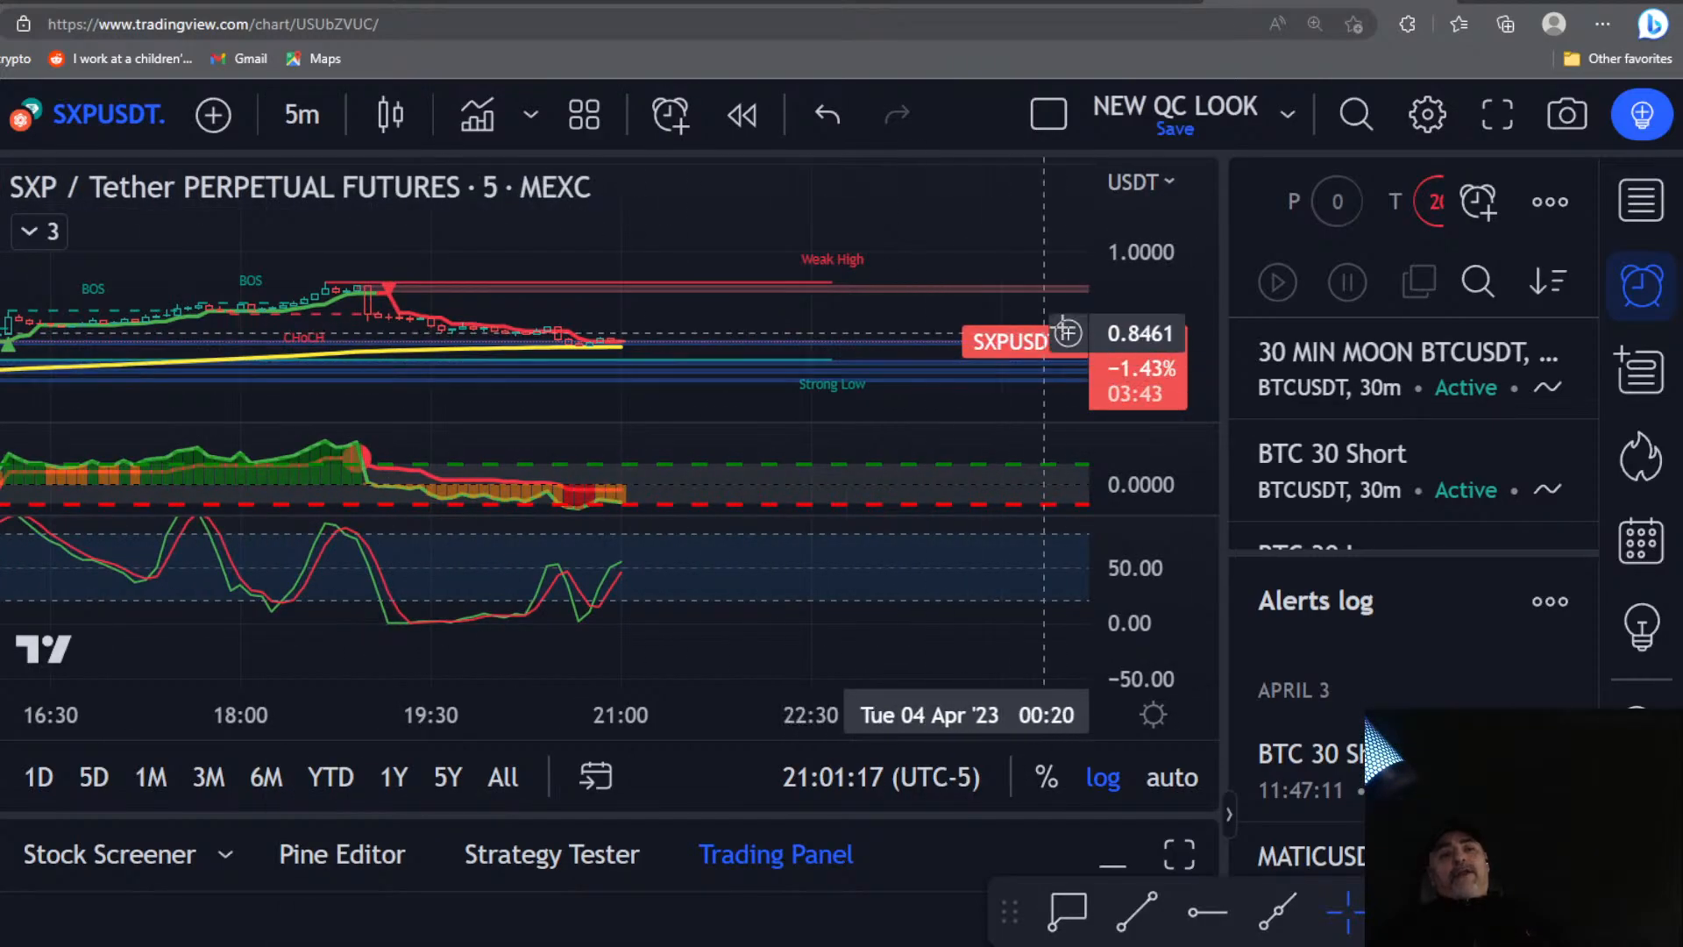
pyautogui.moveTo(1105, 321)
pyautogui.mouseDown()
pyautogui.moveTo(1102, 376)
pyautogui.moveTo(1095, 346)
pyautogui.mouseUp()
pyautogui.moveTo(687, 392); pyautogui.dragTo(708, 269)
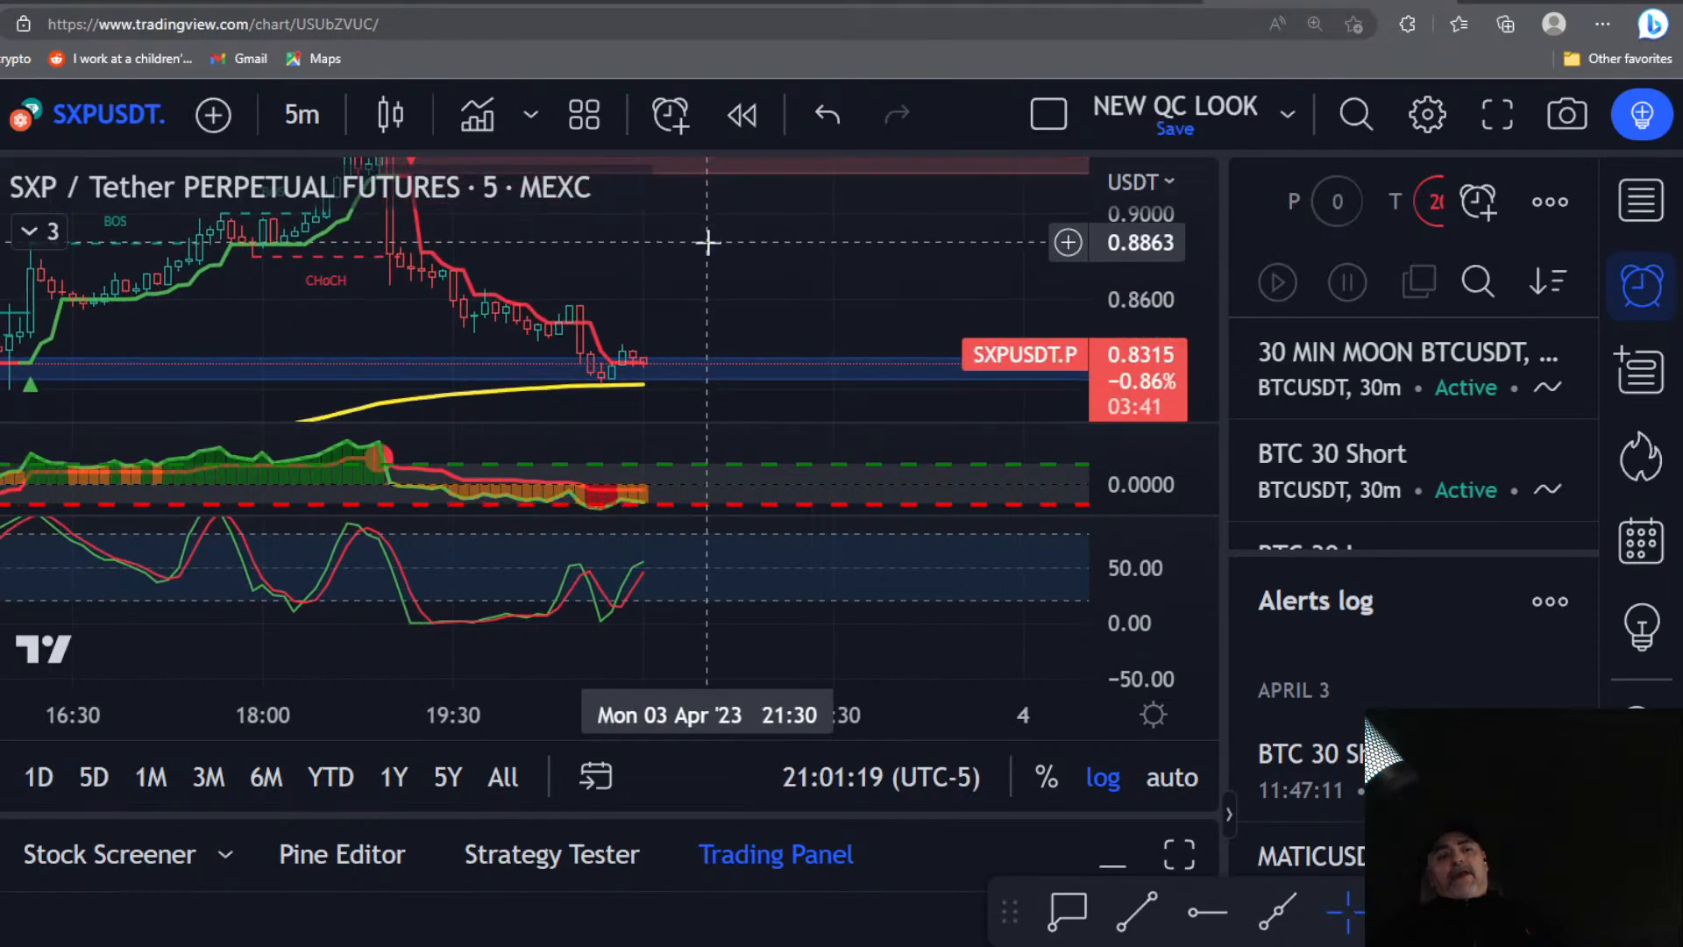
pyautogui.moveTo(850, 294); pyautogui.dragTo(595, 290)
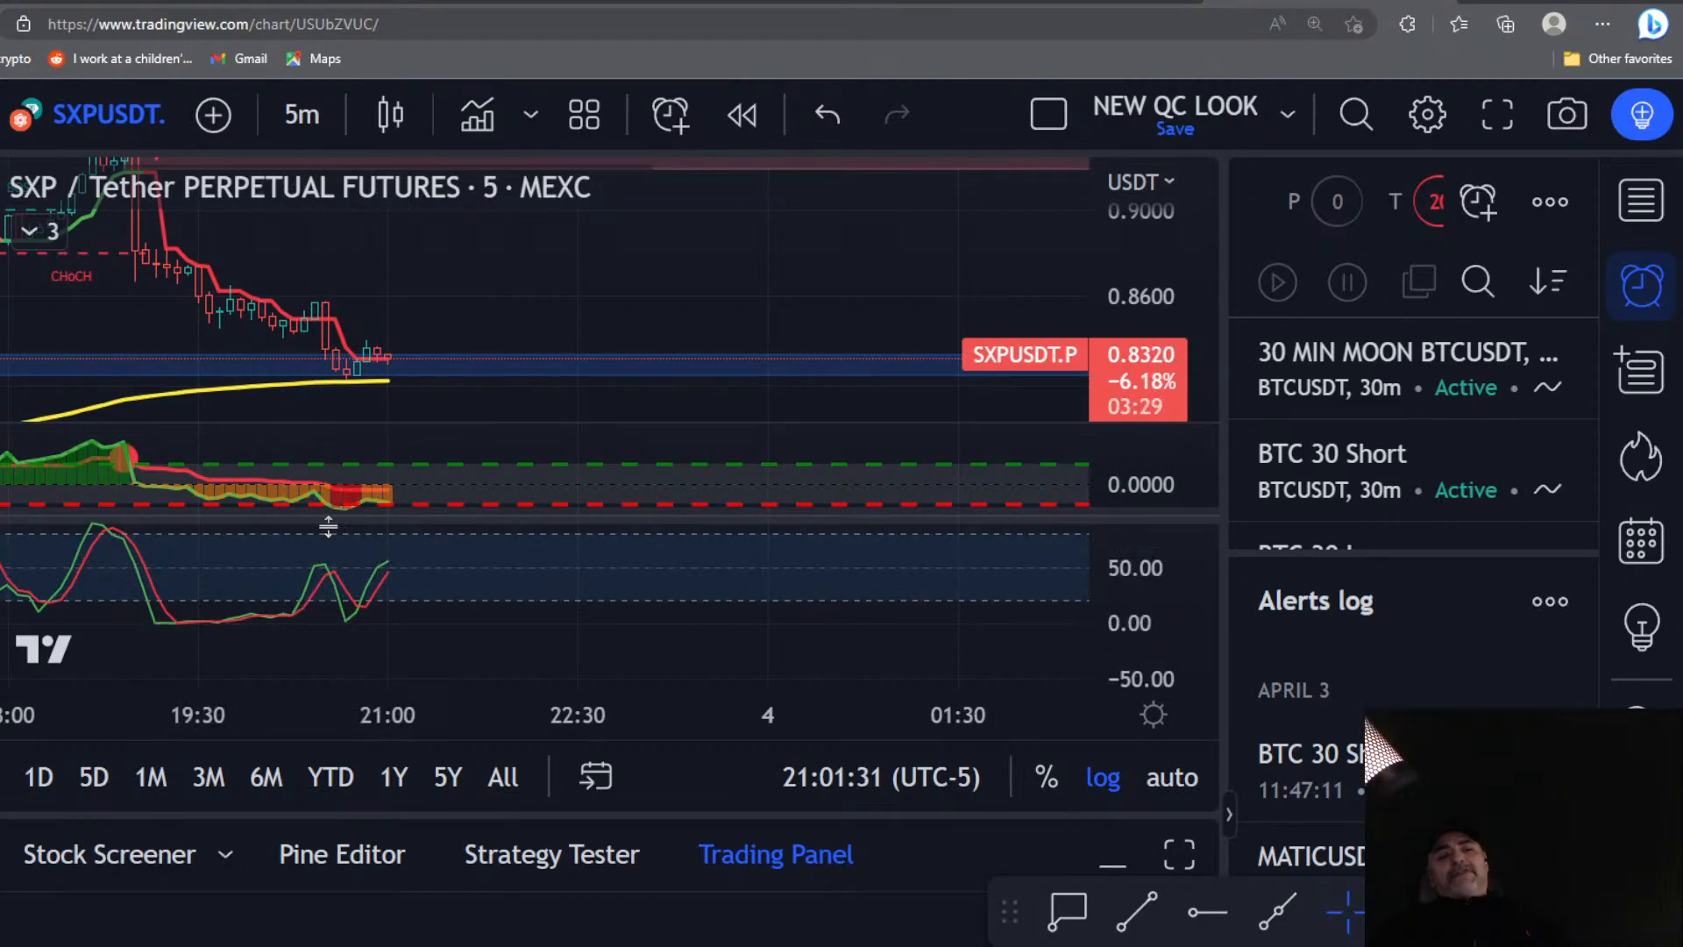
# Step: Show more 5-minute history and compress the lowest oscillator's scale to fit its full range
pyautogui.scroll(-3, 390, 565)
pyautogui.scroll(-3, 408, 552)
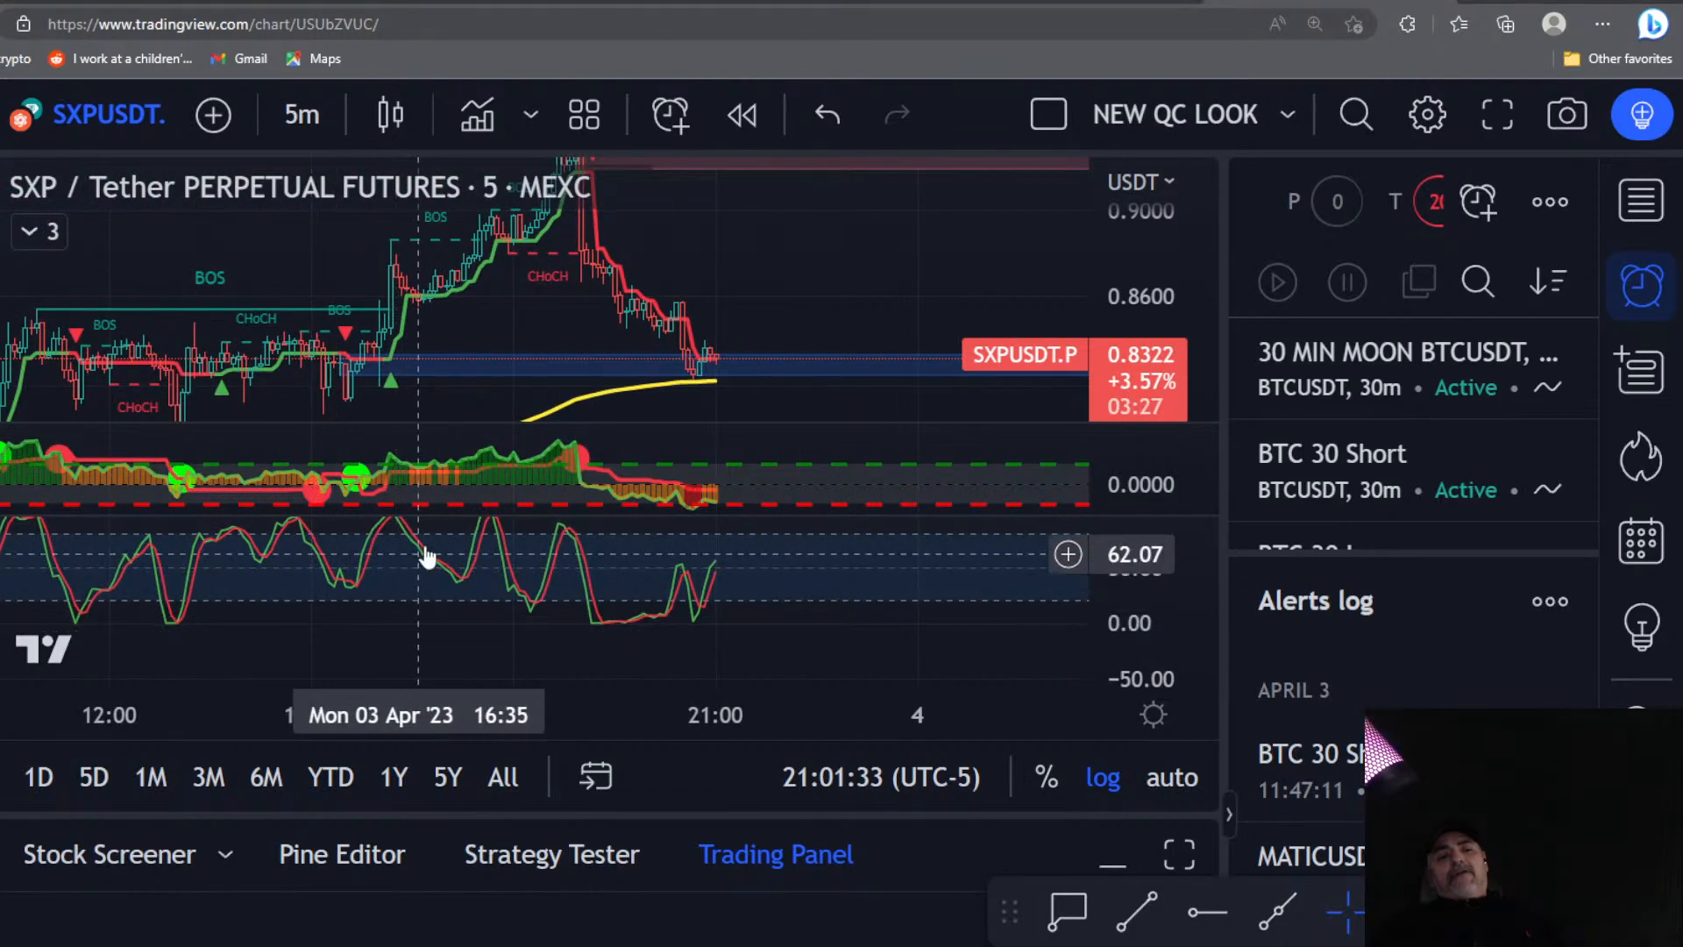
pyautogui.moveTo(1145, 568); pyautogui.dragTo(1147, 580)
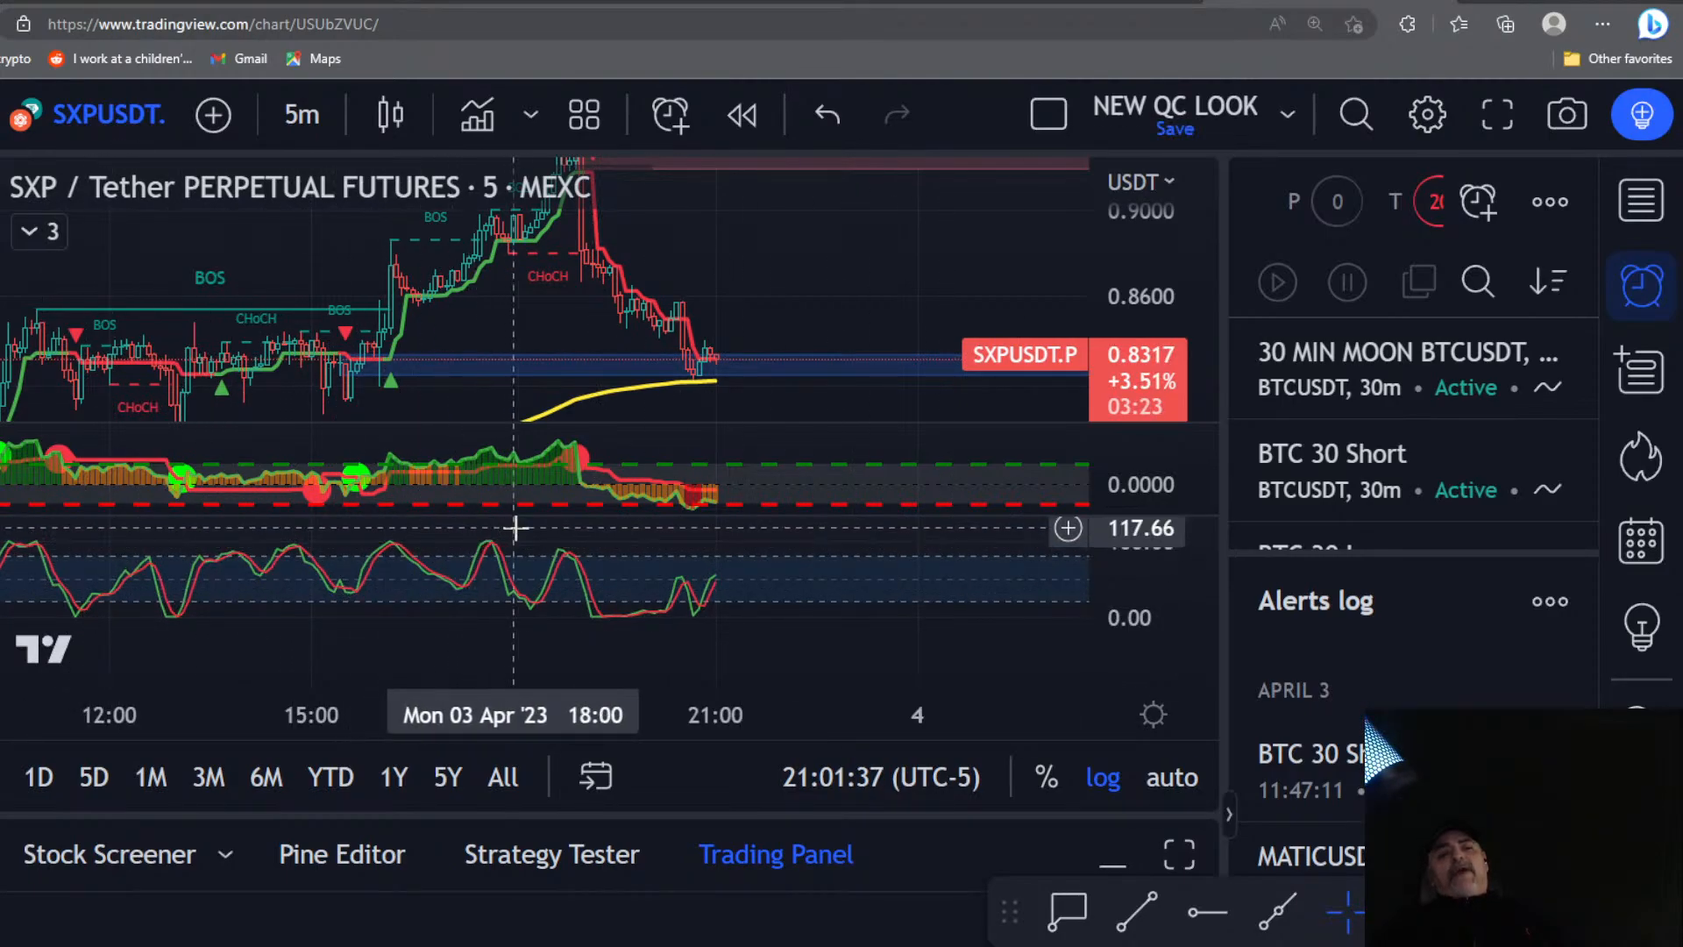
# Step: Zoom in on the latest 5-minute candles and enlarge the price area around the blue zone and yellow line
pyautogui.scroll(4, 529, 608)
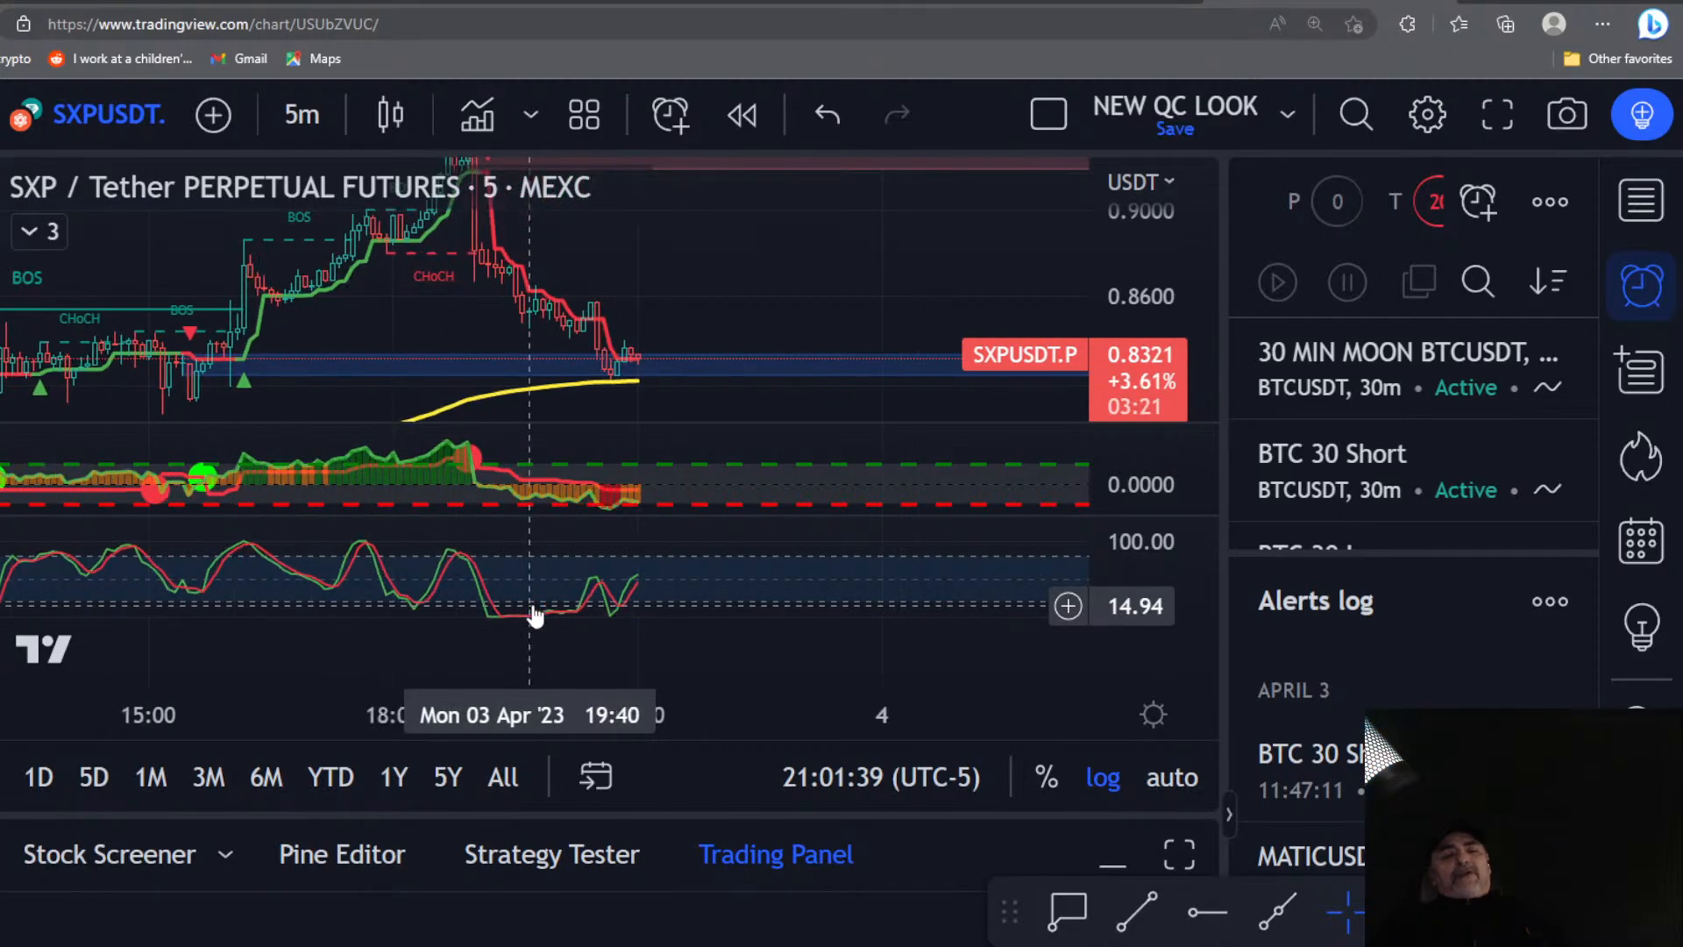
pyautogui.scroll(1, 531, 614)
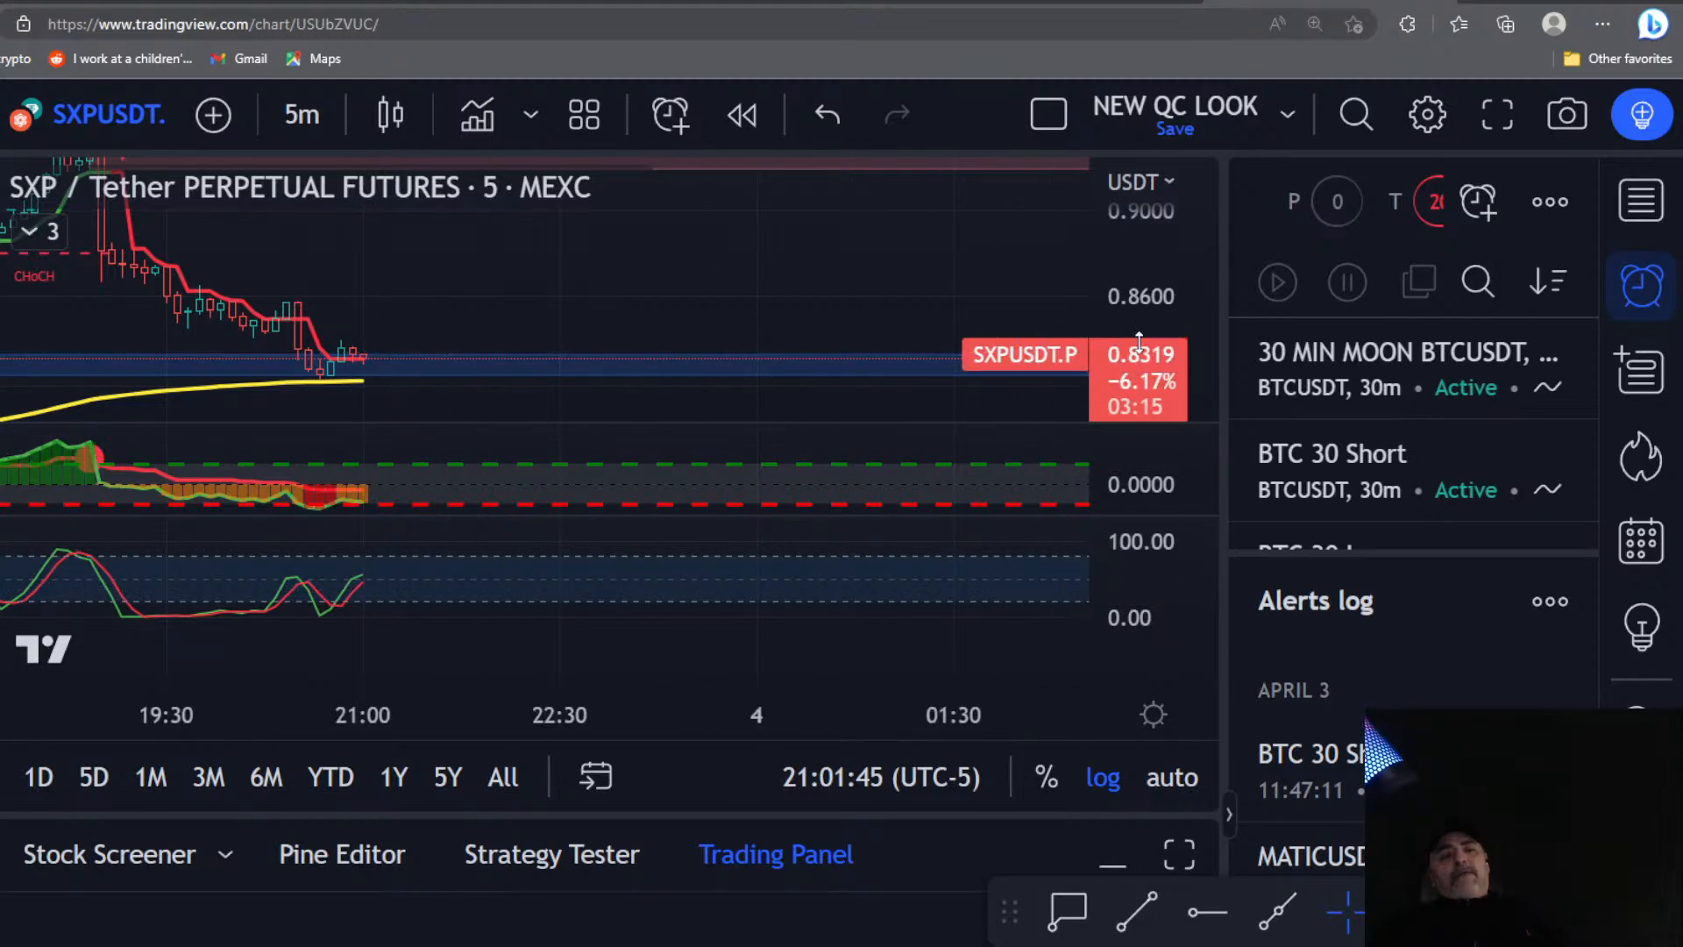
pyautogui.scroll(3, 1152, 338)
pyautogui.moveTo(586, 315); pyautogui.dragTo(648, 201)
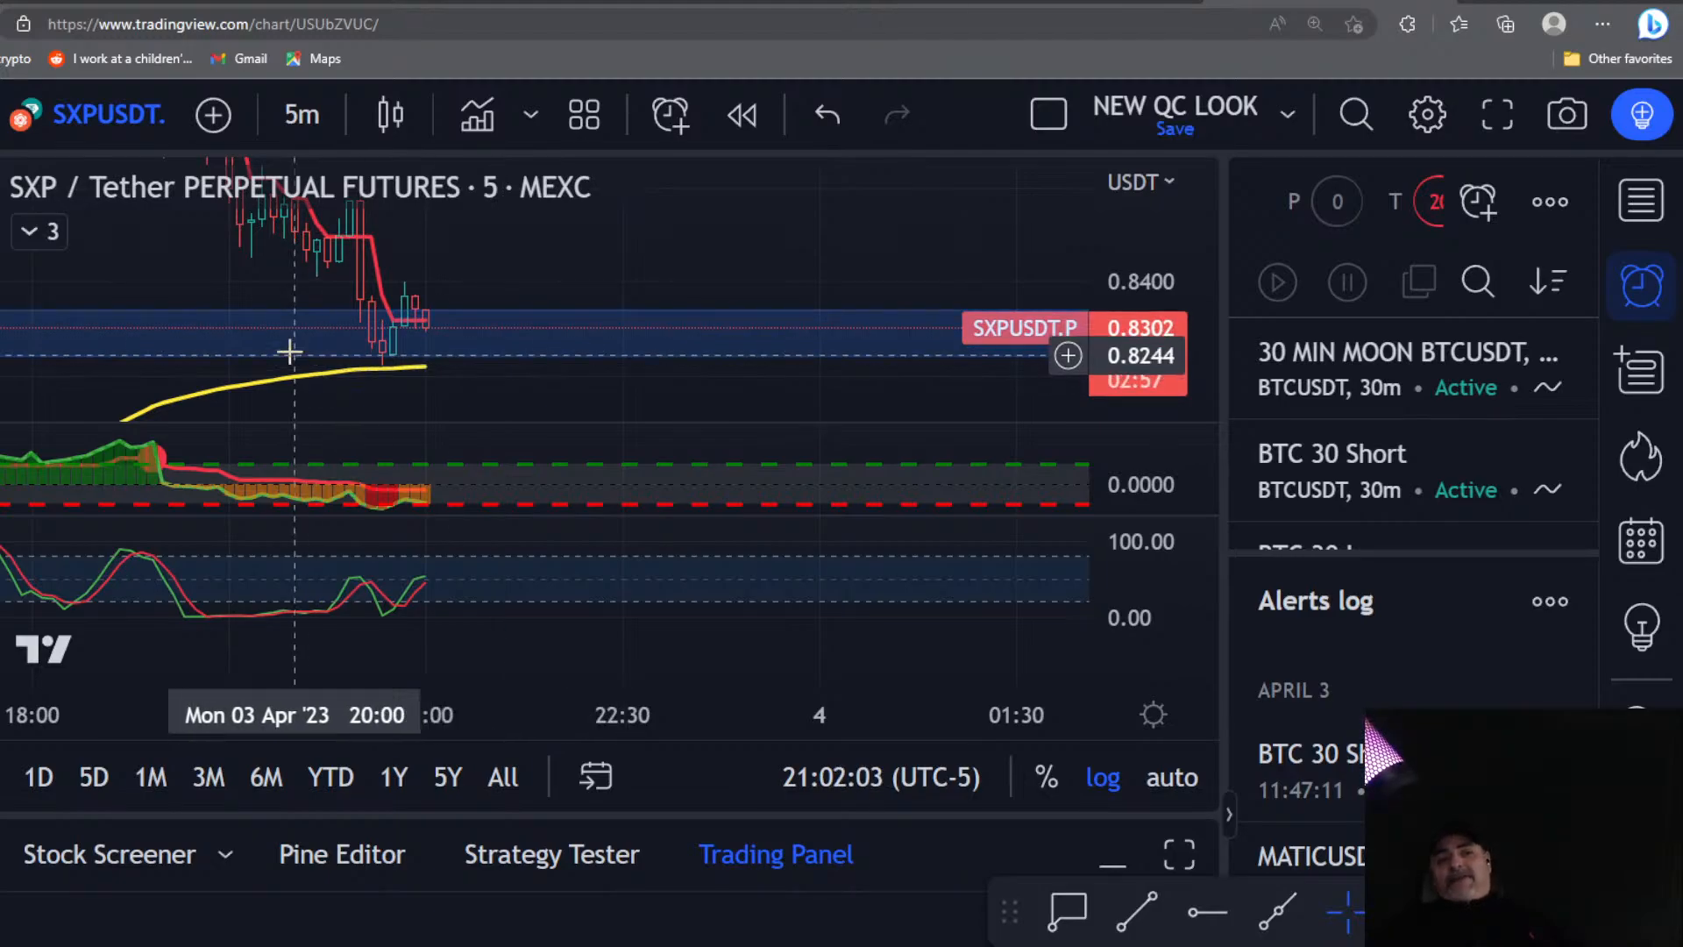
# Step: Show more 5-minute history and compress the price scale to fit the rally, the drop and the Strong Low level
pyautogui.scroll(-1, 368, 364)
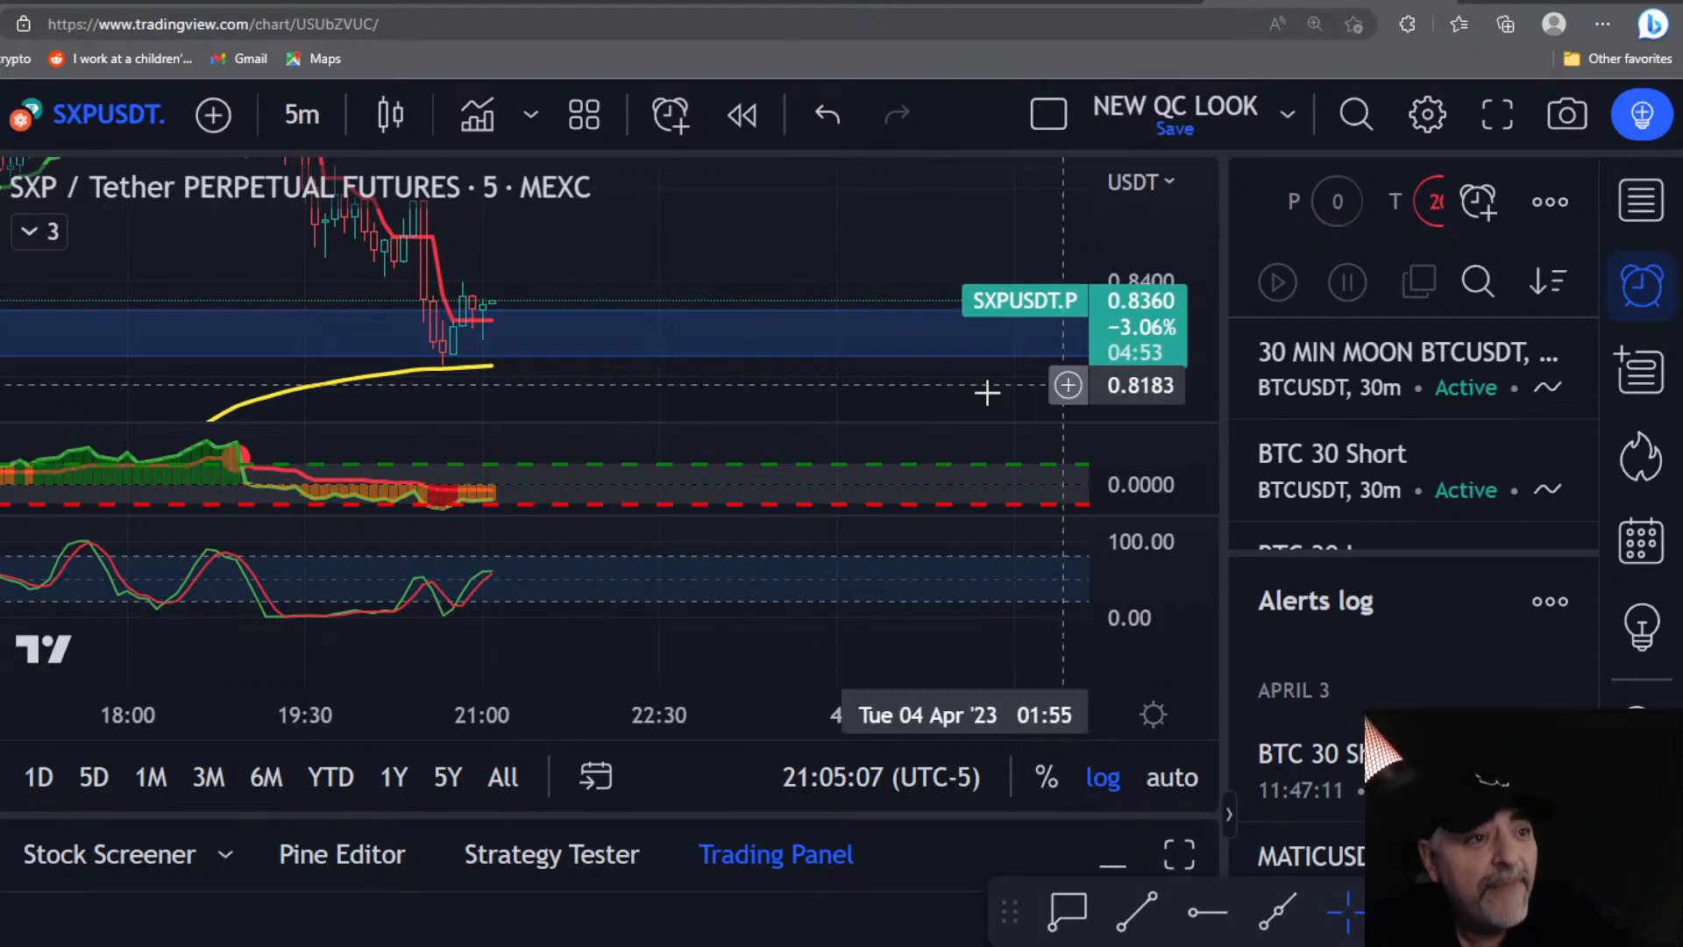
pyautogui.scroll(-1, 512, 506)
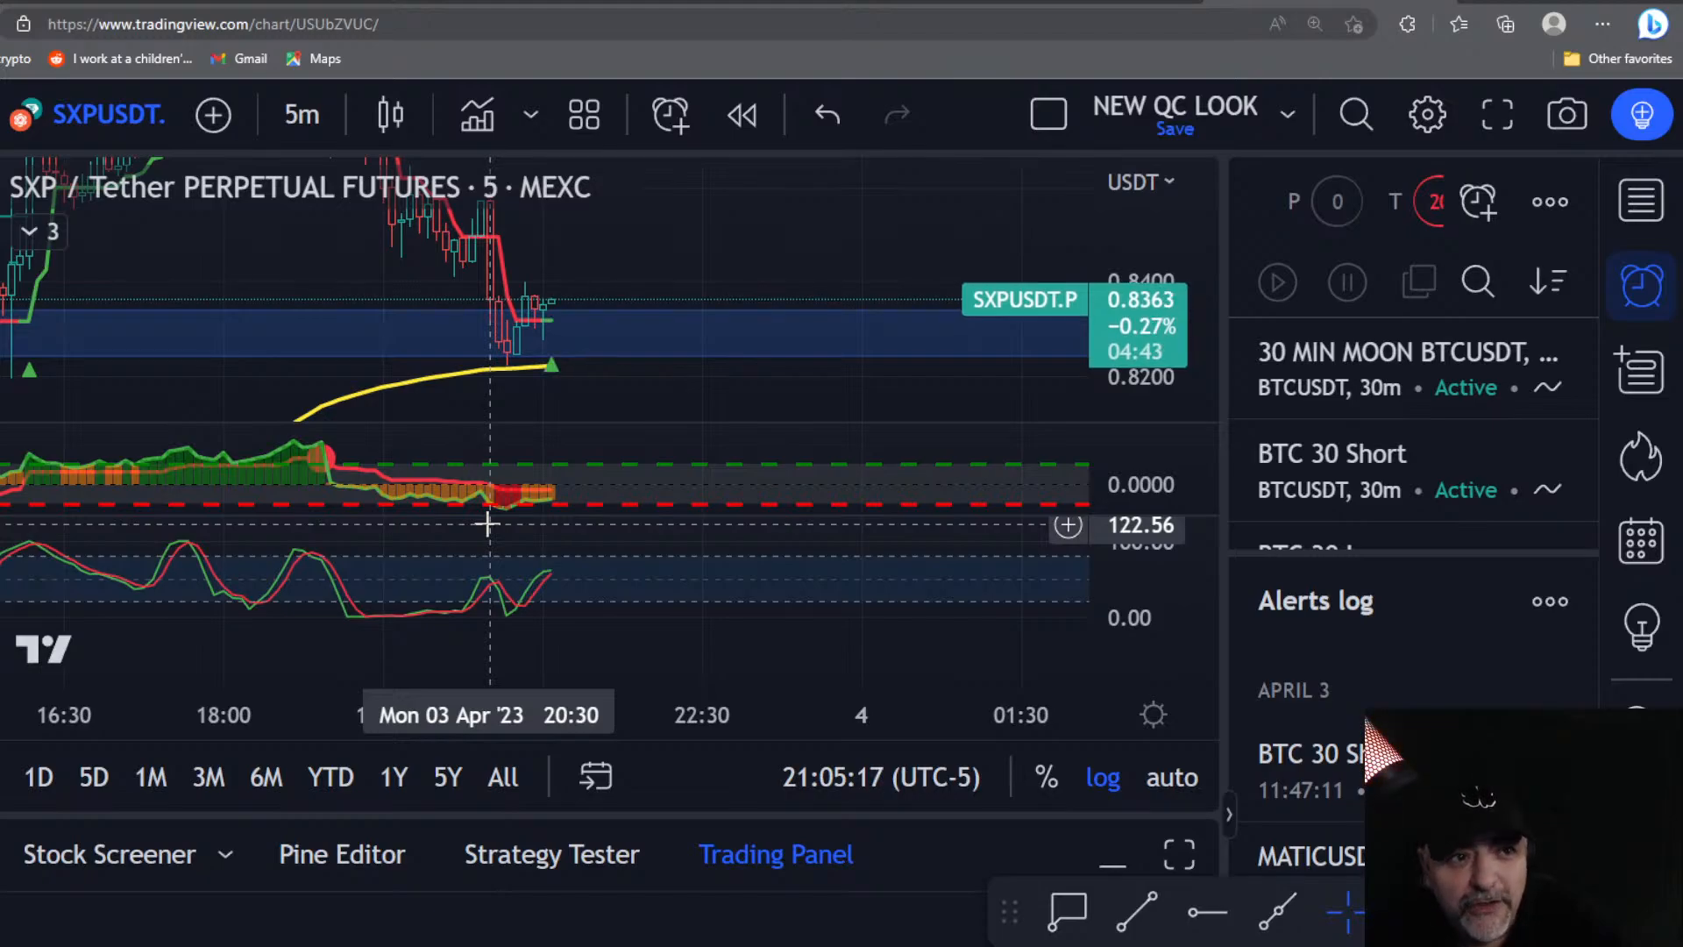
pyautogui.scroll(-4, 756, 342)
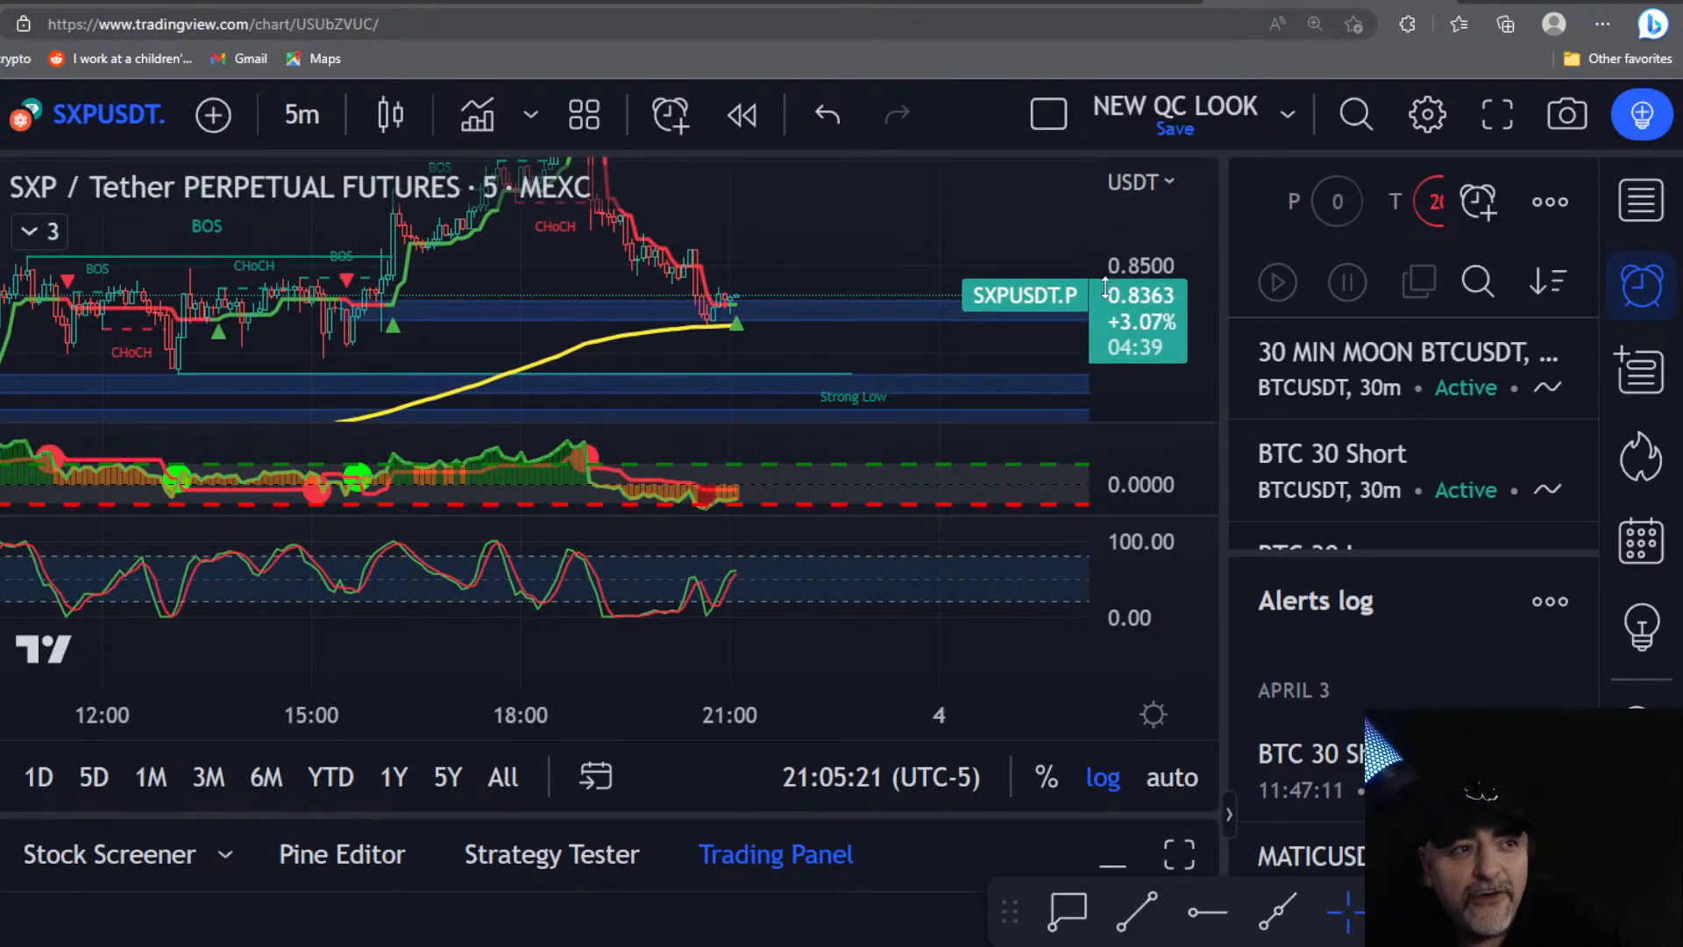
pyautogui.scroll(-2, 856, 323)
pyautogui.moveTo(911, 232); pyautogui.dragTo(792, 301)
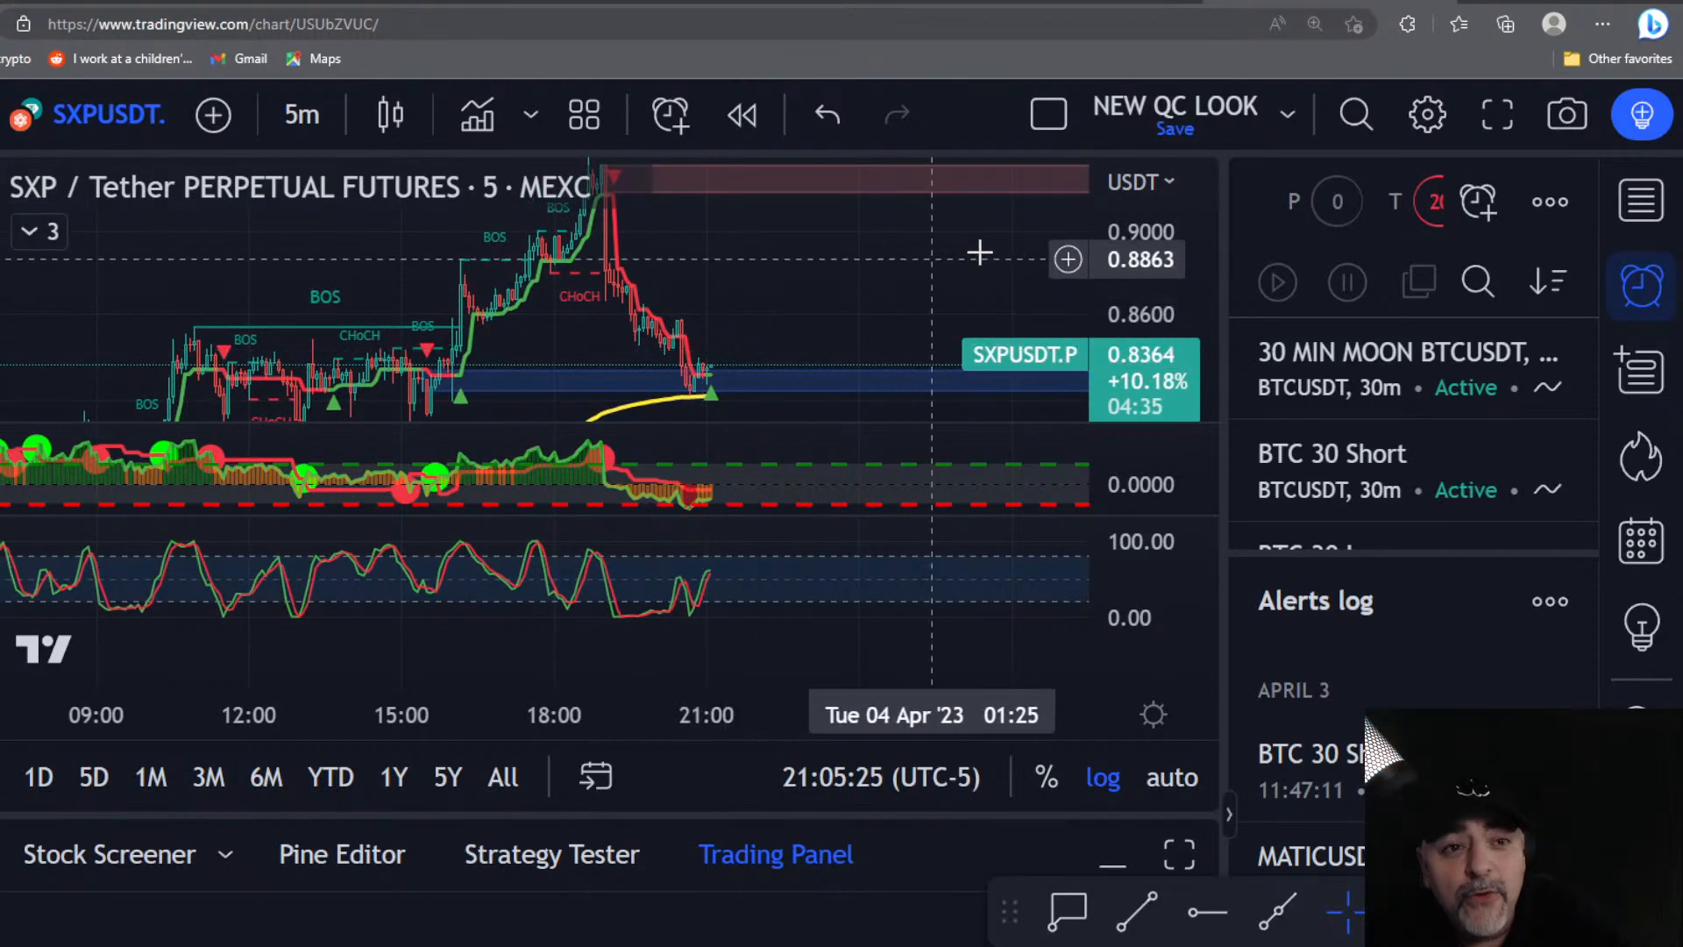
pyautogui.moveTo(1113, 272); pyautogui.dragTo(1132, 302)
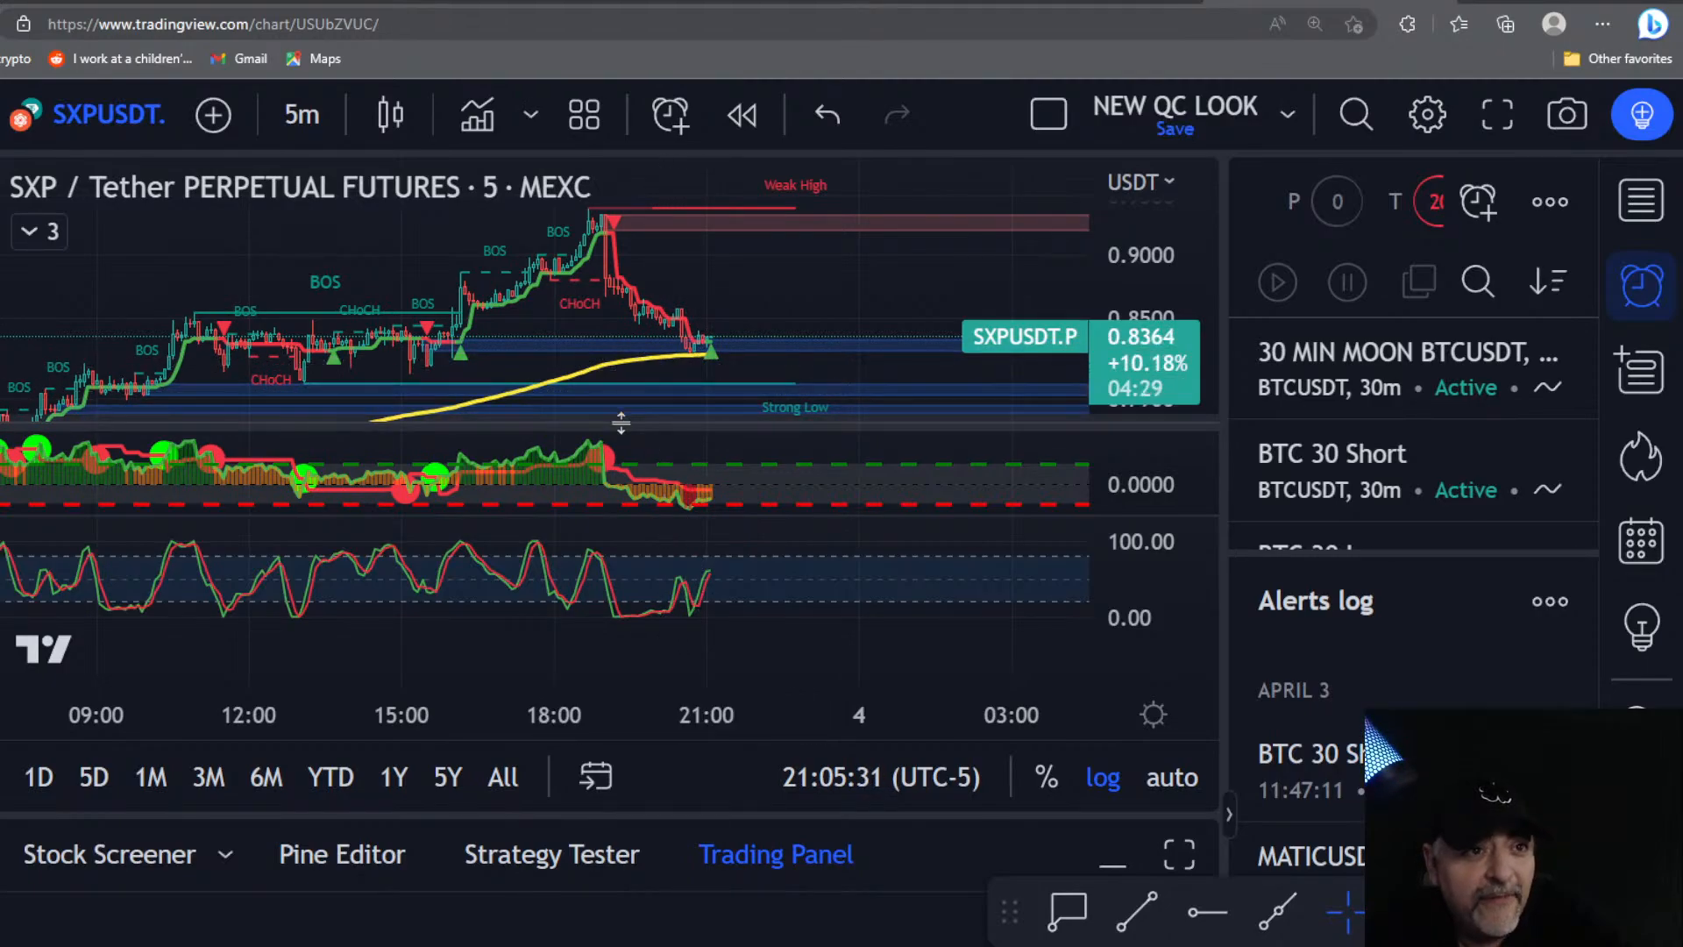
pyautogui.scroll(2, 666, 347)
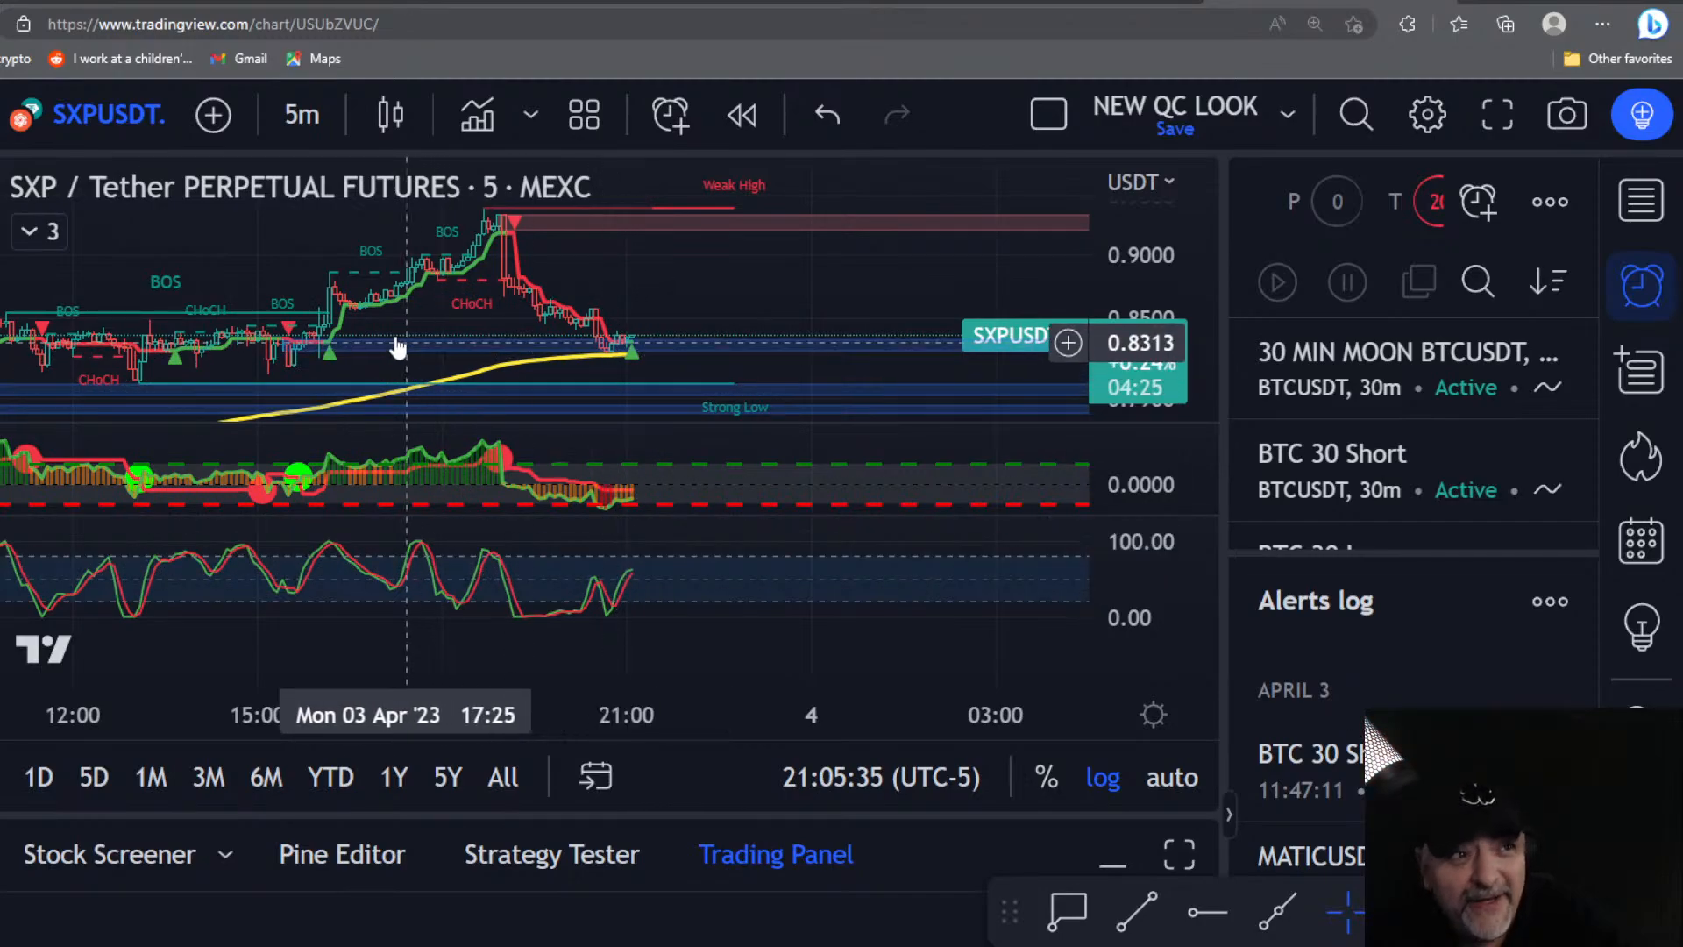
# Step: Check the chart on the 15-minute interval and on the 4-hour interval
pyautogui.click(300, 118)
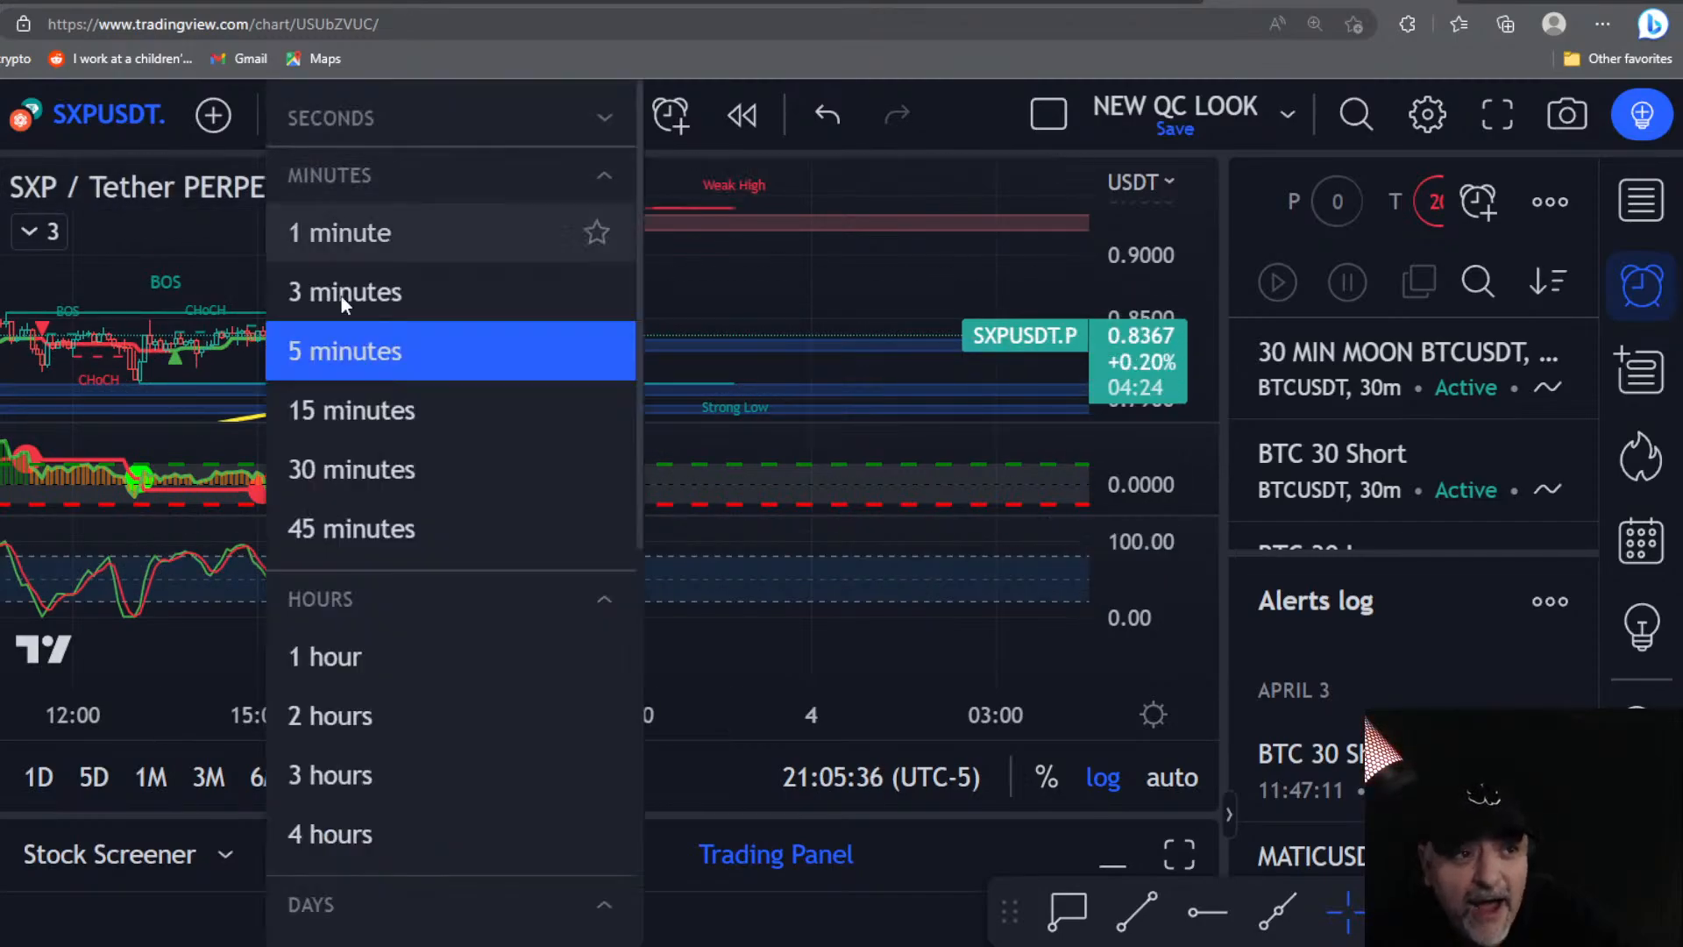
pyautogui.click(376, 408)
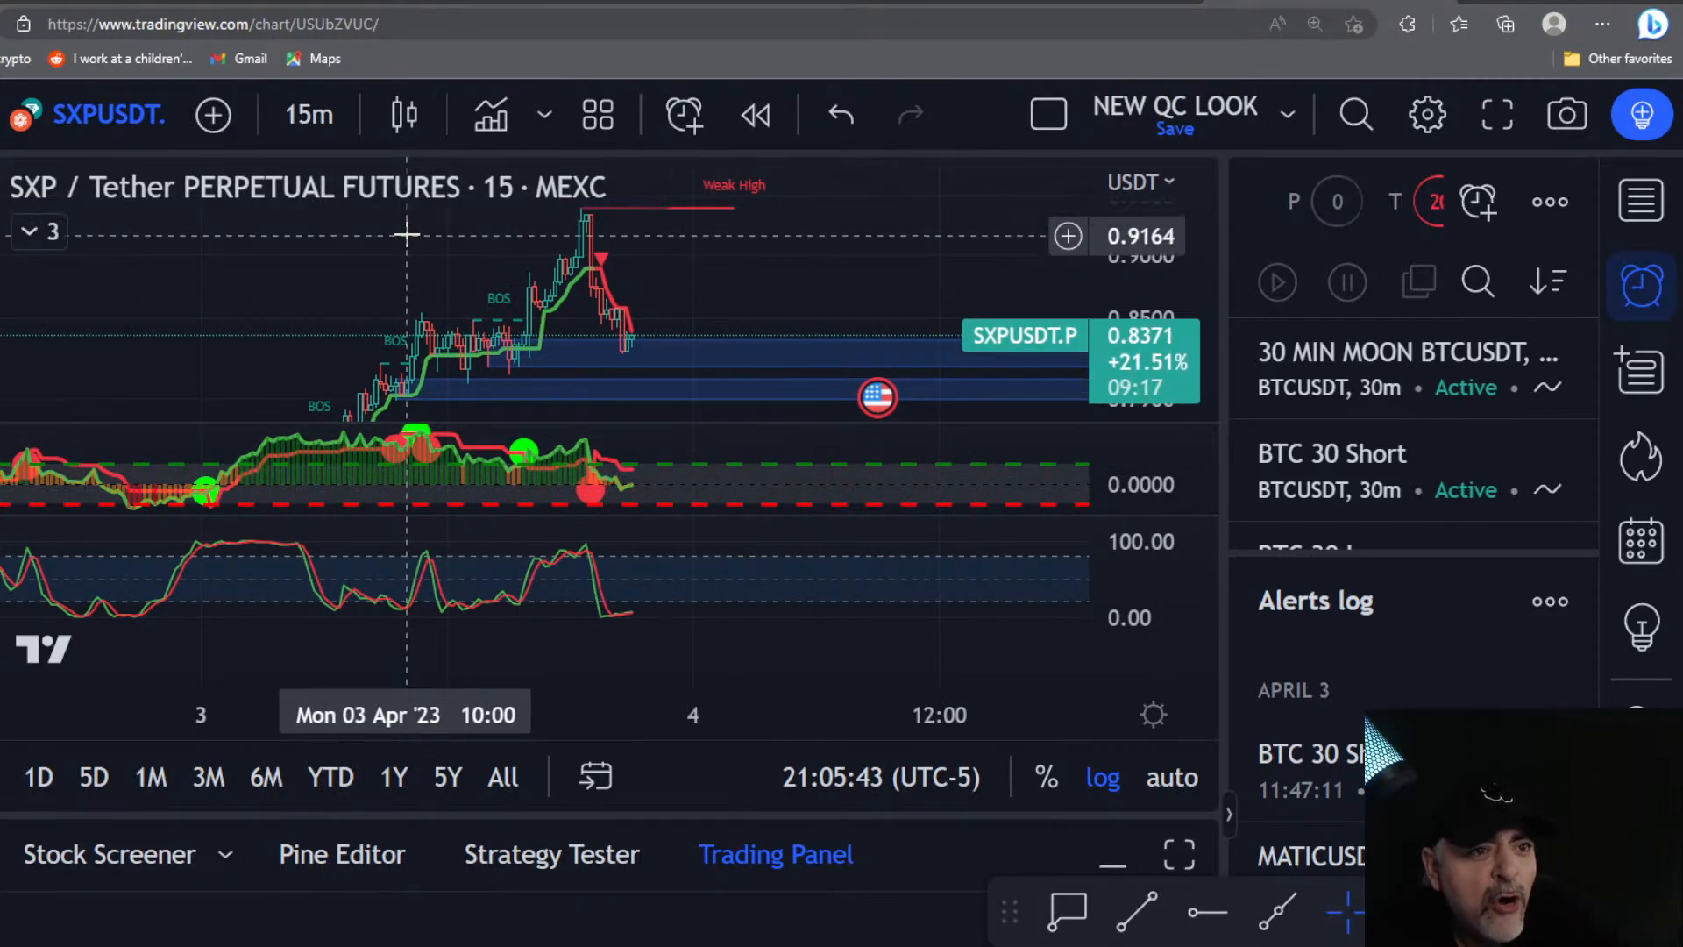
pyautogui.click(291, 118)
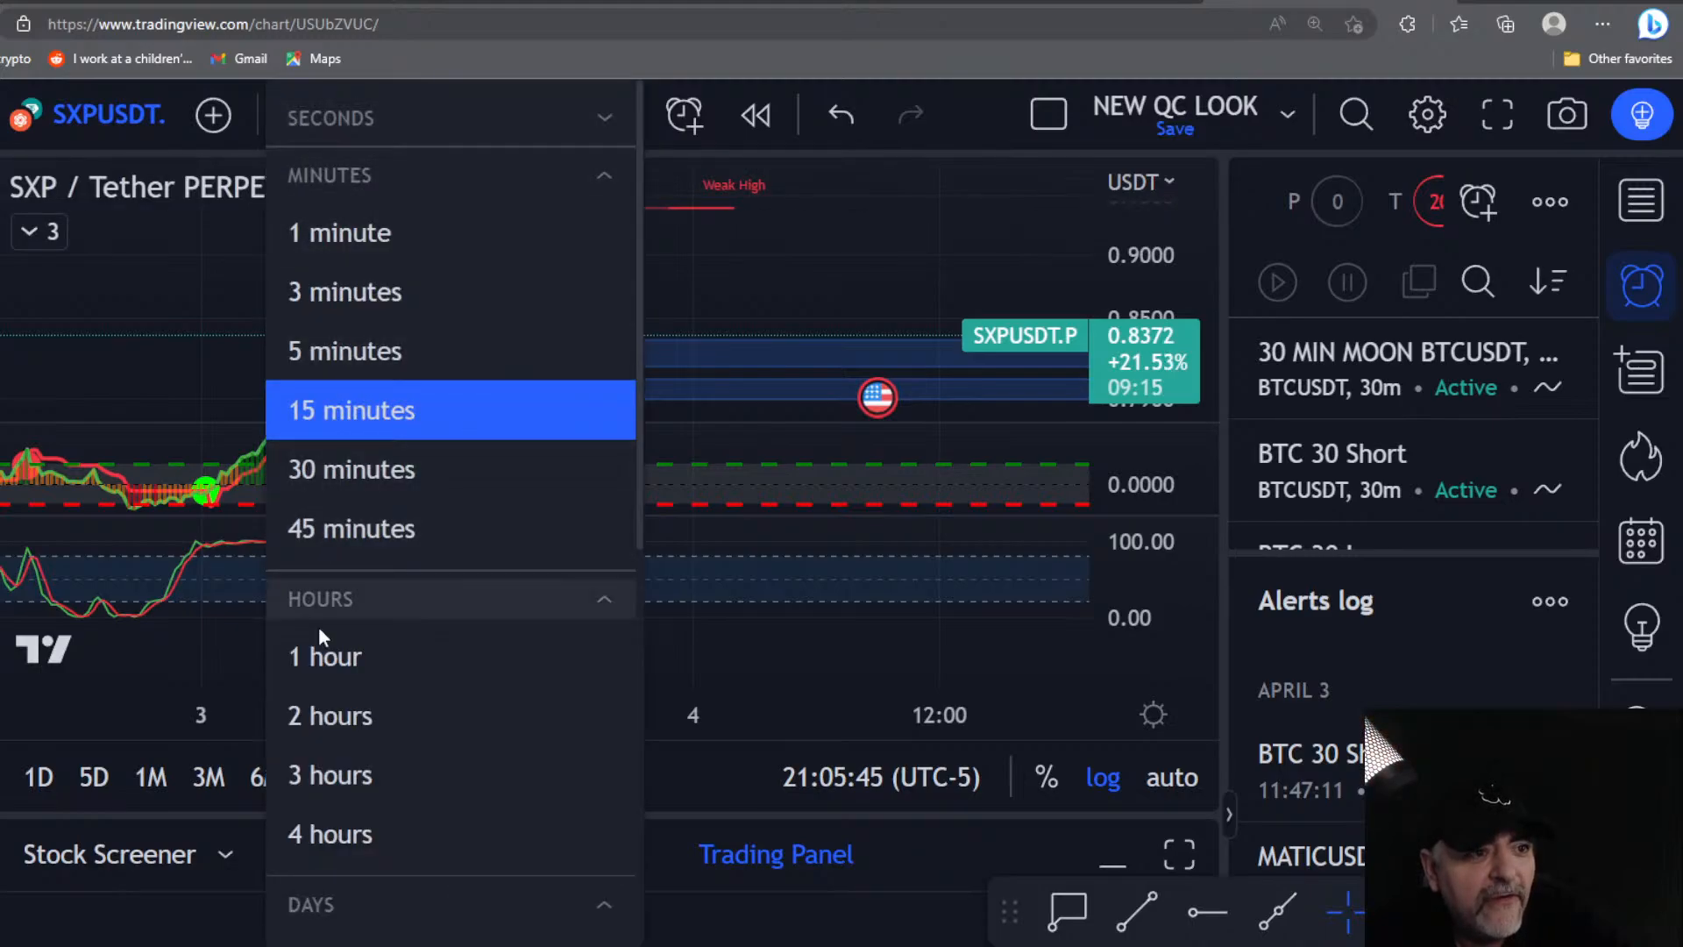
pyautogui.click(333, 820)
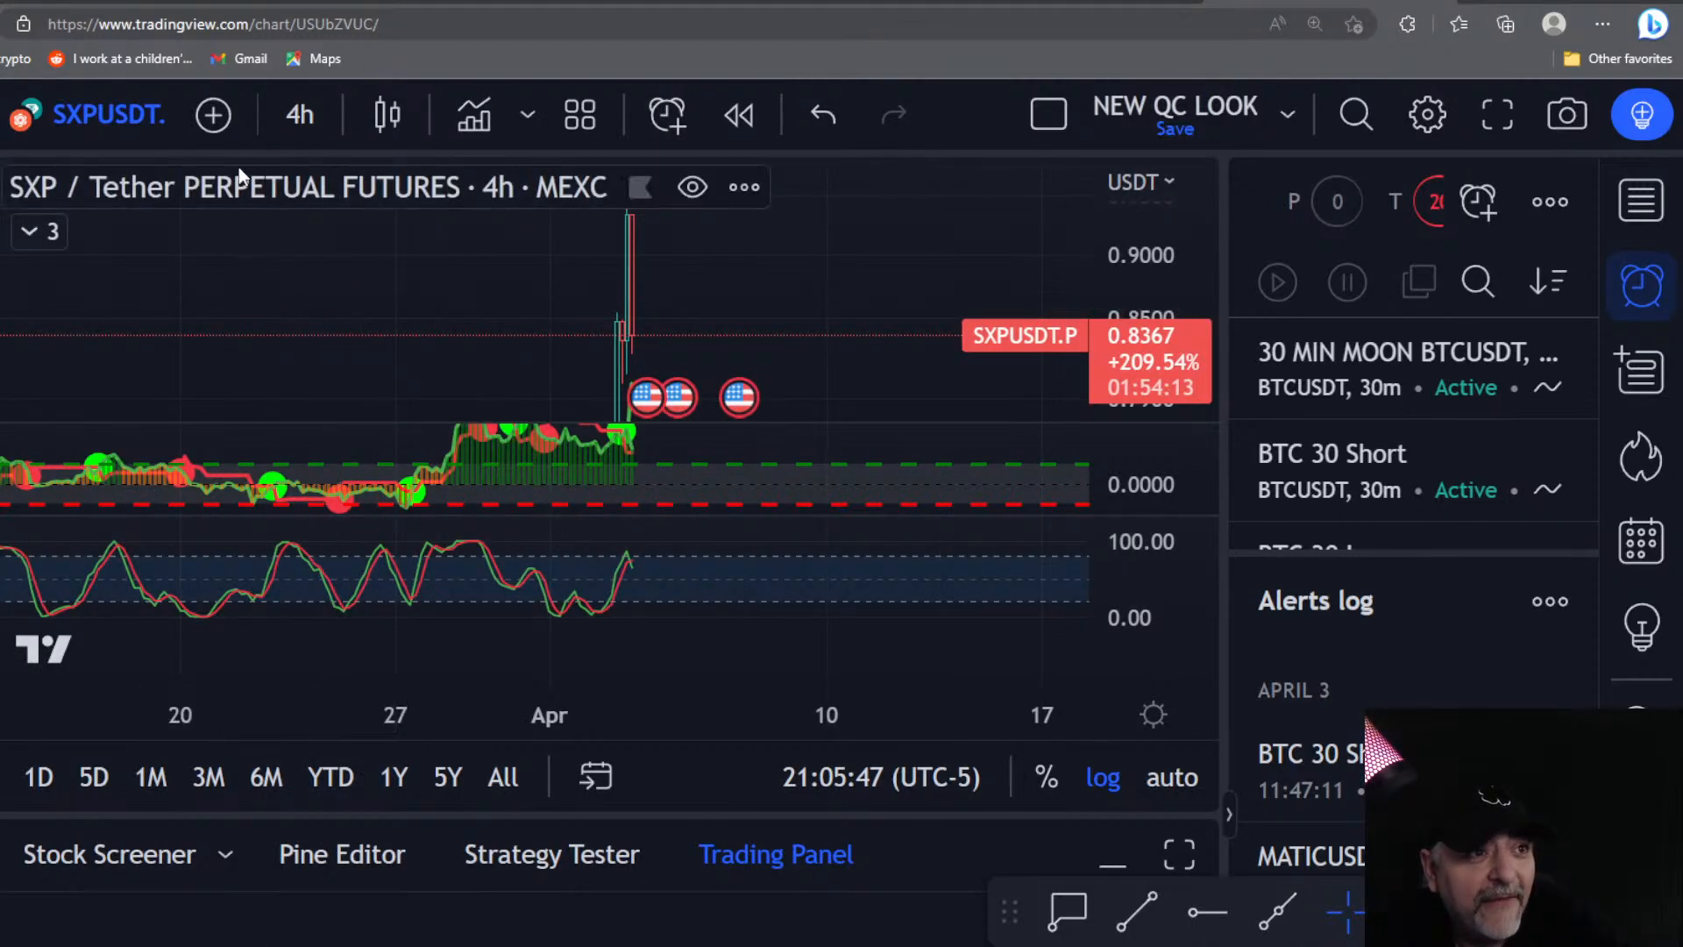
# Step: Switch the chart to the daily interval and compress the price scale to bring the April rally into view
pyautogui.click(286, 120)
pyautogui.scroll(-4, 333, 552)
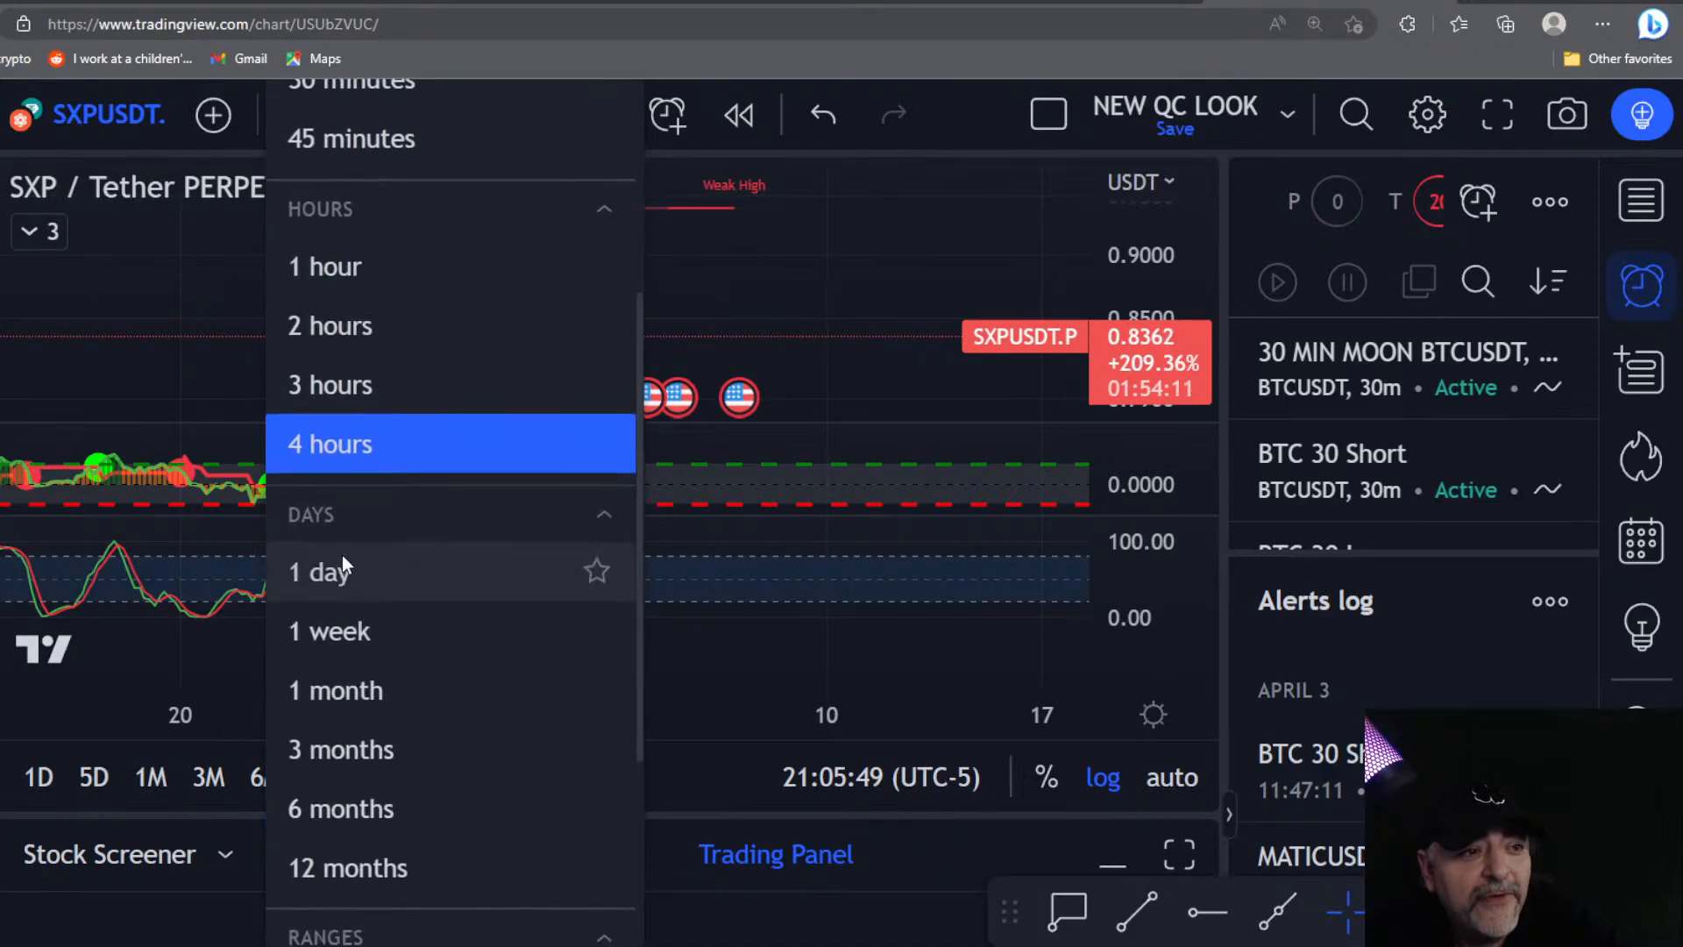
pyautogui.click(341, 568)
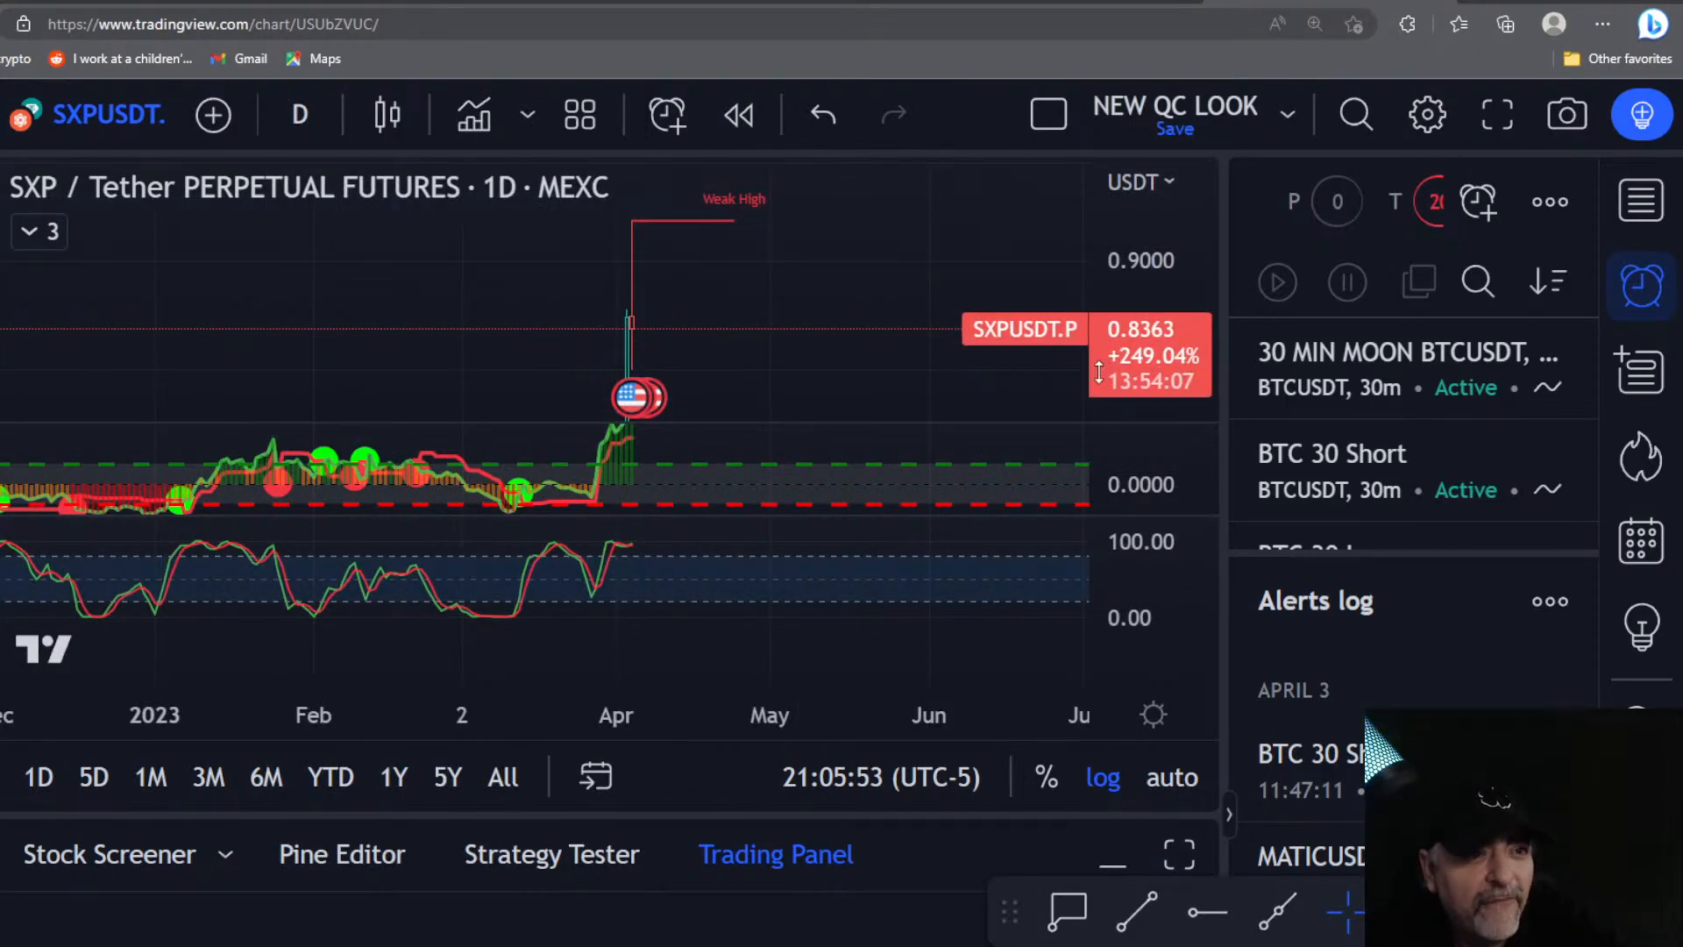
pyautogui.moveTo(479, 345); pyautogui.dragTo(439, 231)
pyautogui.scroll(3, 421, 346)
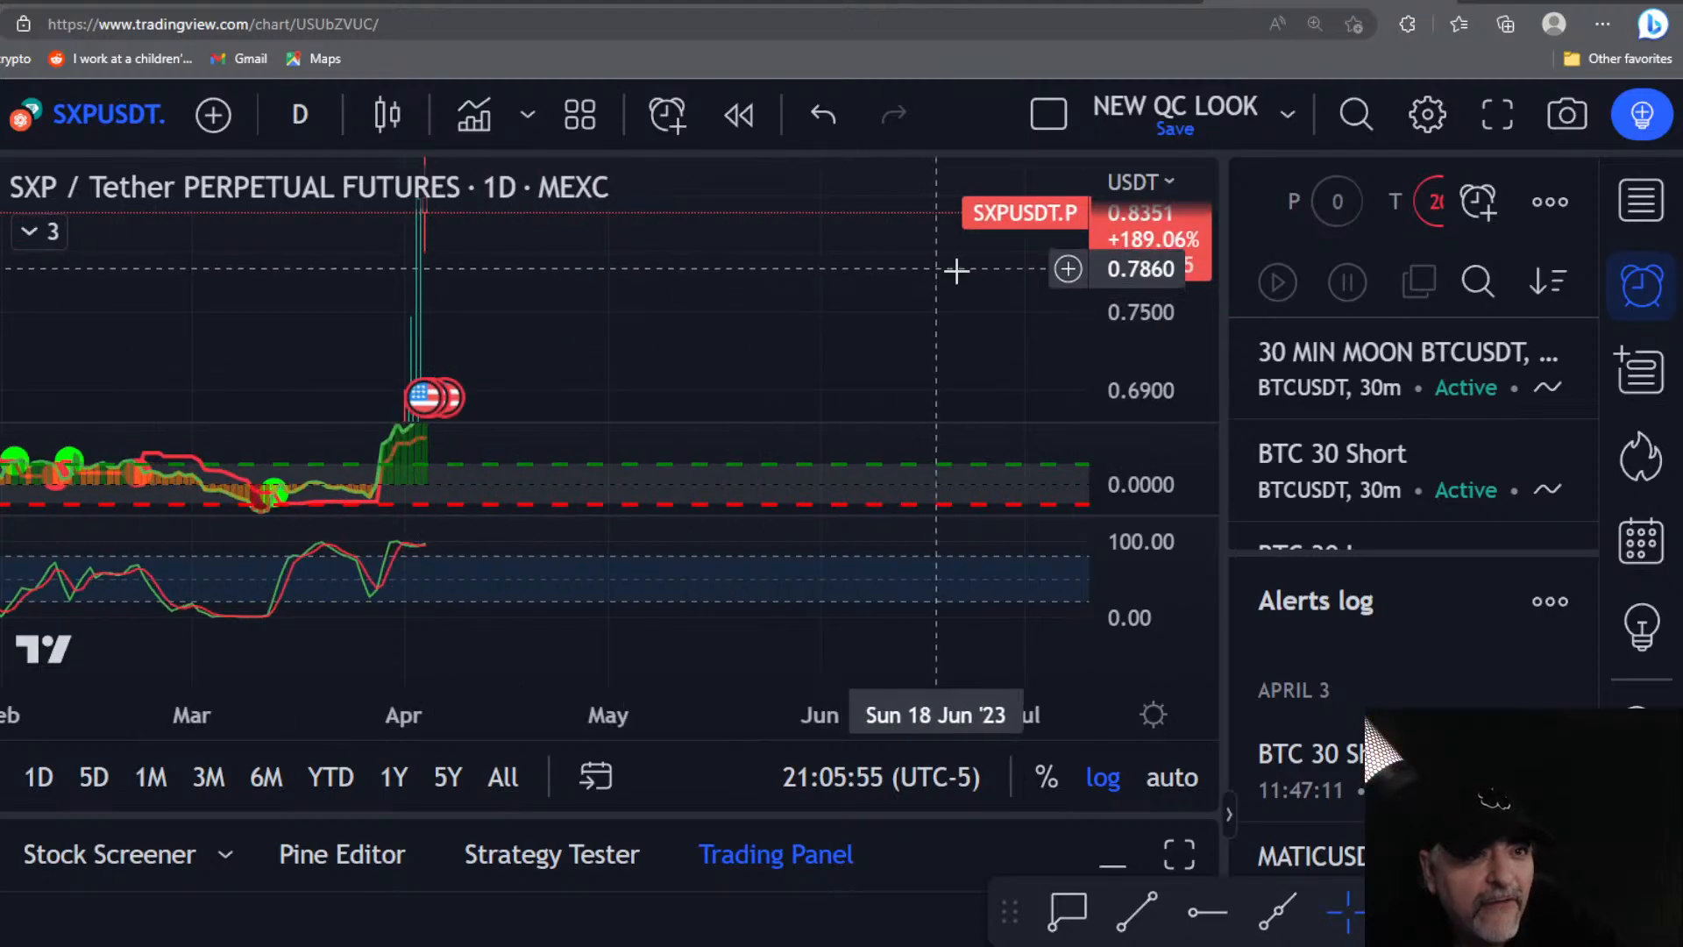
pyautogui.scroll(-5, 1107, 332)
pyautogui.scroll(-5, 1111, 340)
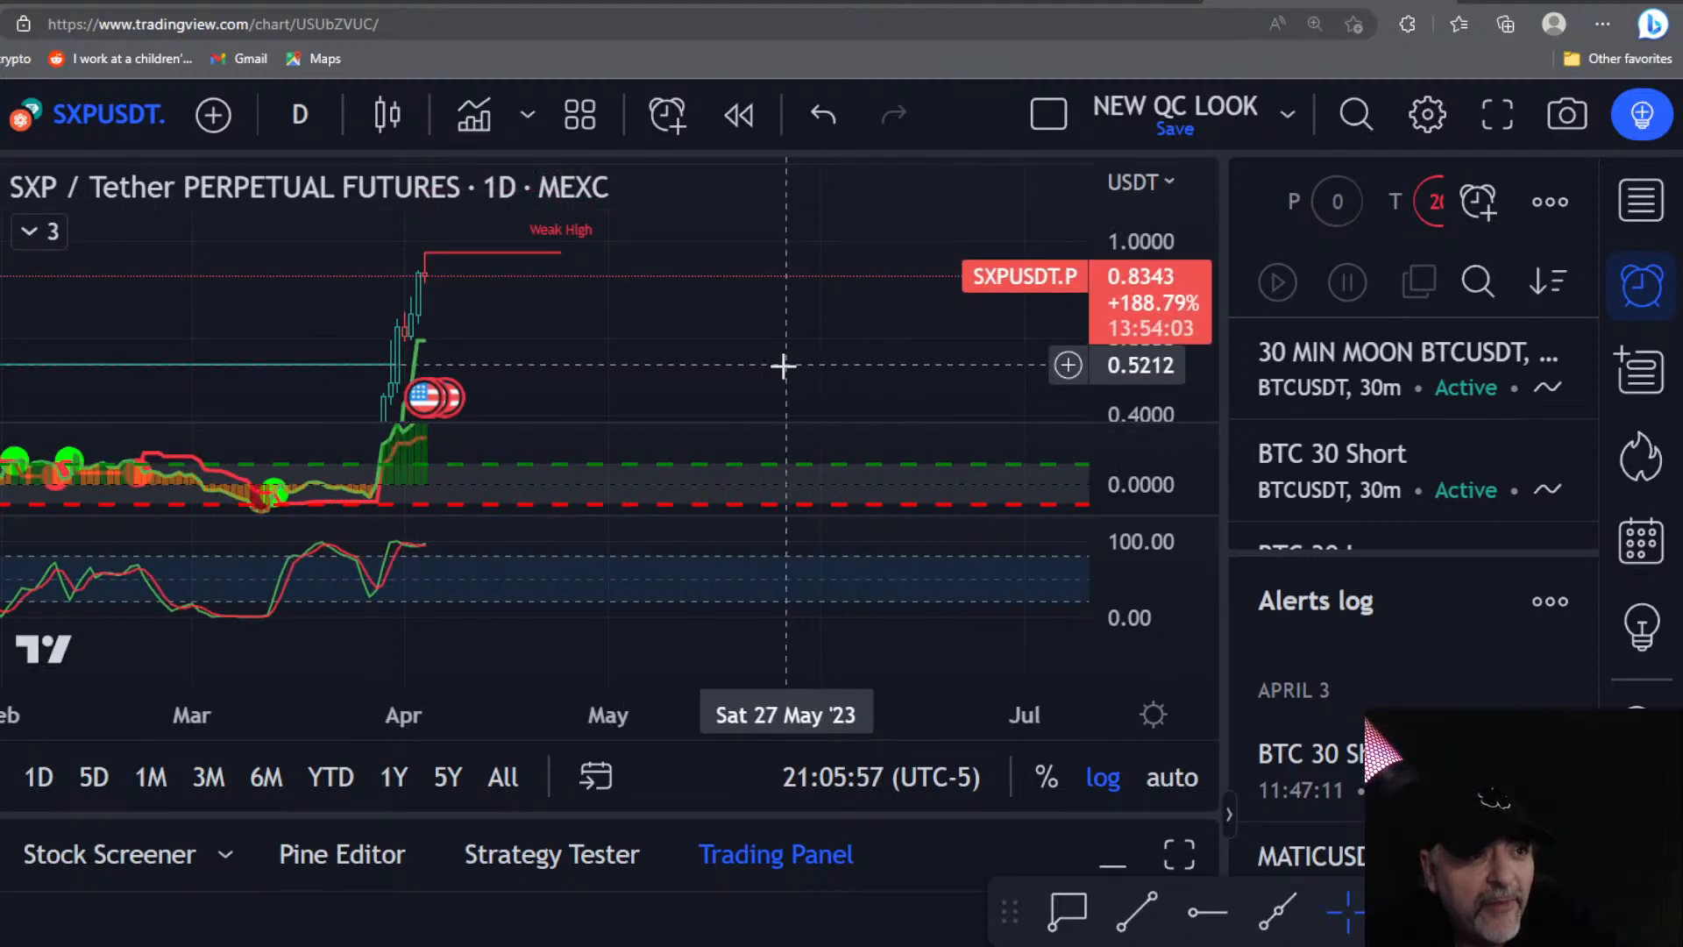
pyautogui.scroll(2, 707, 367)
pyautogui.moveTo(562, 366); pyautogui.dragTo(702, 349)
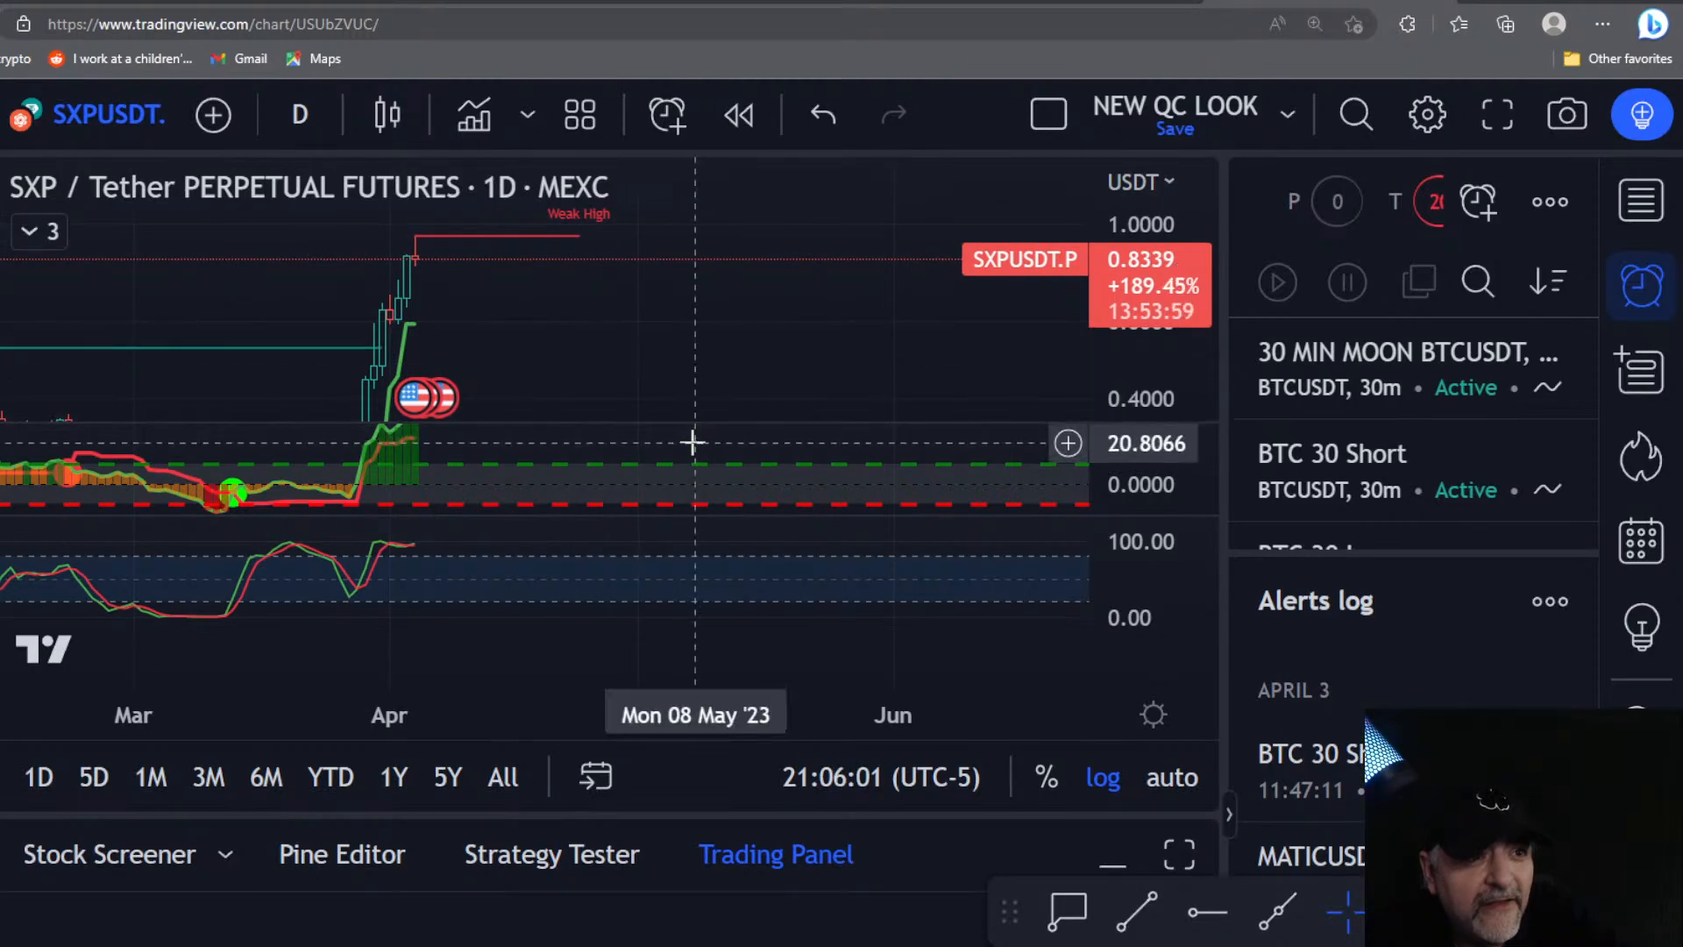
# Step: Draw a horizontal line at 99.12 on the Stoch RSI and enlarge both oscillator panes
pyautogui.scroll(-3, 1112, 477)
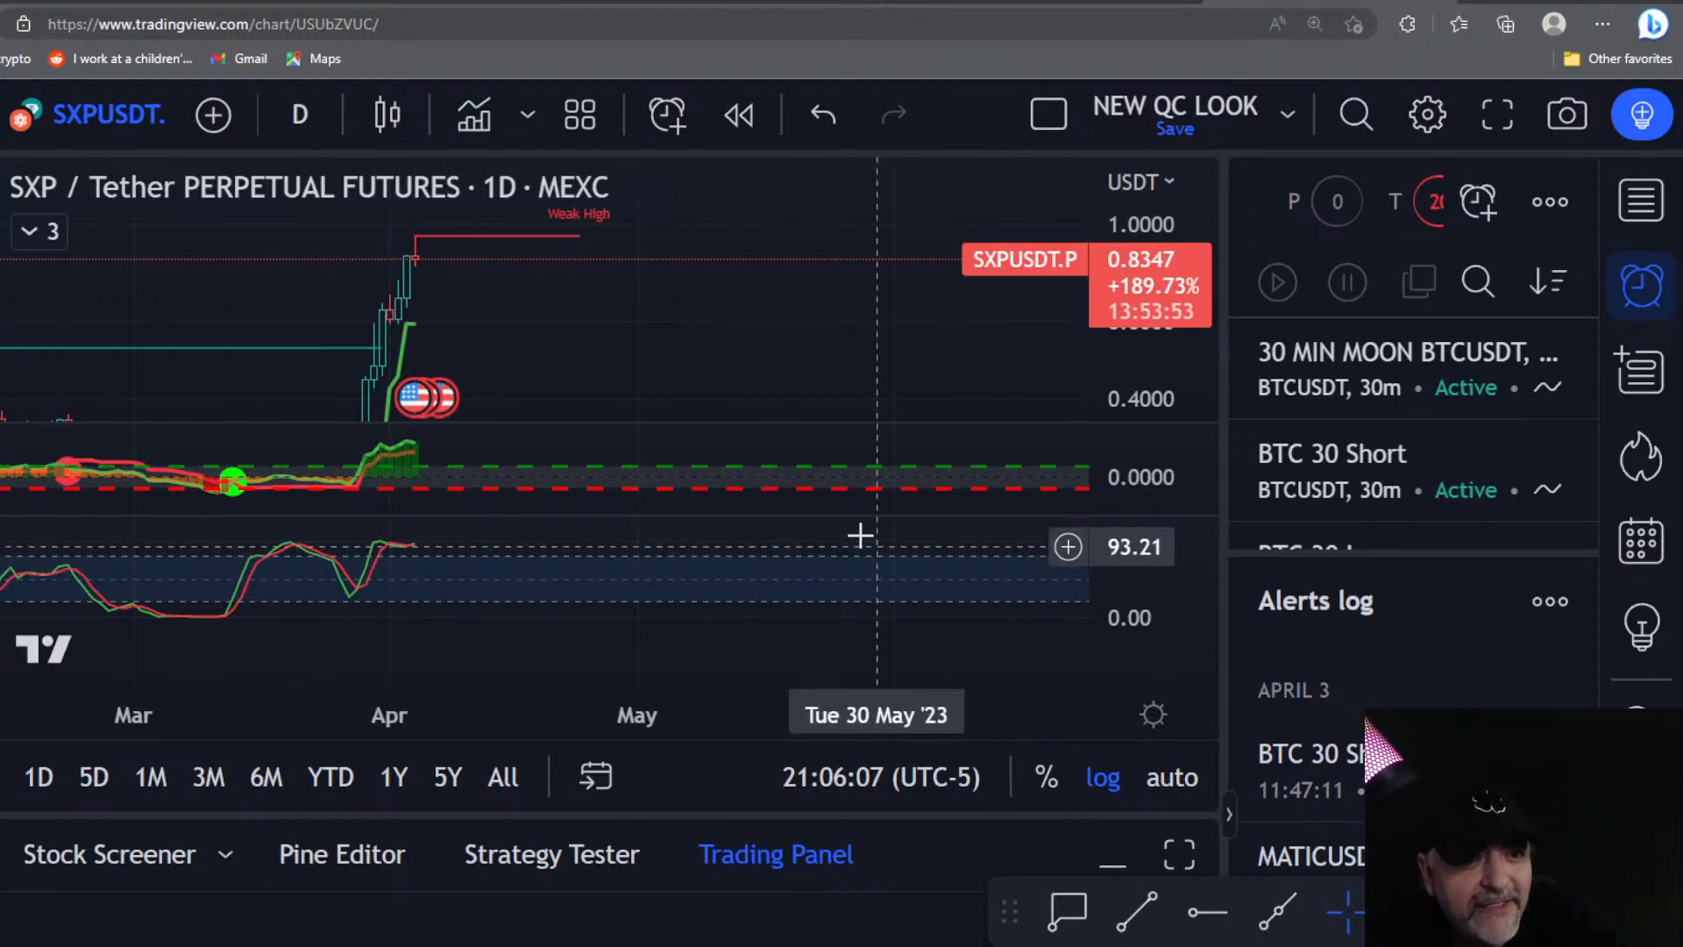
pyautogui.moveTo(835, 516); pyautogui.dragTo(826, 478)
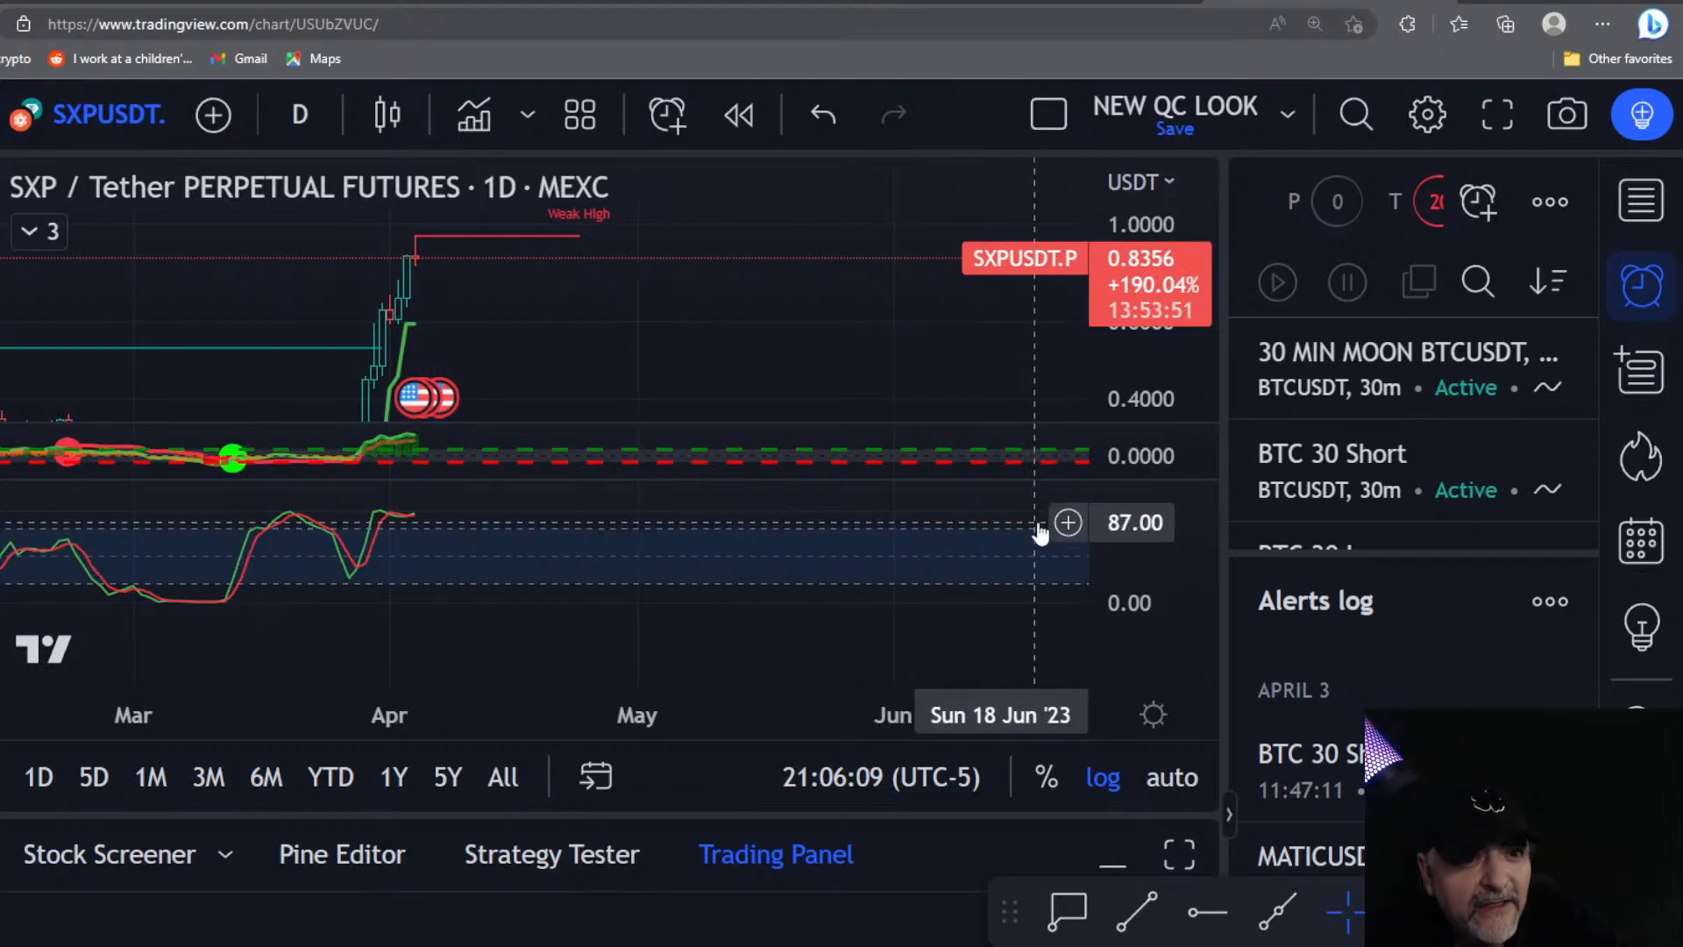
pyautogui.click(1068, 512)
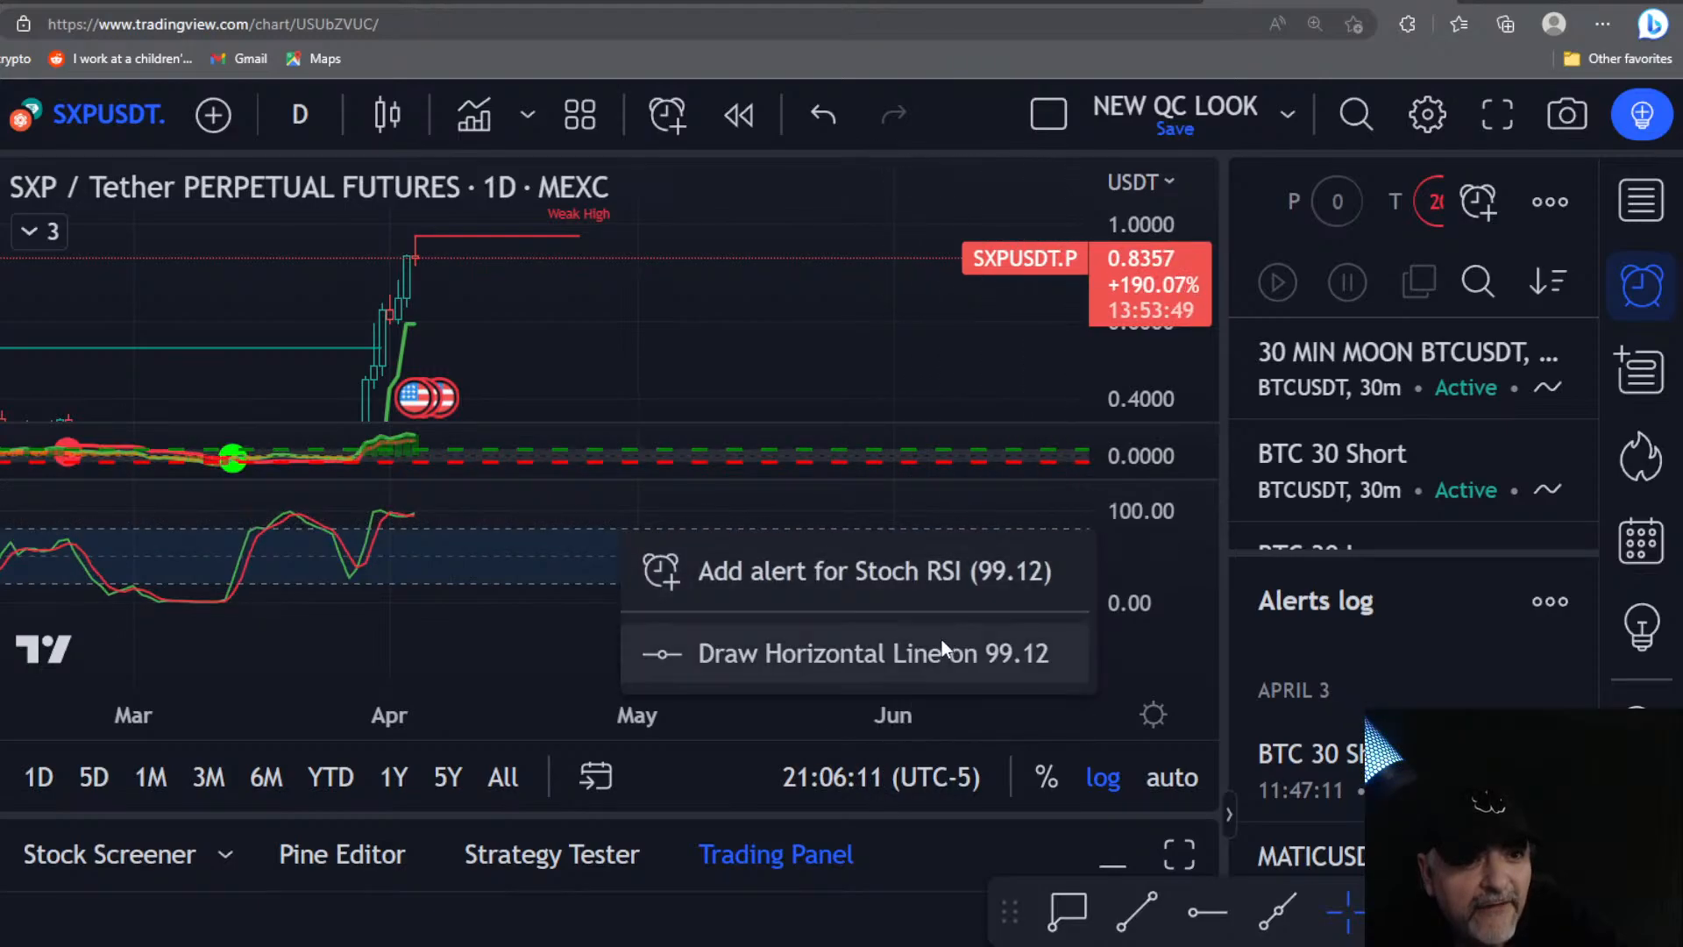
pyautogui.click(939, 649)
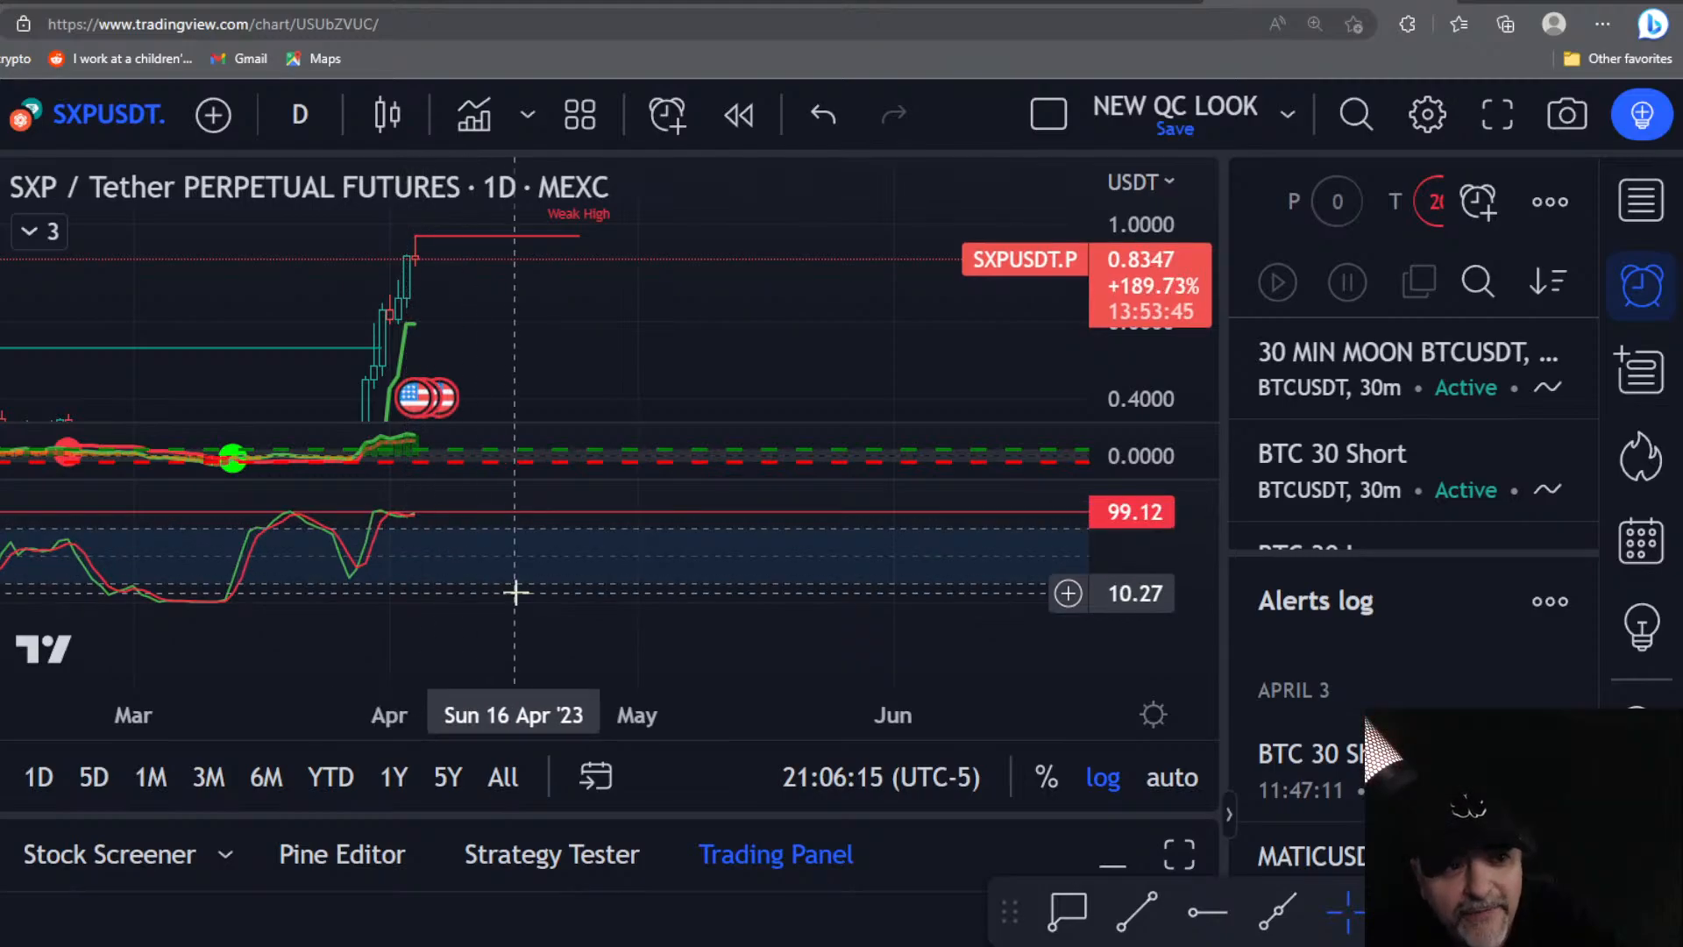
pyautogui.moveTo(602, 421); pyautogui.dragTo(626, 348)
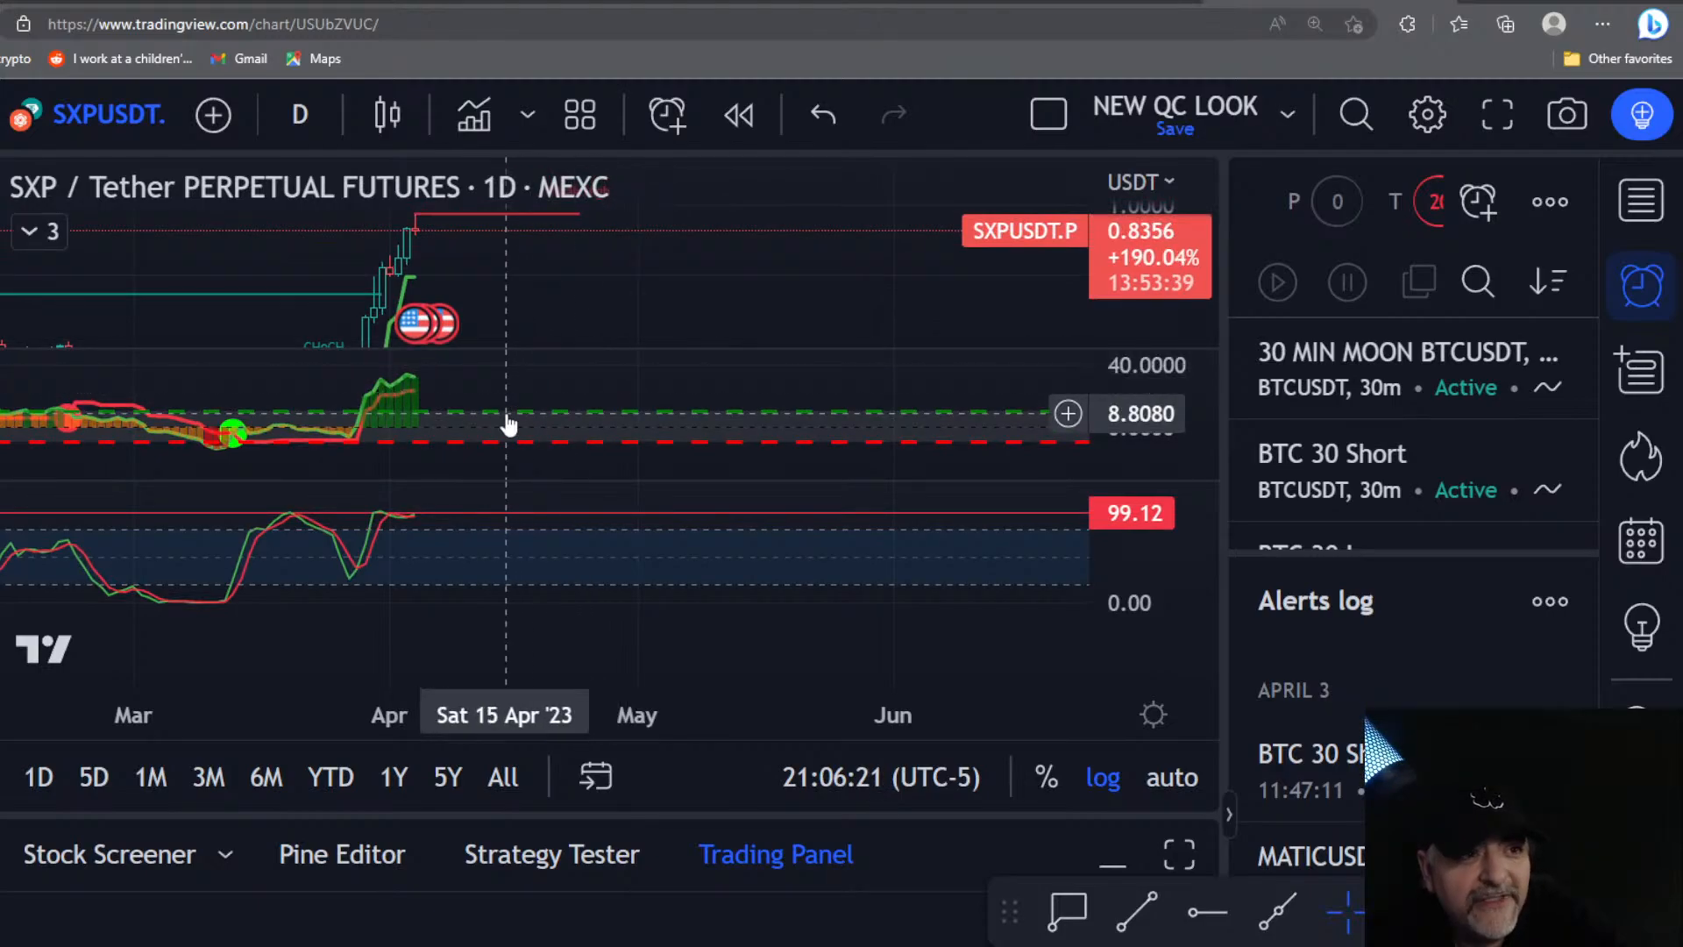
# Step: Switch the chart to the 4-hour interval, enlarge the middle oscillator pane and examine its latest signals
pyautogui.click(296, 122)
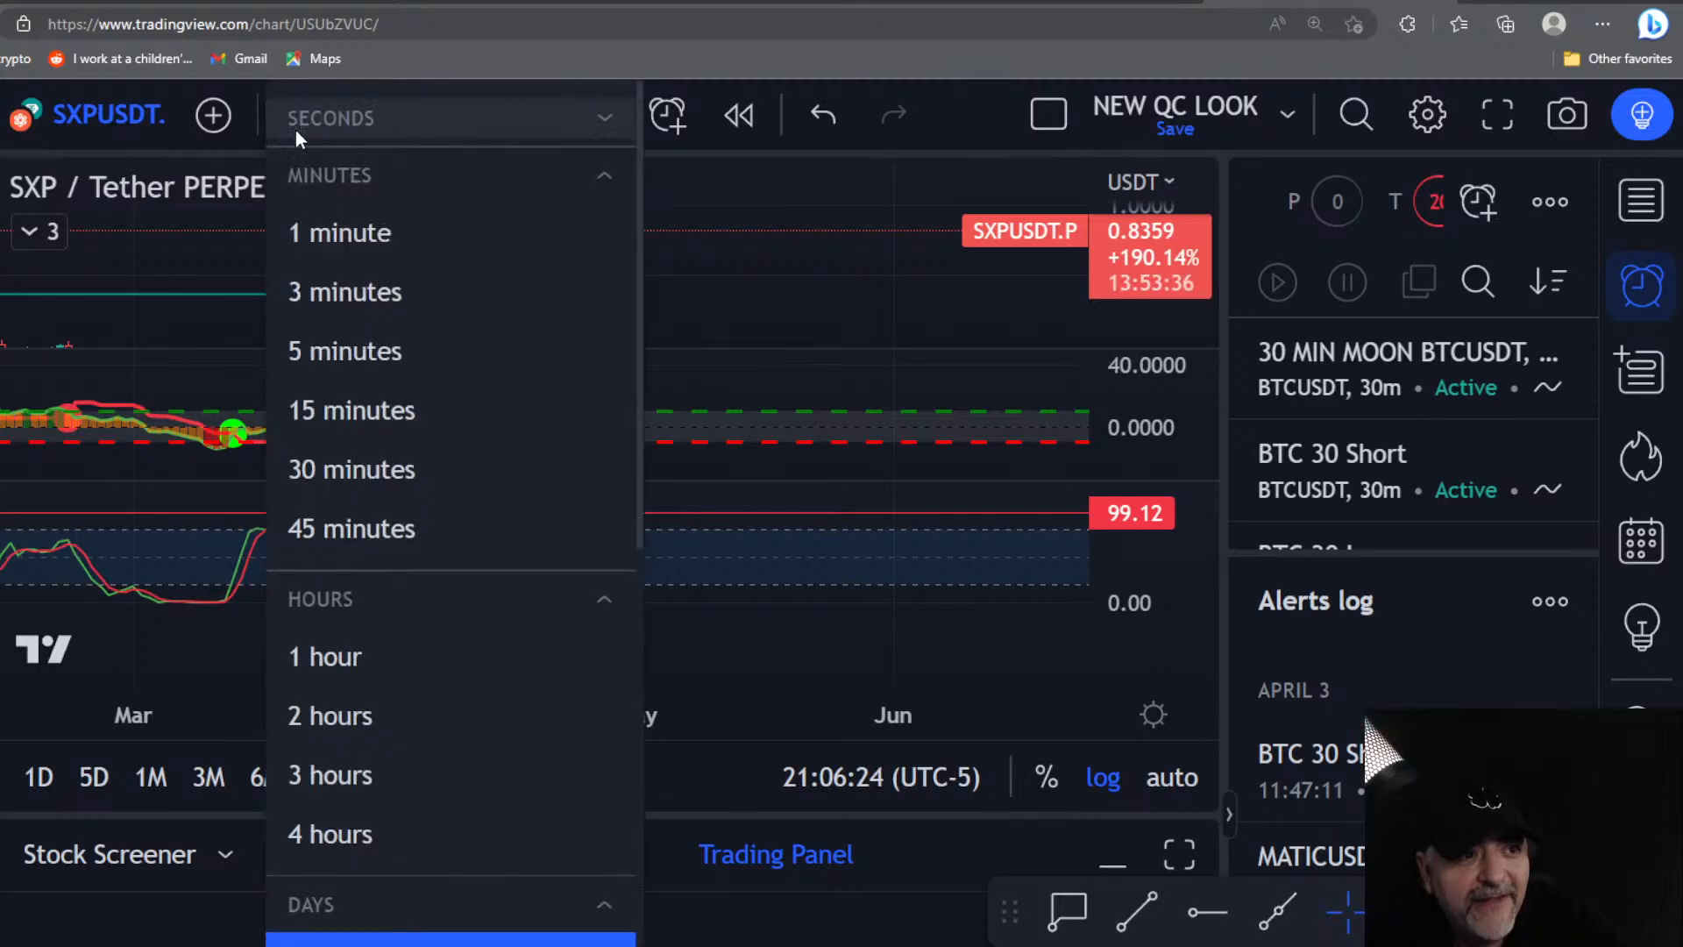
pyautogui.click(274, 833)
pyautogui.scroll(-2, 398, 454)
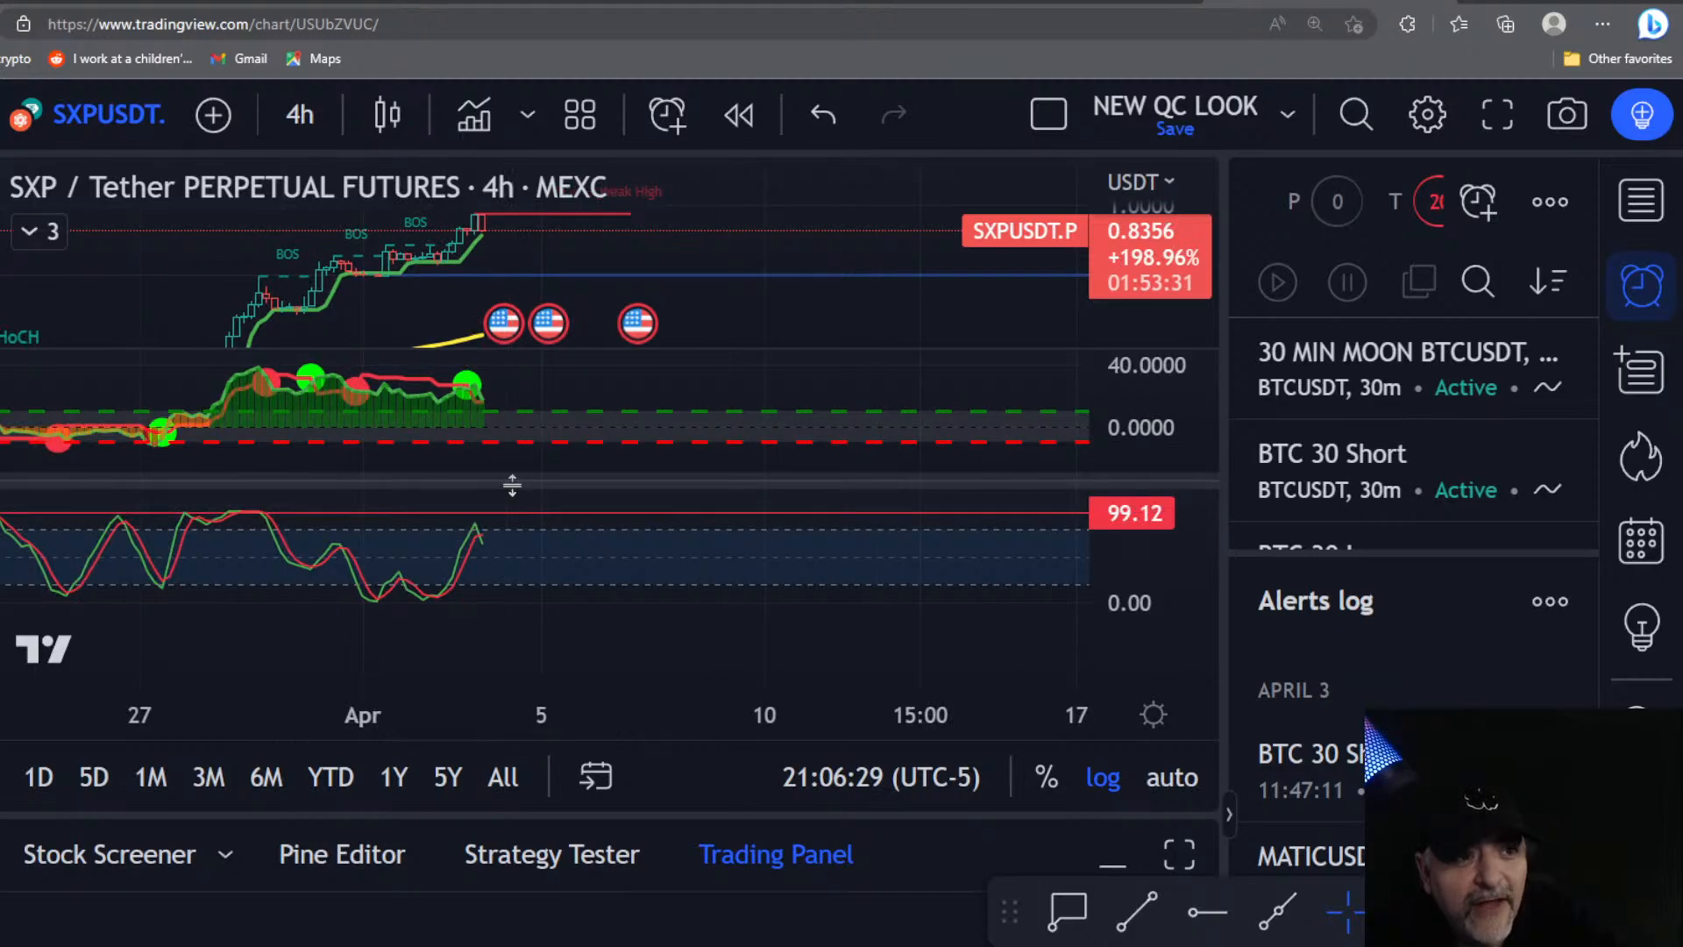
pyautogui.moveTo(511, 488); pyautogui.dragTo(515, 548)
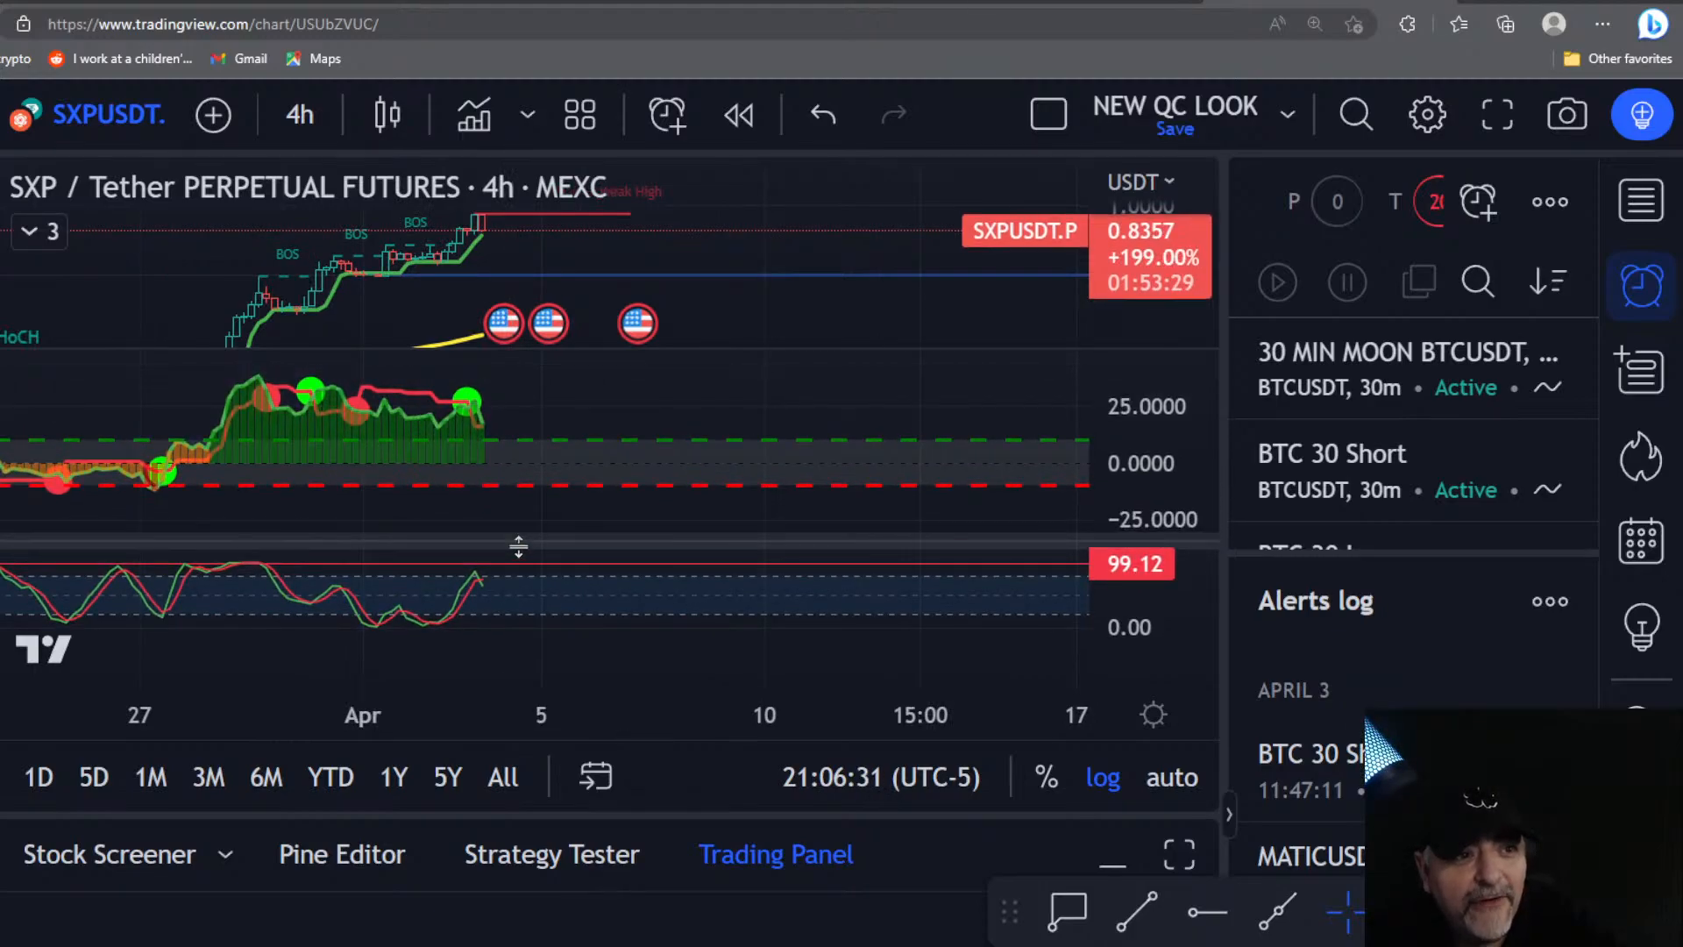
pyautogui.scroll(-1, 403, 591)
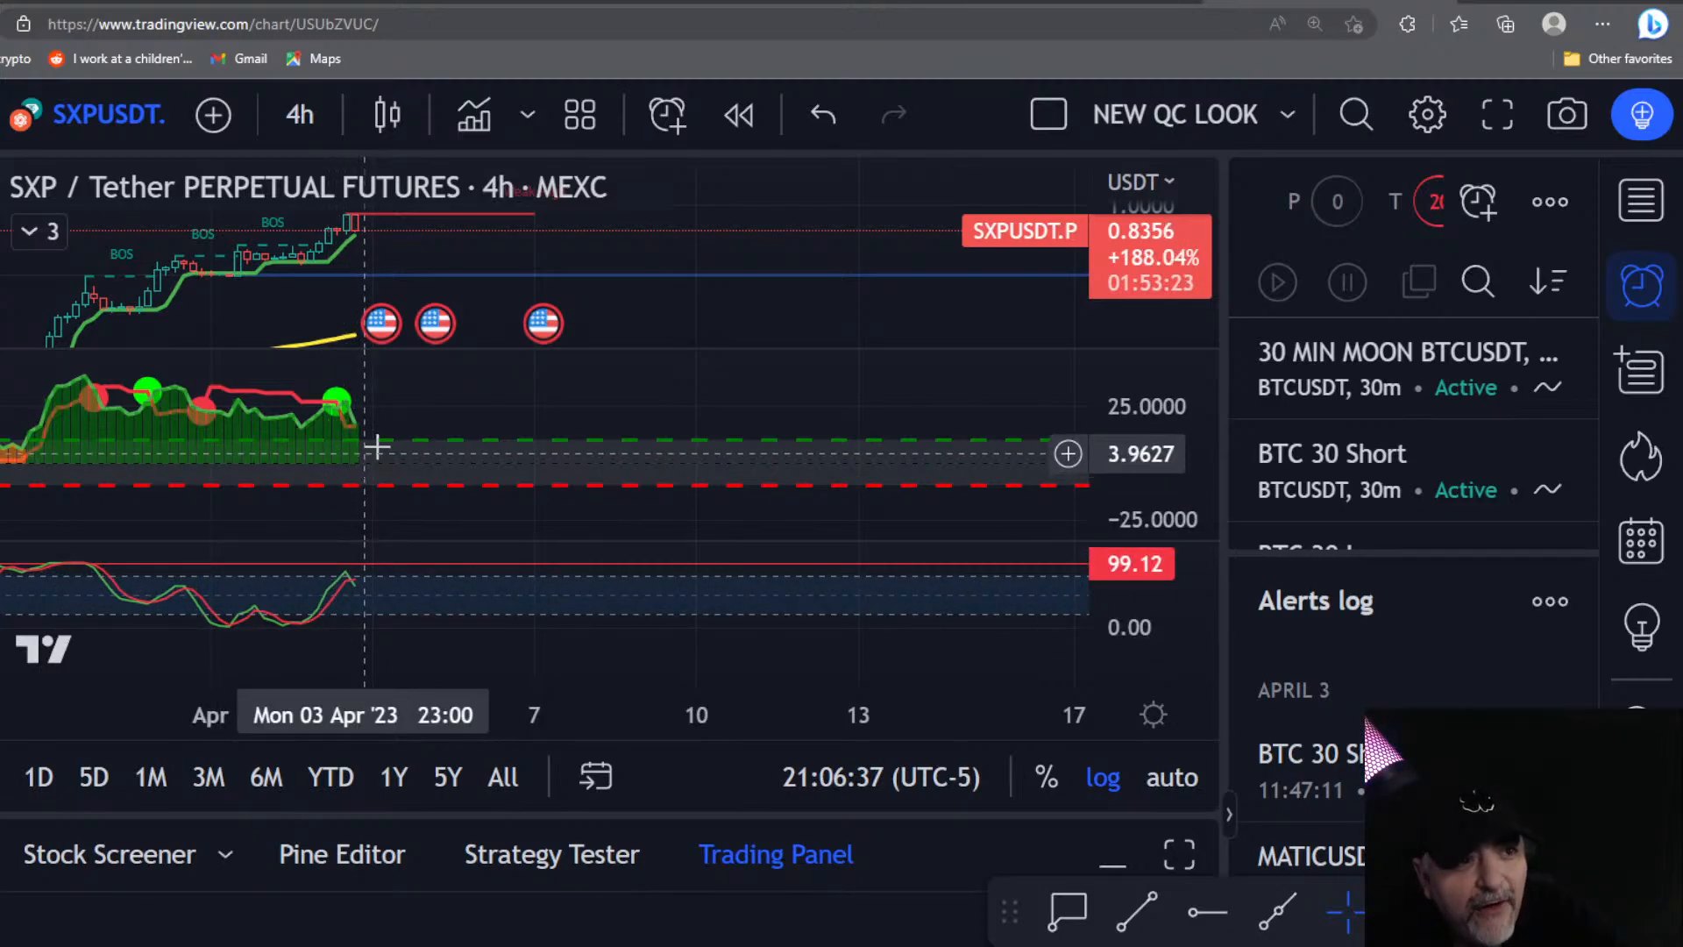
pyautogui.scroll(1, 351, 450)
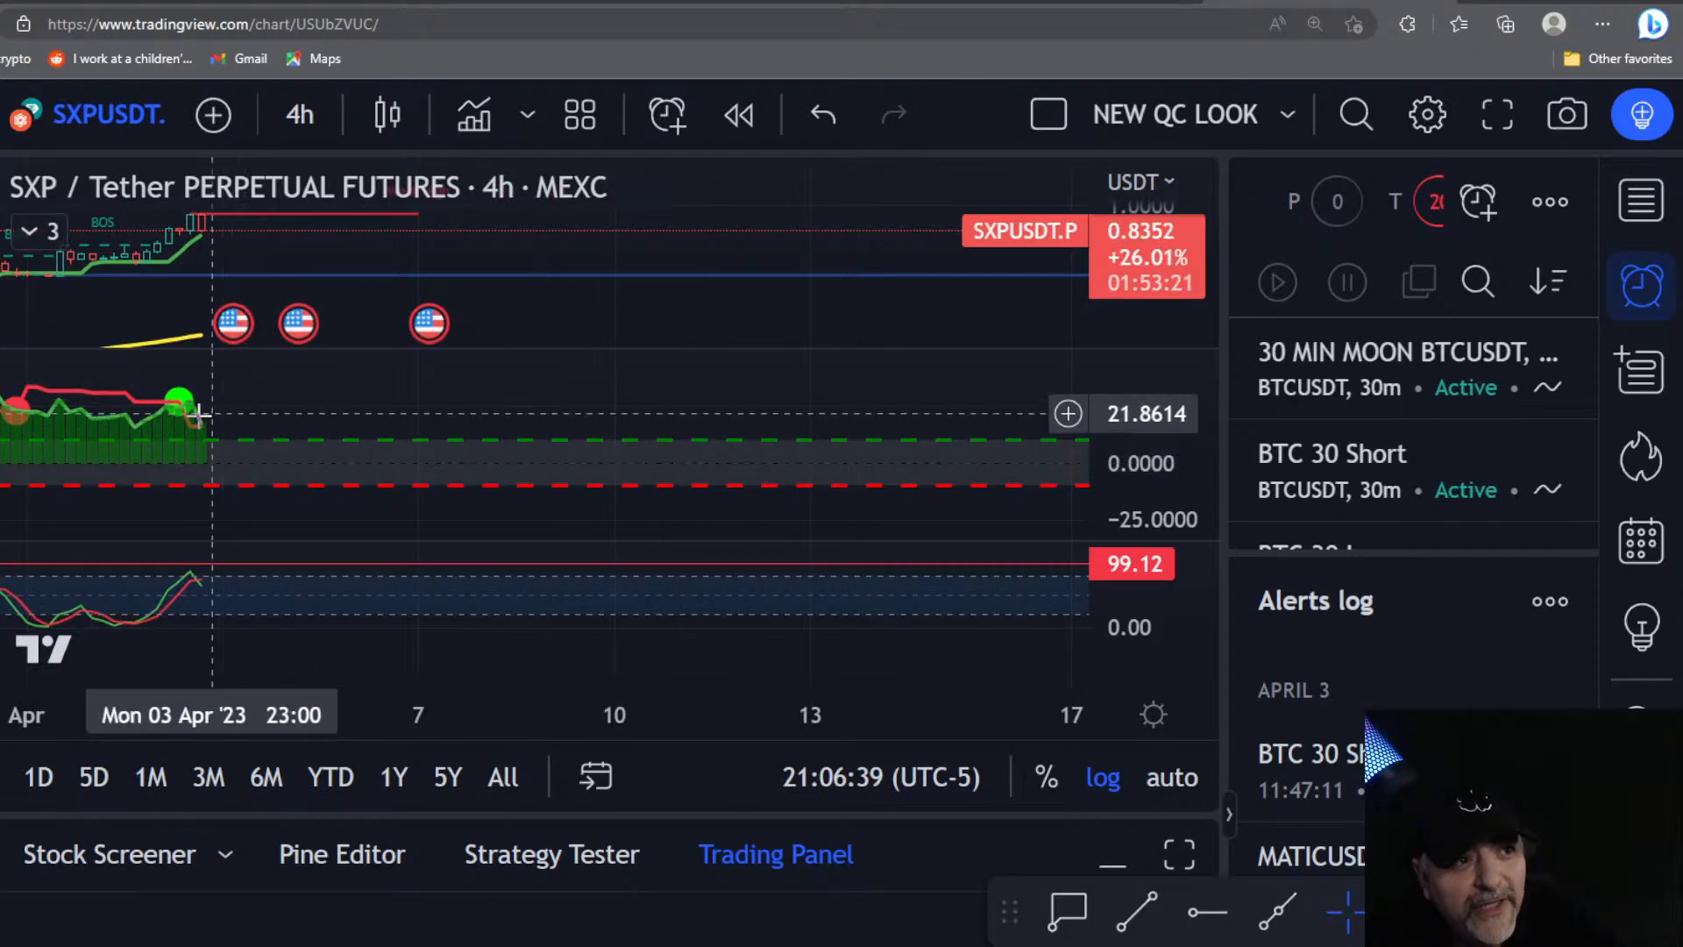
pyautogui.moveTo(516, 304); pyautogui.dragTo(645, 297)
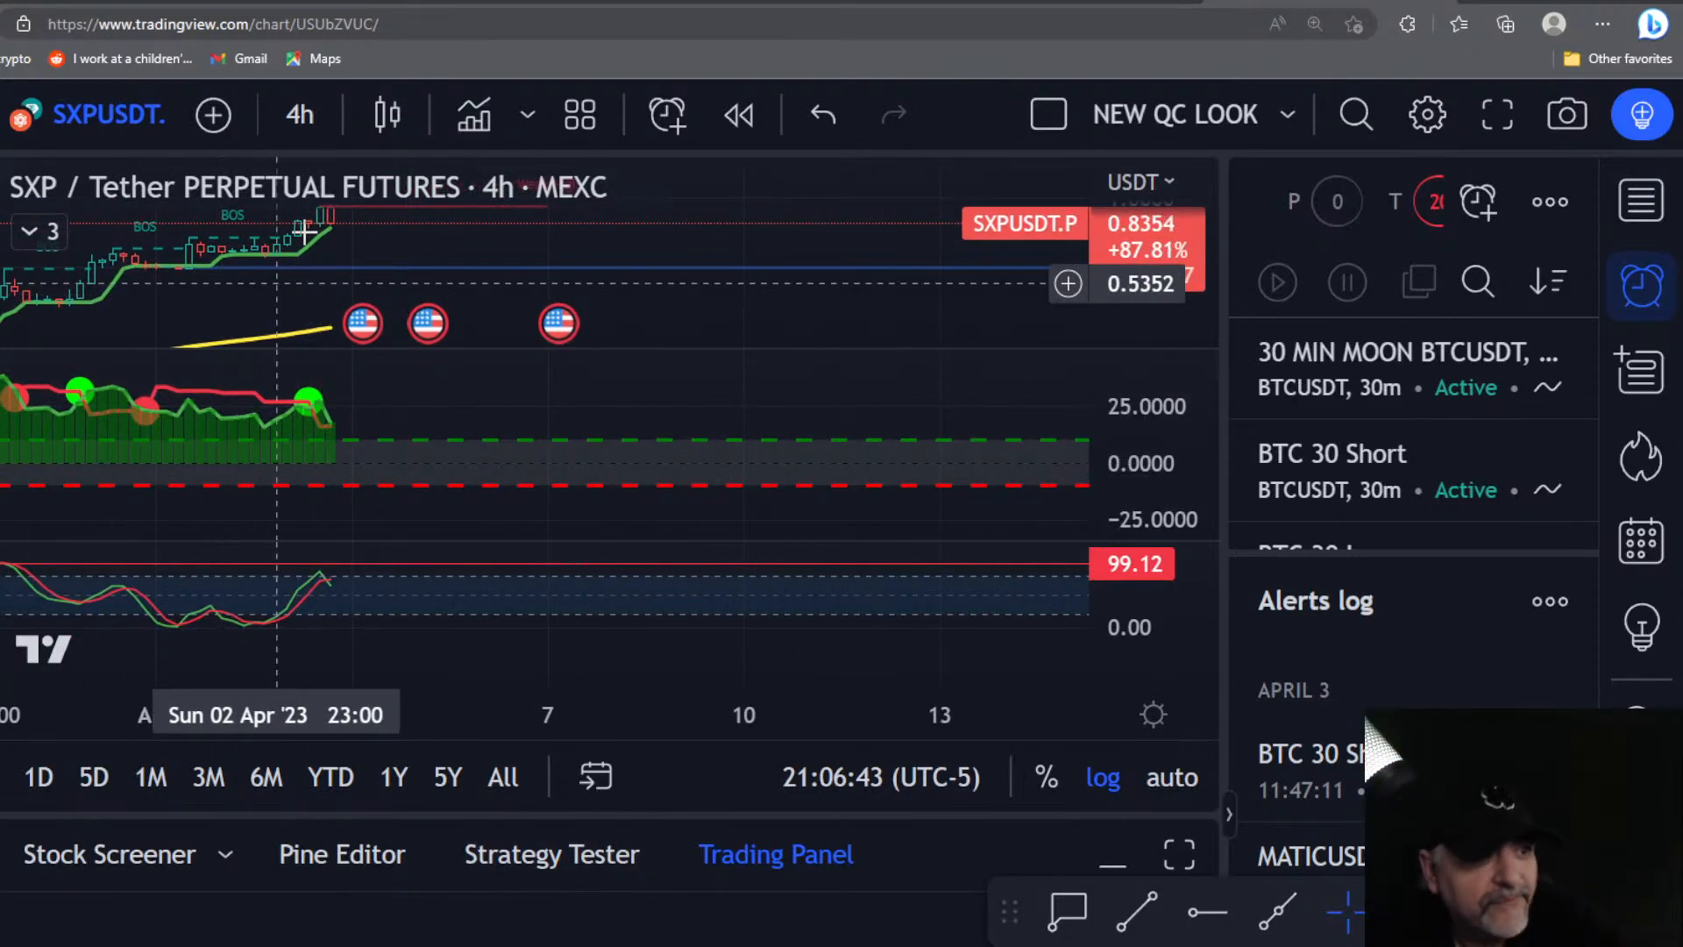
# Step: Switch the chart to the 2-hour interval and show more history to compare the rally with both oscillators
pyautogui.click(299, 115)
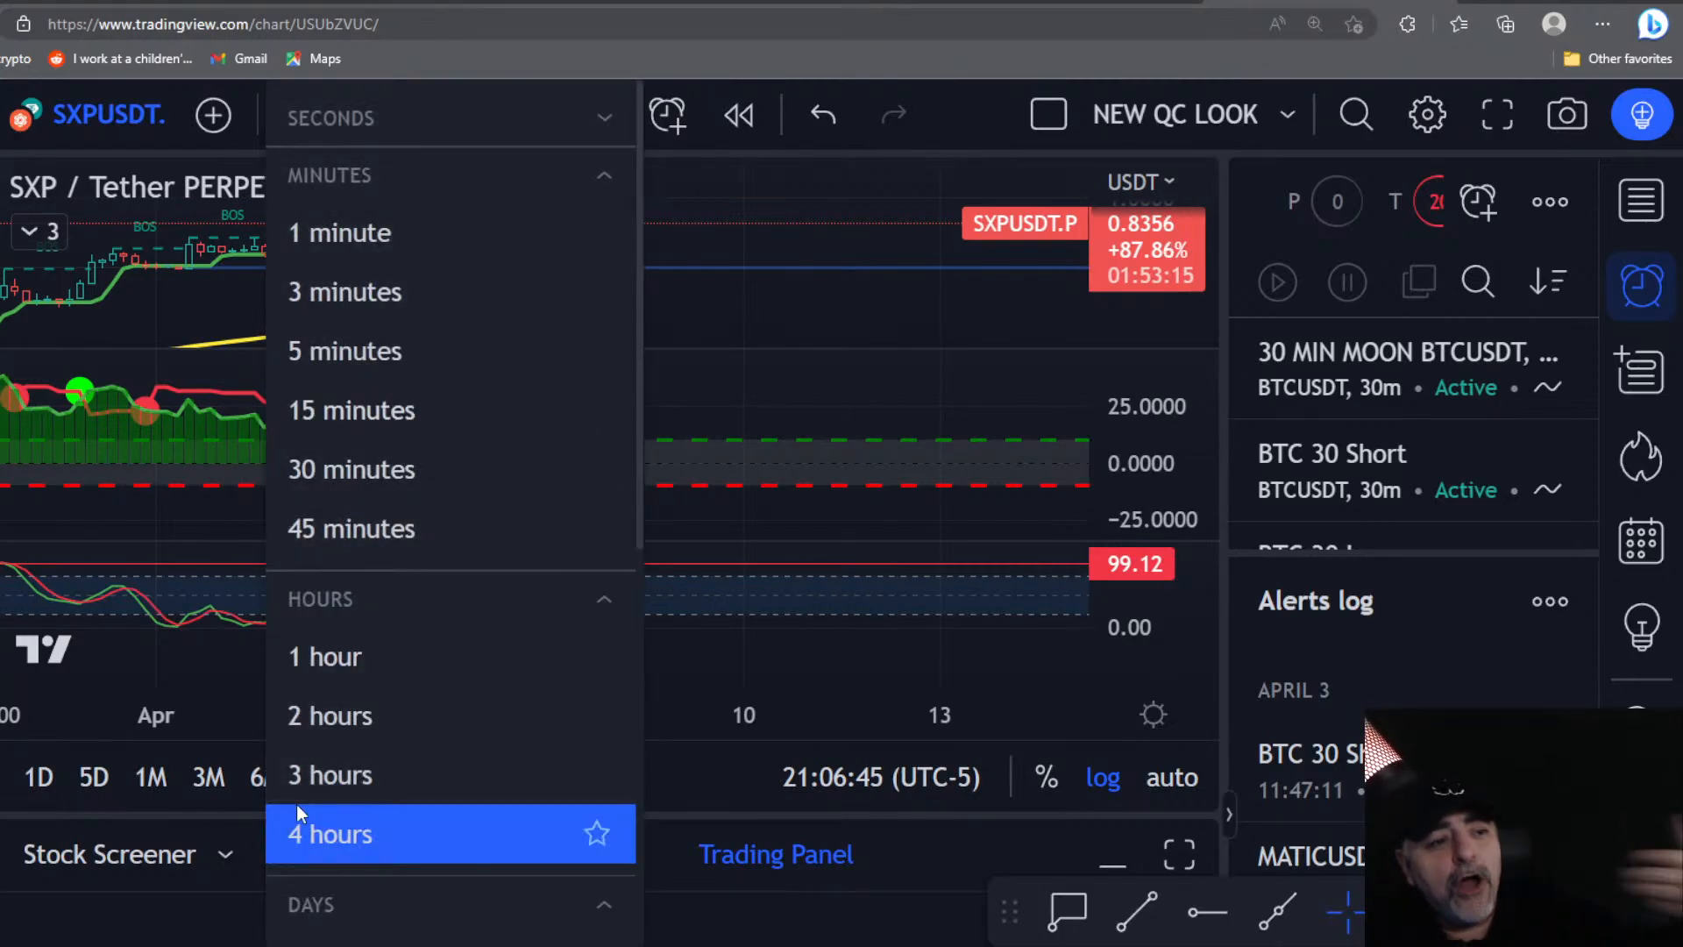
pyautogui.click(291, 717)
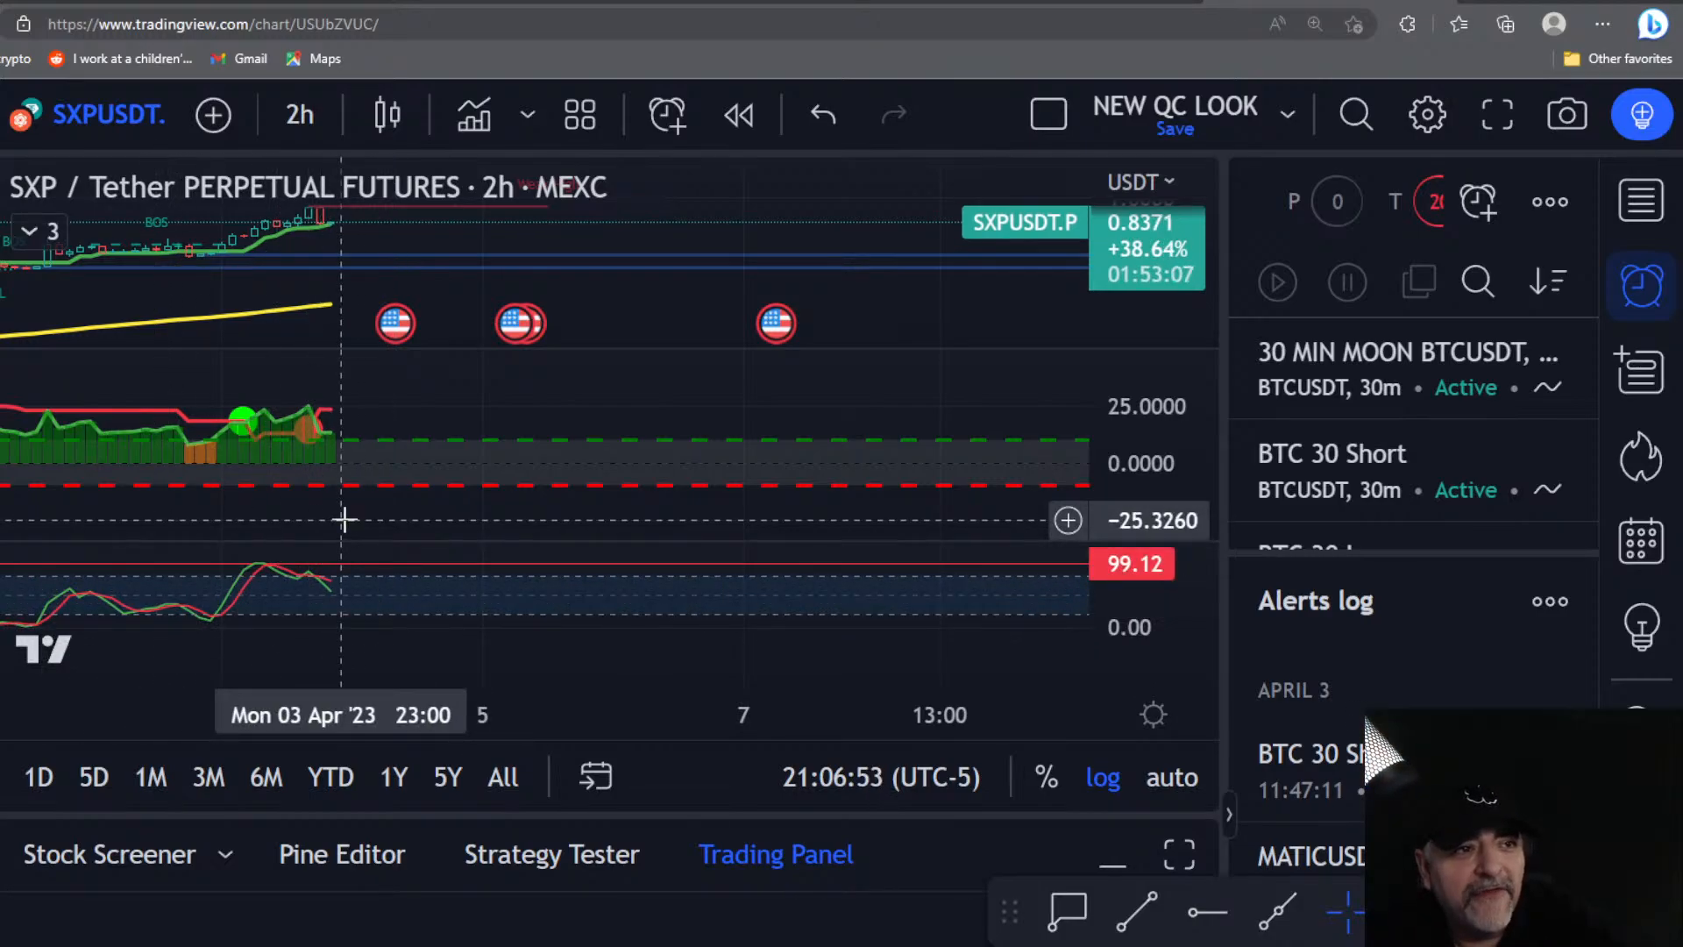
pyautogui.scroll(-2, 324, 307)
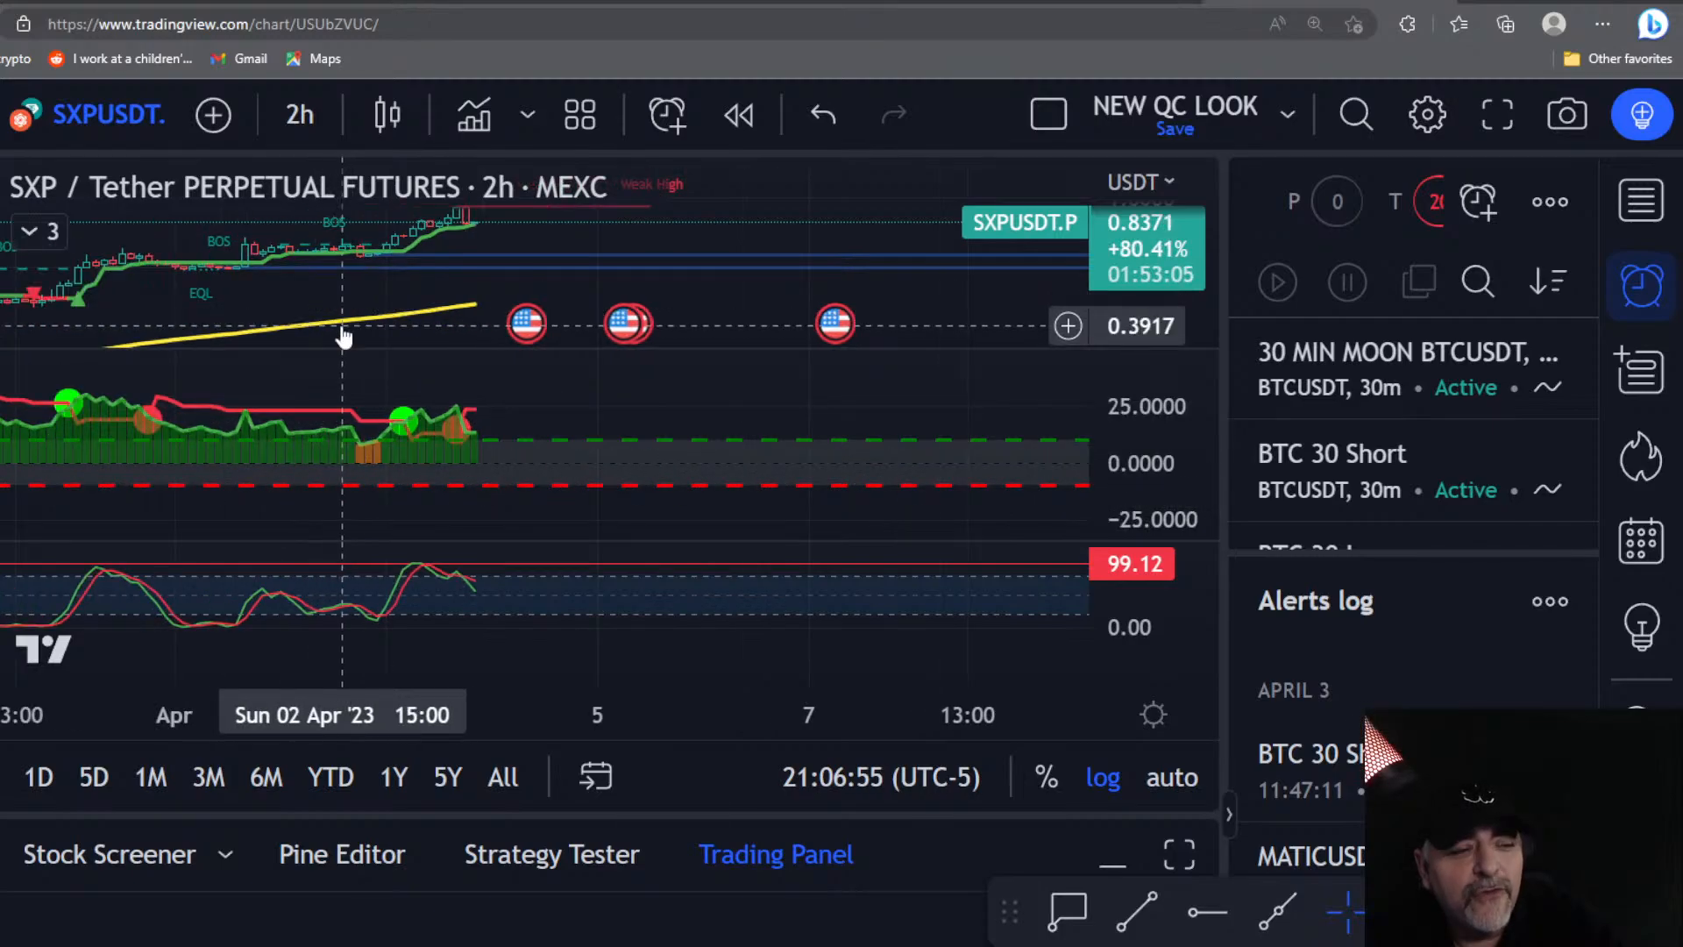
pyautogui.scroll(-3, 343, 338)
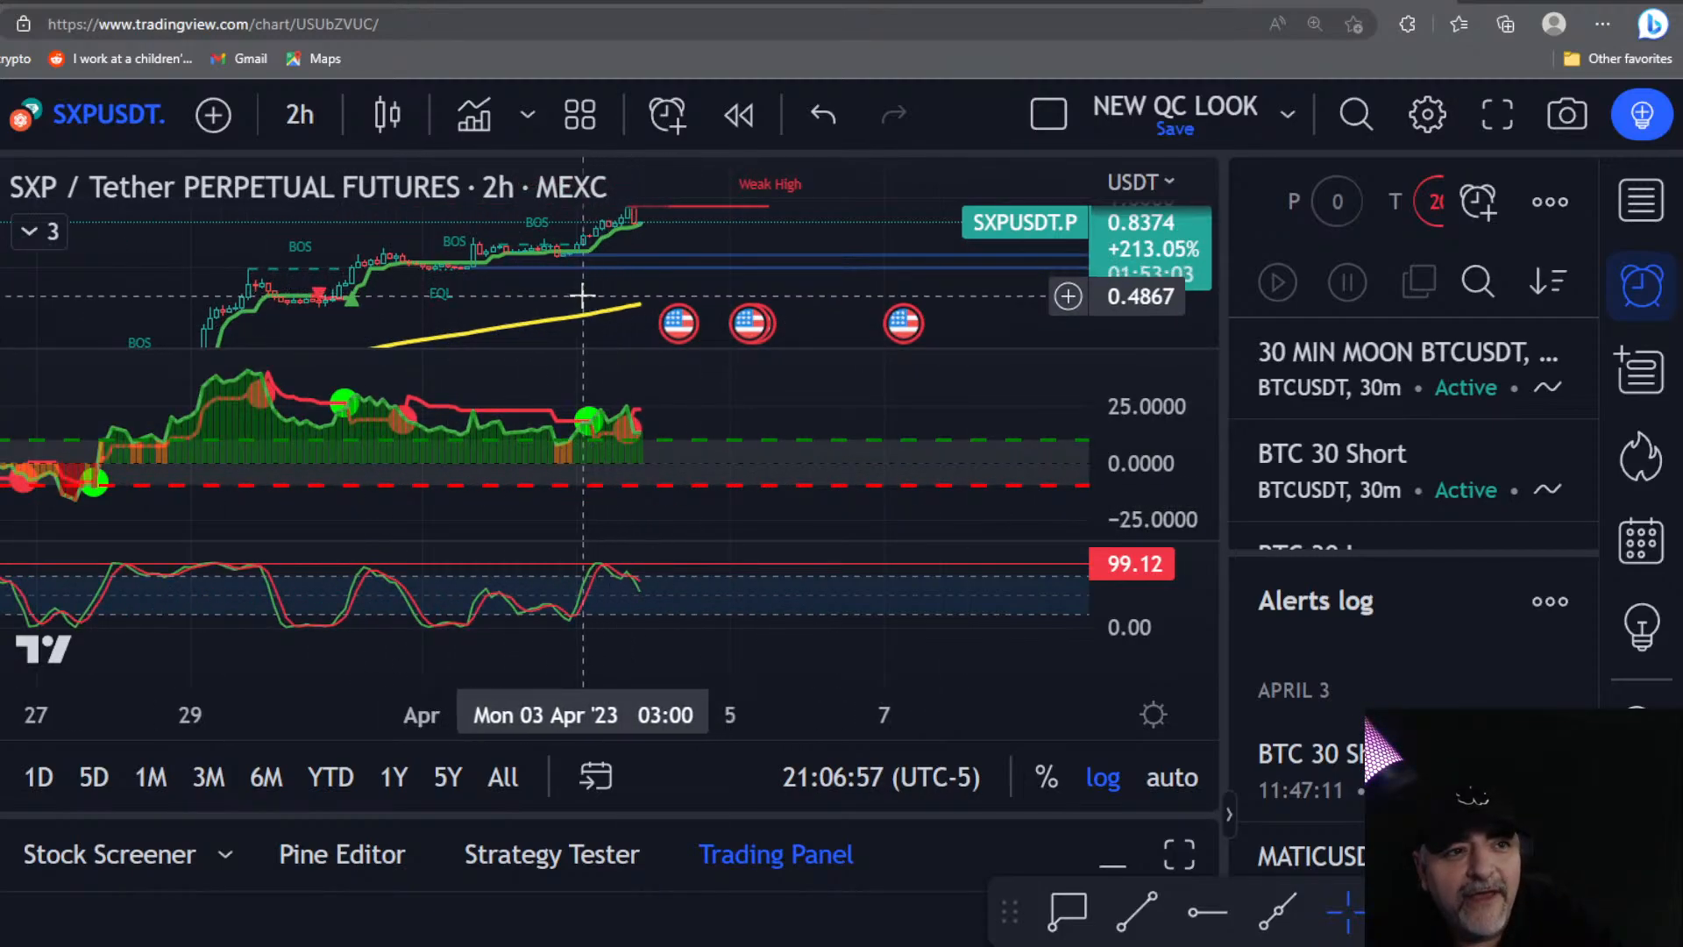
pyautogui.scroll(-3, 491, 276)
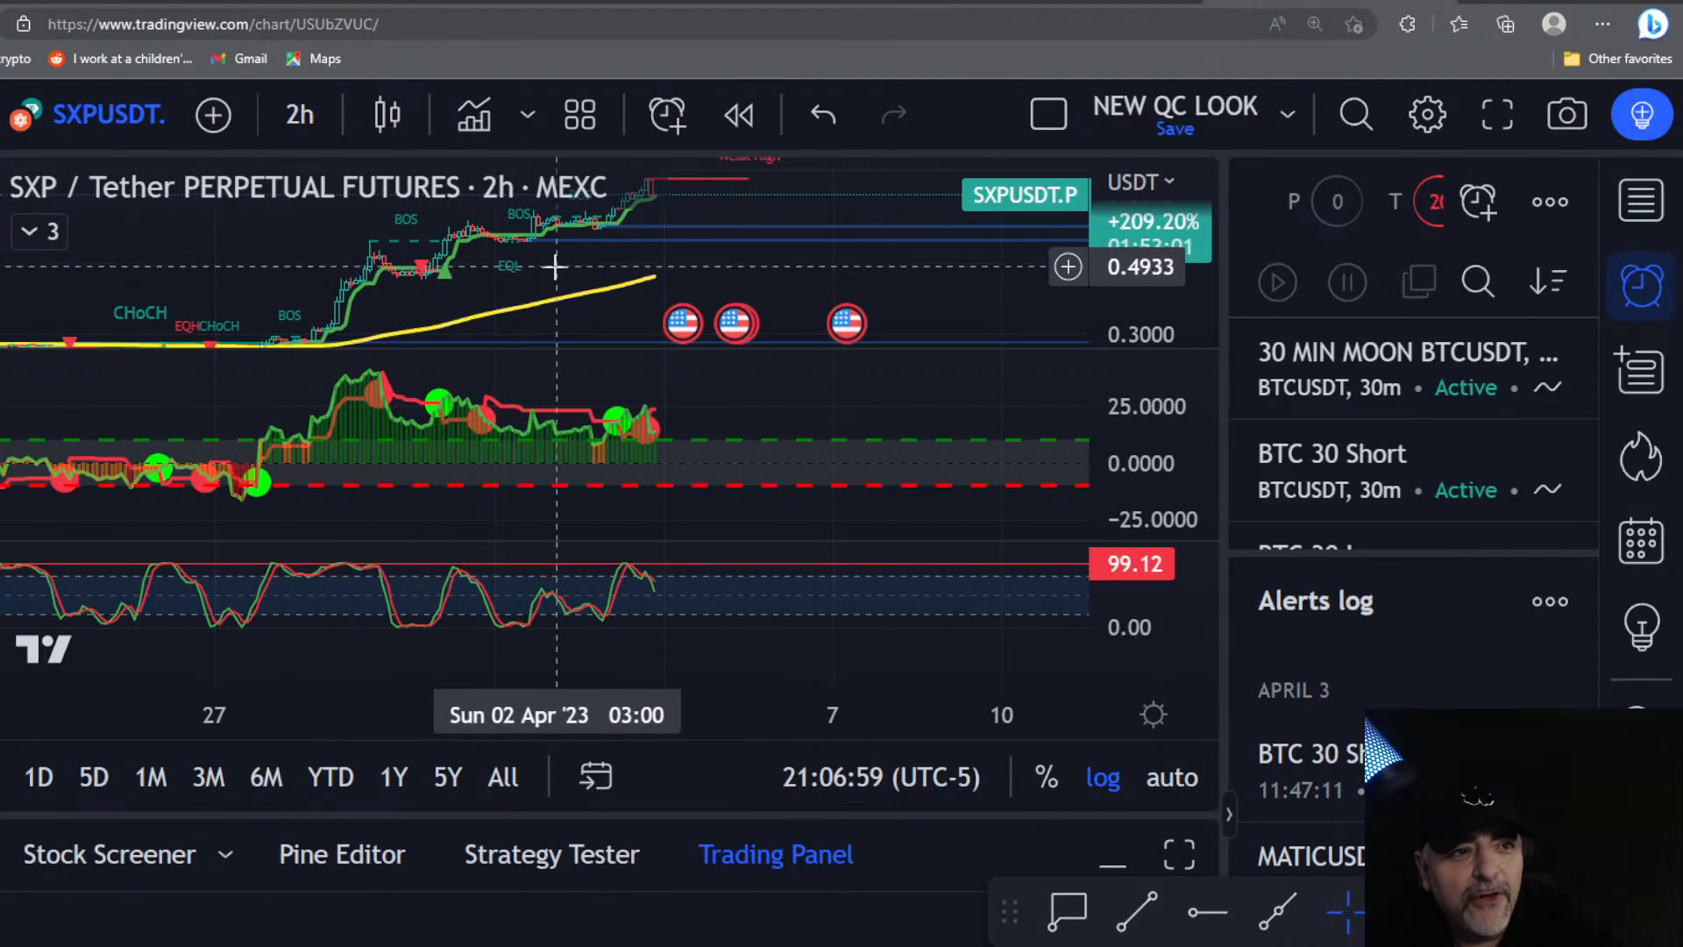
pyautogui.moveTo(555, 266); pyautogui.dragTo(346, 330)
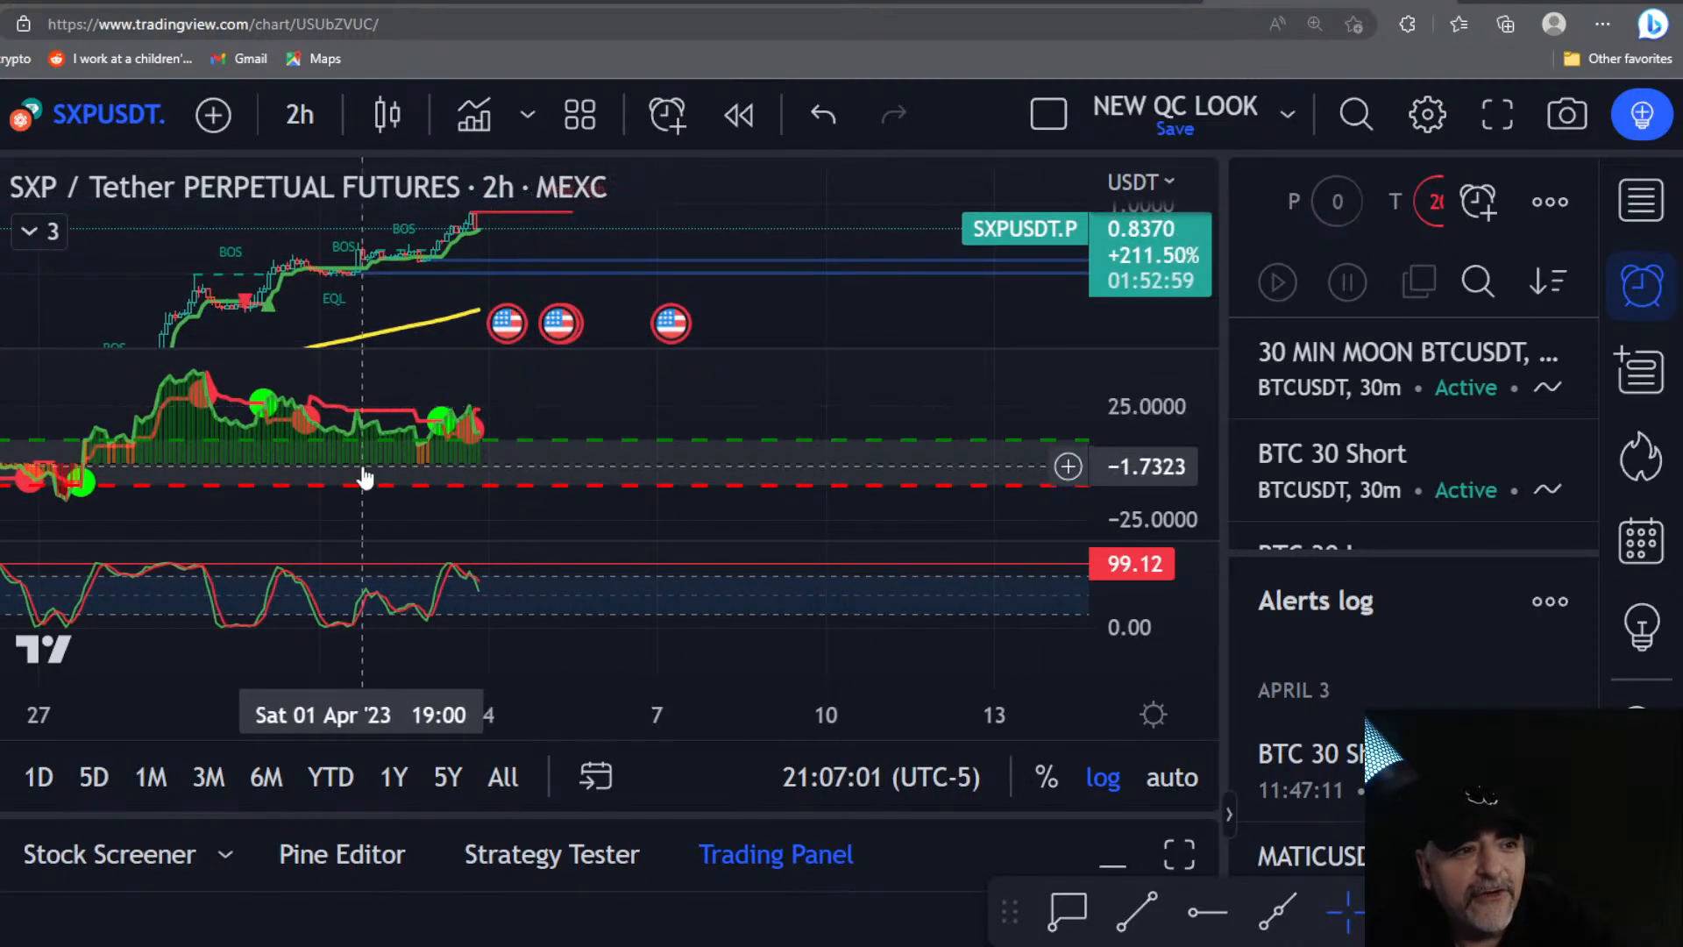
# Step: Zoom in on the latest 2-hour candles and stretch the middle oscillator's scale around its most recent signals
pyautogui.scroll(3, 364, 478)
pyautogui.scroll(-2, 425, 470)
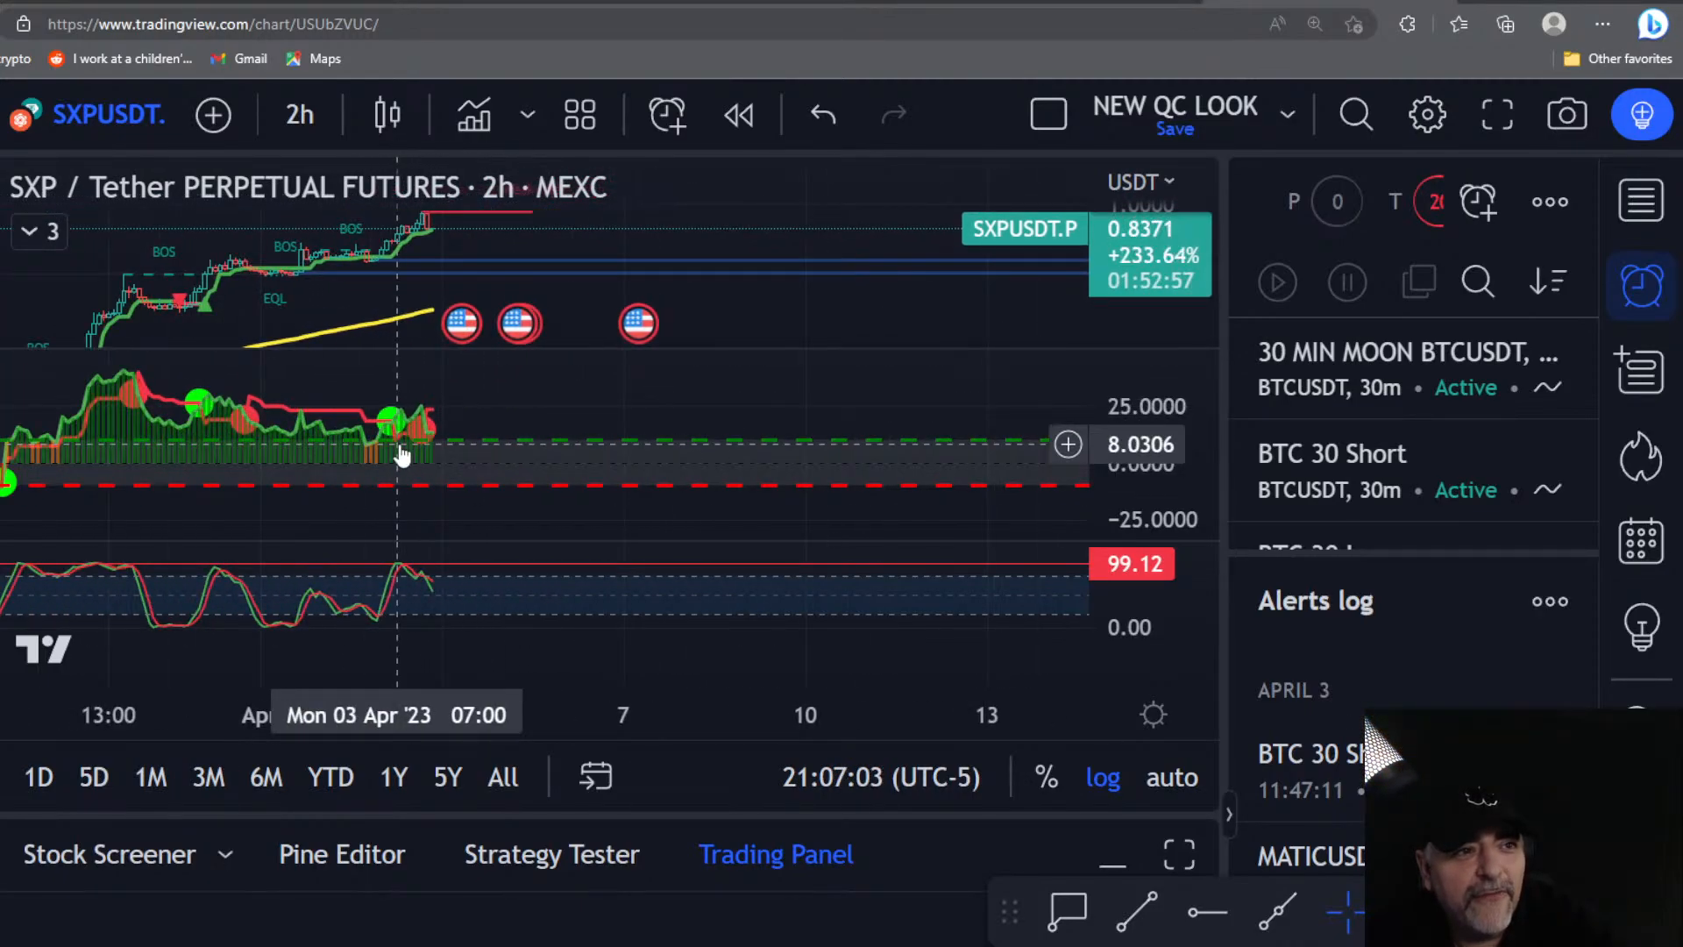
pyautogui.scroll(2, 465, 447)
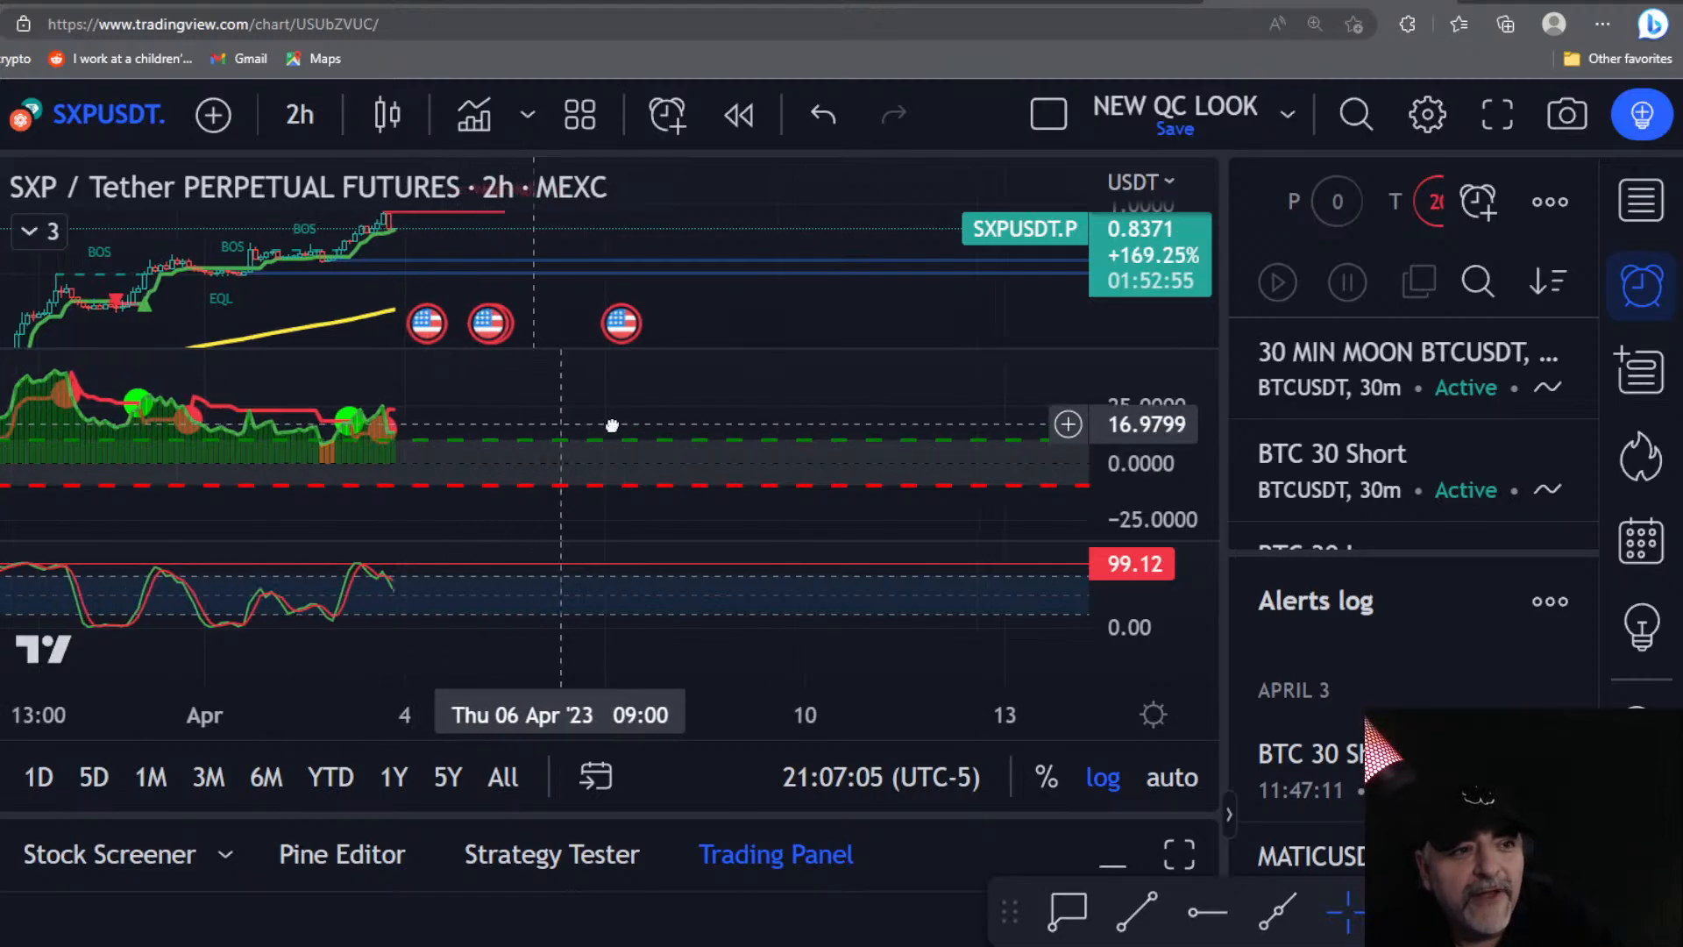
pyautogui.moveTo(612, 425); pyautogui.dragTo(682, 423)
pyautogui.scroll(4, 571, 478)
pyautogui.moveTo(487, 424); pyautogui.dragTo(599, 498)
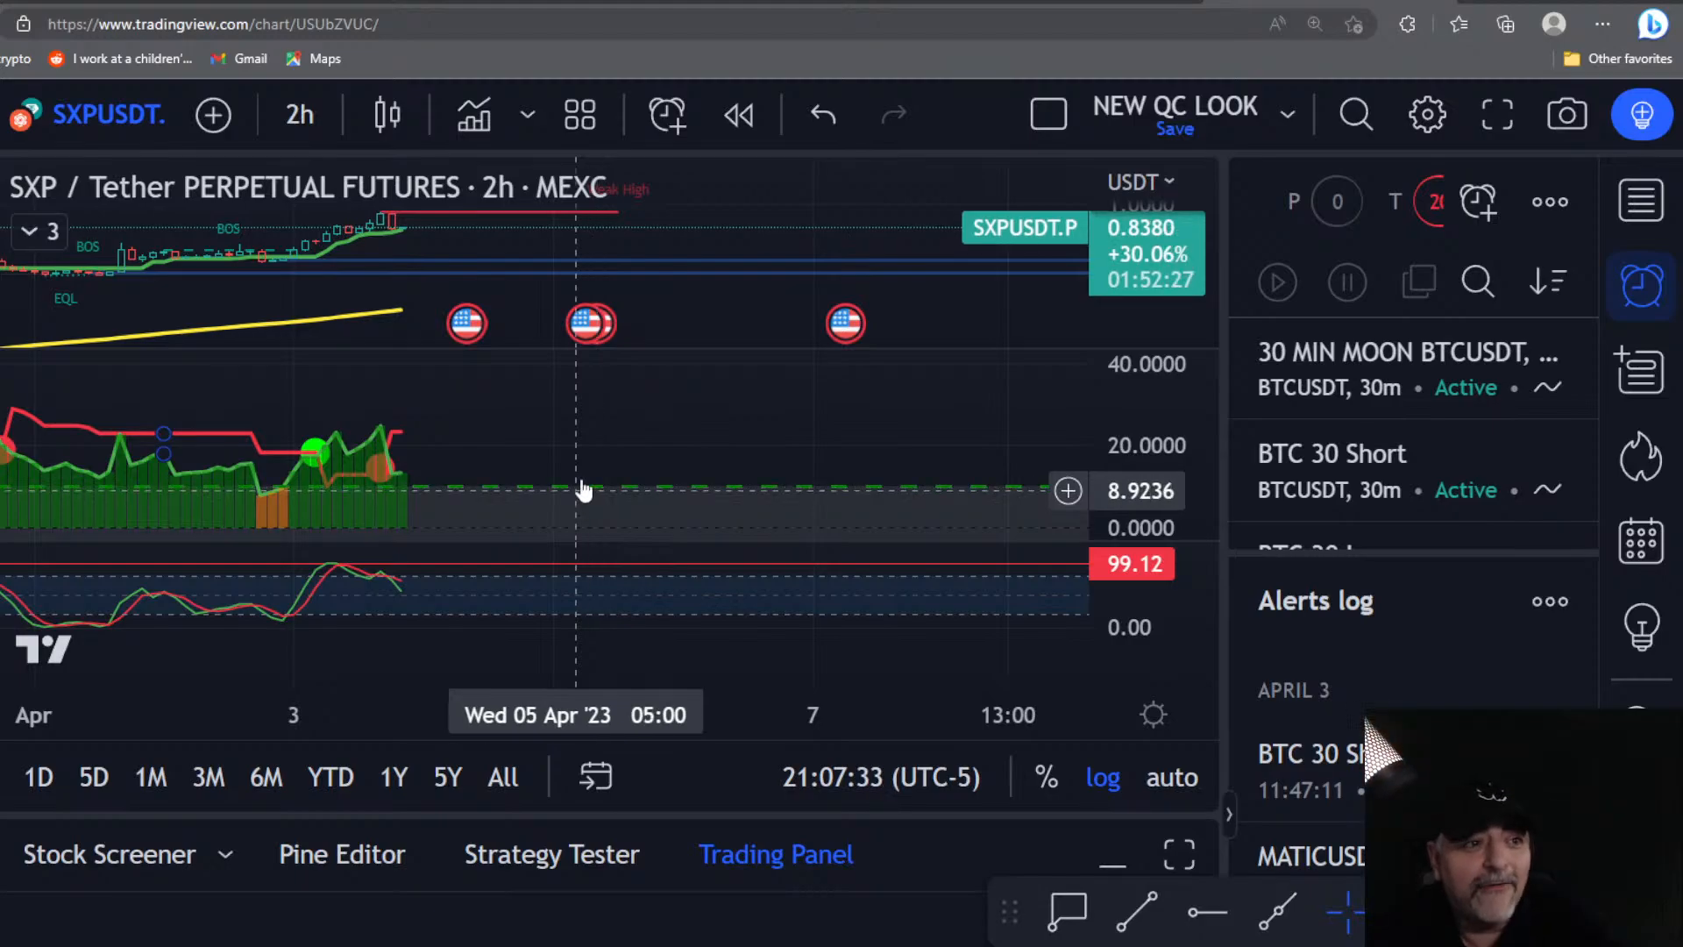
# Step: Switch the chart to the 1-hour interval and draw a horizontal line at -3.54 on the Stoch RSI
pyautogui.click(302, 112)
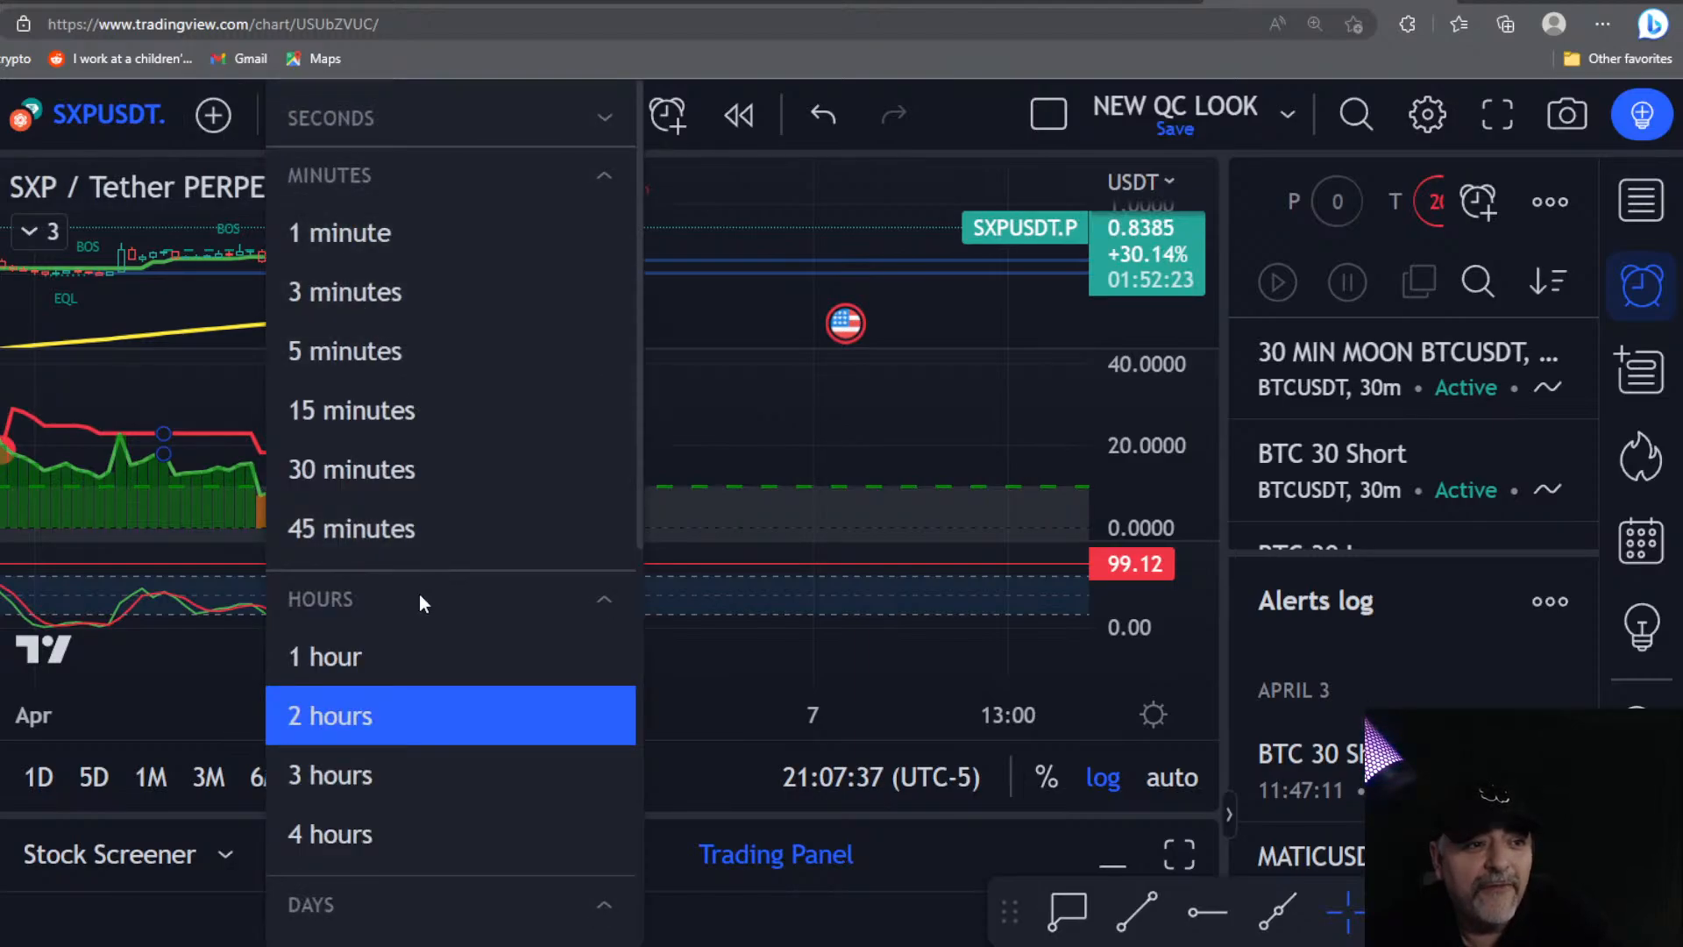
pyautogui.click(378, 662)
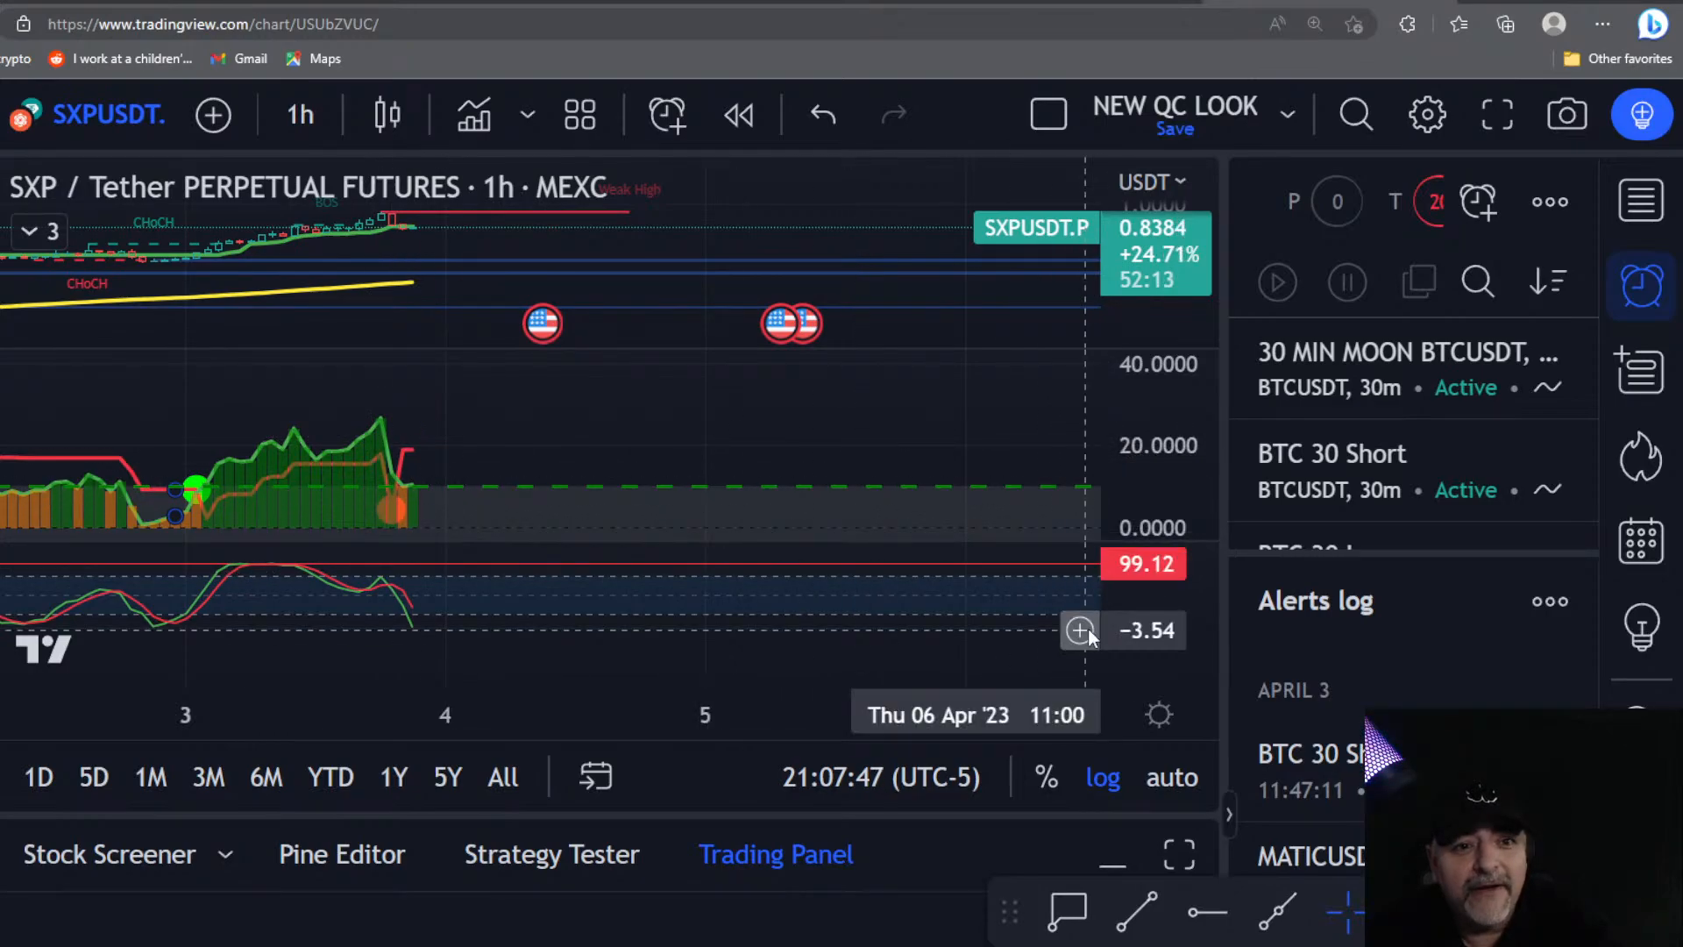
pyautogui.click(1081, 630)
pyautogui.click(911, 771)
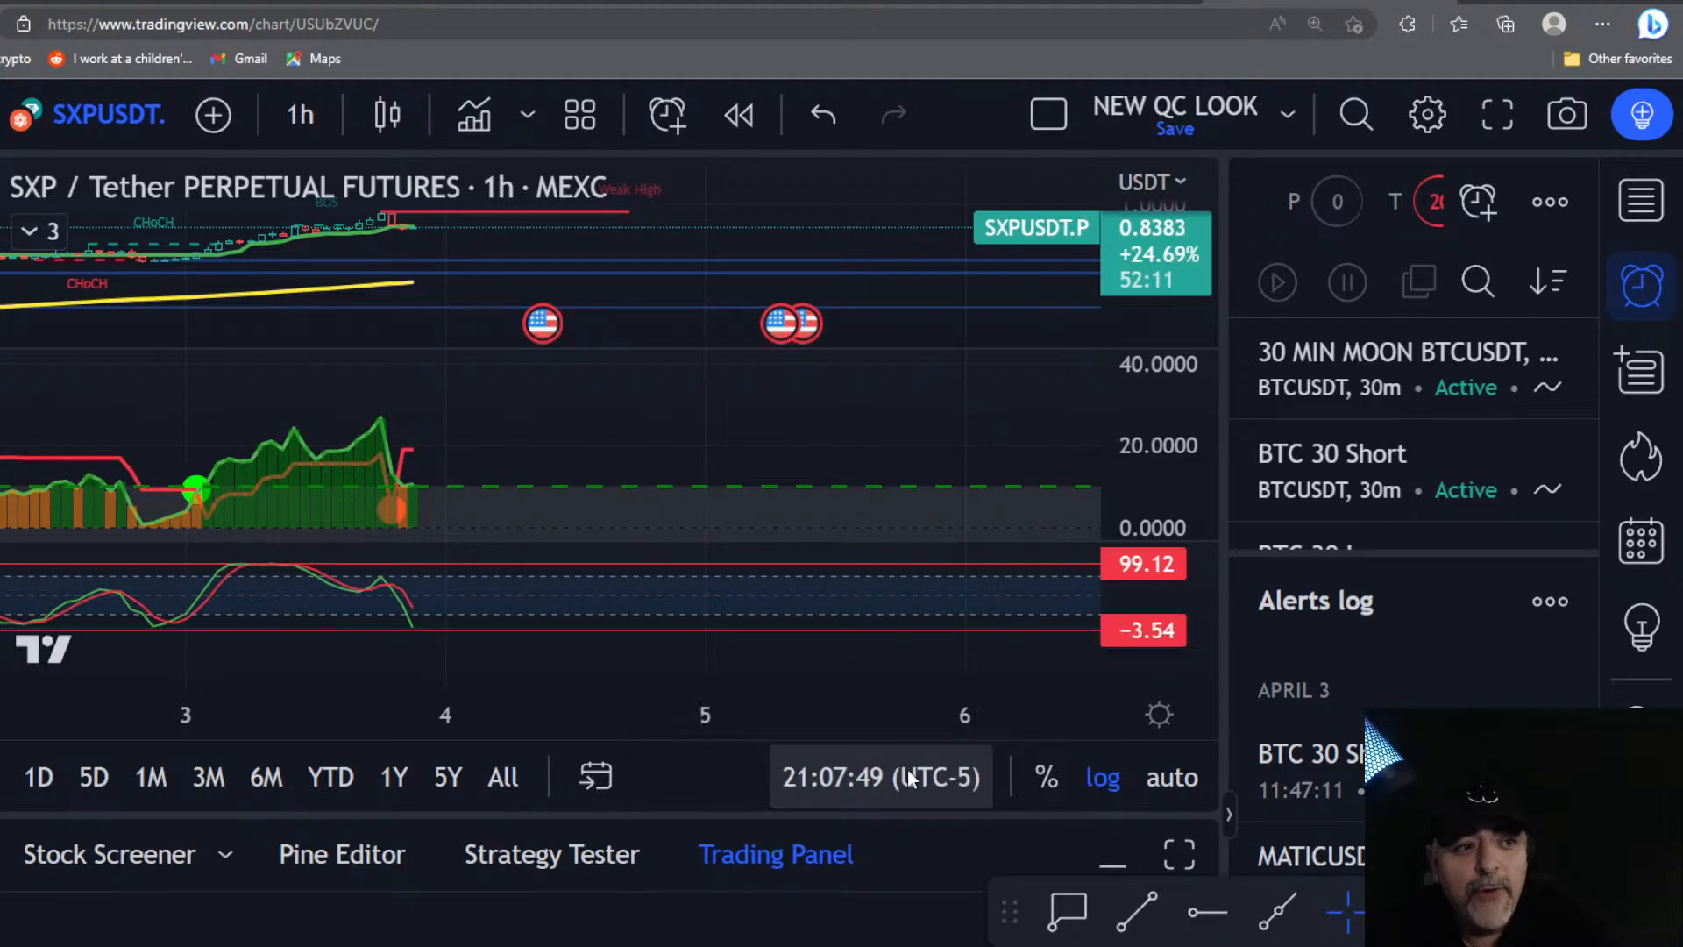
# Step: Compare a longer stretch of hourly history with both oscillators and enlarge the price pane
pyautogui.scroll(-2, 839, 633)
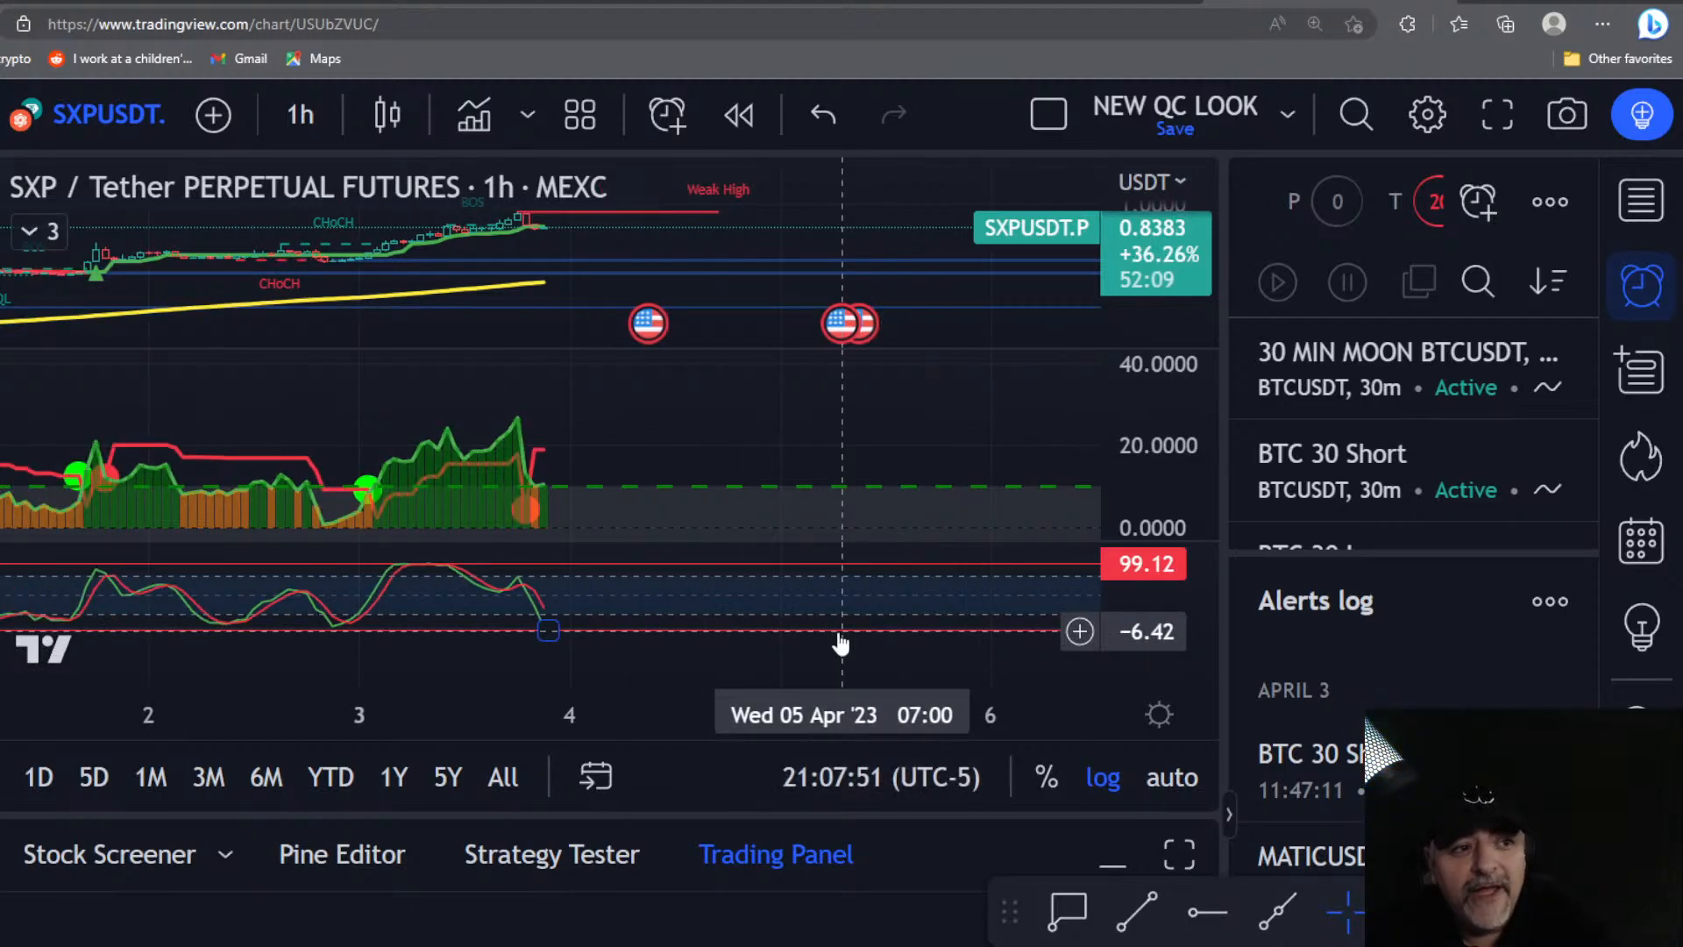
pyautogui.scroll(-4, 842, 639)
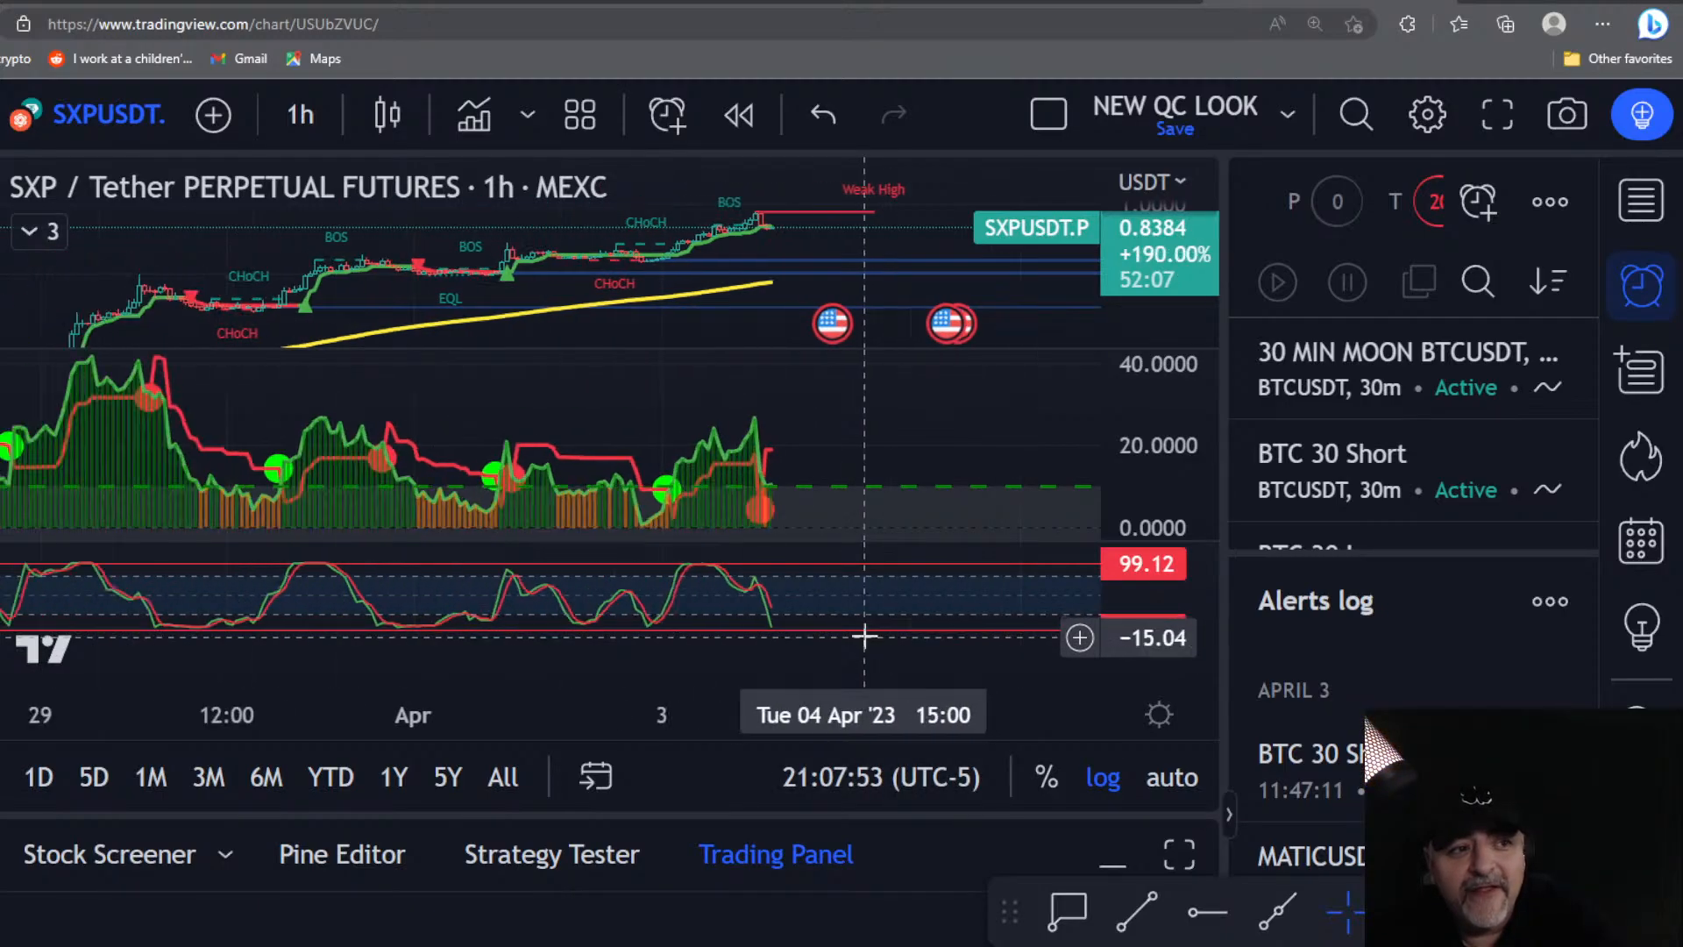
pyautogui.scroll(3, 868, 644)
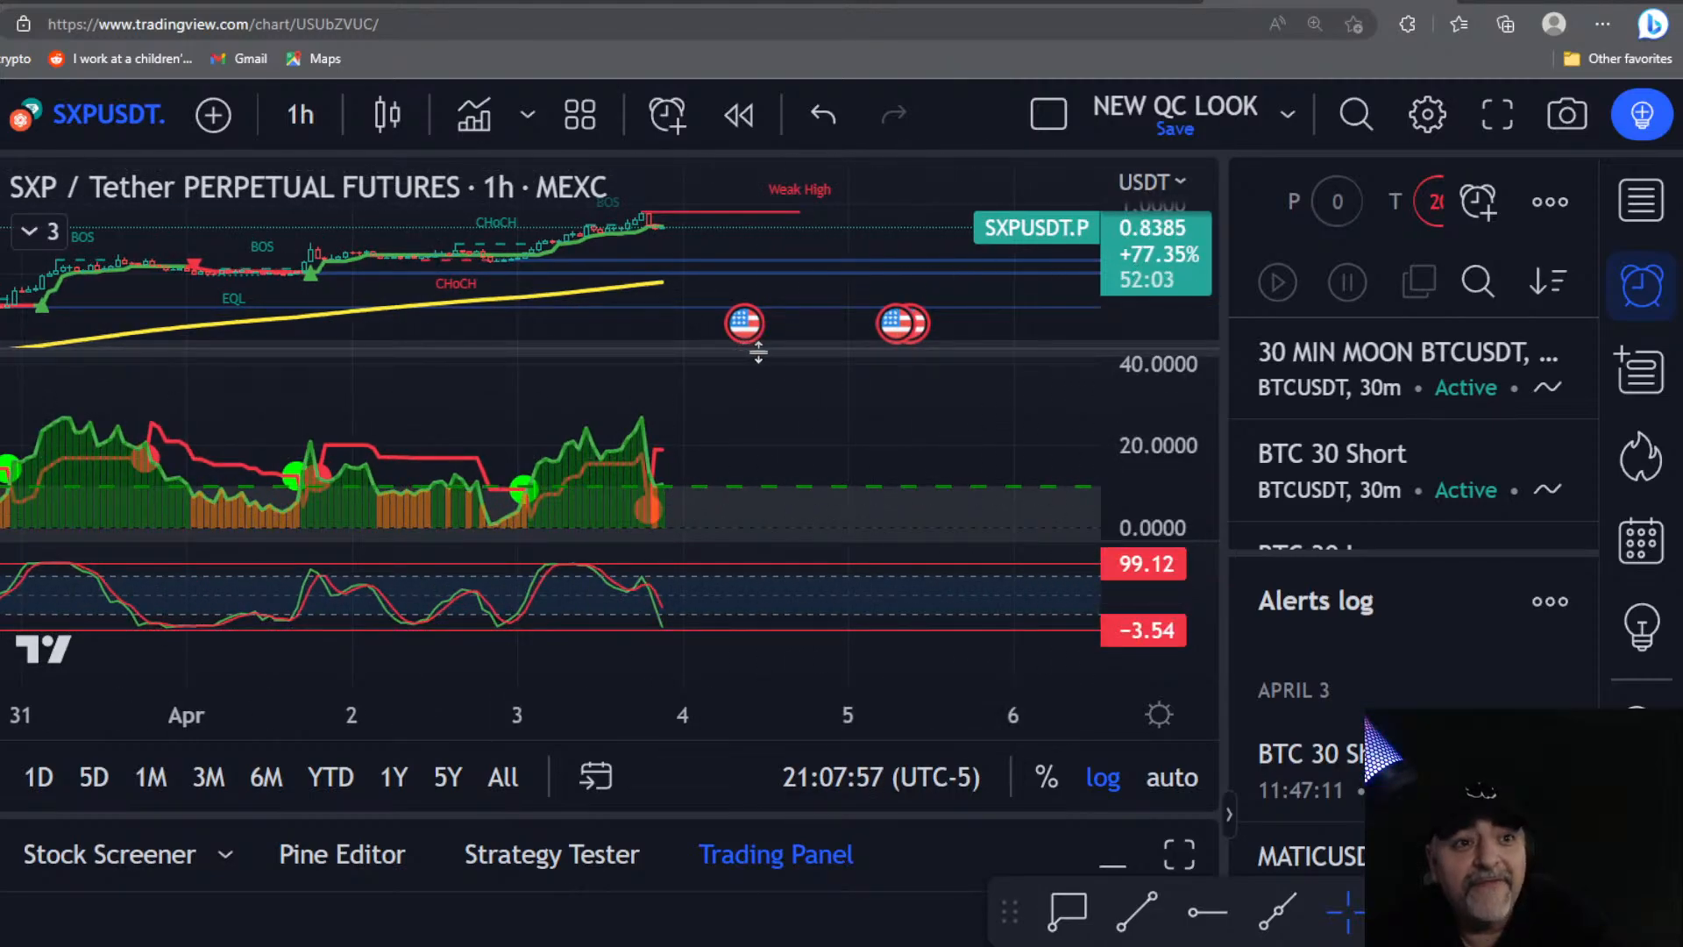
pyautogui.moveTo(763, 347); pyautogui.dragTo(780, 426)
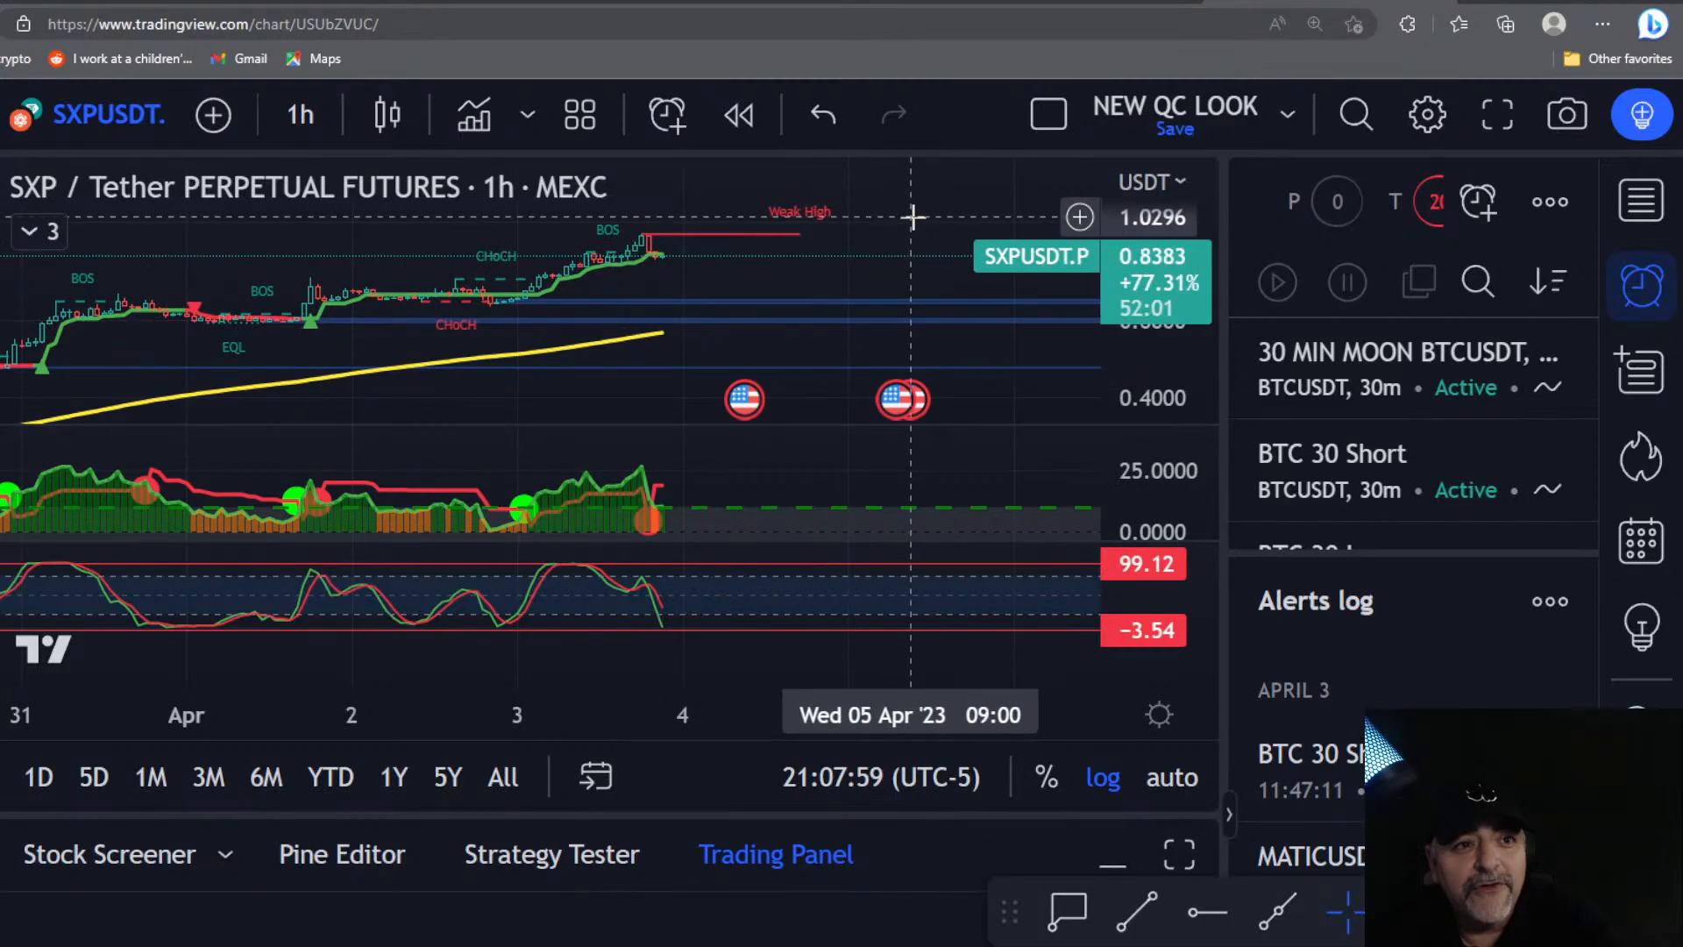
pyautogui.moveTo(917, 315); pyautogui.dragTo(921, 238)
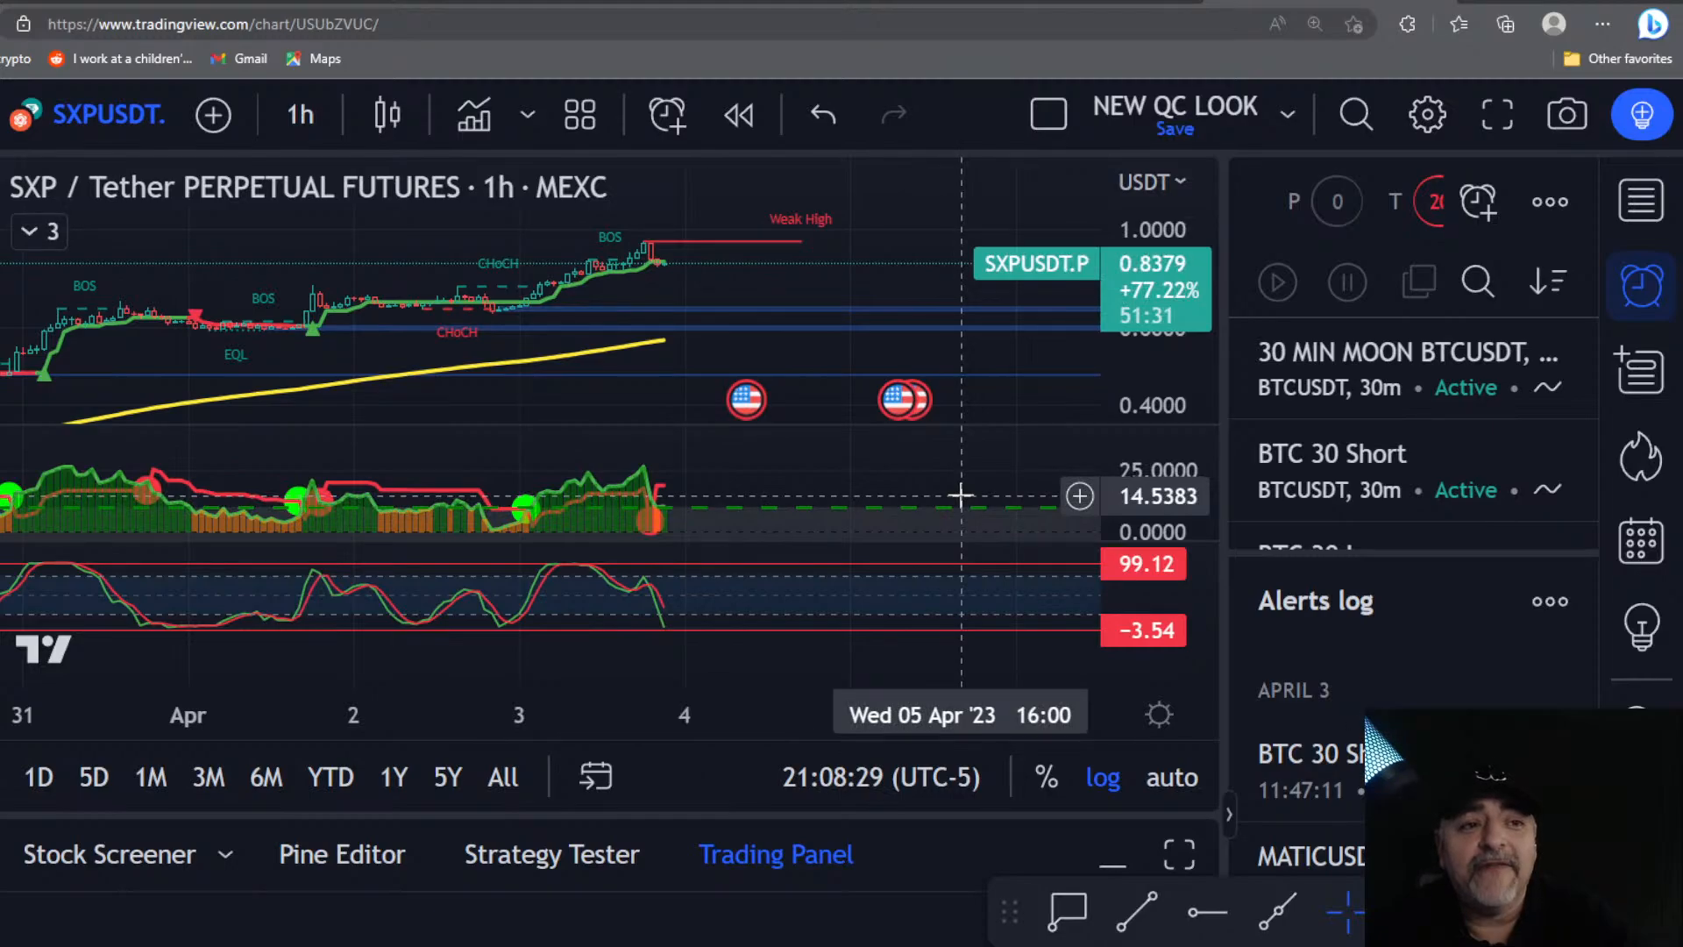
# Step: Stretch the price scale and zoom in on the latest hourly candles beneath the weak high line
pyautogui.scroll(-2, 970, 462)
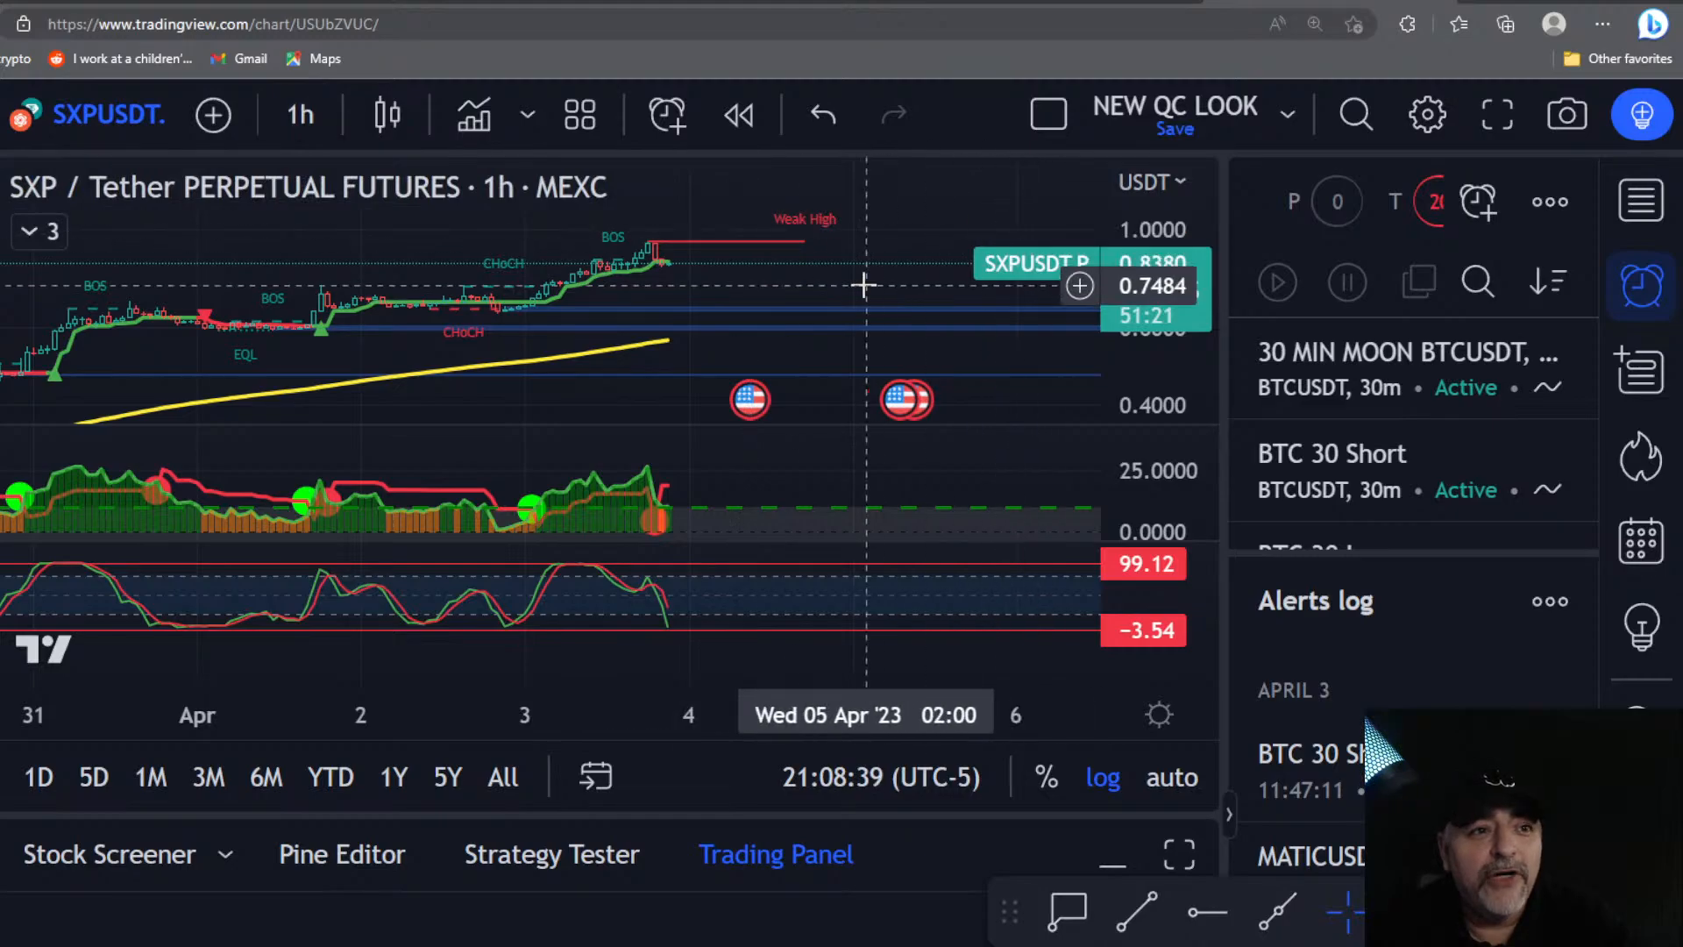
pyautogui.moveTo(854, 270); pyautogui.dragTo(825, 364)
pyautogui.moveTo(1112, 377); pyautogui.dragTo(1108, 323)
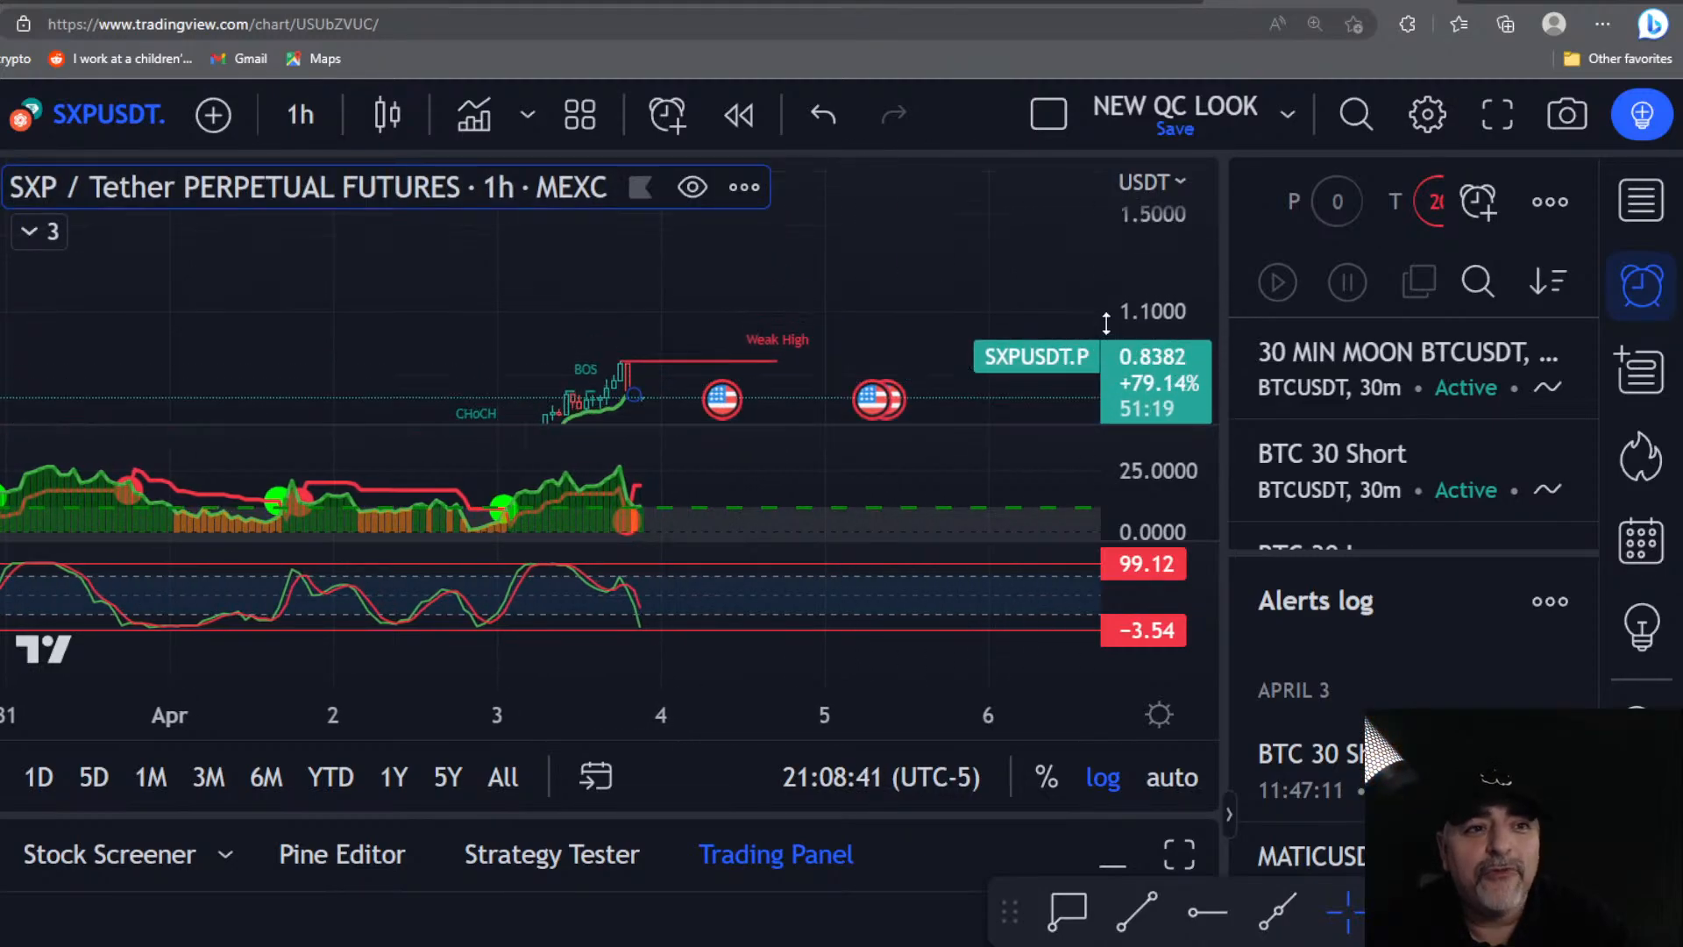
pyautogui.moveTo(902, 329); pyautogui.dragTo(910, 260)
pyautogui.scroll(2, 651, 399)
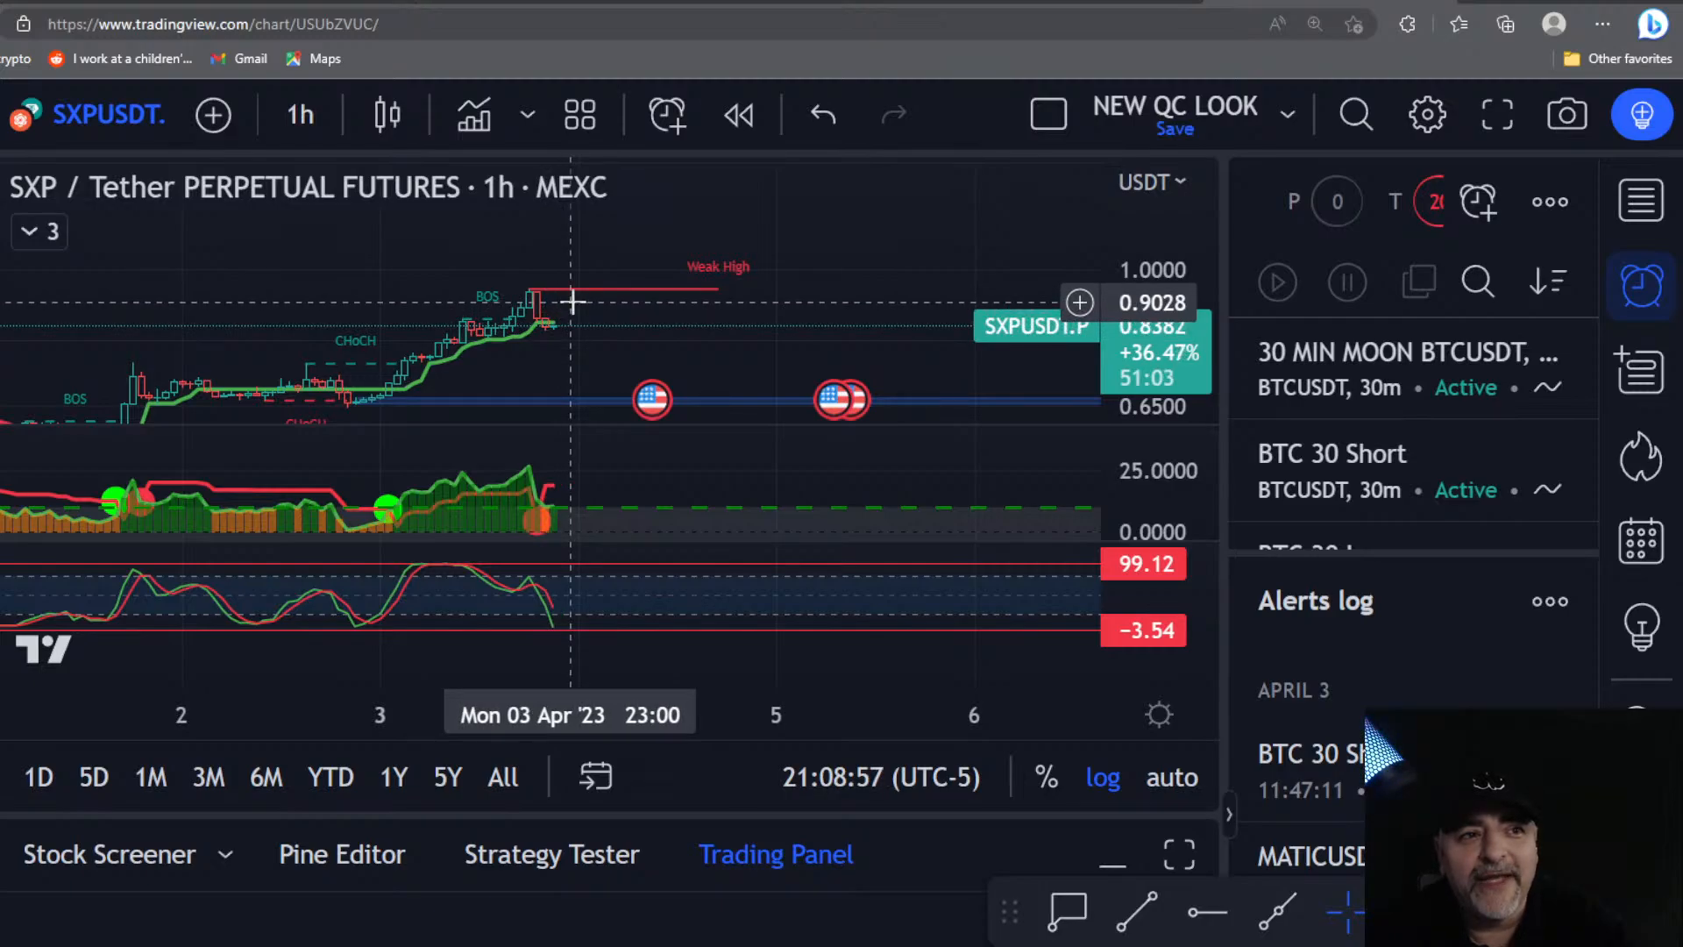
pyautogui.moveTo(1119, 406); pyautogui.dragTo(1083, 325)
pyautogui.scroll(2, 915, 357)
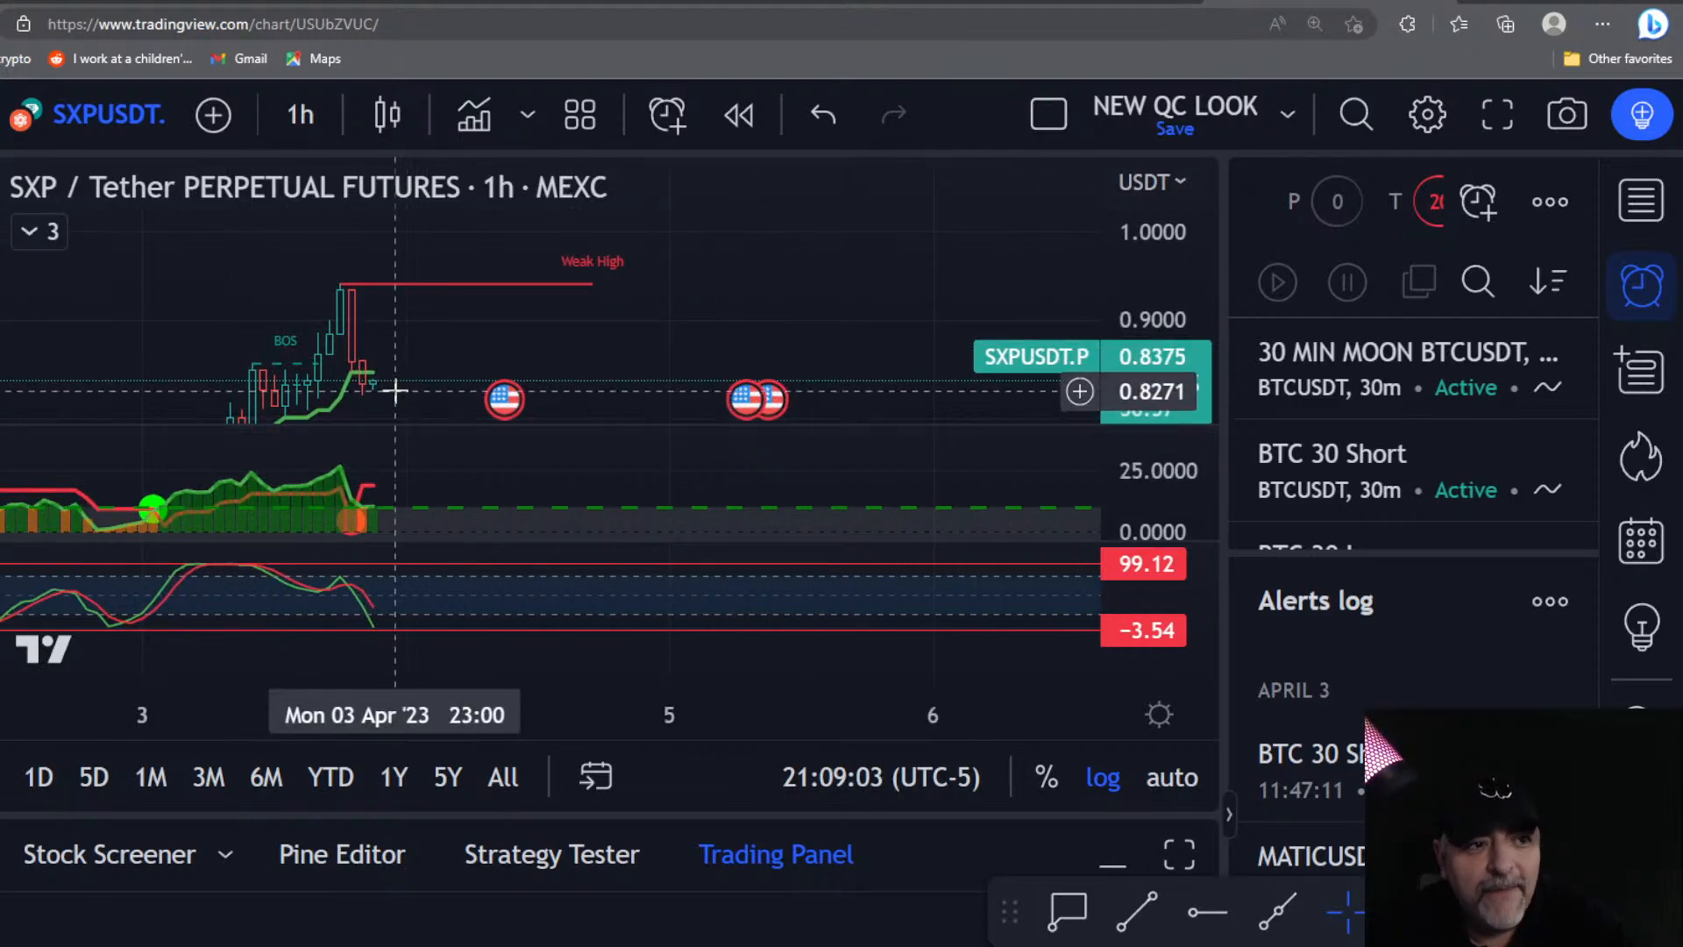
# Step: Compress the price scale and show the hourly rally since 31 March to compare it with both oscillators
pyautogui.scroll(-2, 444, 514)
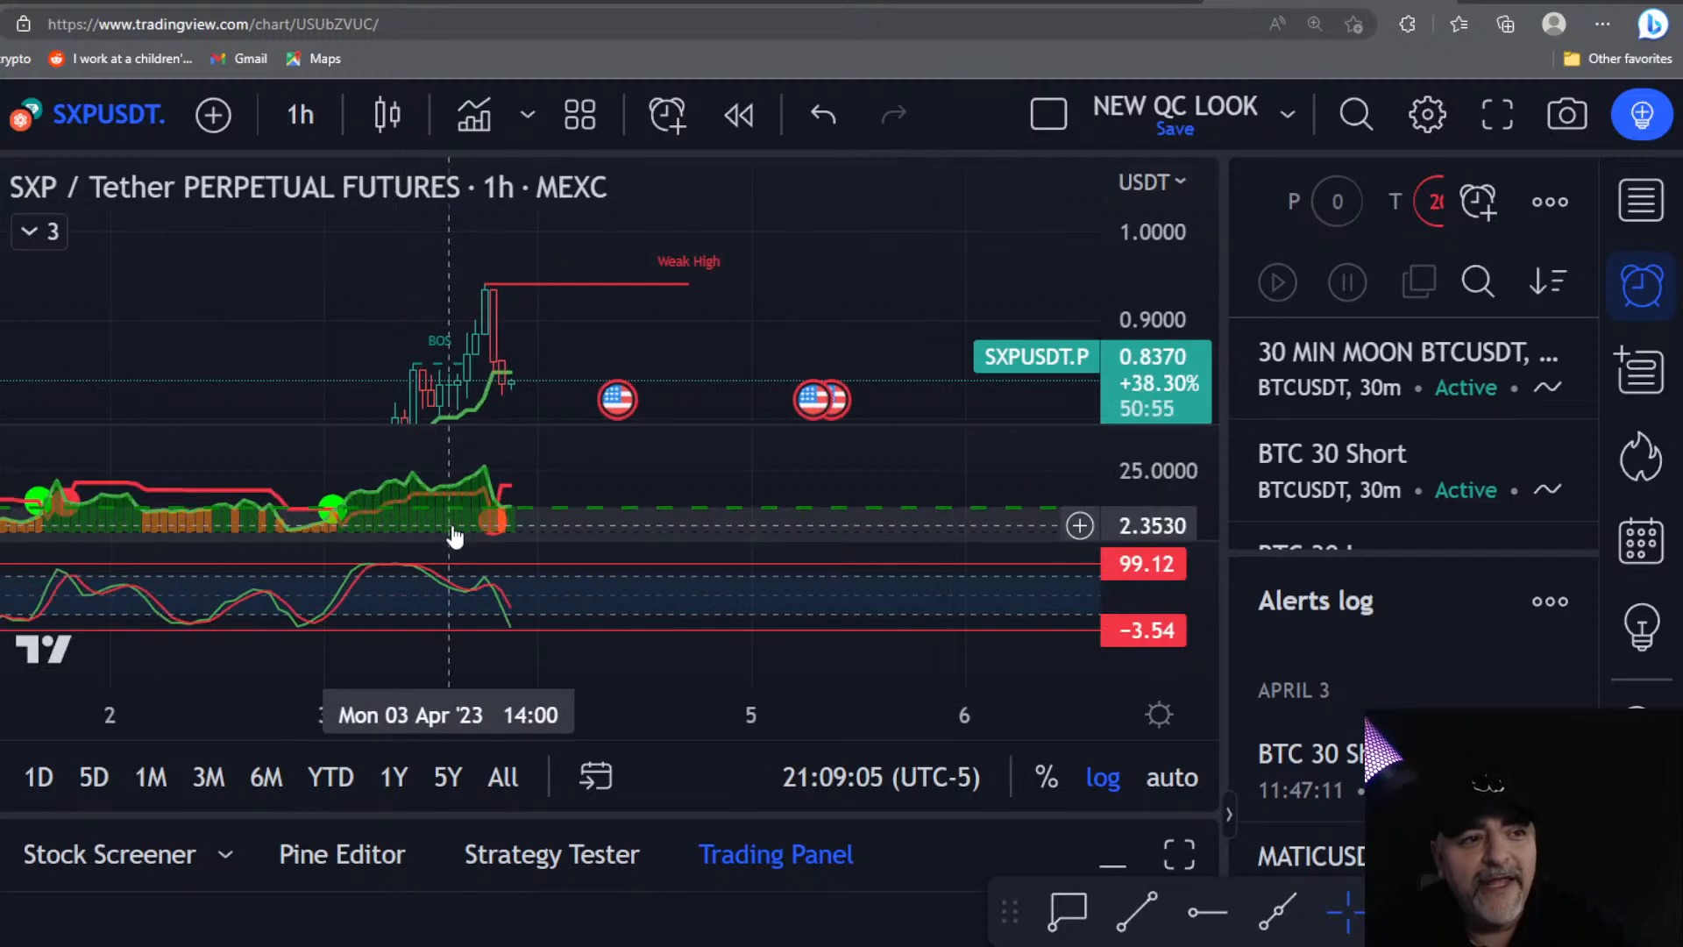
pyautogui.moveTo(669, 324); pyautogui.dragTo(856, 173)
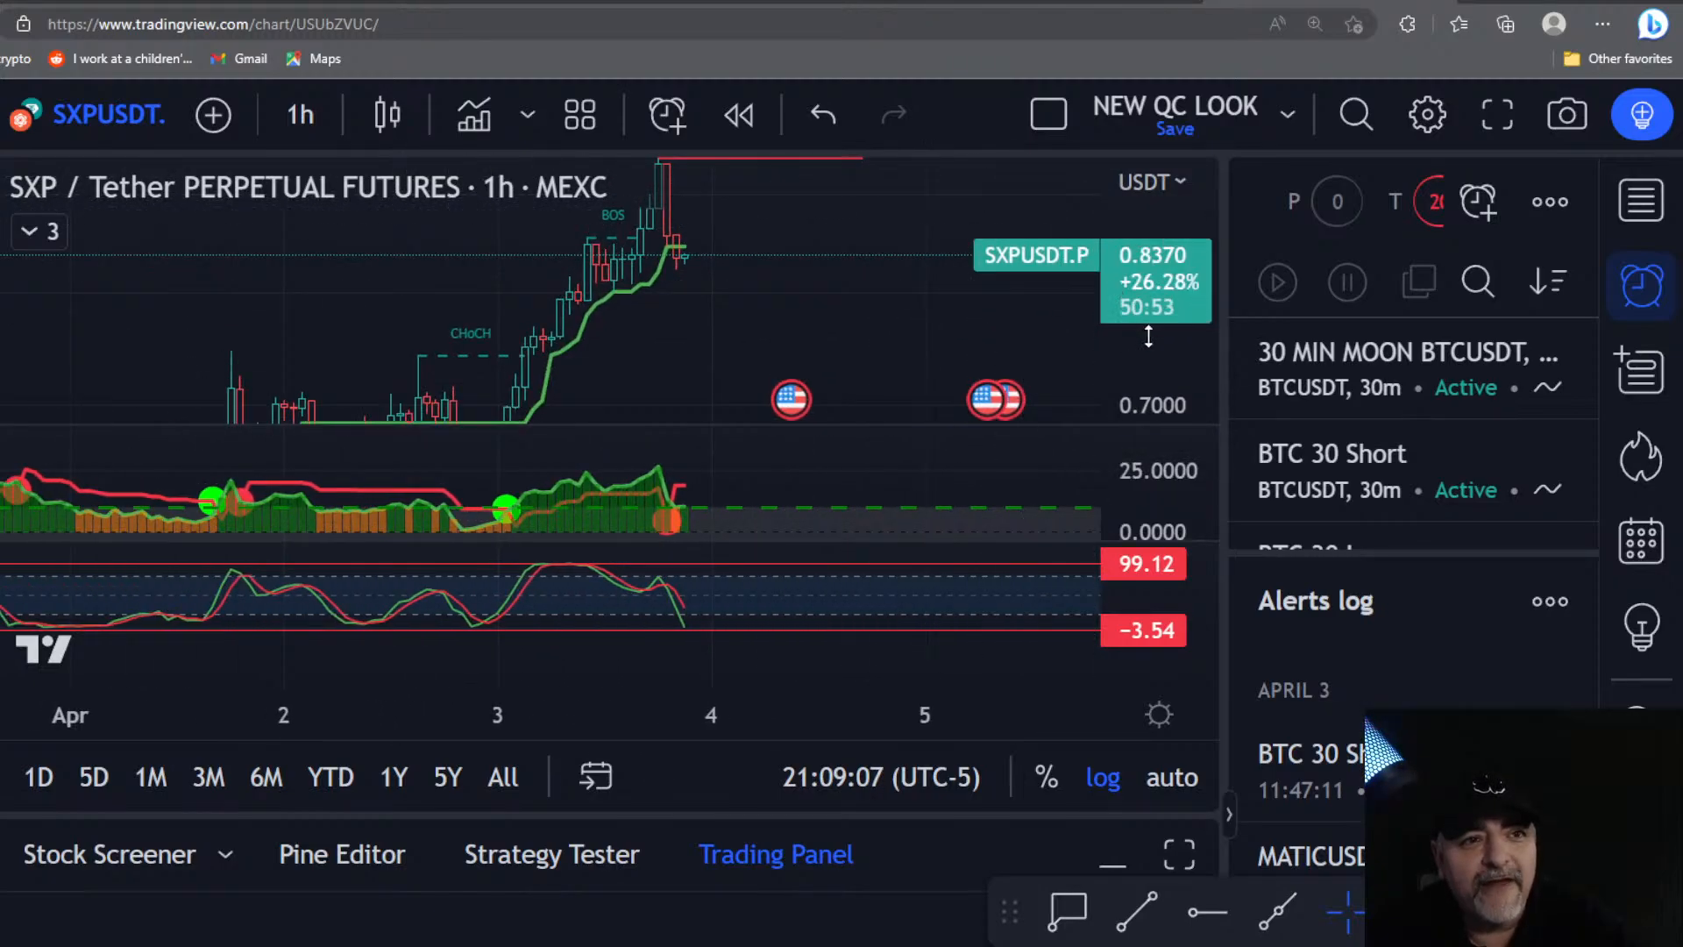
pyautogui.moveTo(1148, 335); pyautogui.dragTo(1149, 361)
pyautogui.scroll(-3, 793, 368)
pyautogui.scroll(1, 467, 508)
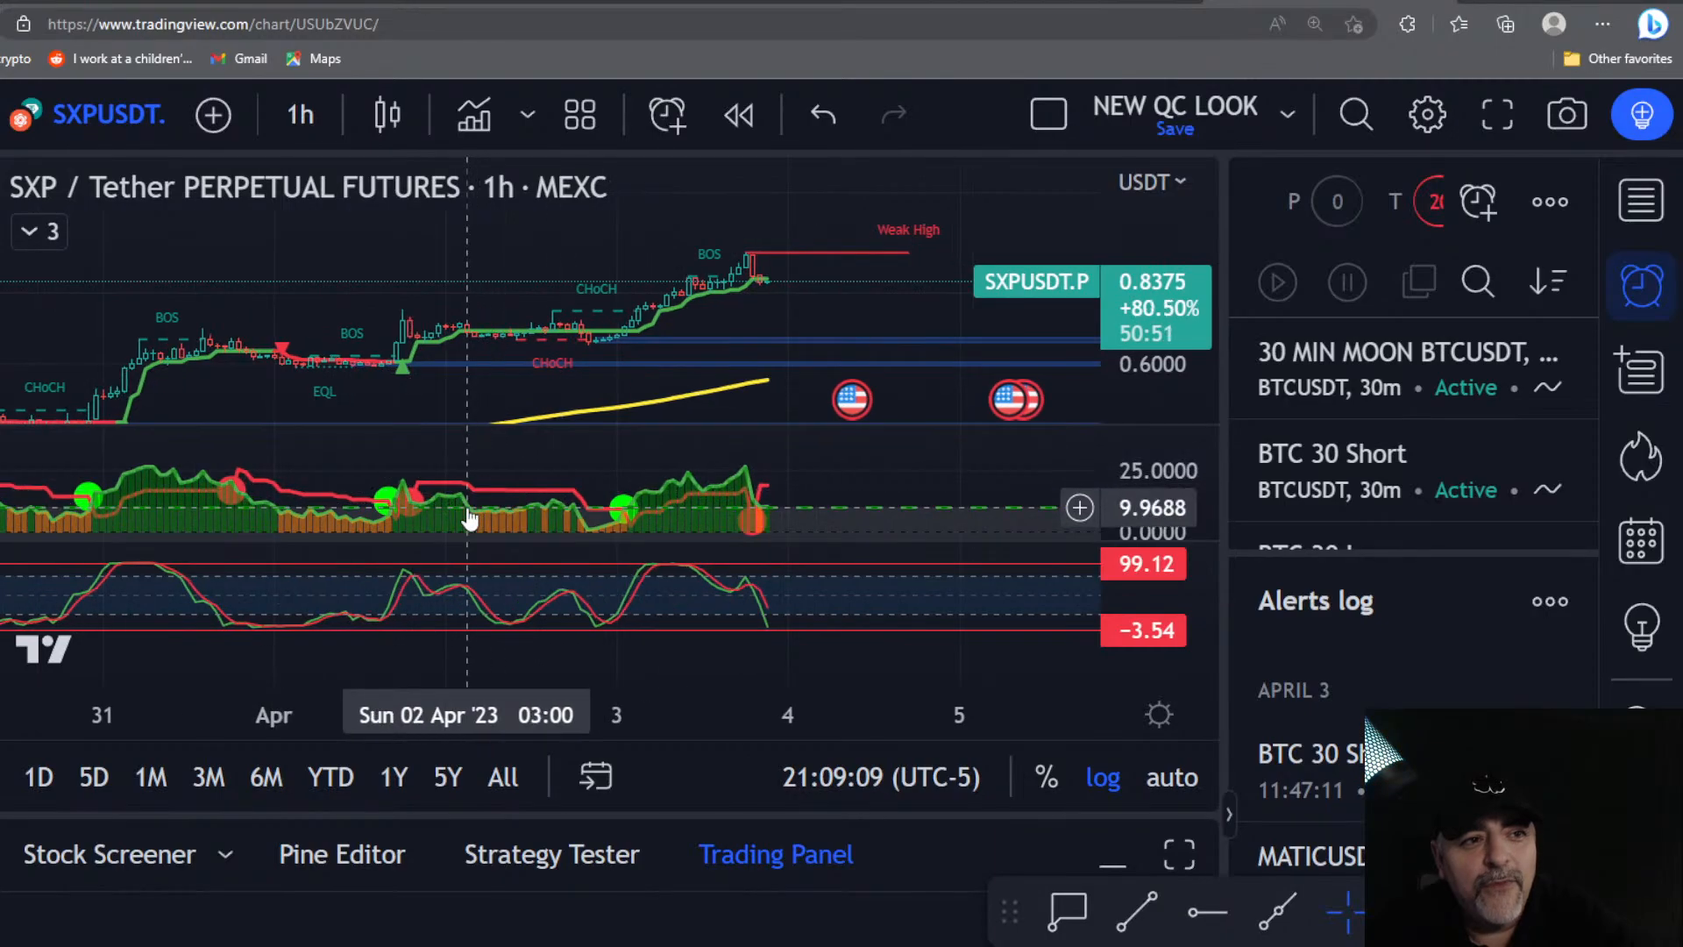
pyautogui.scroll(1, 470, 517)
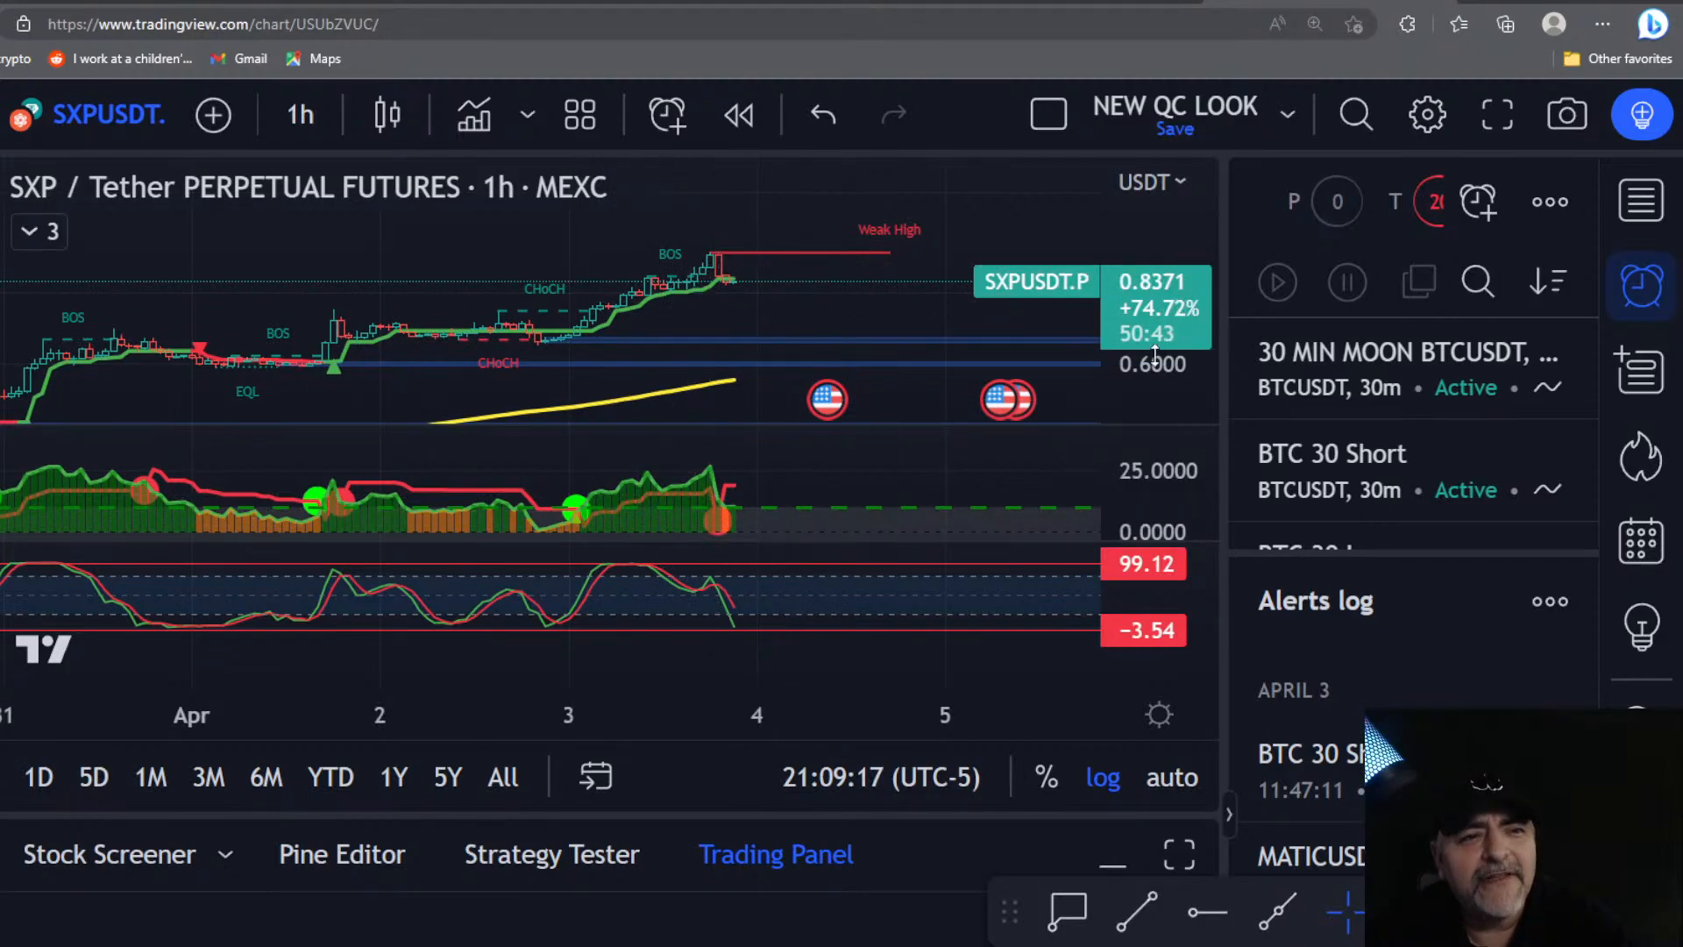
# Step: Enlarge the hourly candles and examine the pullback from the weak high against the oscillators
pyautogui.scroll(3, 1154, 355)
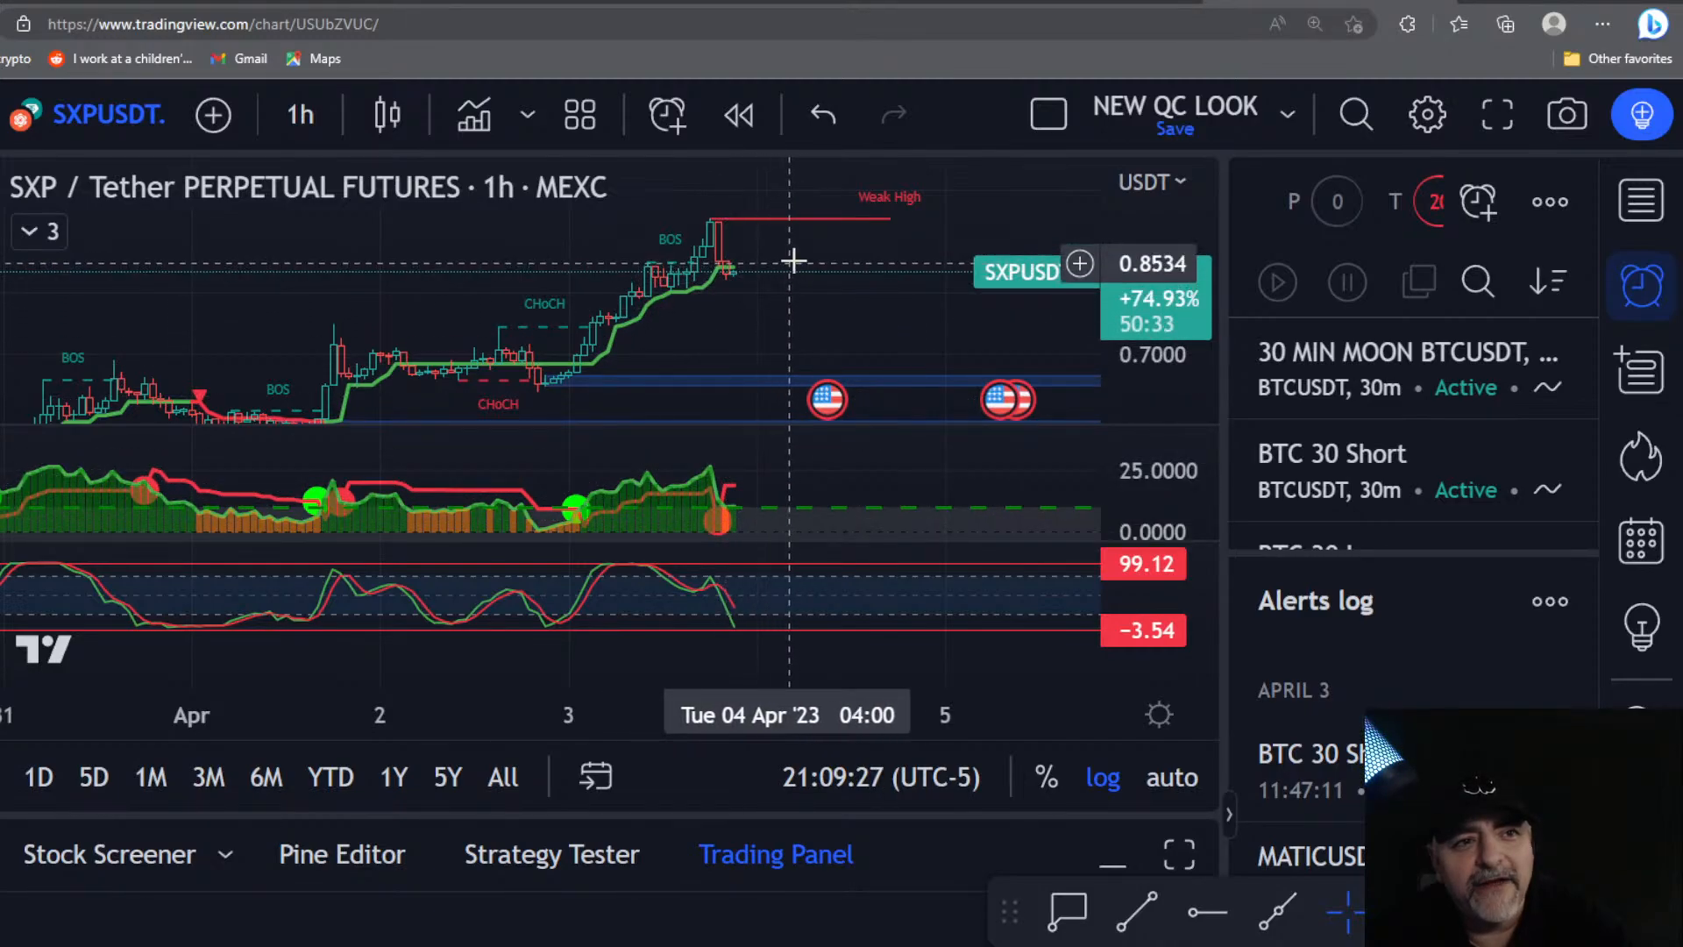
pyautogui.moveTo(807, 312); pyautogui.dragTo(748, 305)
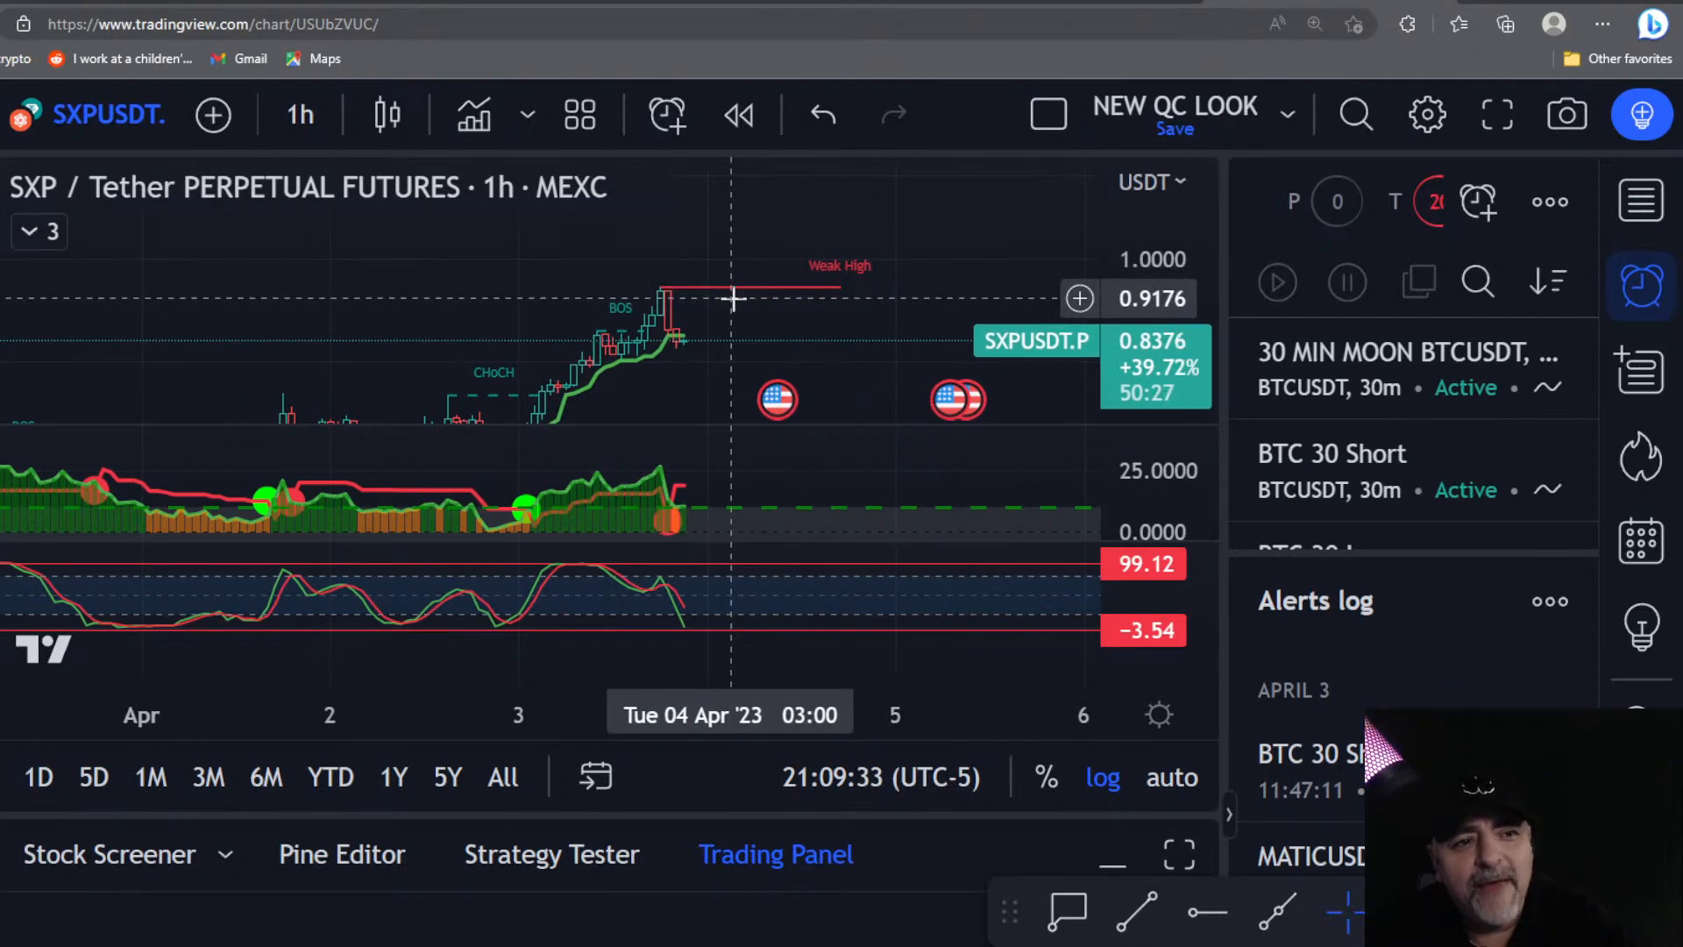
pyautogui.scroll(-1, 948, 291)
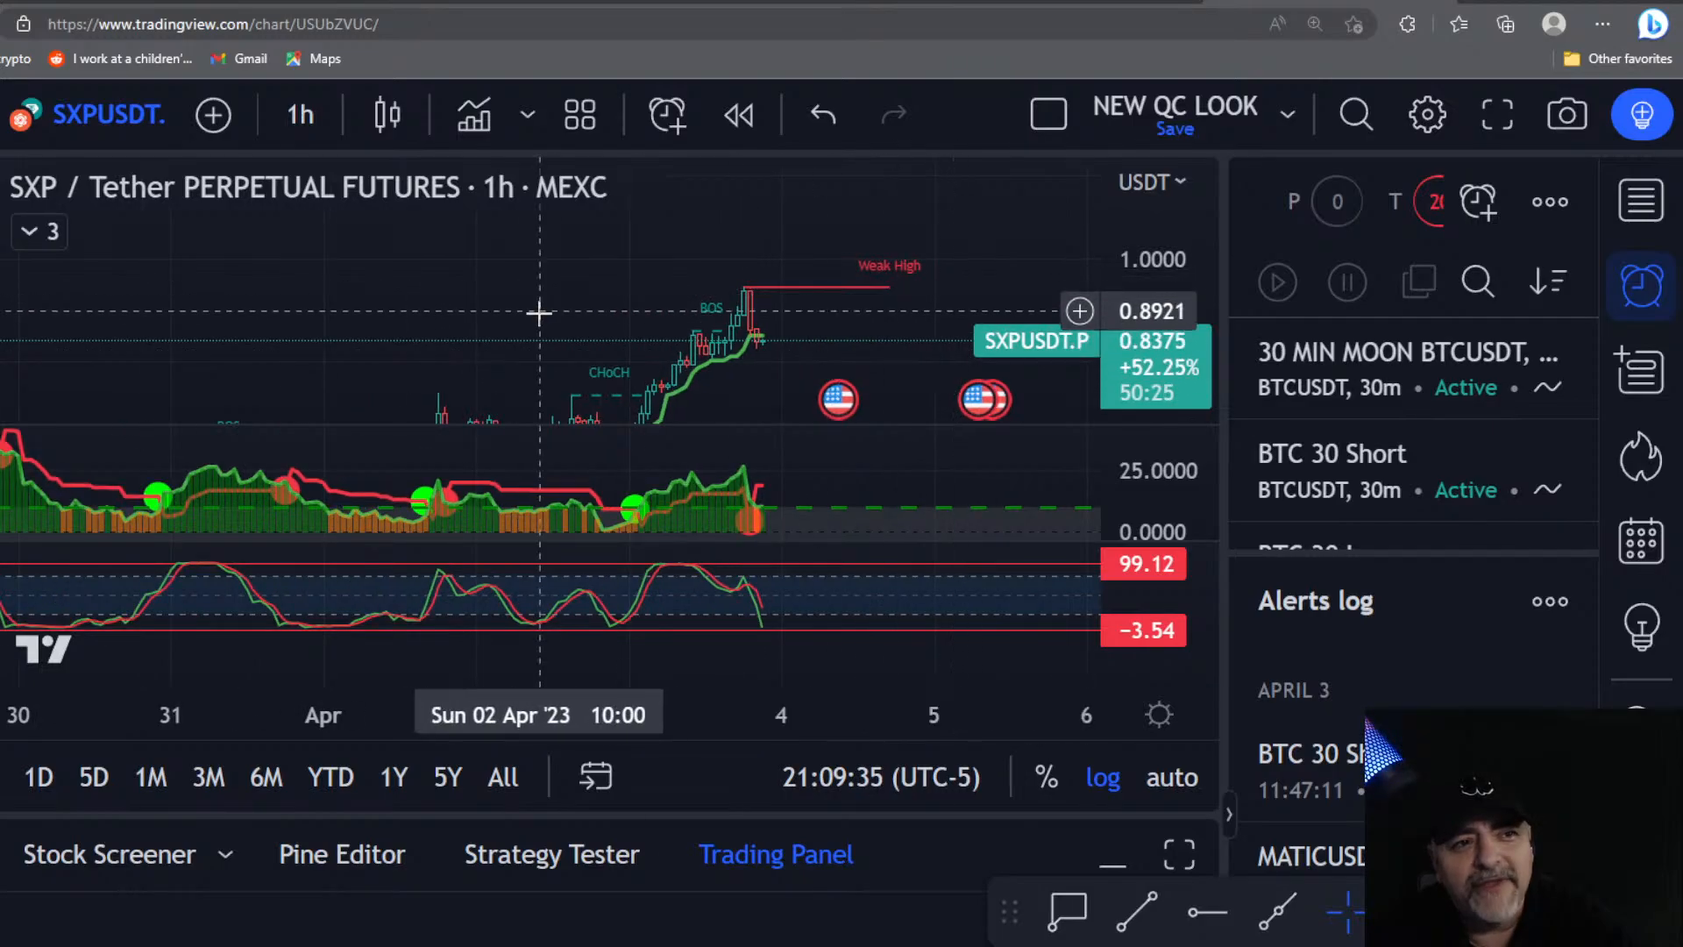
pyautogui.moveTo(525, 305); pyautogui.dragTo(432, 279)
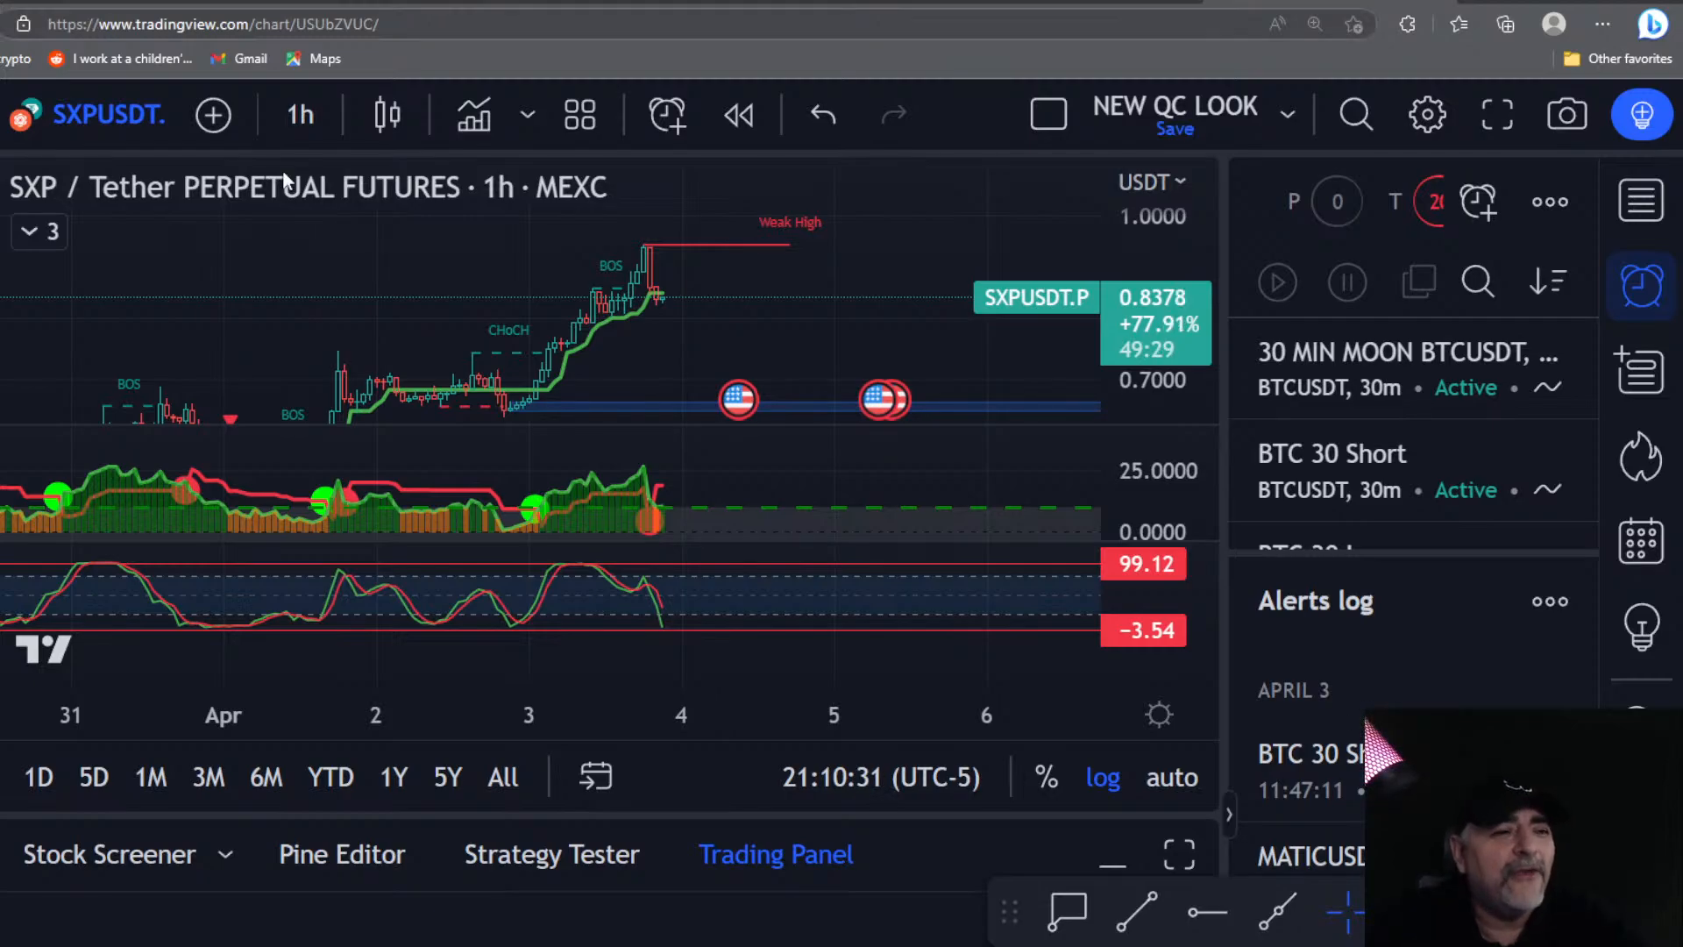
pyautogui.scroll(3, 676, 574)
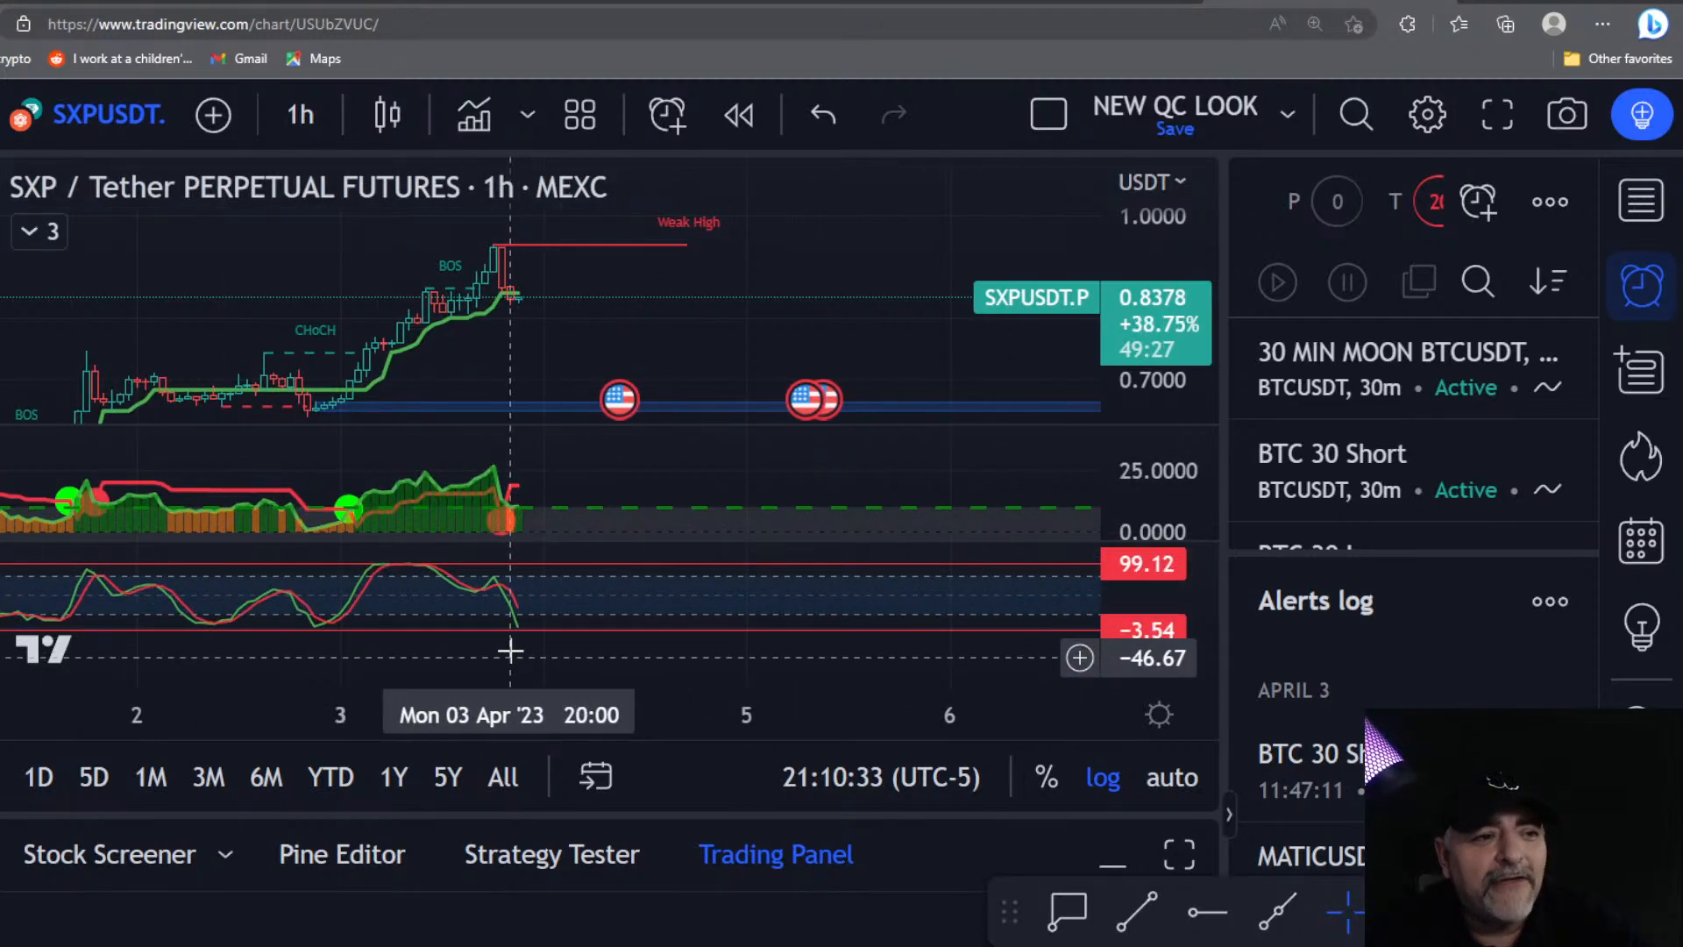
# Step: Switch the chart to the 30-minute interval and zoom in on the latest Stoch RSI reading
pyautogui.click(295, 120)
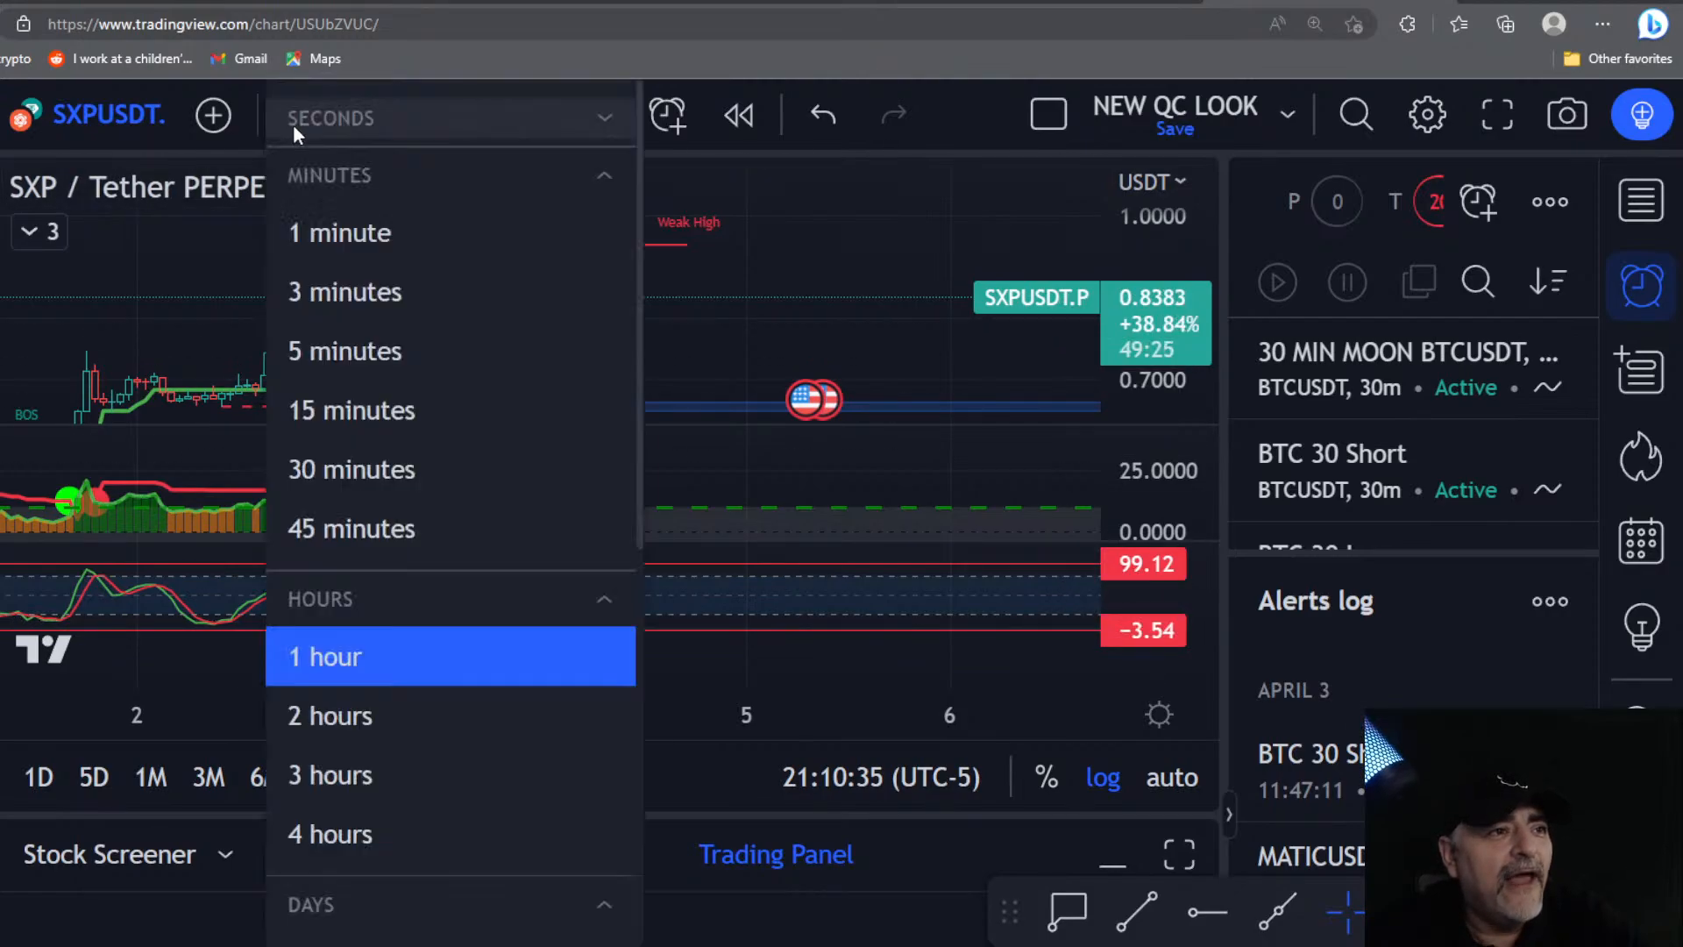
pyautogui.click(386, 472)
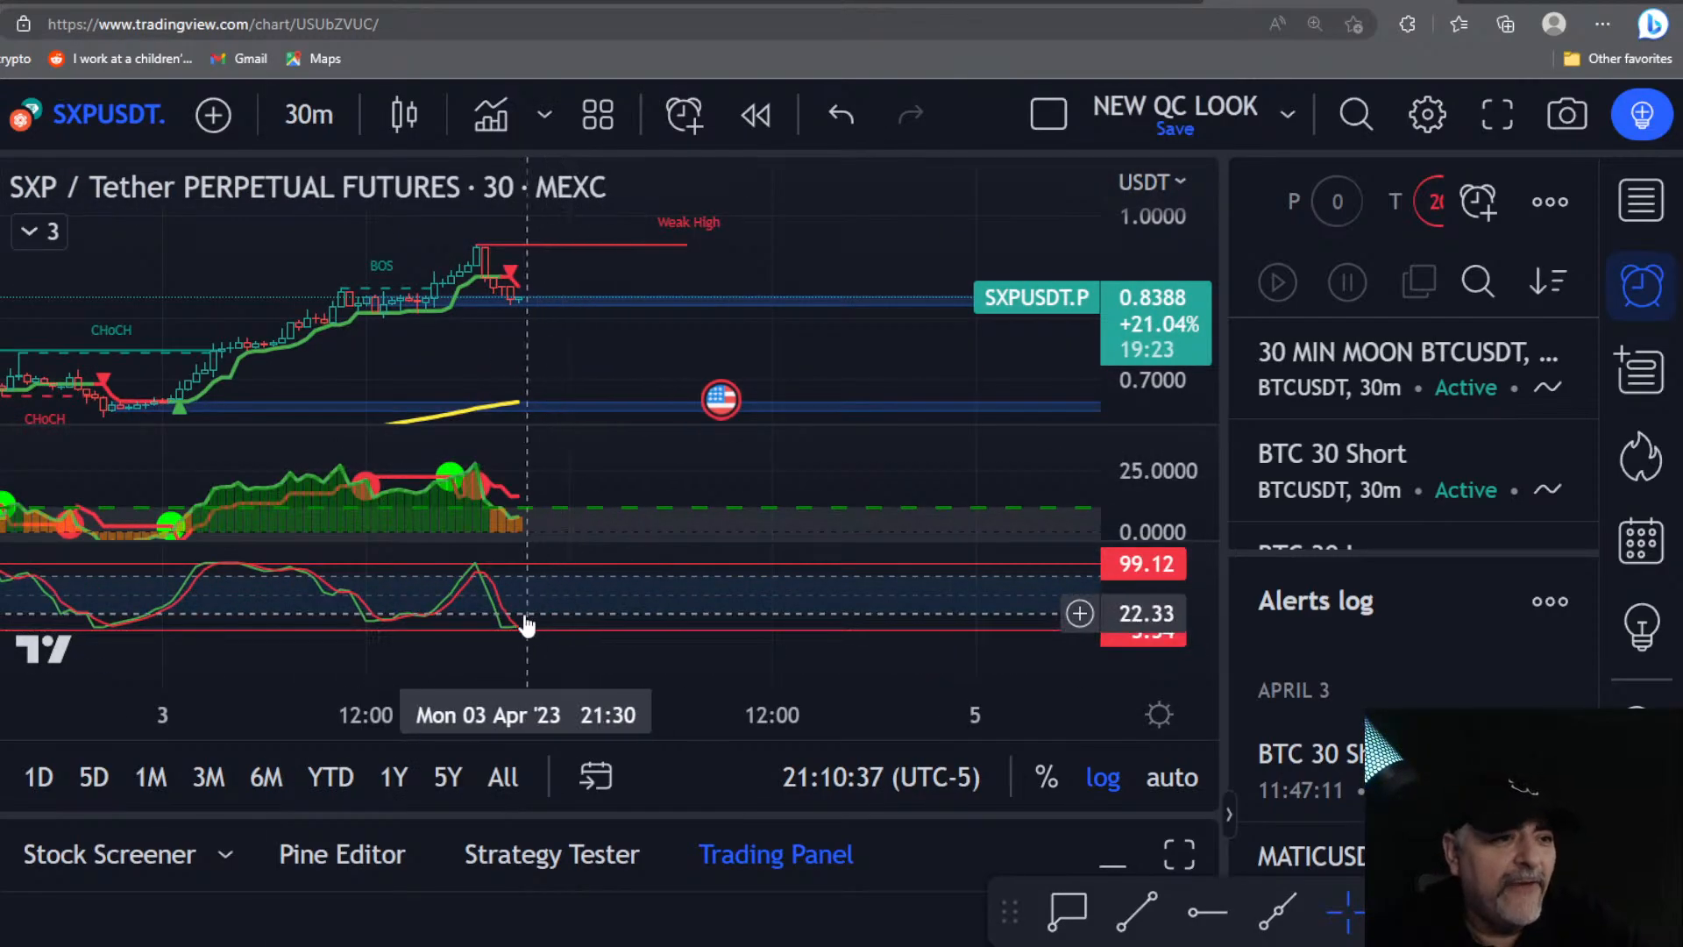
pyautogui.scroll(3, 405, 637)
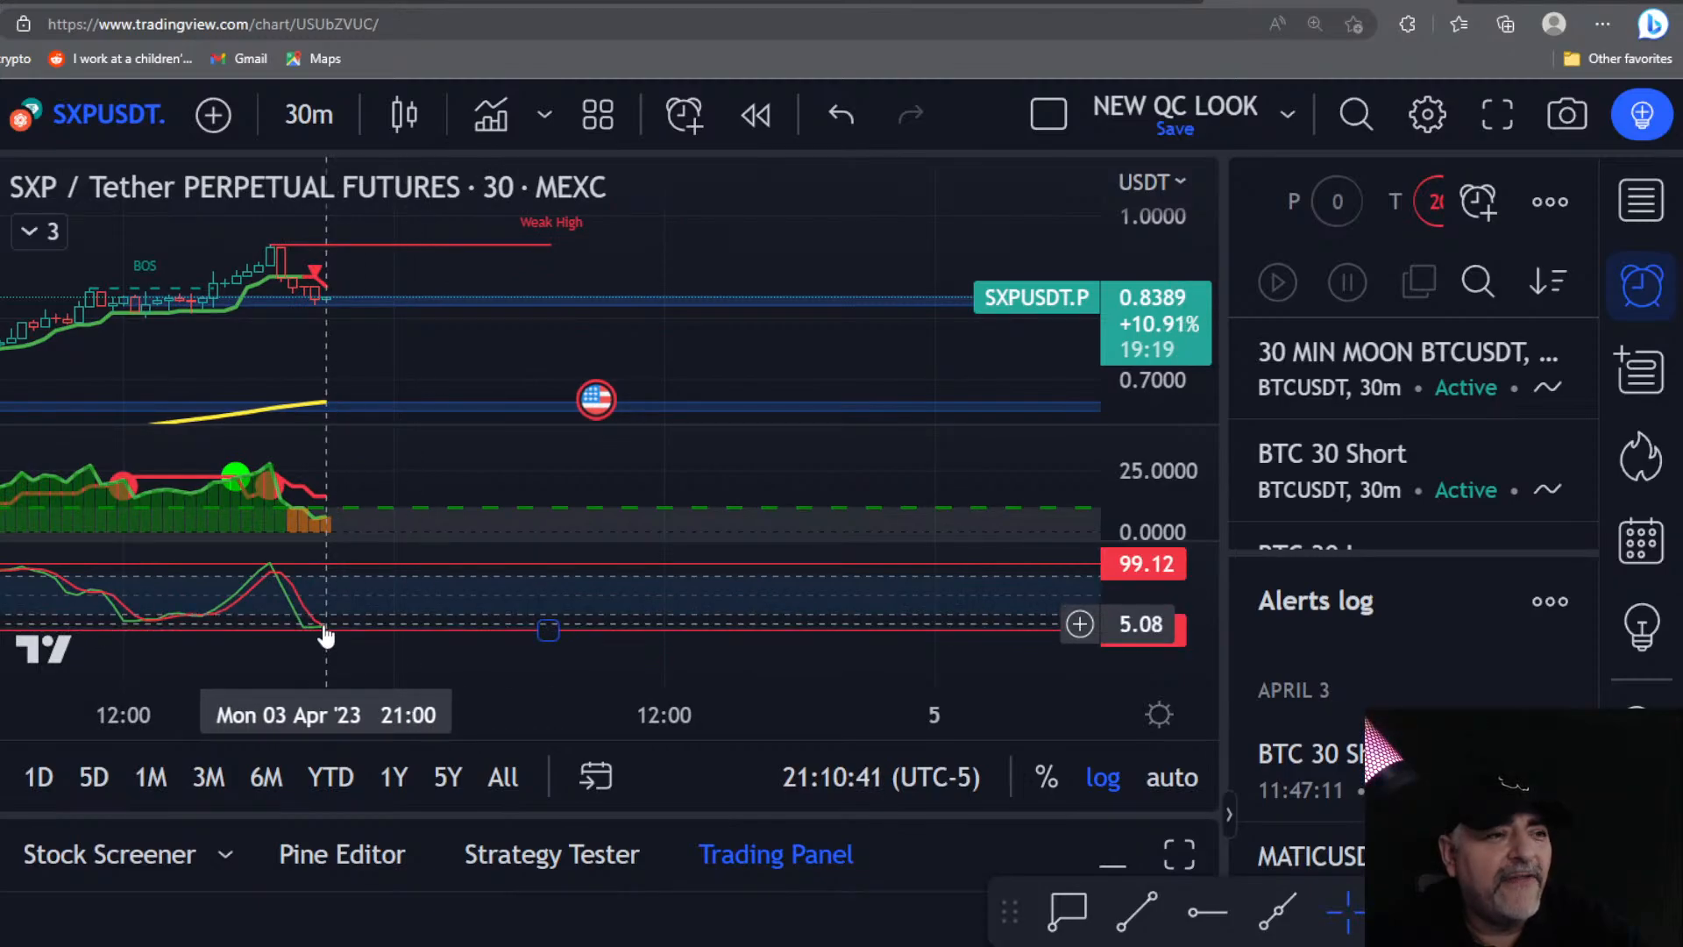
# Step: Show more of the 30-minute rally and stretch the price scale around the blue zone at the current price
pyautogui.scroll(-2, 338, 613)
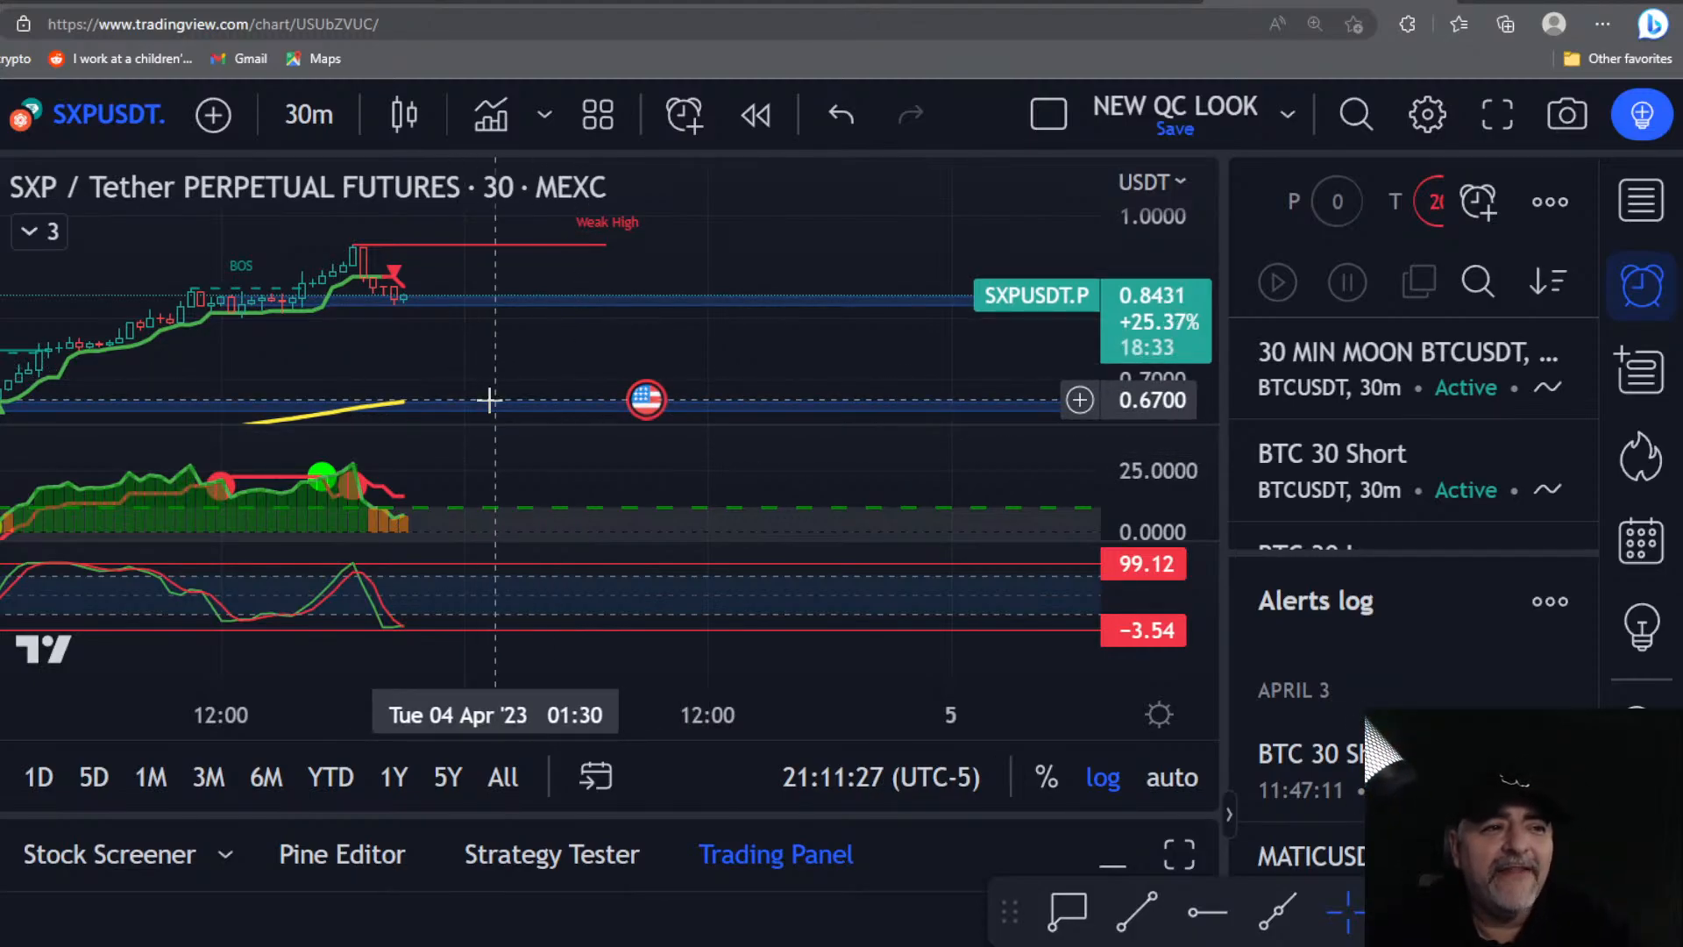
pyautogui.scroll(-1, 1029, 191)
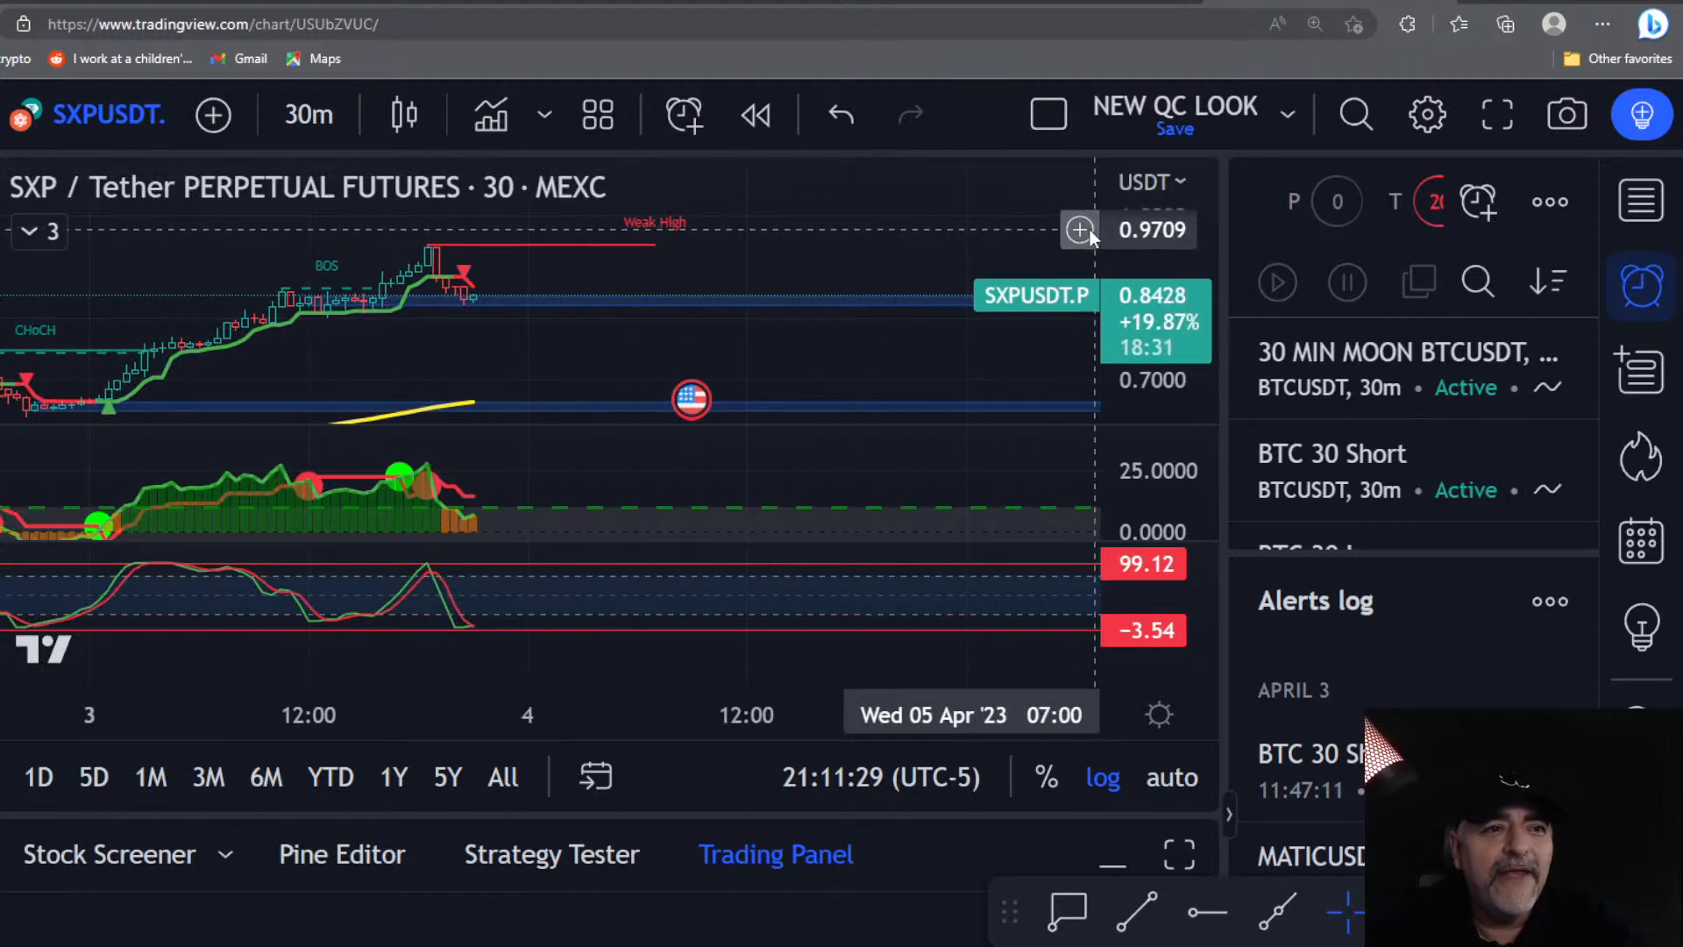
pyautogui.scroll(2, 1096, 237)
pyautogui.scroll(-2, 1096, 237)
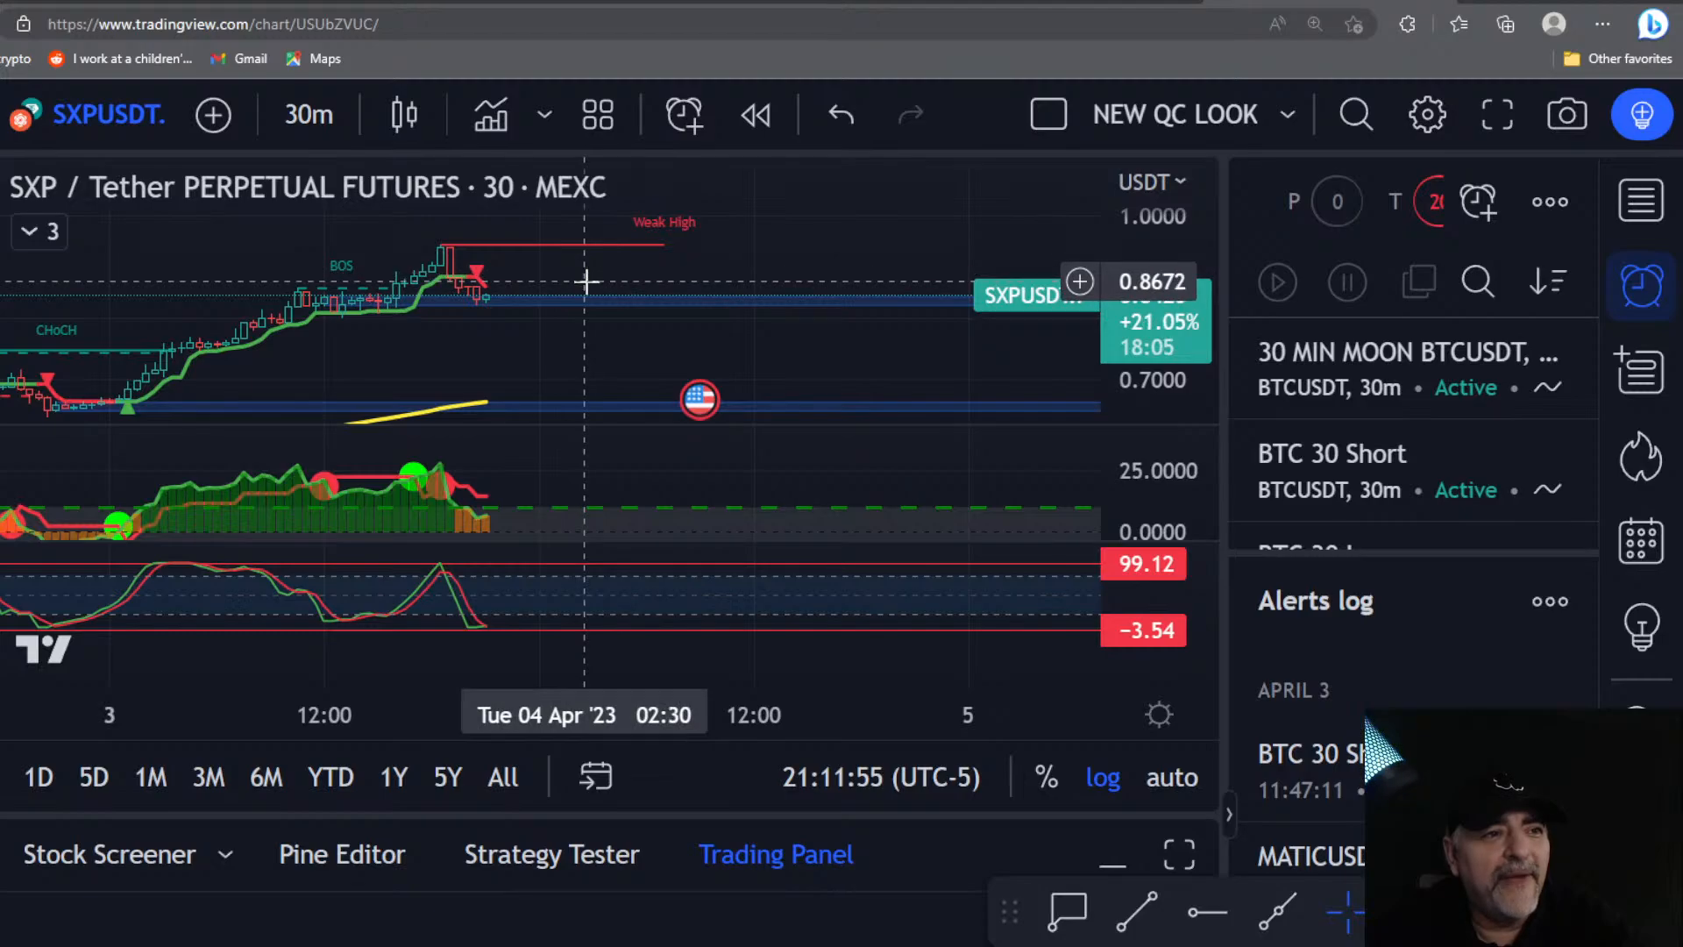
pyautogui.scroll(1, 554, 300)
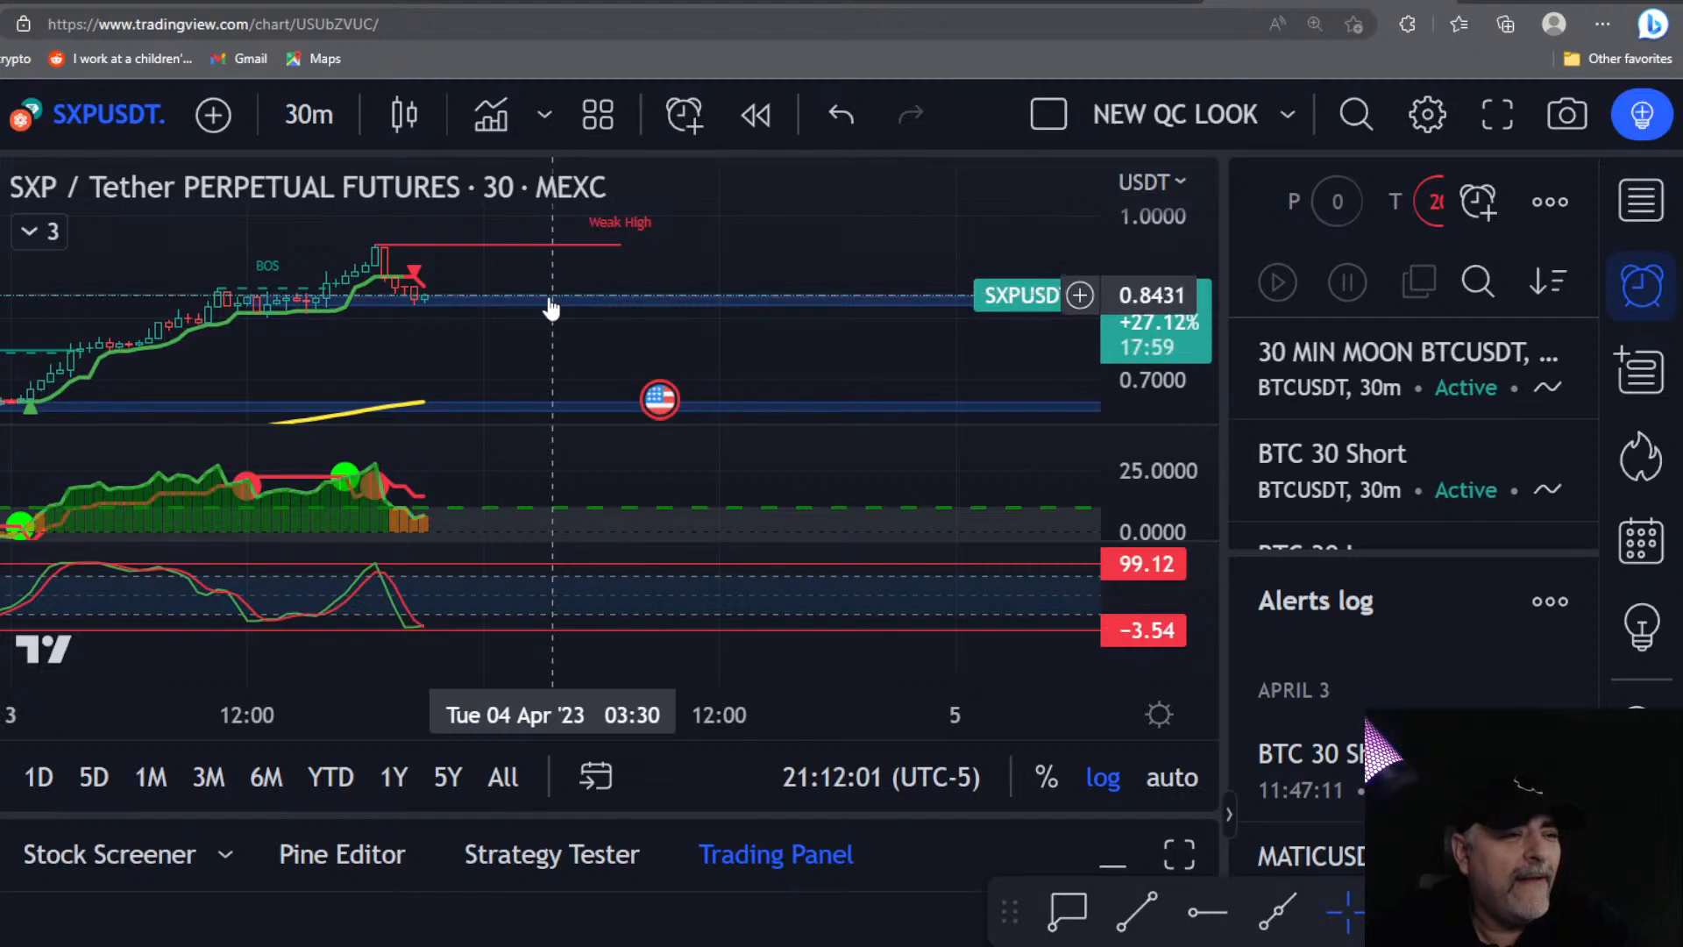
pyautogui.moveTo(1114, 303); pyautogui.dragTo(1114, 195)
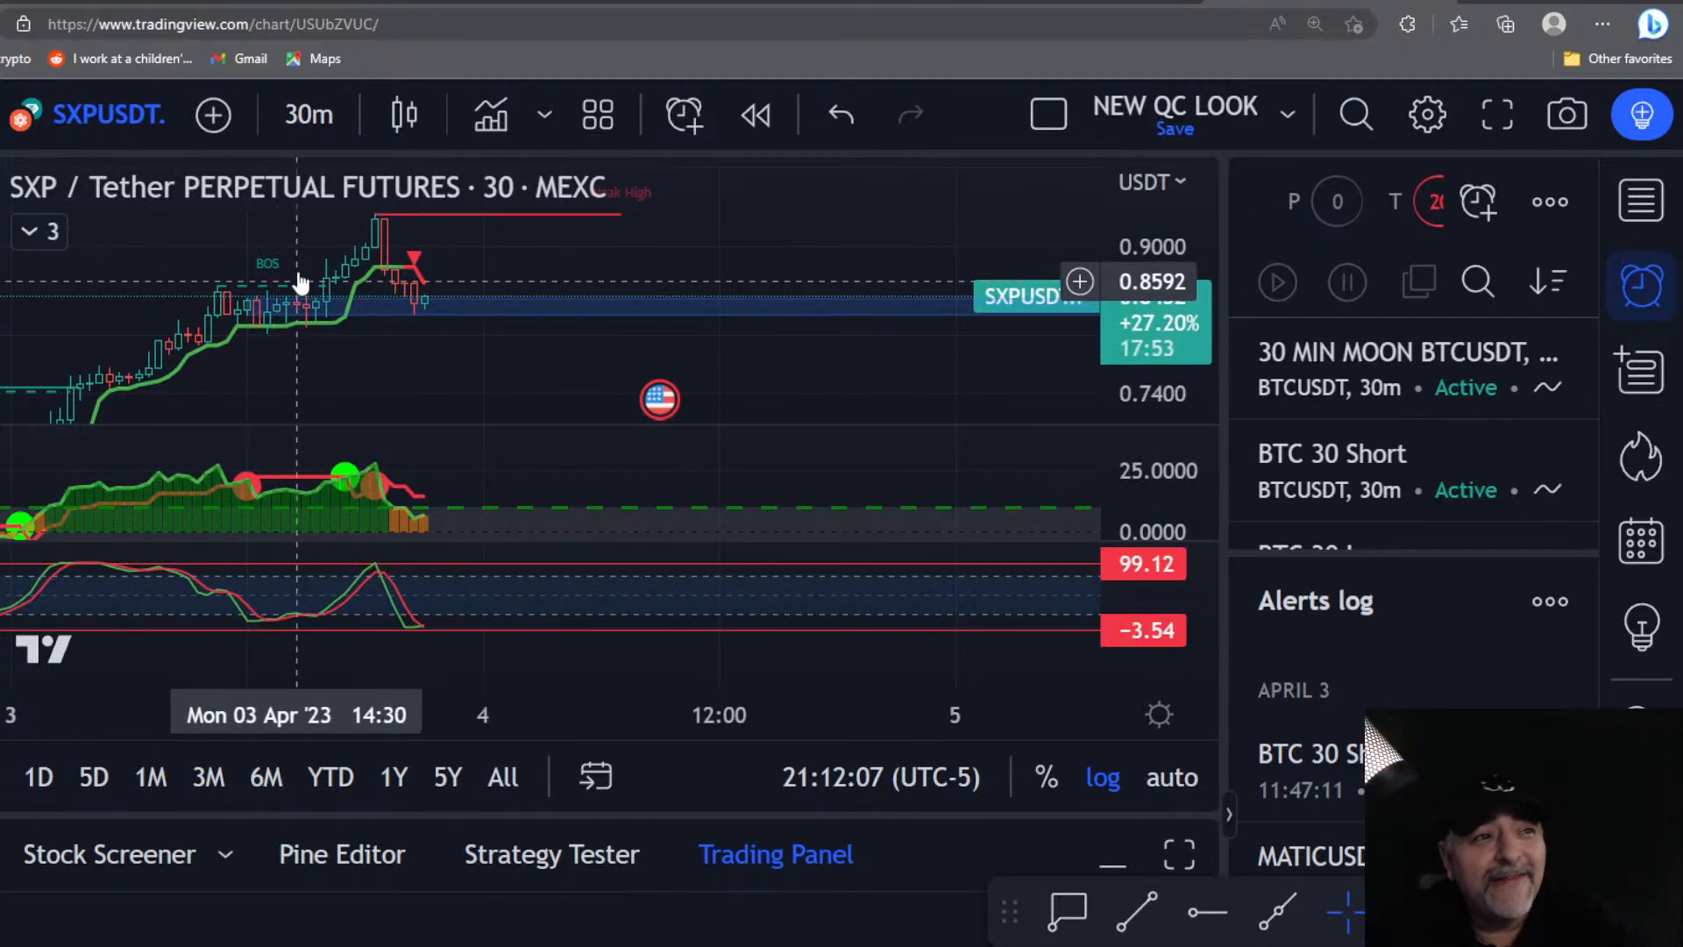
# Step: Switch the chart to the 15-minute interval and shift the middle oscillator to reveal its lower red dashed threshold
pyautogui.click(326, 136)
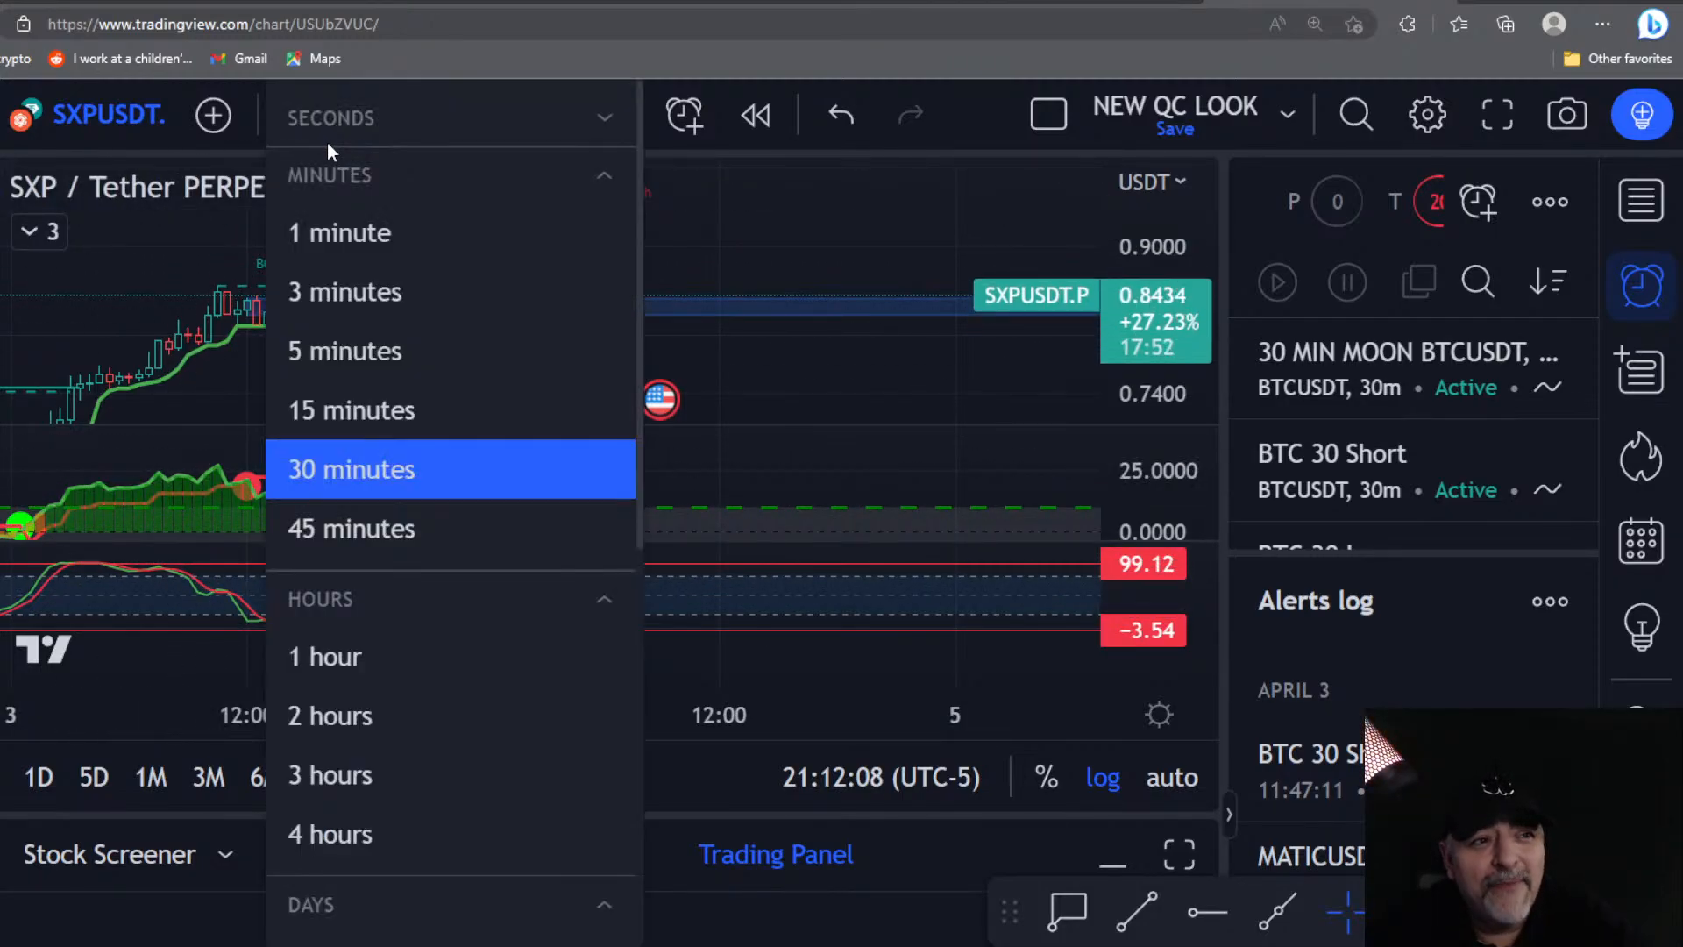
pyautogui.click(319, 405)
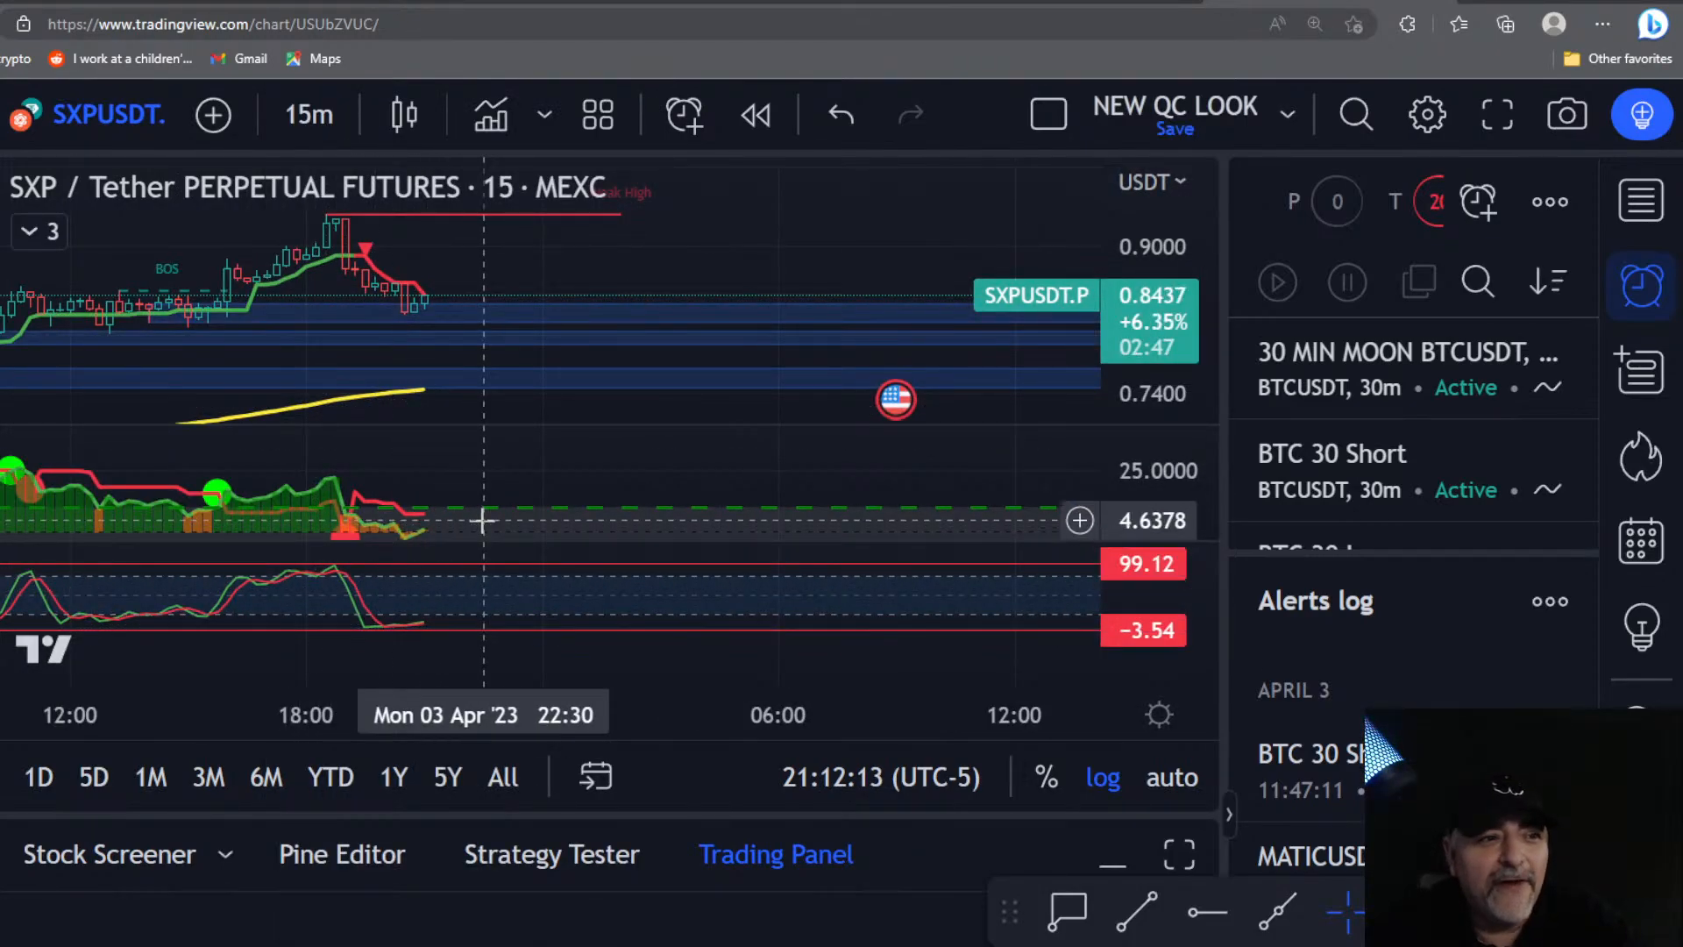
pyautogui.moveTo(496, 490); pyautogui.dragTo(504, 471)
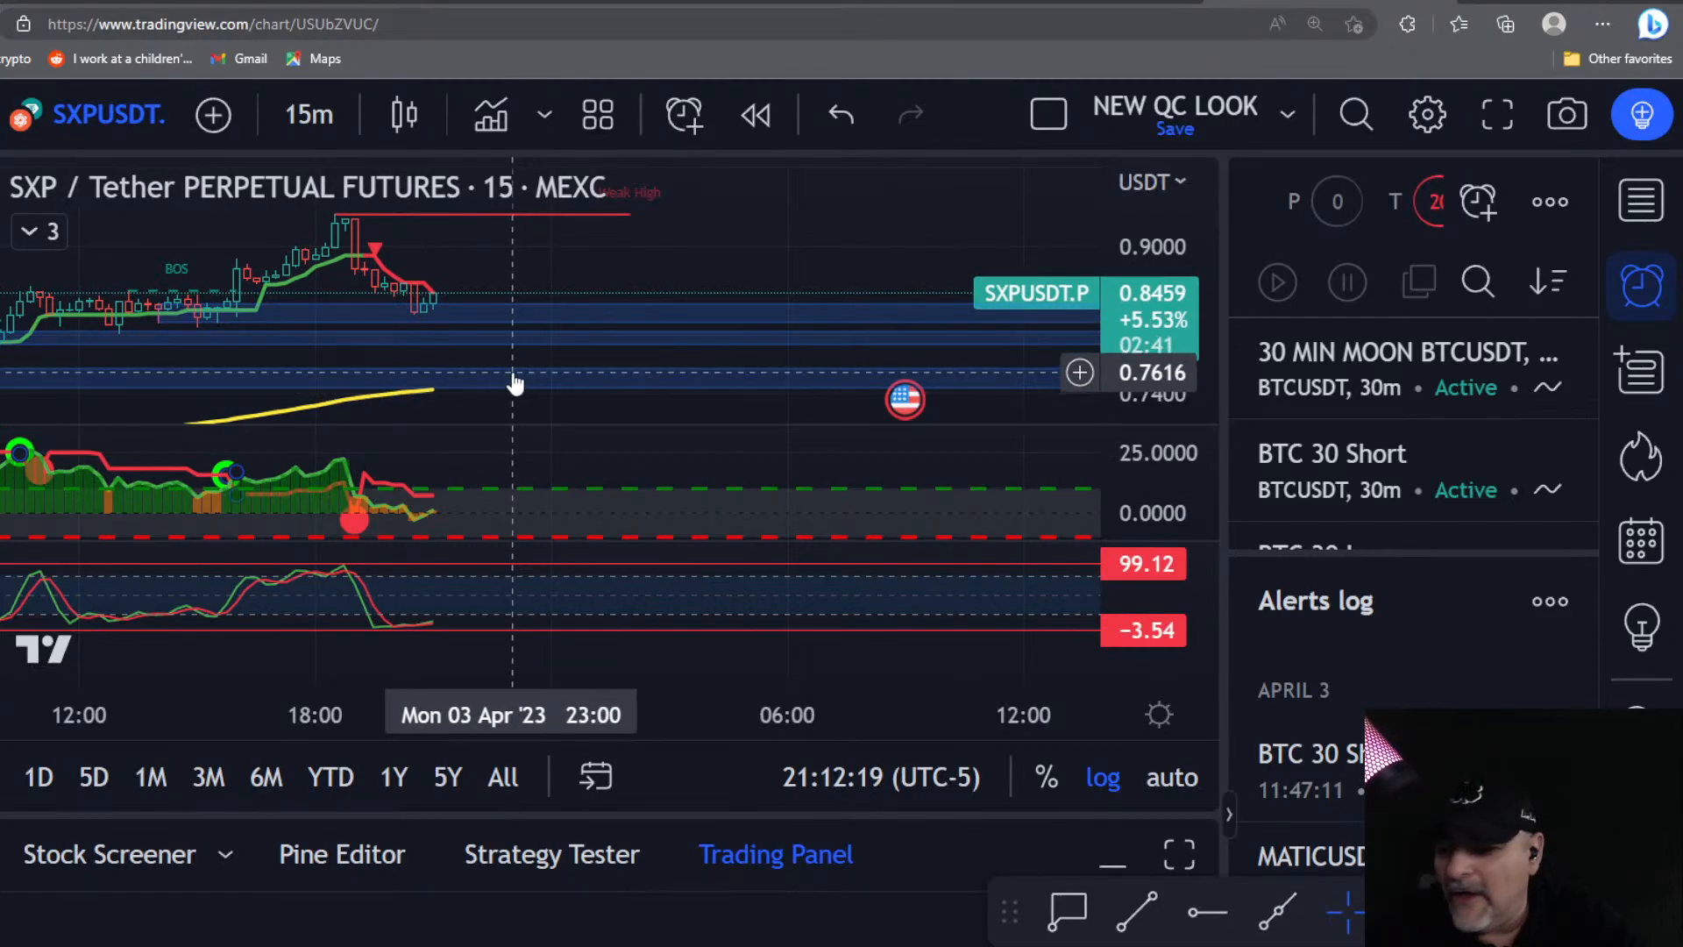
# Step: Switch the chart to the 5-minute interval and stretch the price scale around the latest candles and the yellow average
pyautogui.click(306, 133)
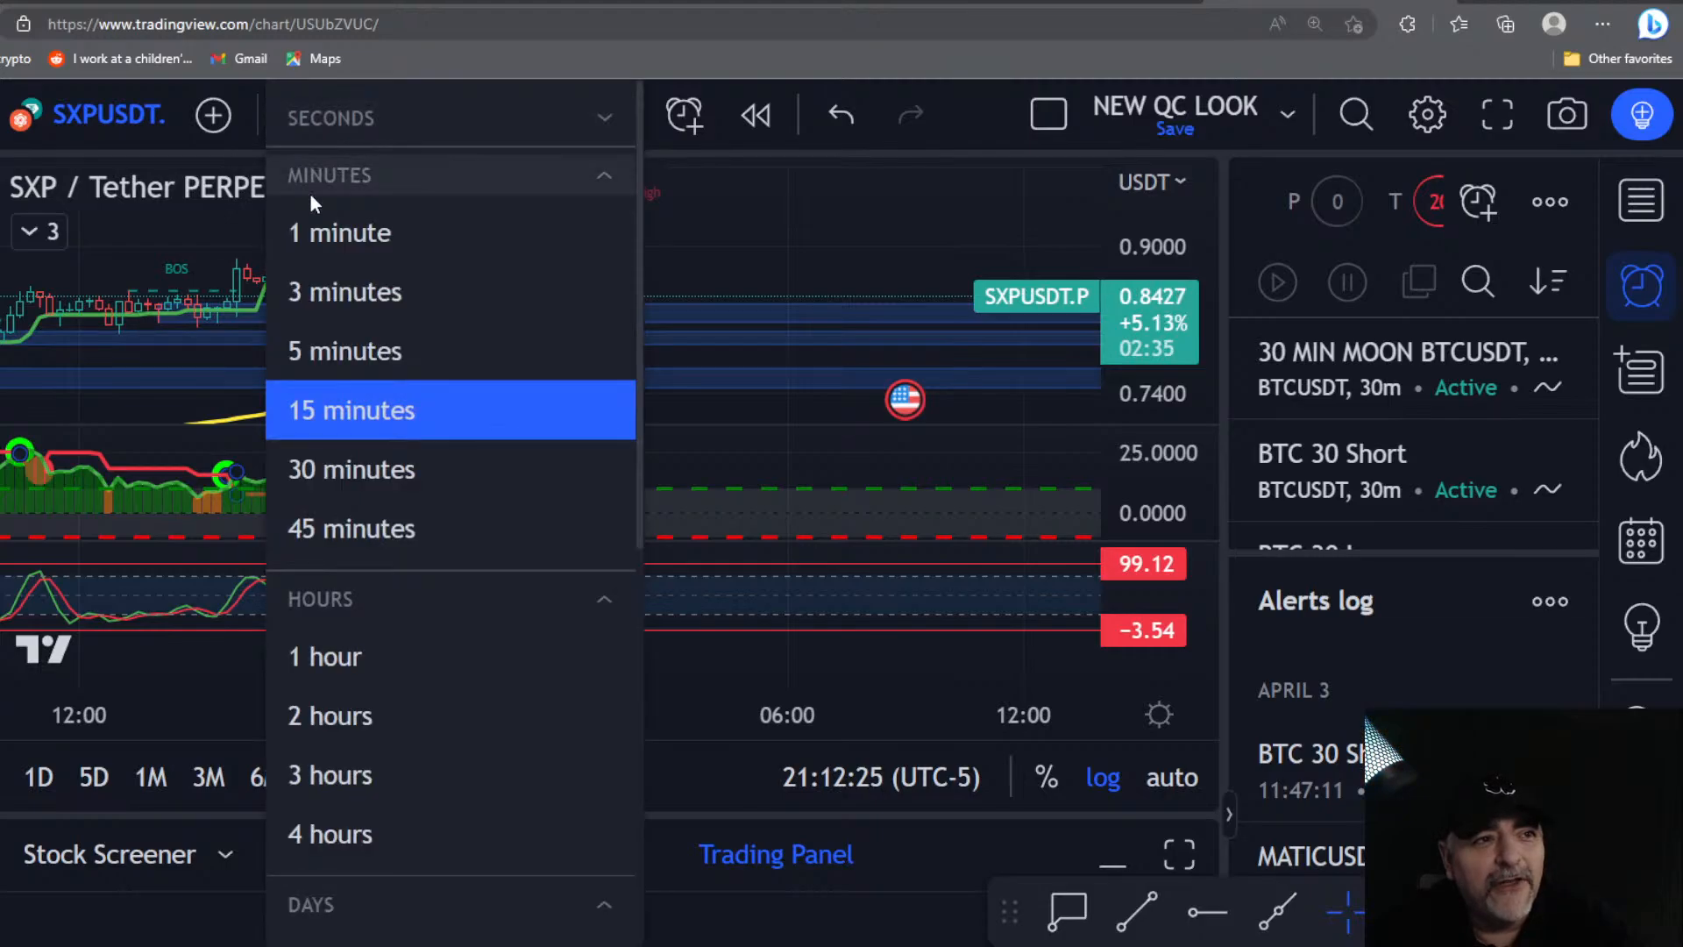
pyautogui.click(335, 348)
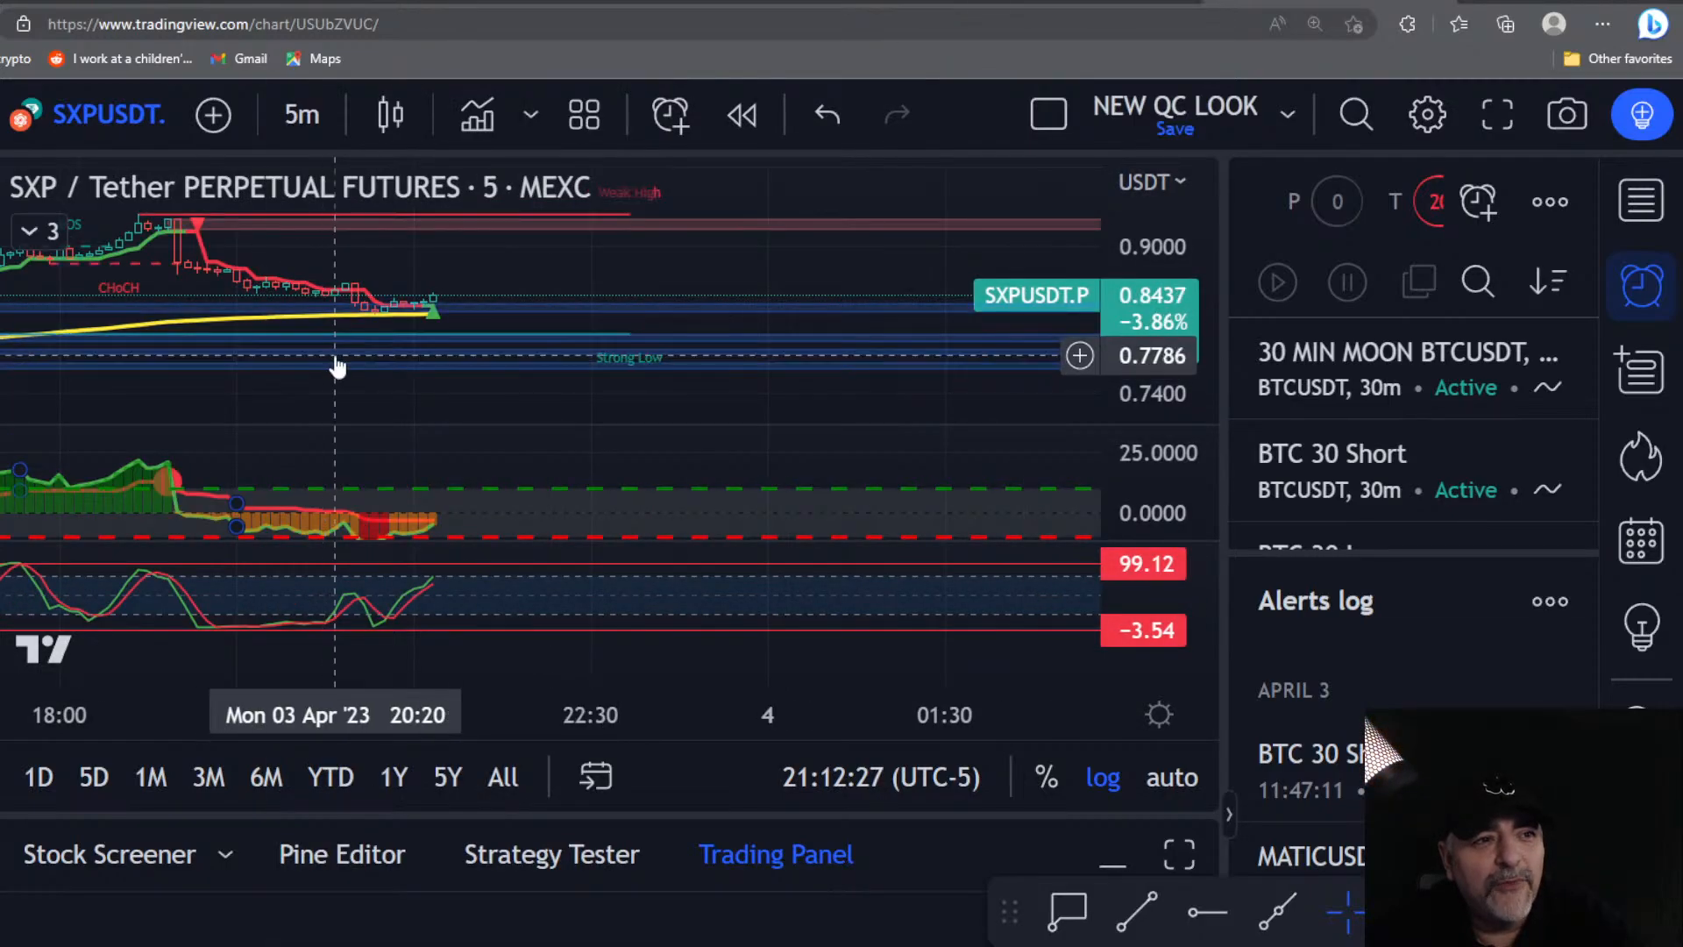
pyautogui.moveTo(1158, 298); pyautogui.dragTo(1156, 79)
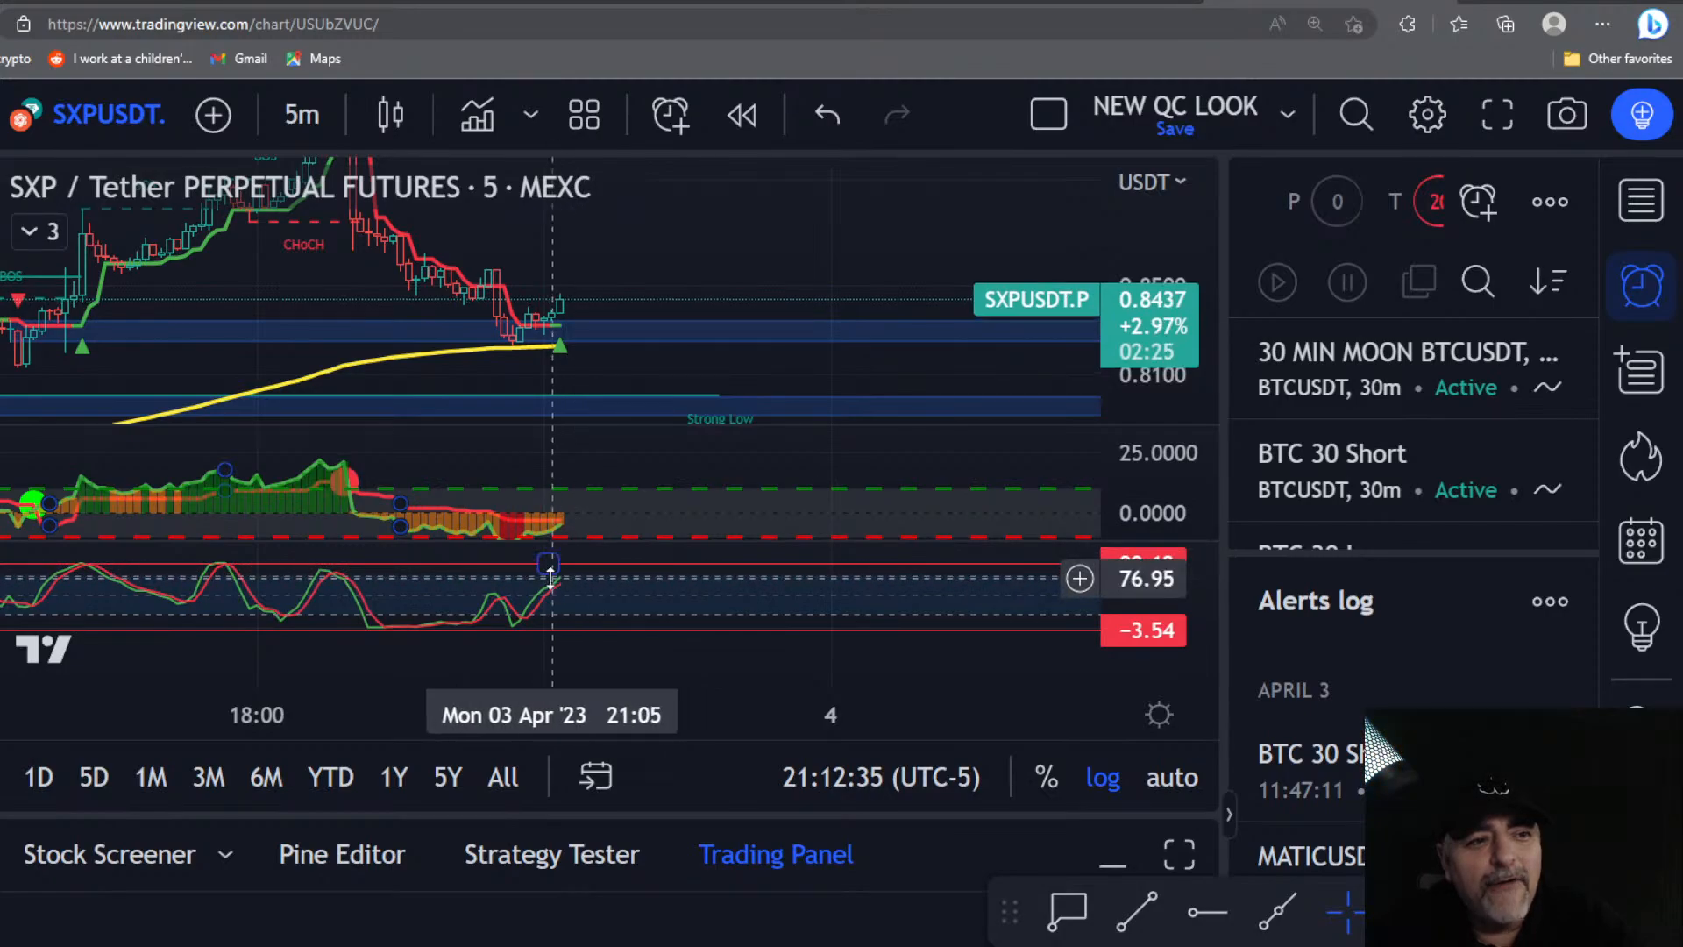
# Step: Enlarge the Stoch RSI pane and compress the price scale to show more blue zones below the current price
pyautogui.scroll(1, 578, 578)
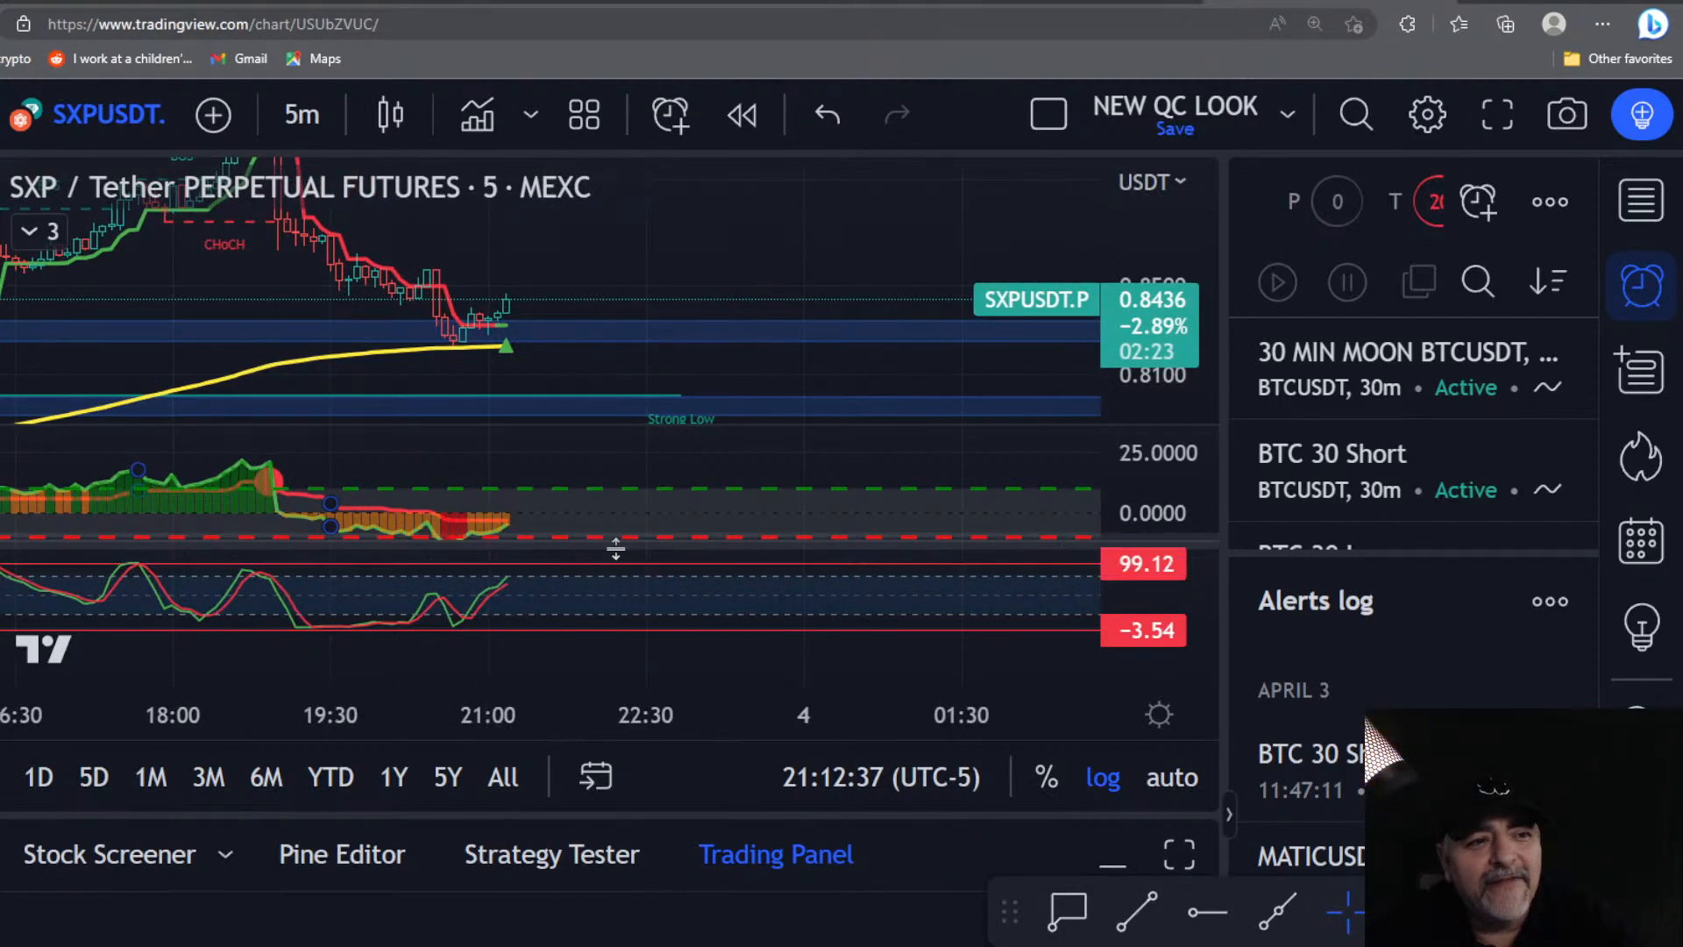
pyautogui.moveTo(616, 544); pyautogui.dragTo(678, 466)
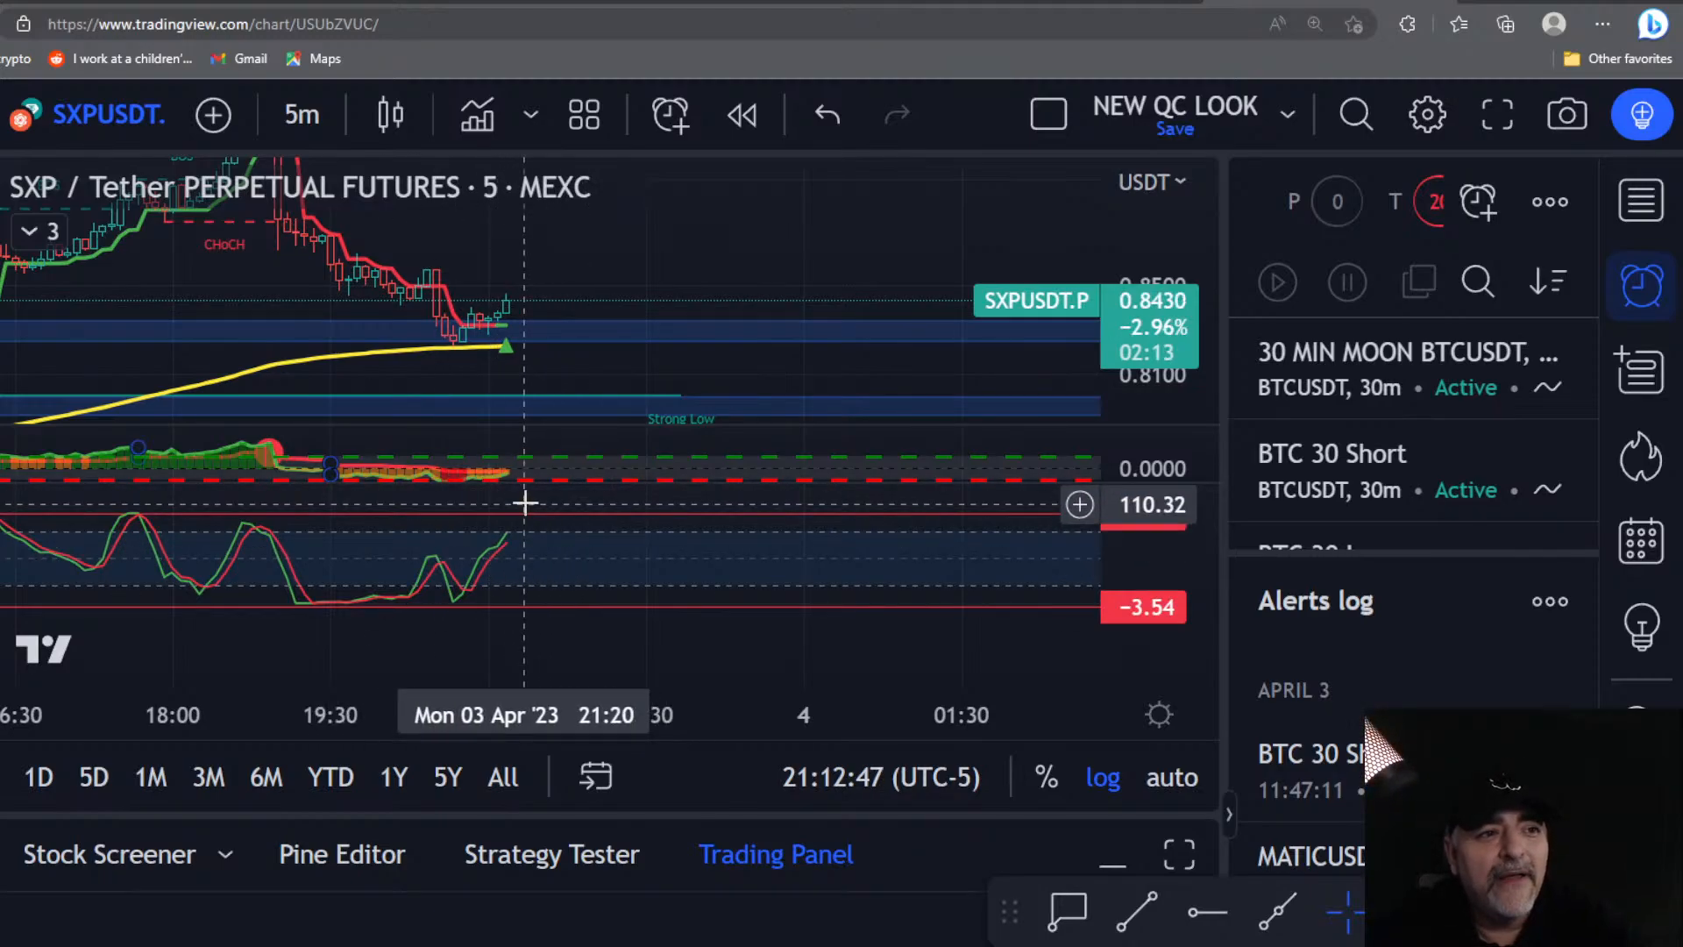
pyautogui.scroll(-2, 585, 424)
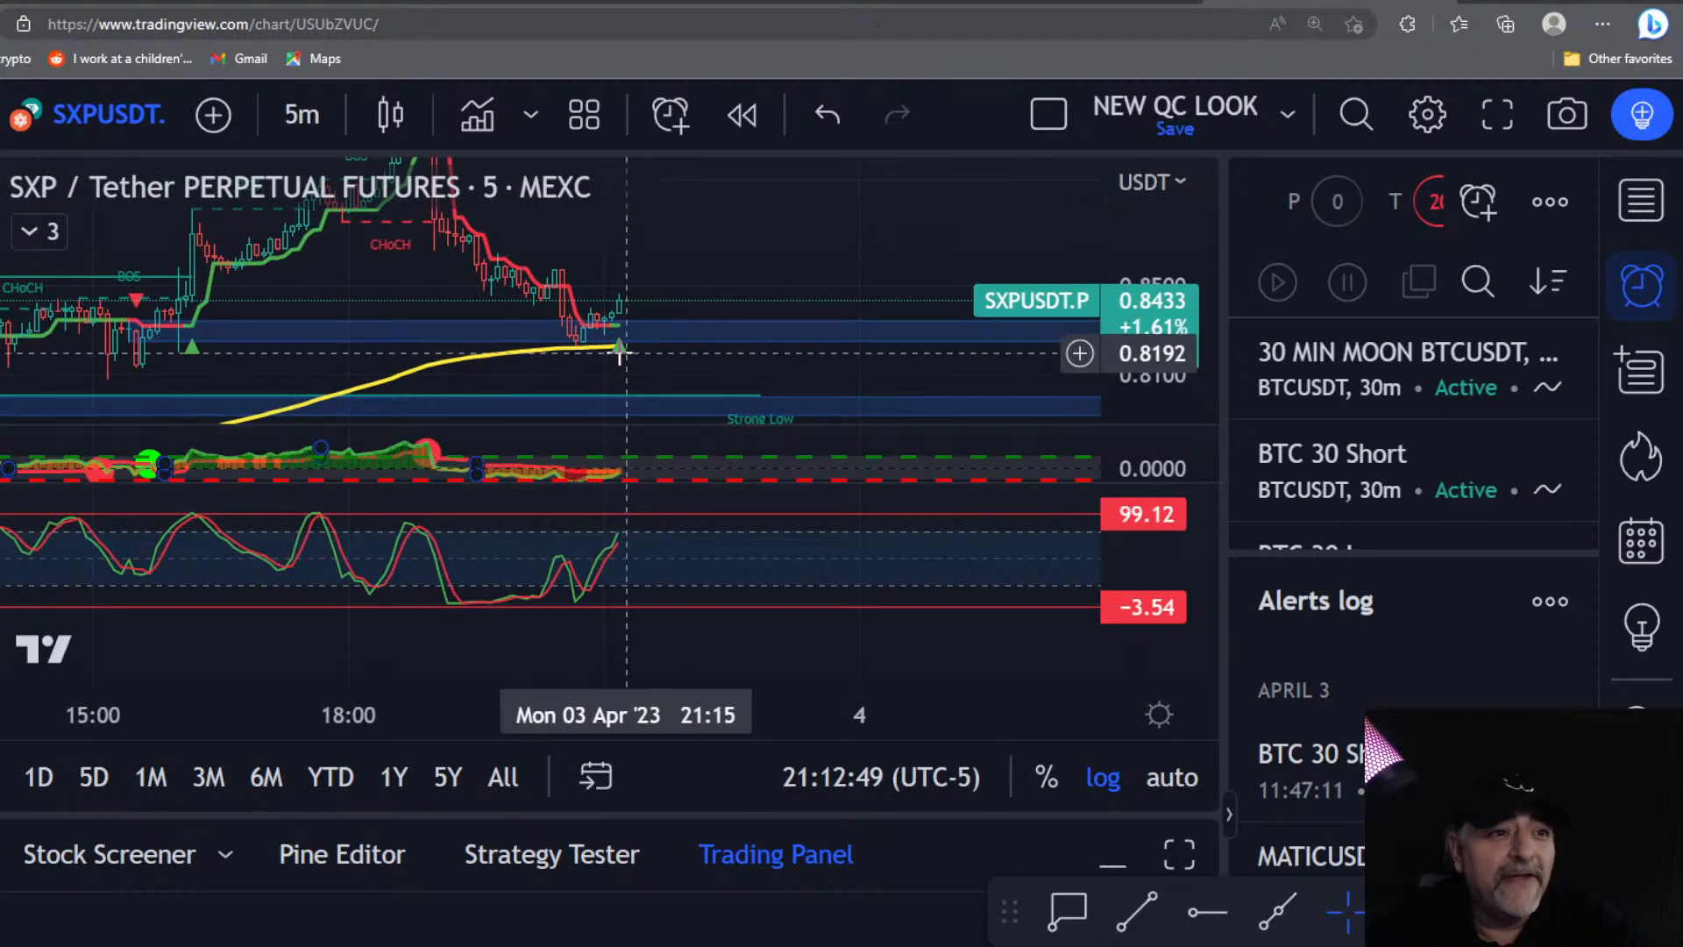
pyautogui.moveTo(601, 346); pyautogui.dragTo(552, 386)
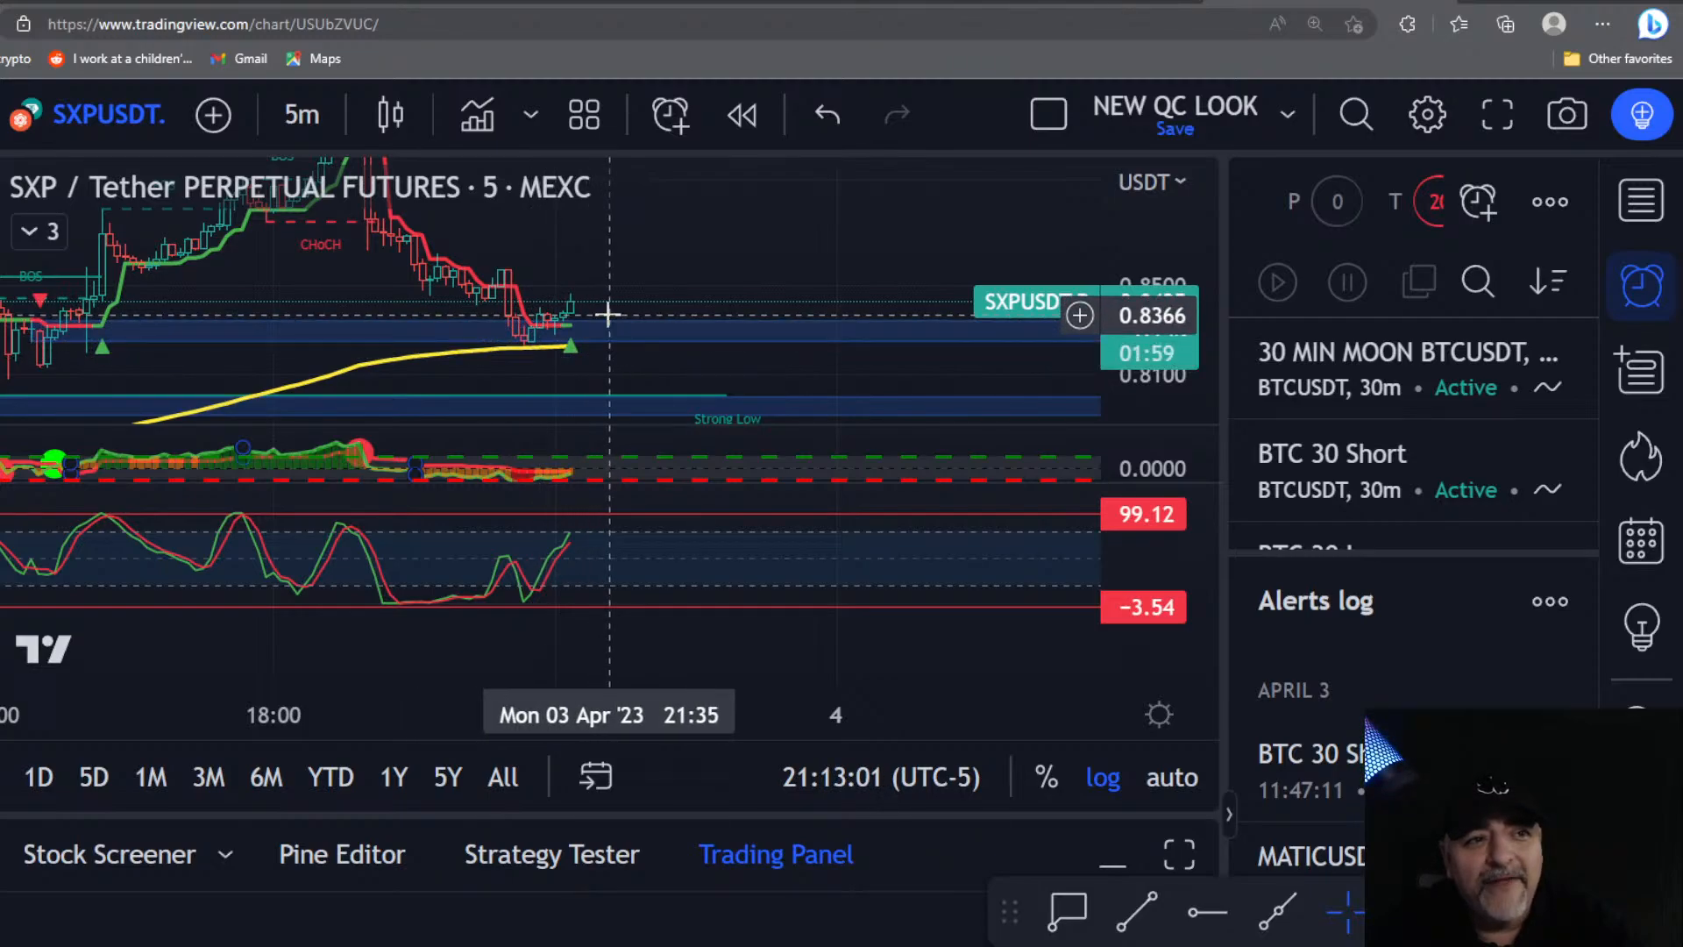
pyautogui.moveTo(1152, 378); pyautogui.dragTo(1152, 395)
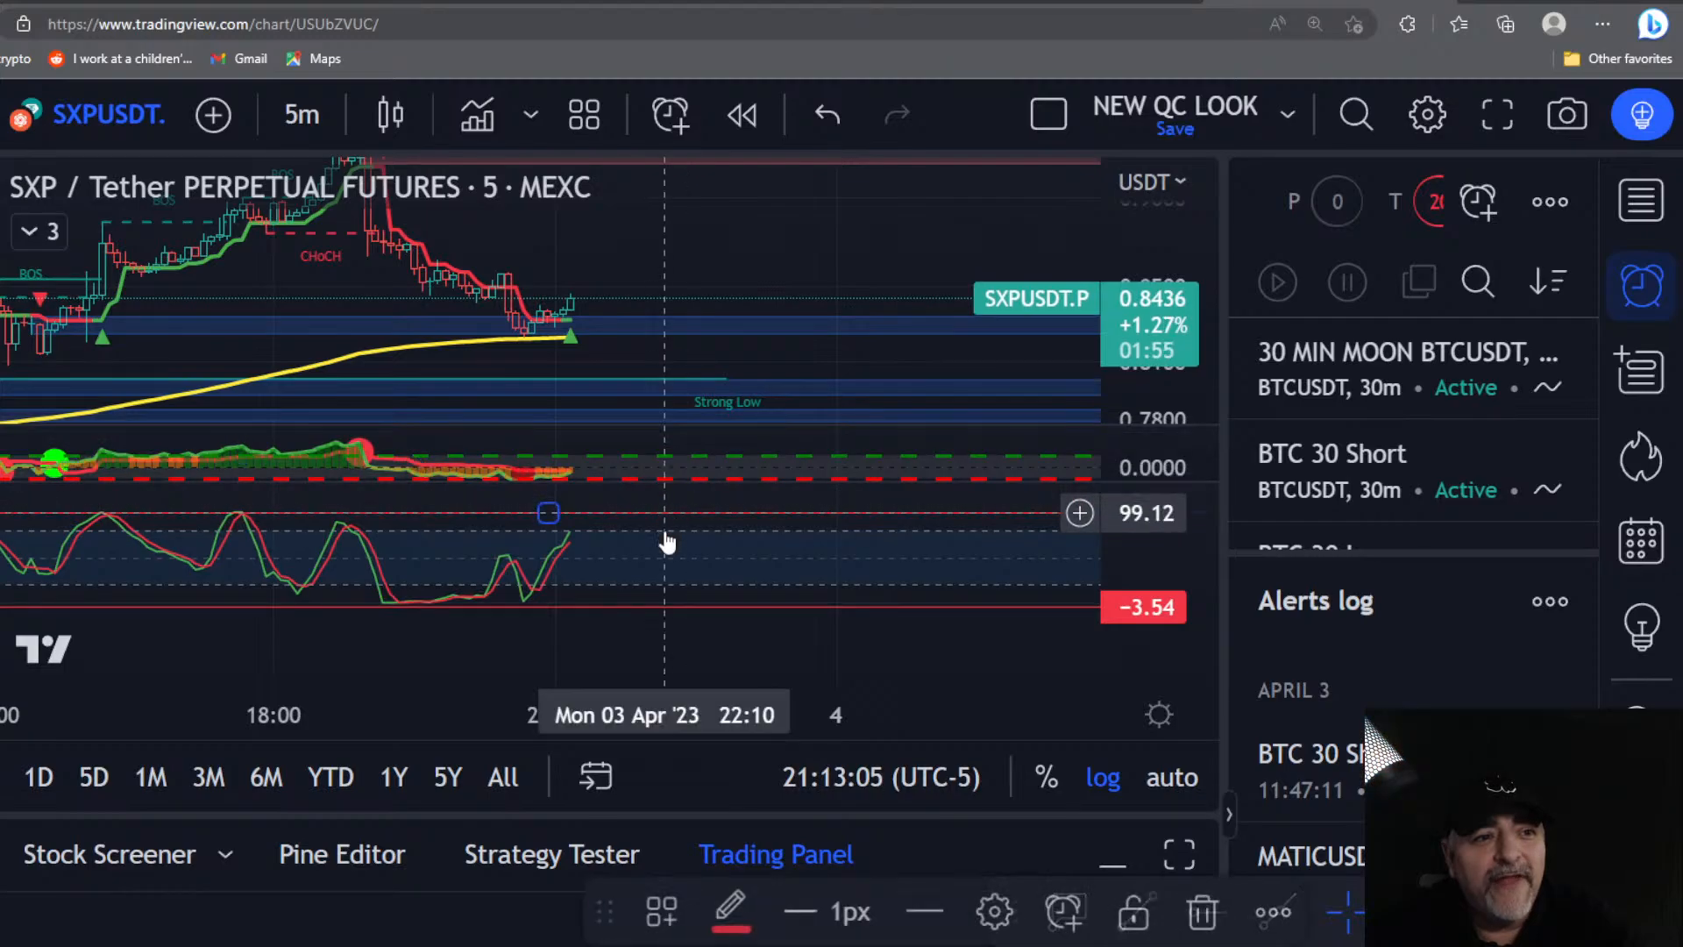
# Step: Undo the accidental move of the upper Stoch RSI line and reconnect the disconnected chart session
pyautogui.click(665, 571)
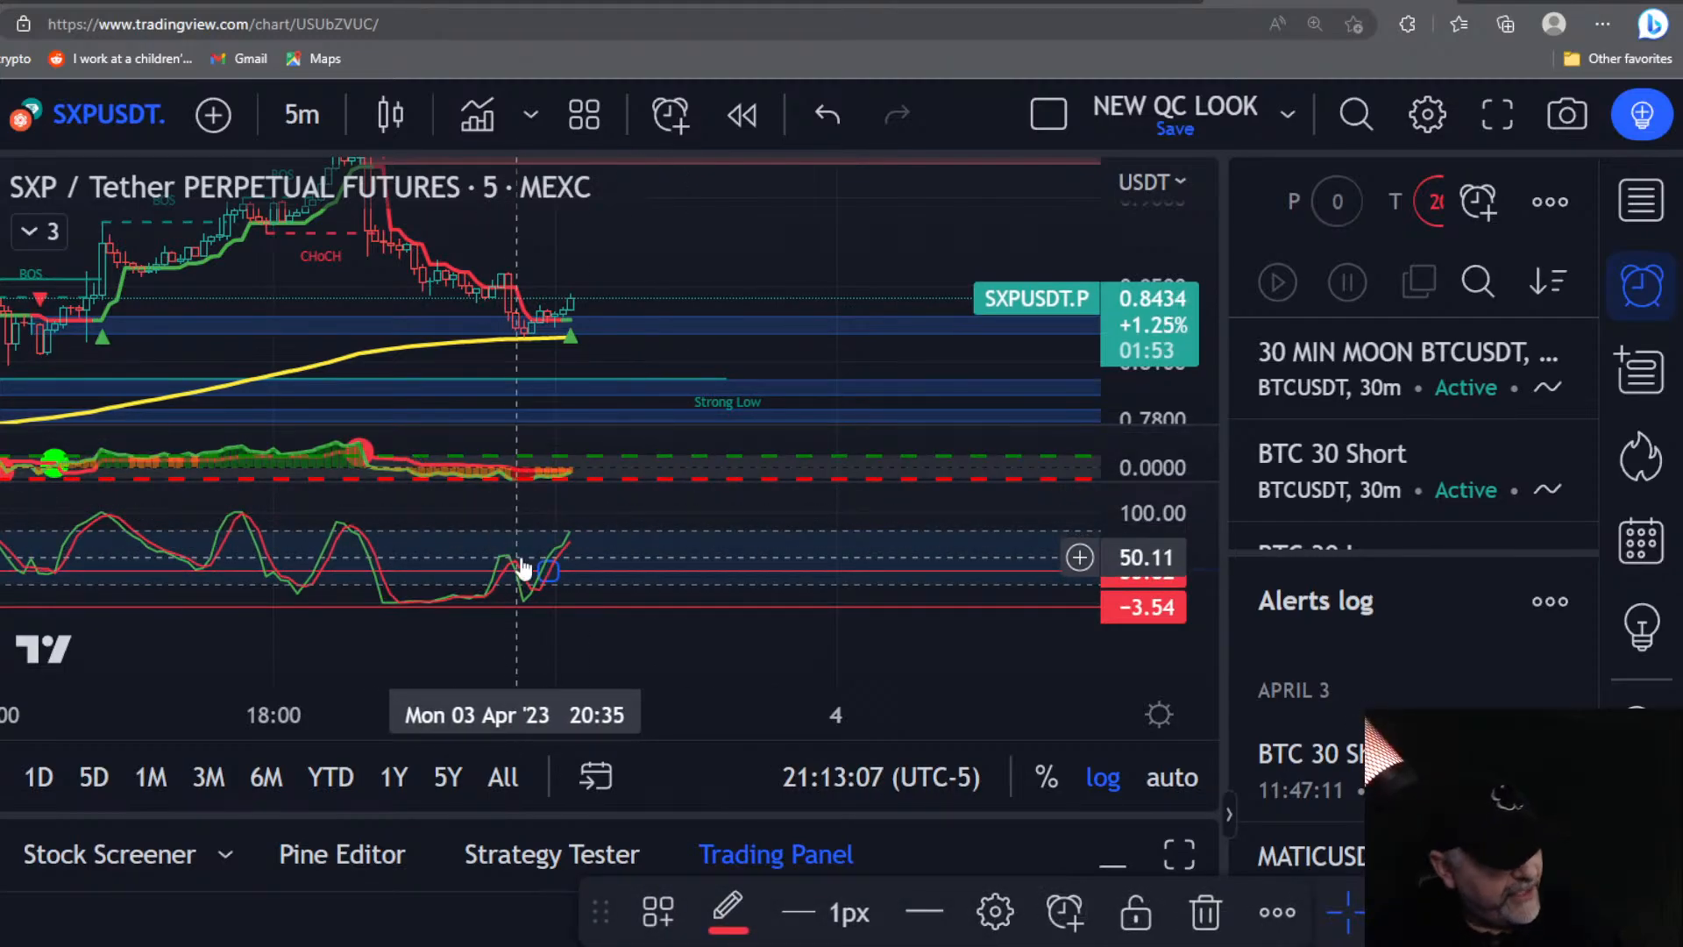
pyautogui.hotkey('ctrl', 'z')
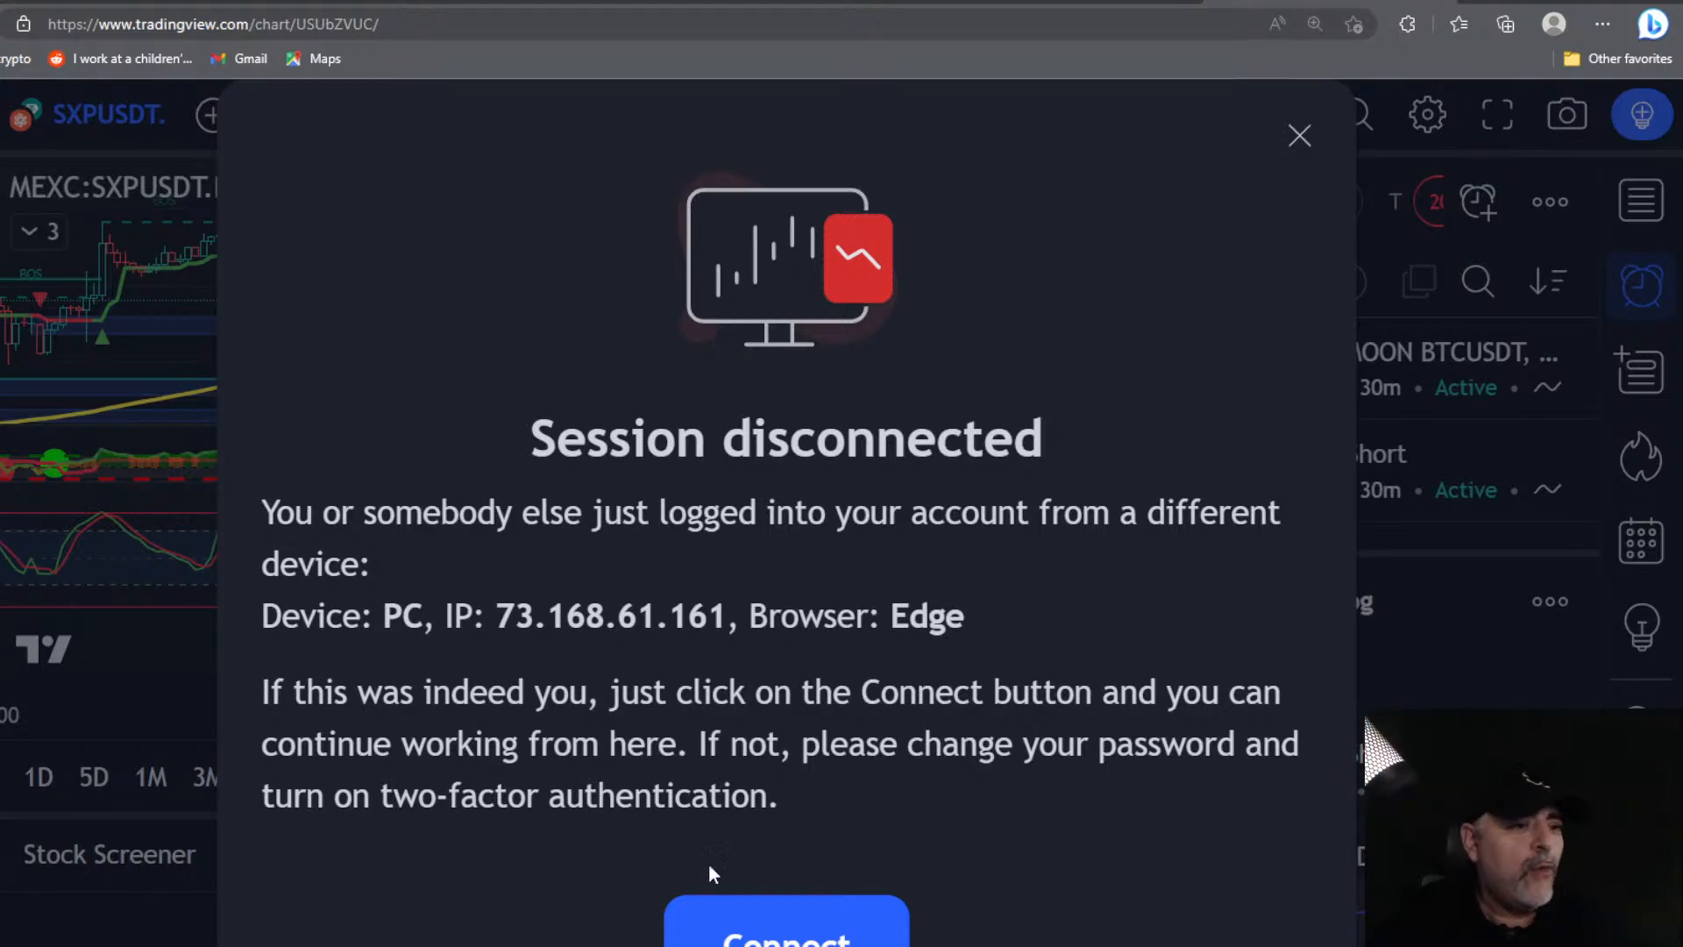
pyautogui.click(712, 918)
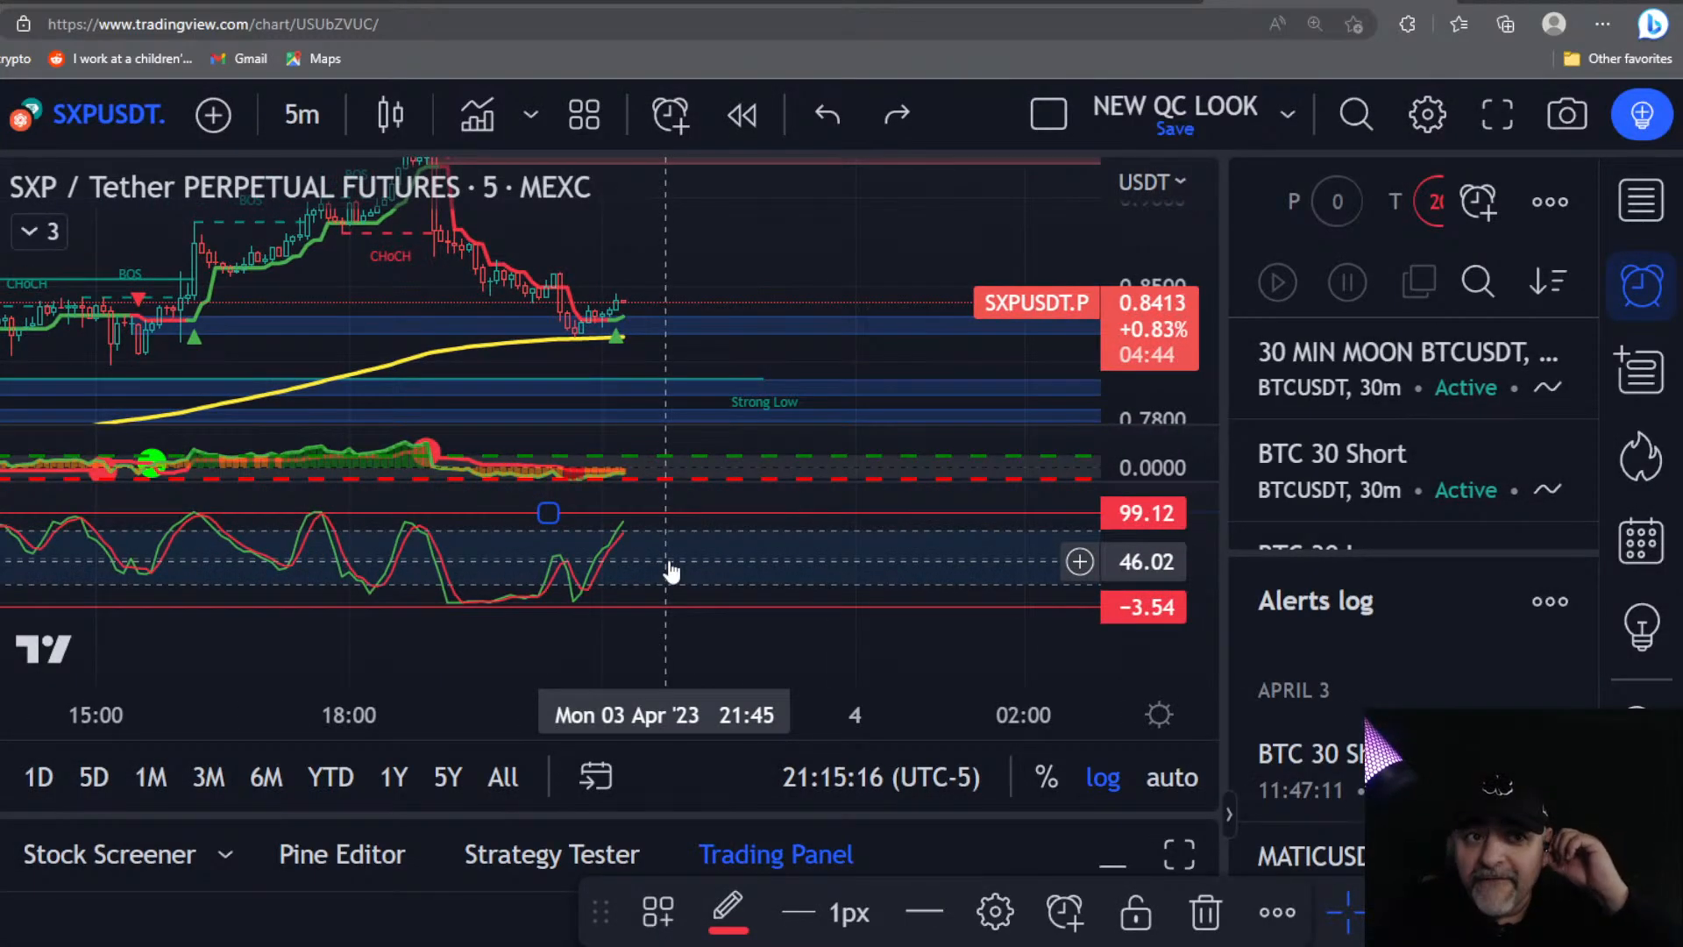
pyautogui.scroll(-1, 775, 521)
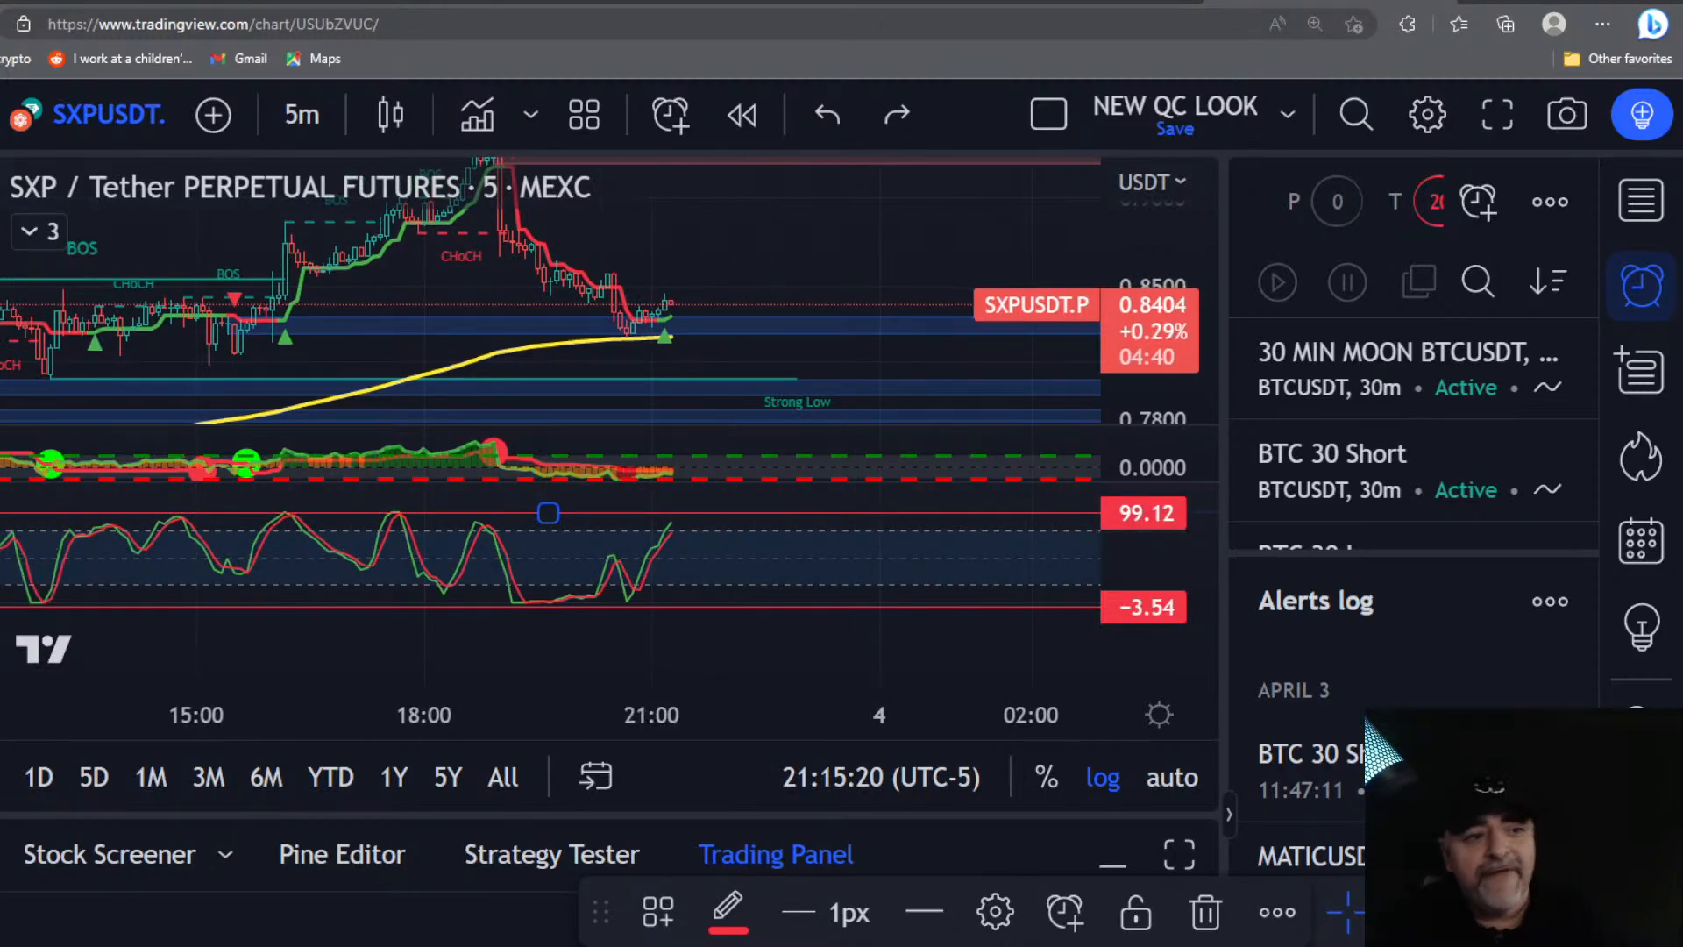
pyautogui.click(765, 649)
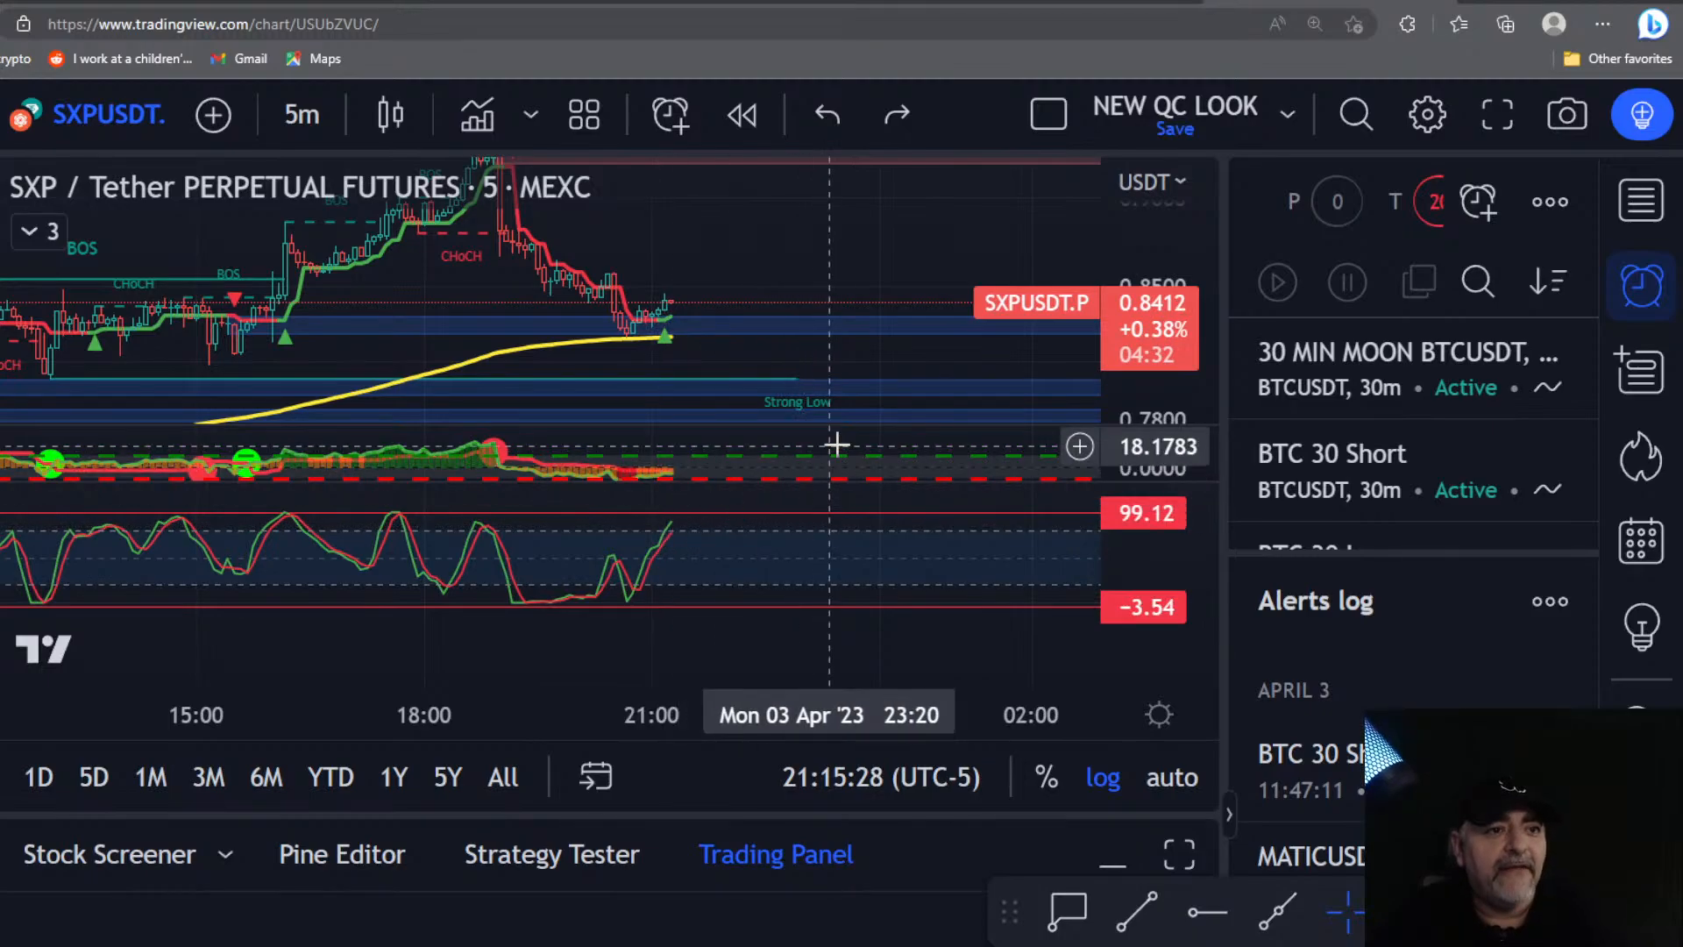
# Step: Reset the middle oscillator's scale to automatic and stretch the Stoch RSI scale around its latest readings
pyautogui.moveTo(1131, 471); pyautogui.dragTo(1136, 454)
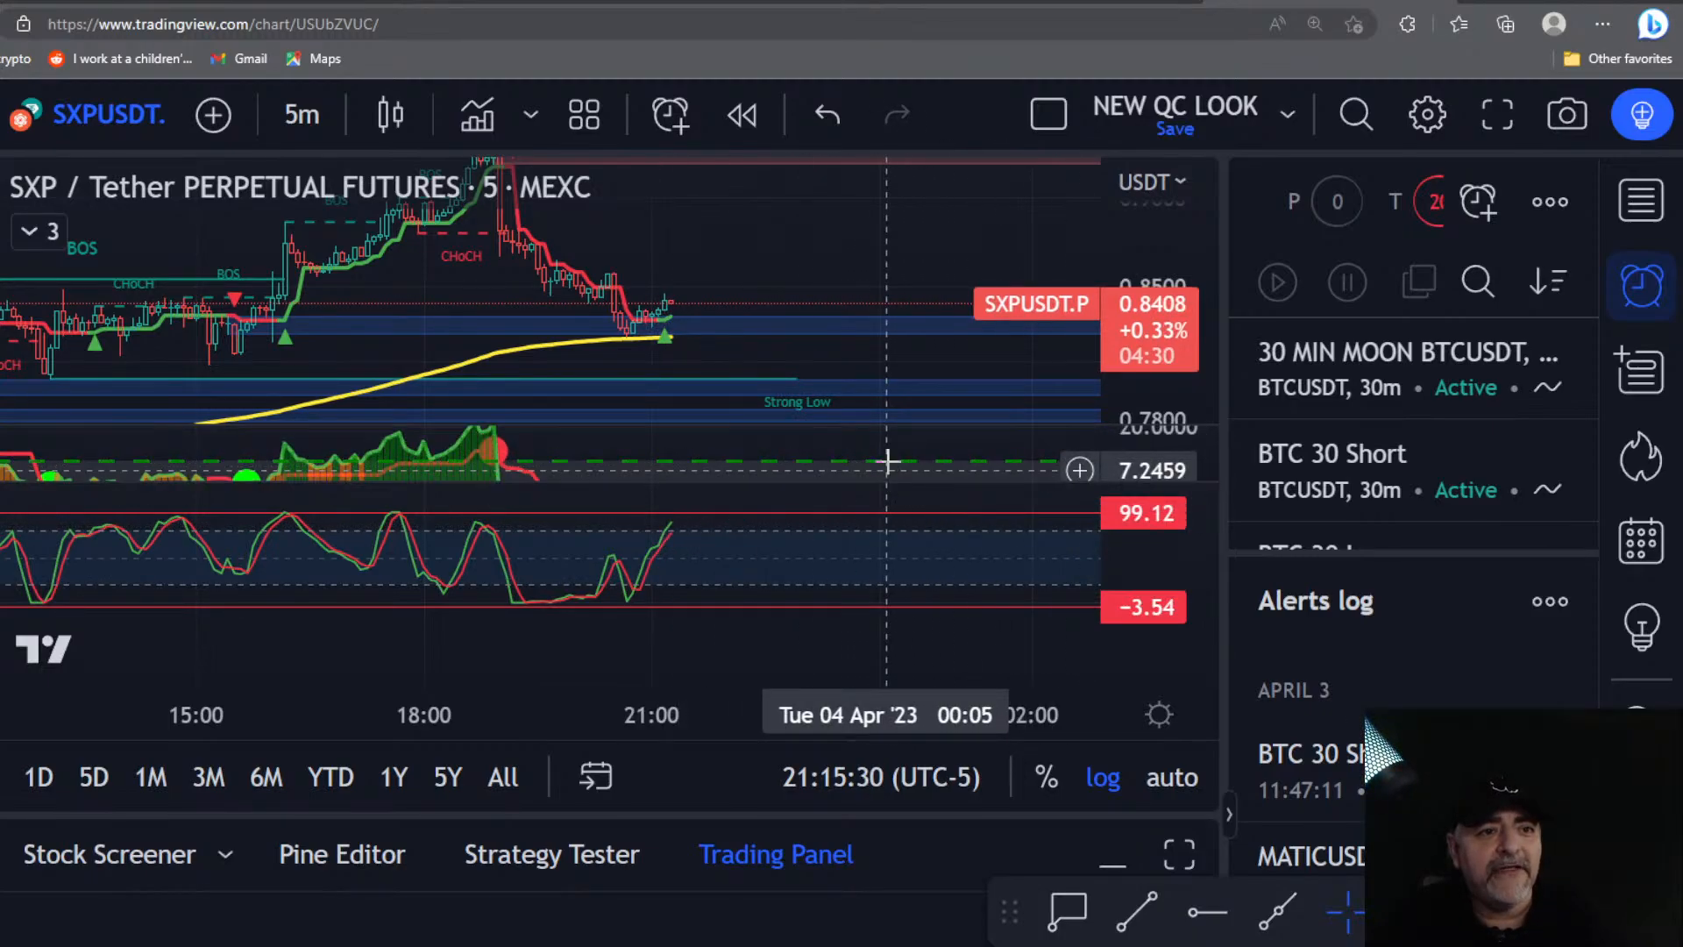
pyautogui.moveTo(886, 459); pyautogui.dragTo(902, 435)
pyautogui.doubleClick(1147, 443)
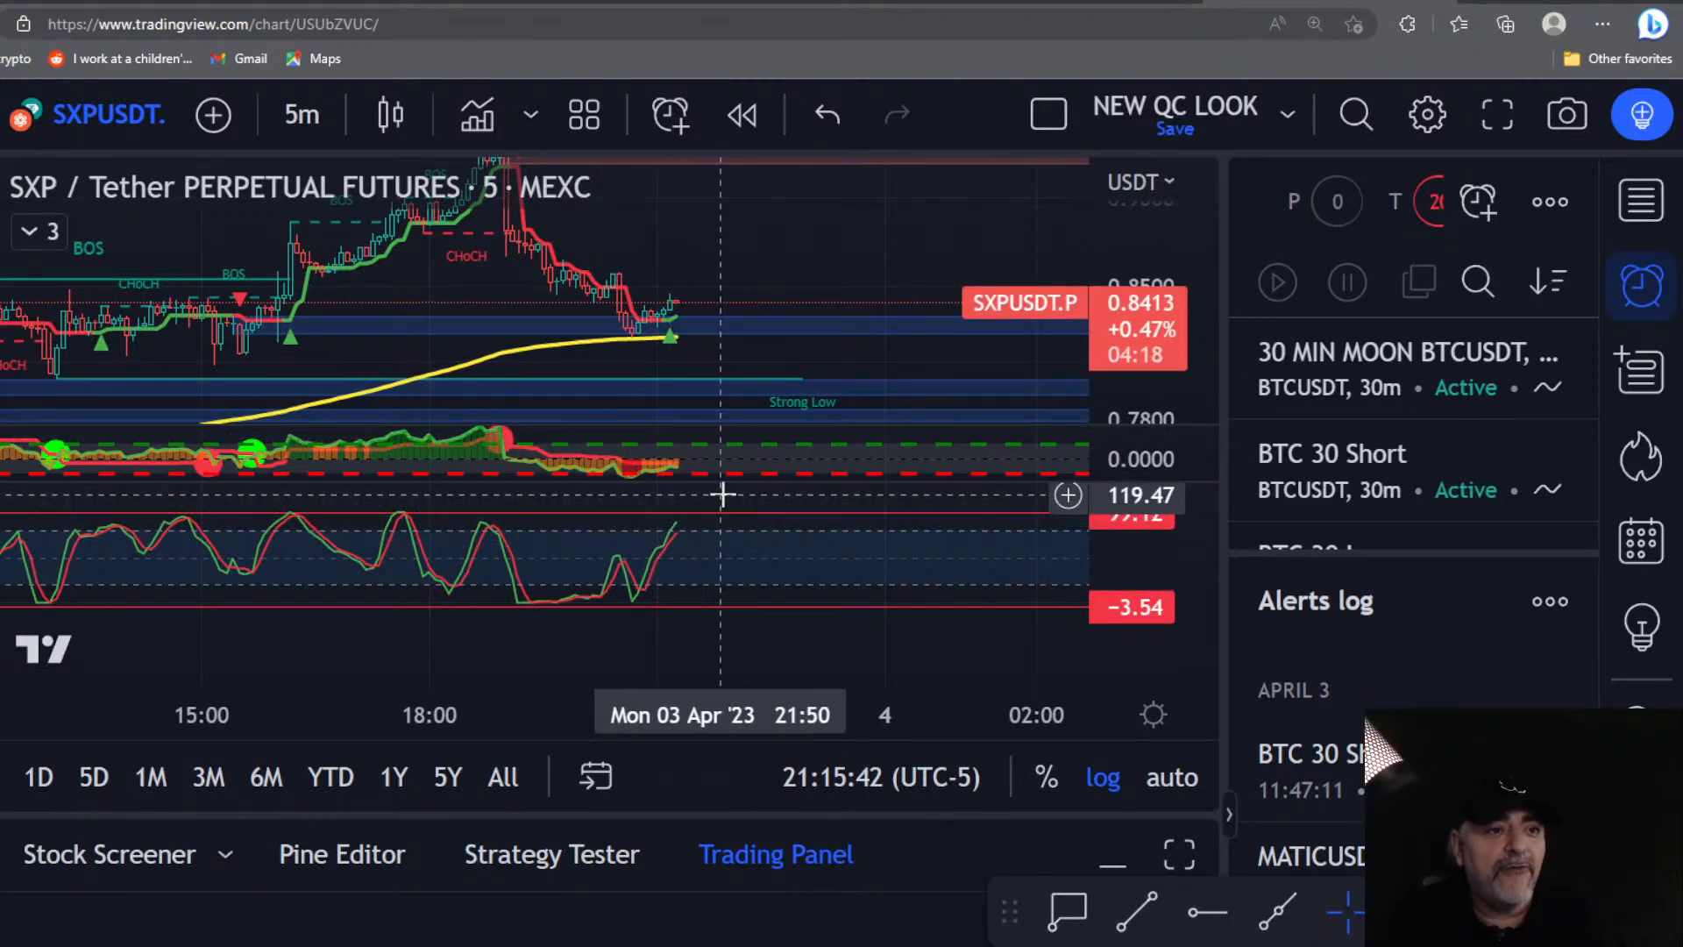
pyautogui.moveTo(1106, 570); pyautogui.dragTo(1131, 563)
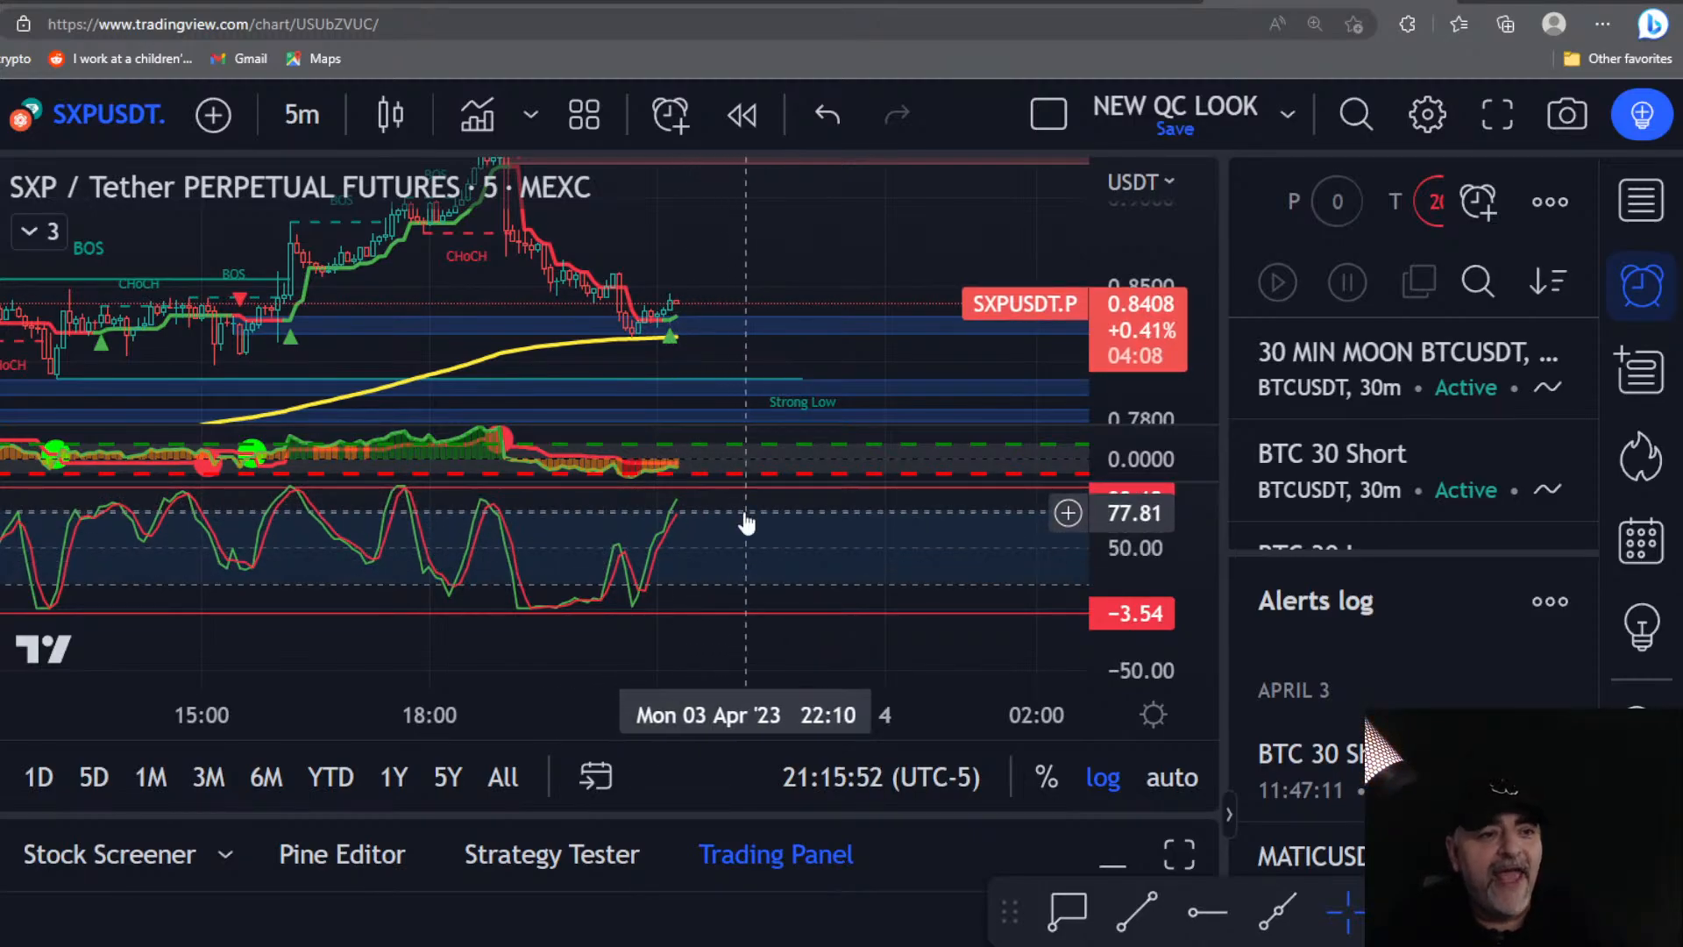
pyautogui.scroll(2, 643, 535)
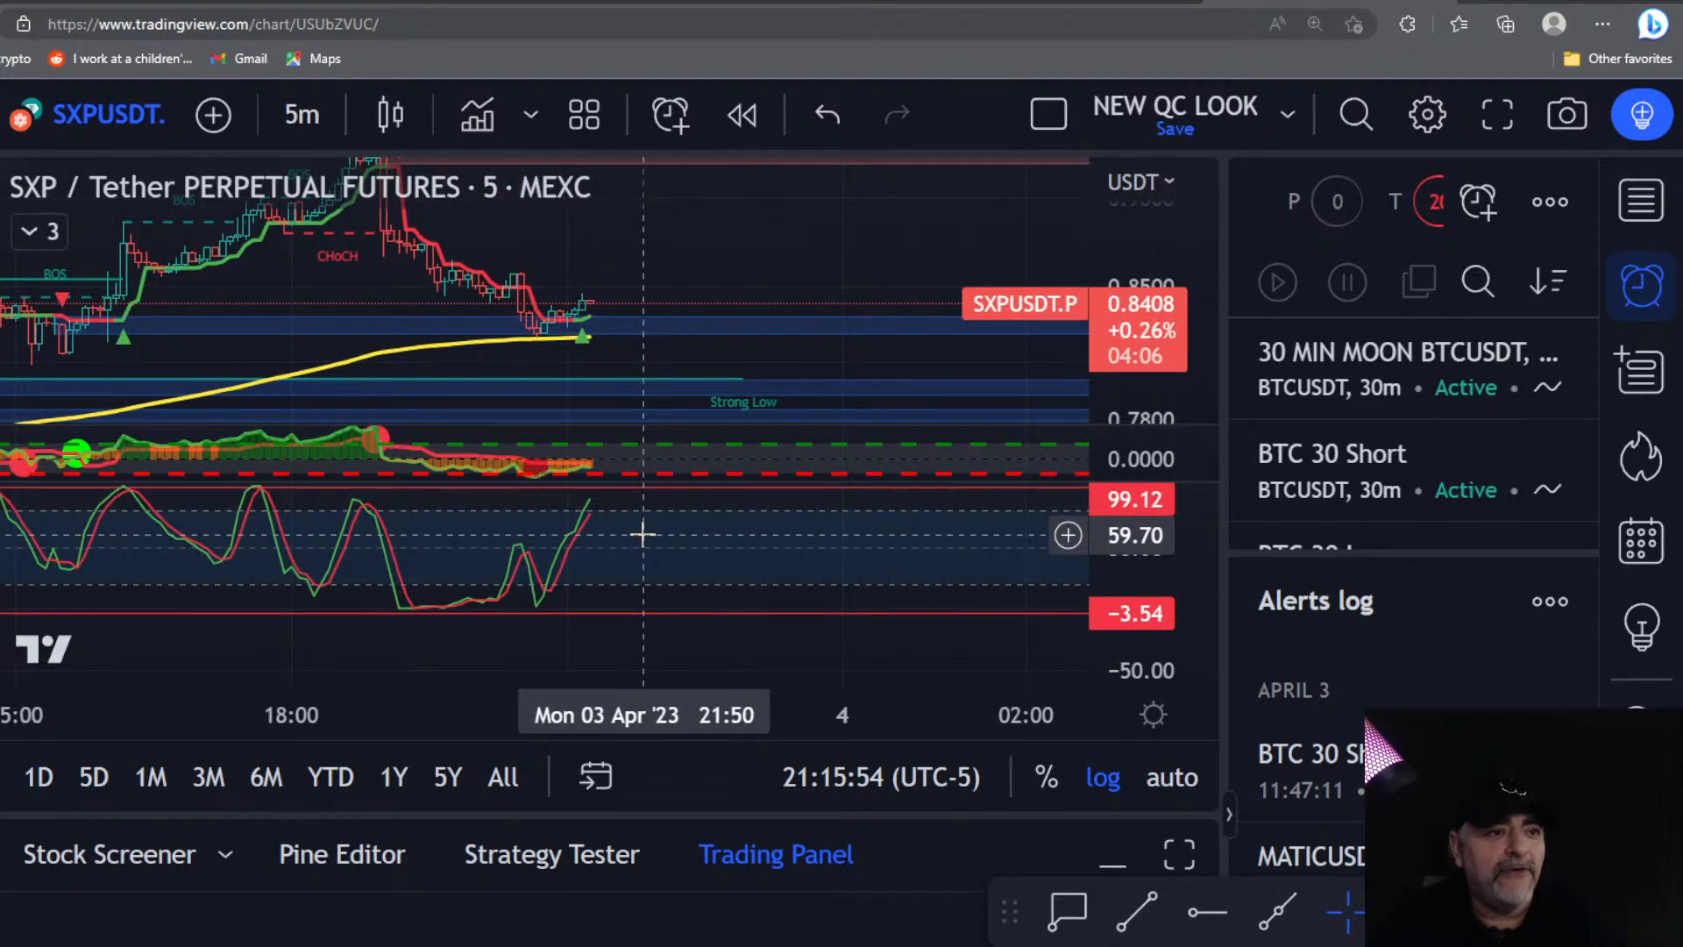
pyautogui.scroll(1, 642, 535)
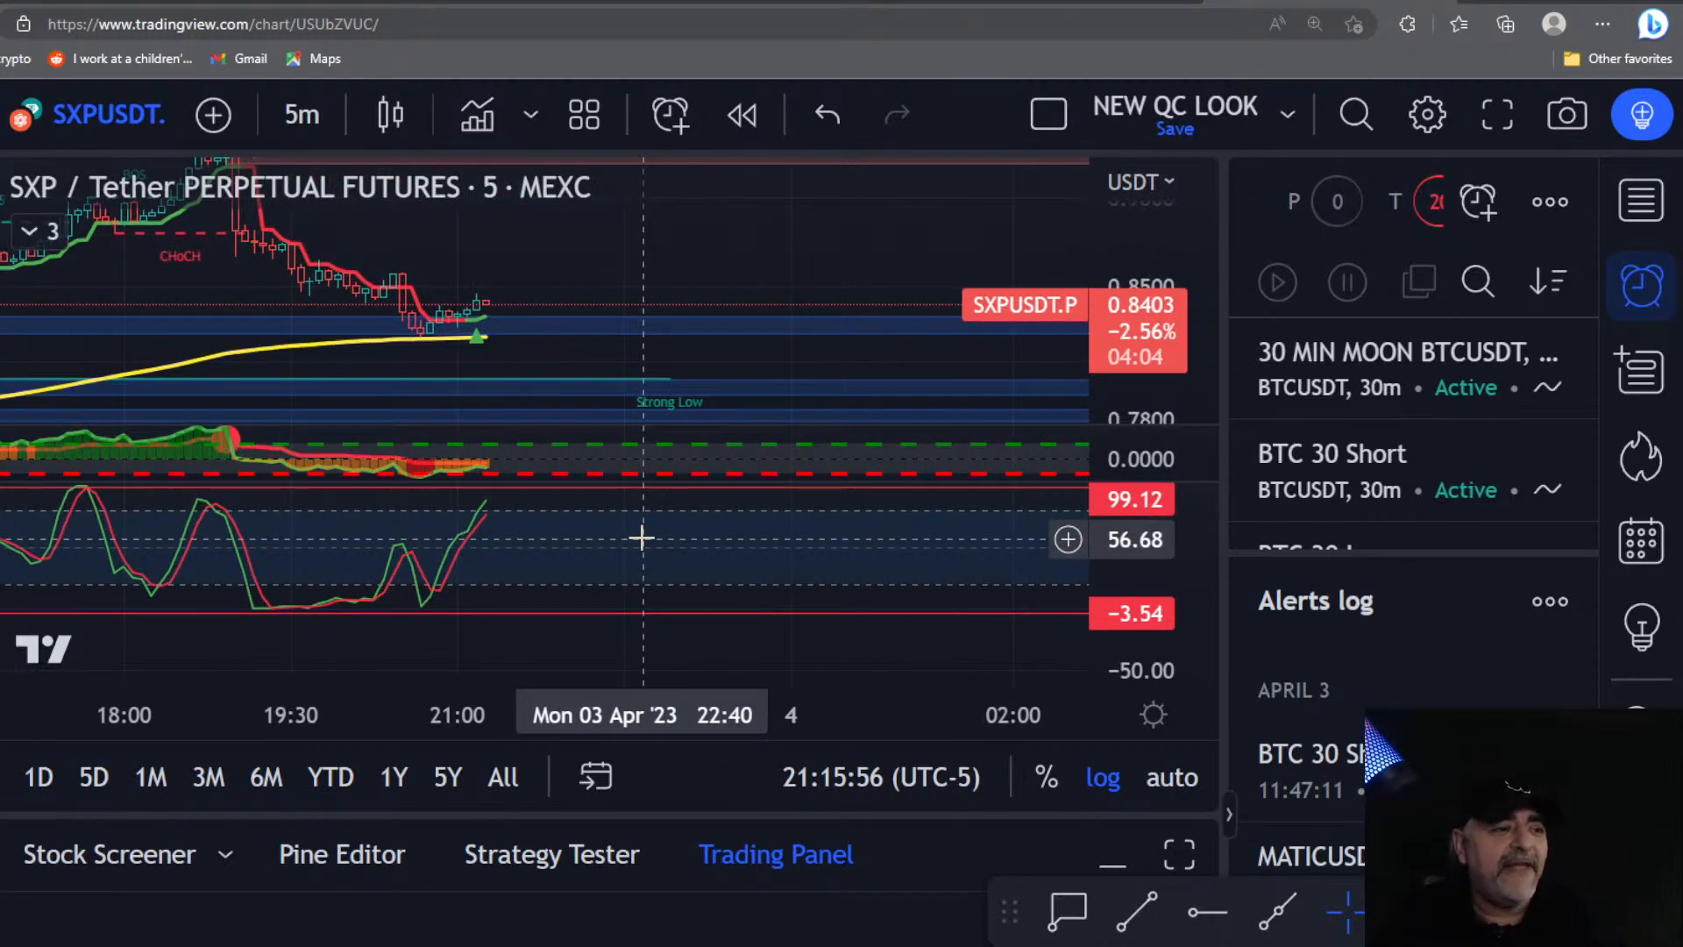
# Step: Start an alert on the QQE MT4 Glaz-modified oscillator with QQE XQ Cross Over as the condition source
pyautogui.rightClick(218, 441)
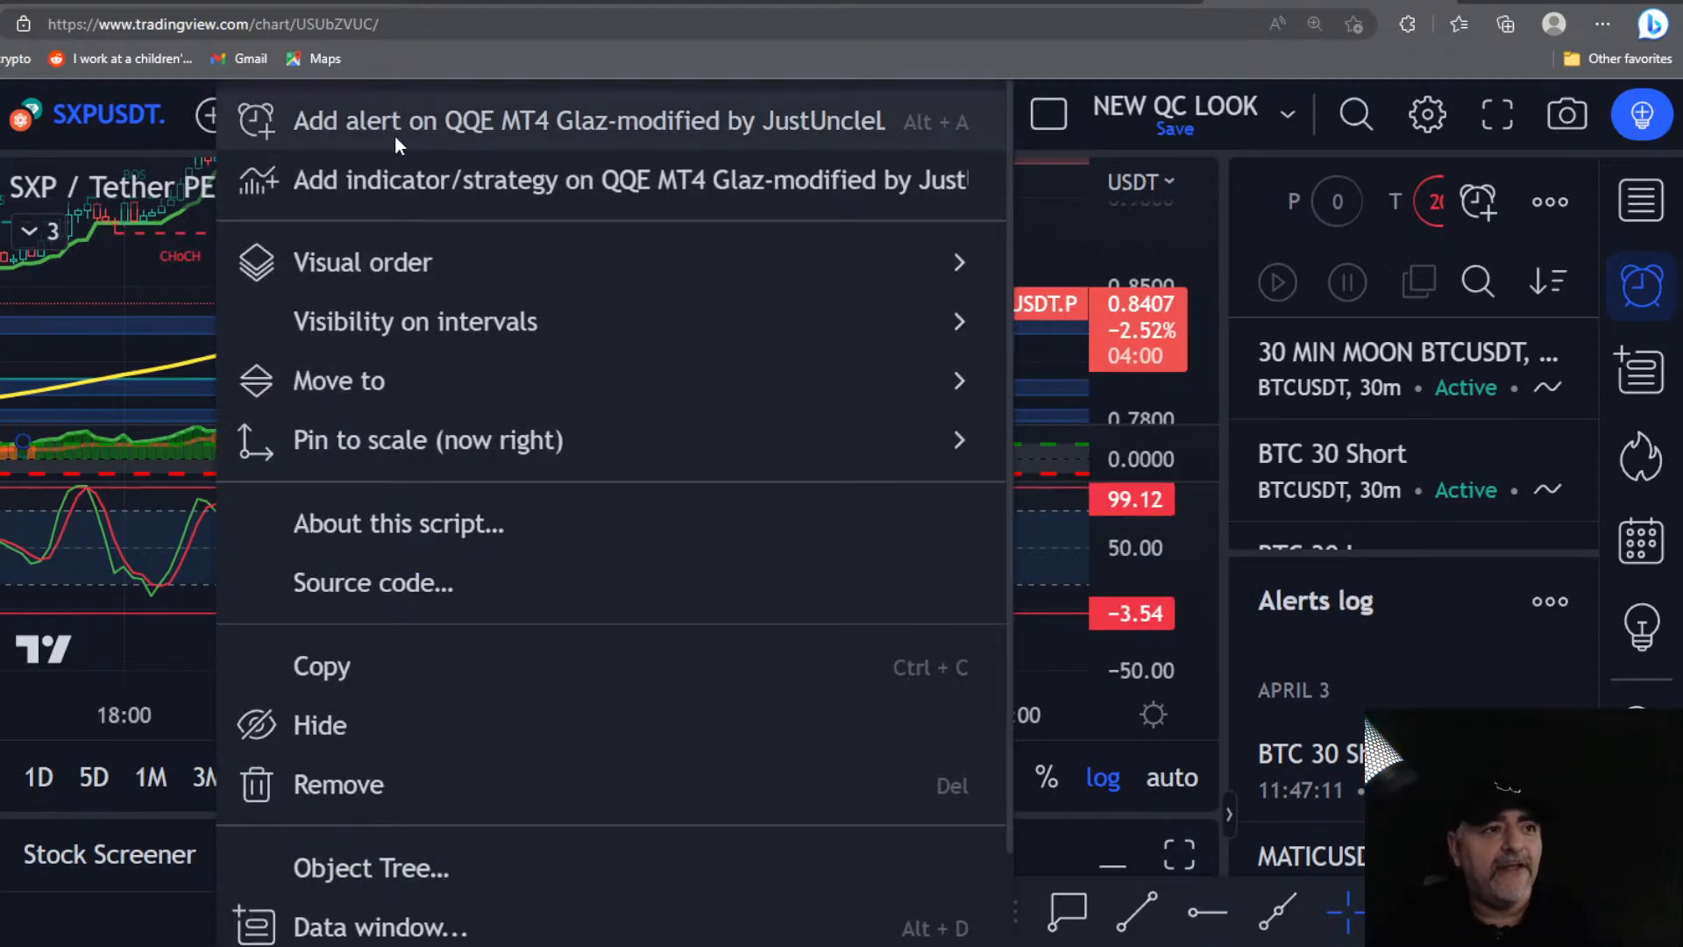
pyautogui.click(395, 135)
pyautogui.scroll(-3, 588, 495)
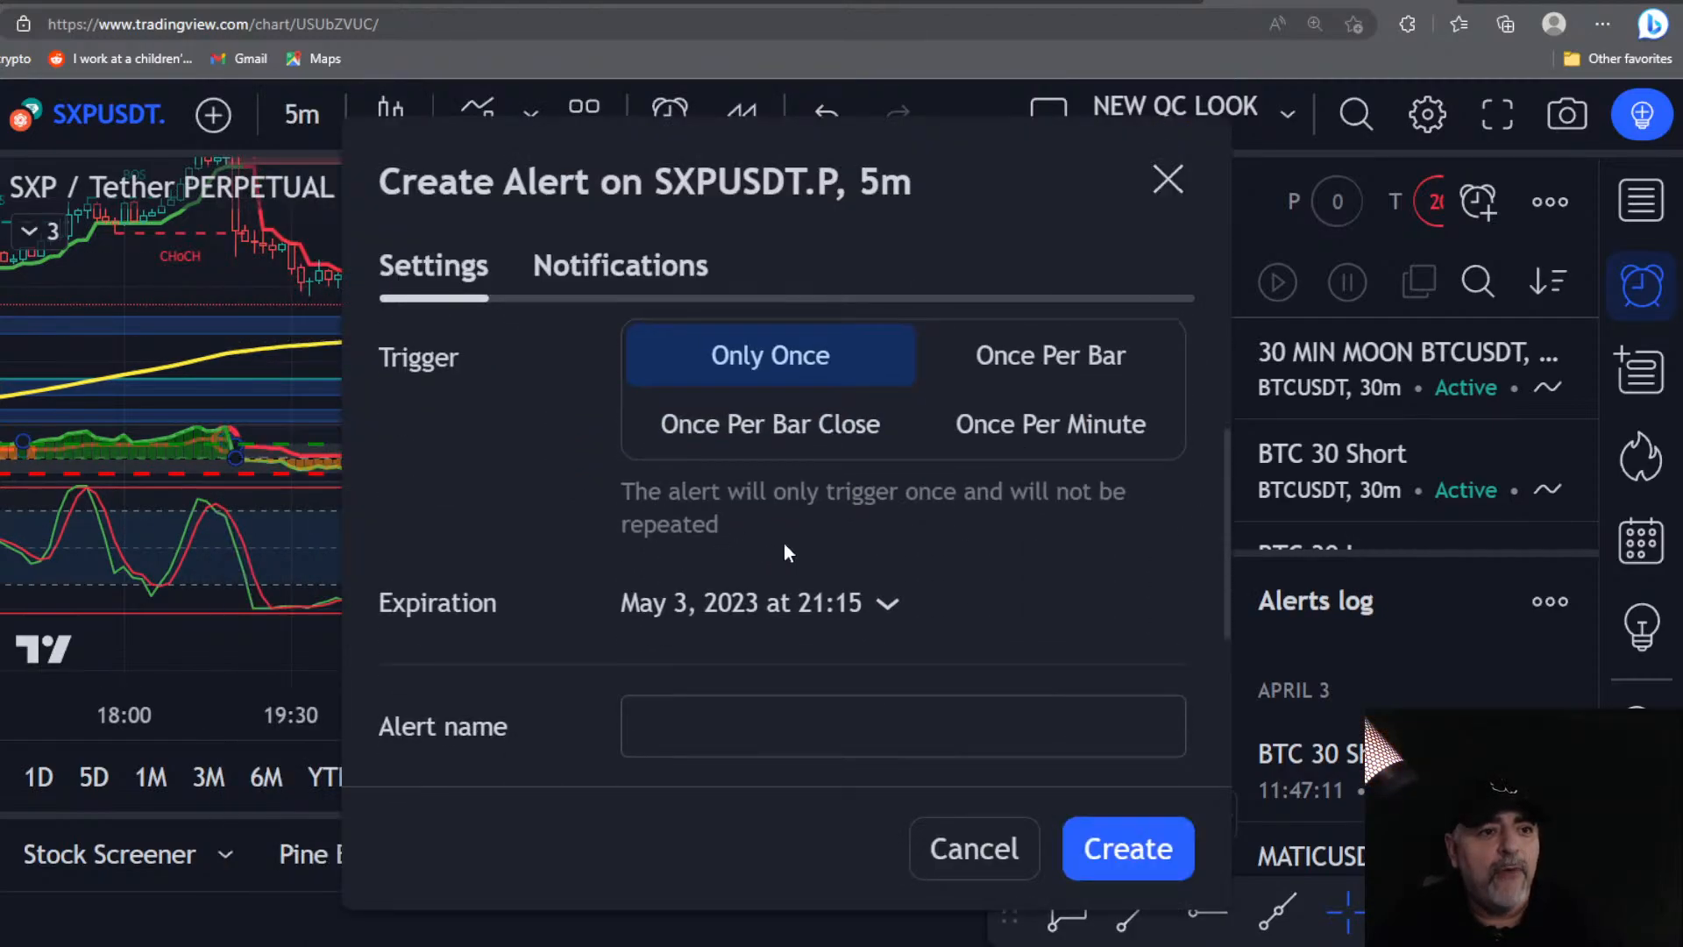
pyautogui.scroll(3, 876, 552)
pyautogui.click(1166, 359)
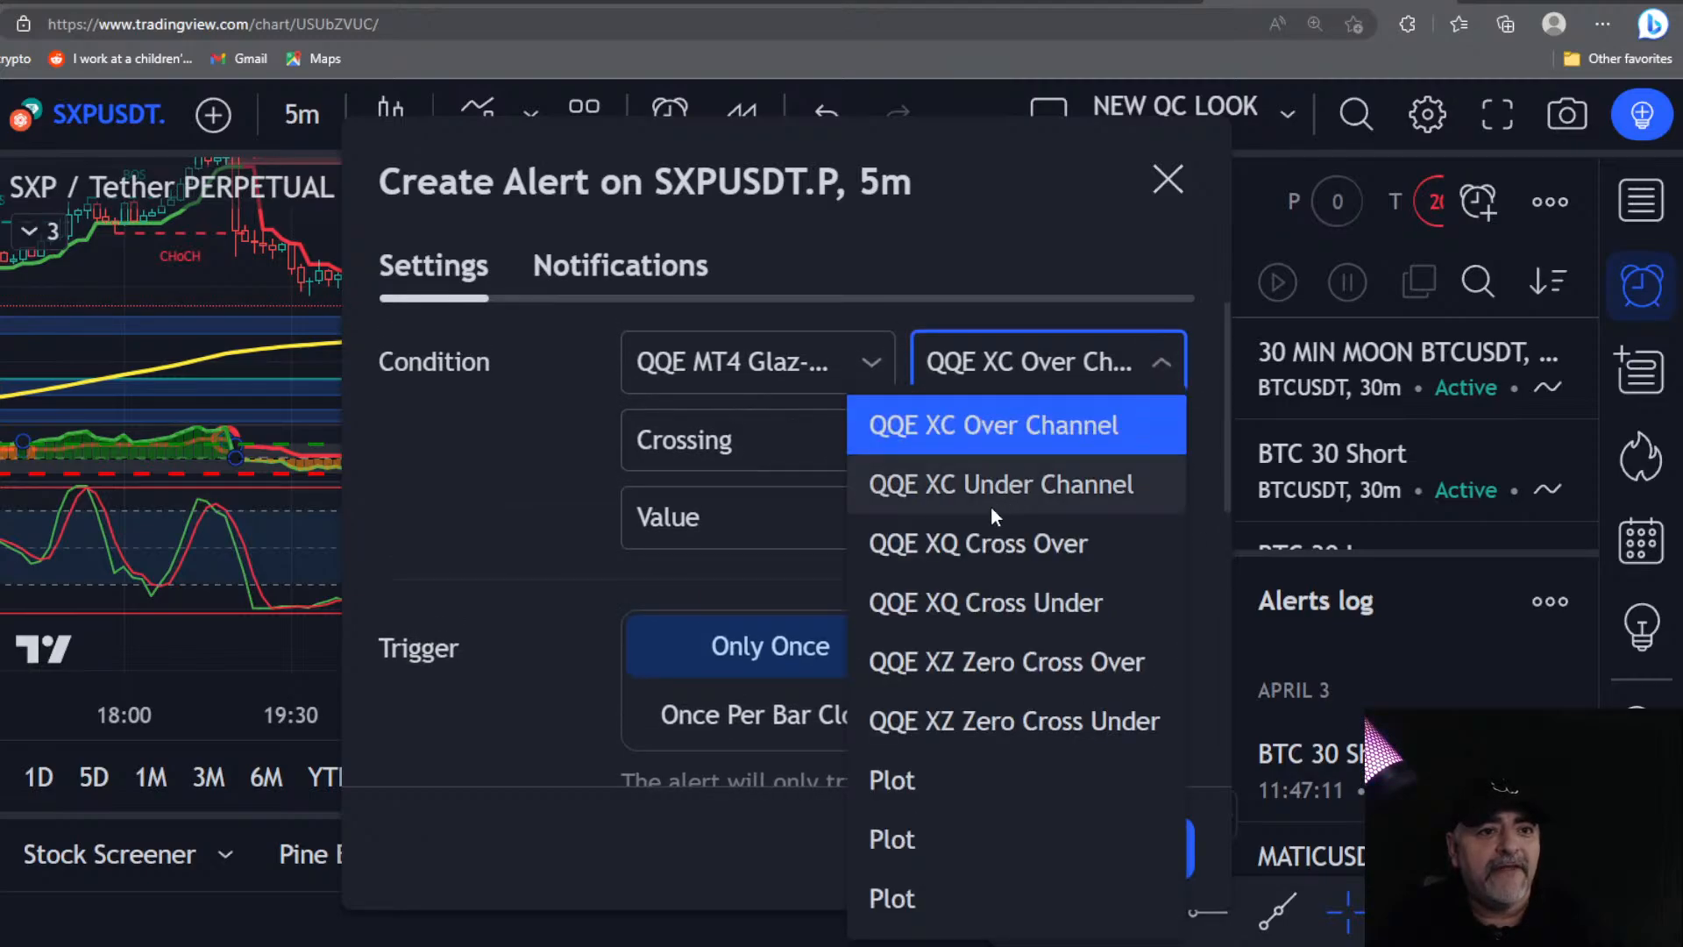
pyautogui.click(996, 545)
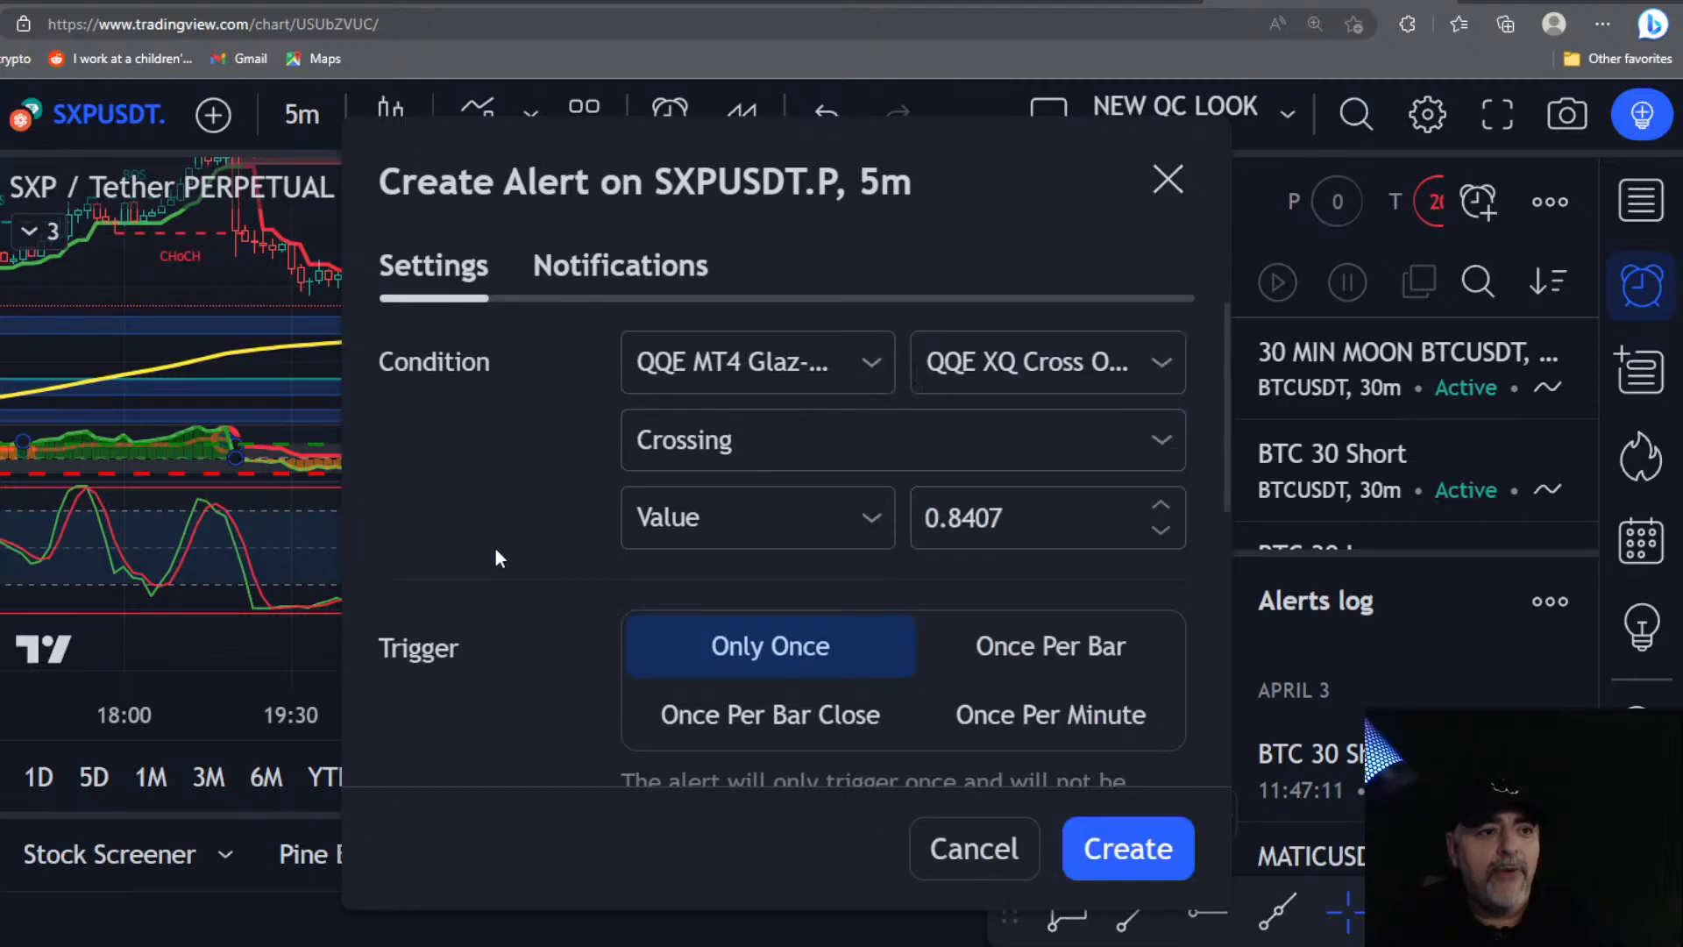
# Step: Set the alert to trigger Once Per Bar and replace its message with "moon 5min sxp"
pyautogui.scroll(-3, 1175, 689)
pyautogui.click(1067, 455)
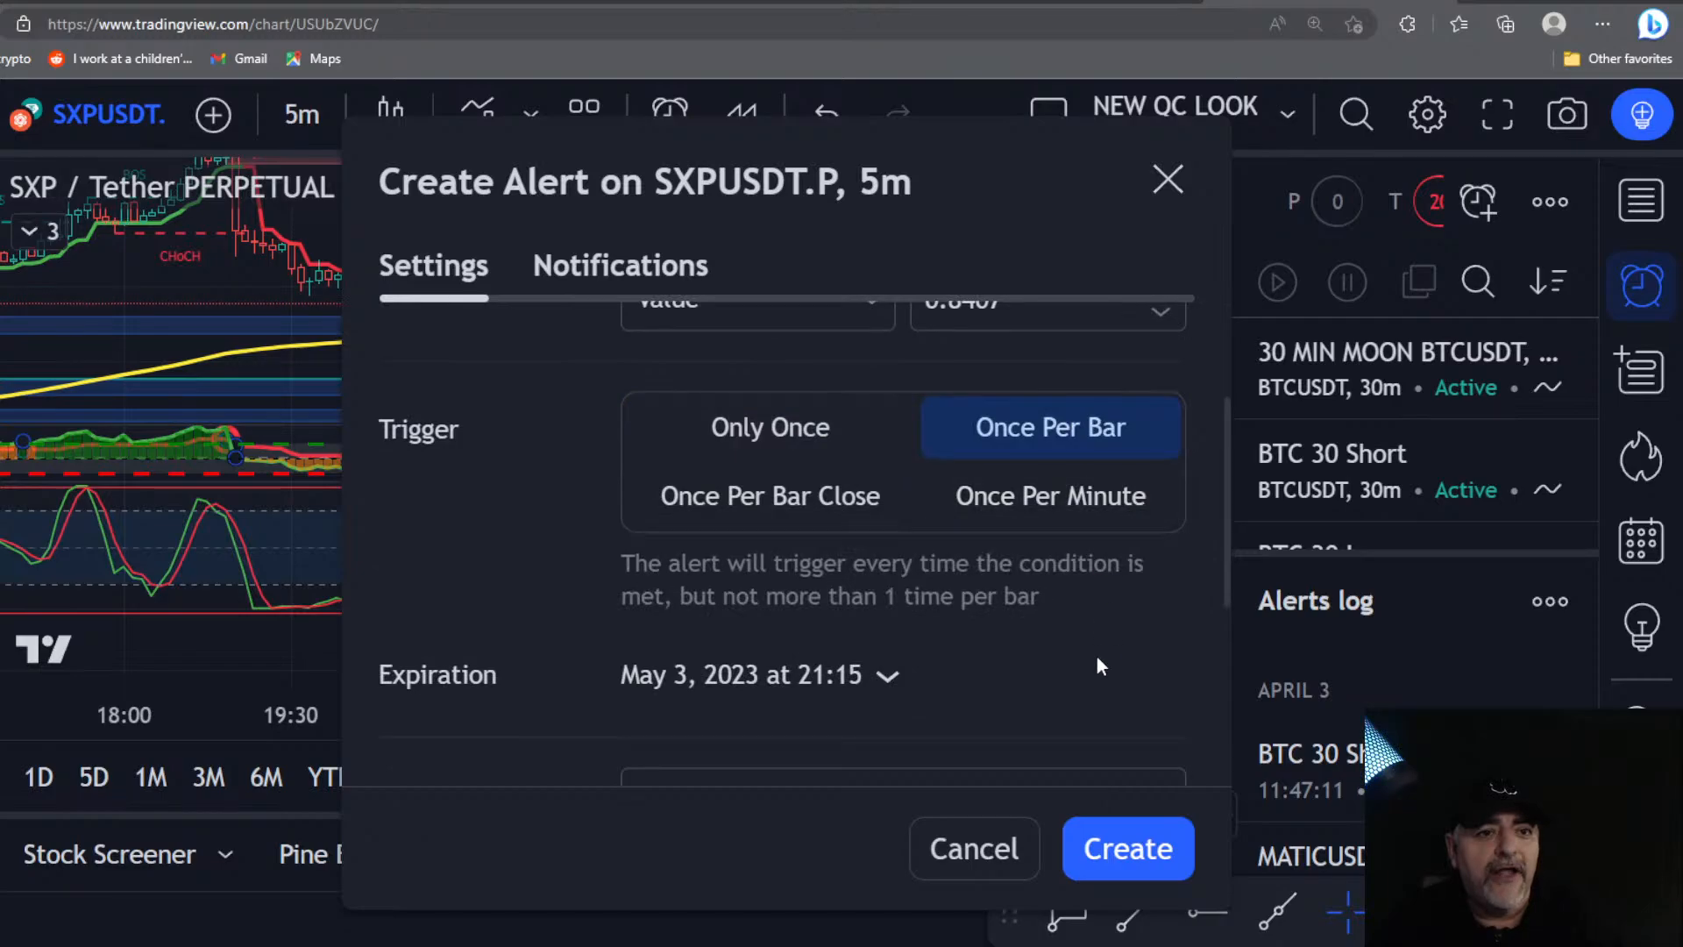
pyautogui.scroll(-3, 1097, 656)
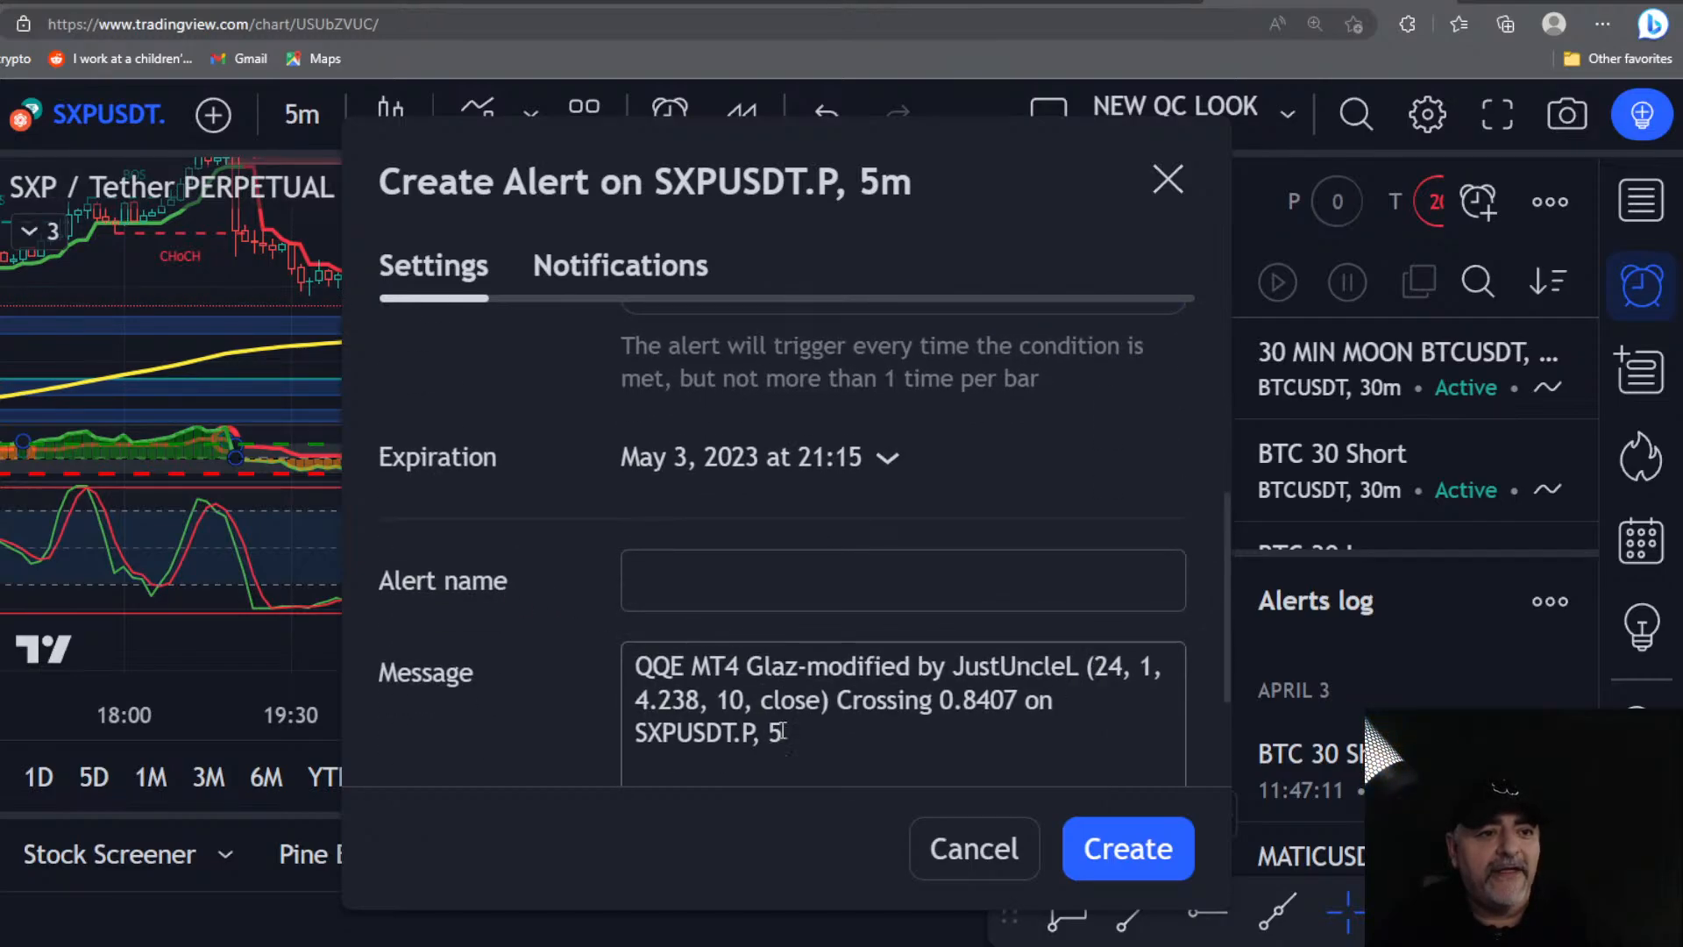
pyautogui.moveTo(782, 731); pyautogui.dragTo(550, 614)
pyautogui.write(',')
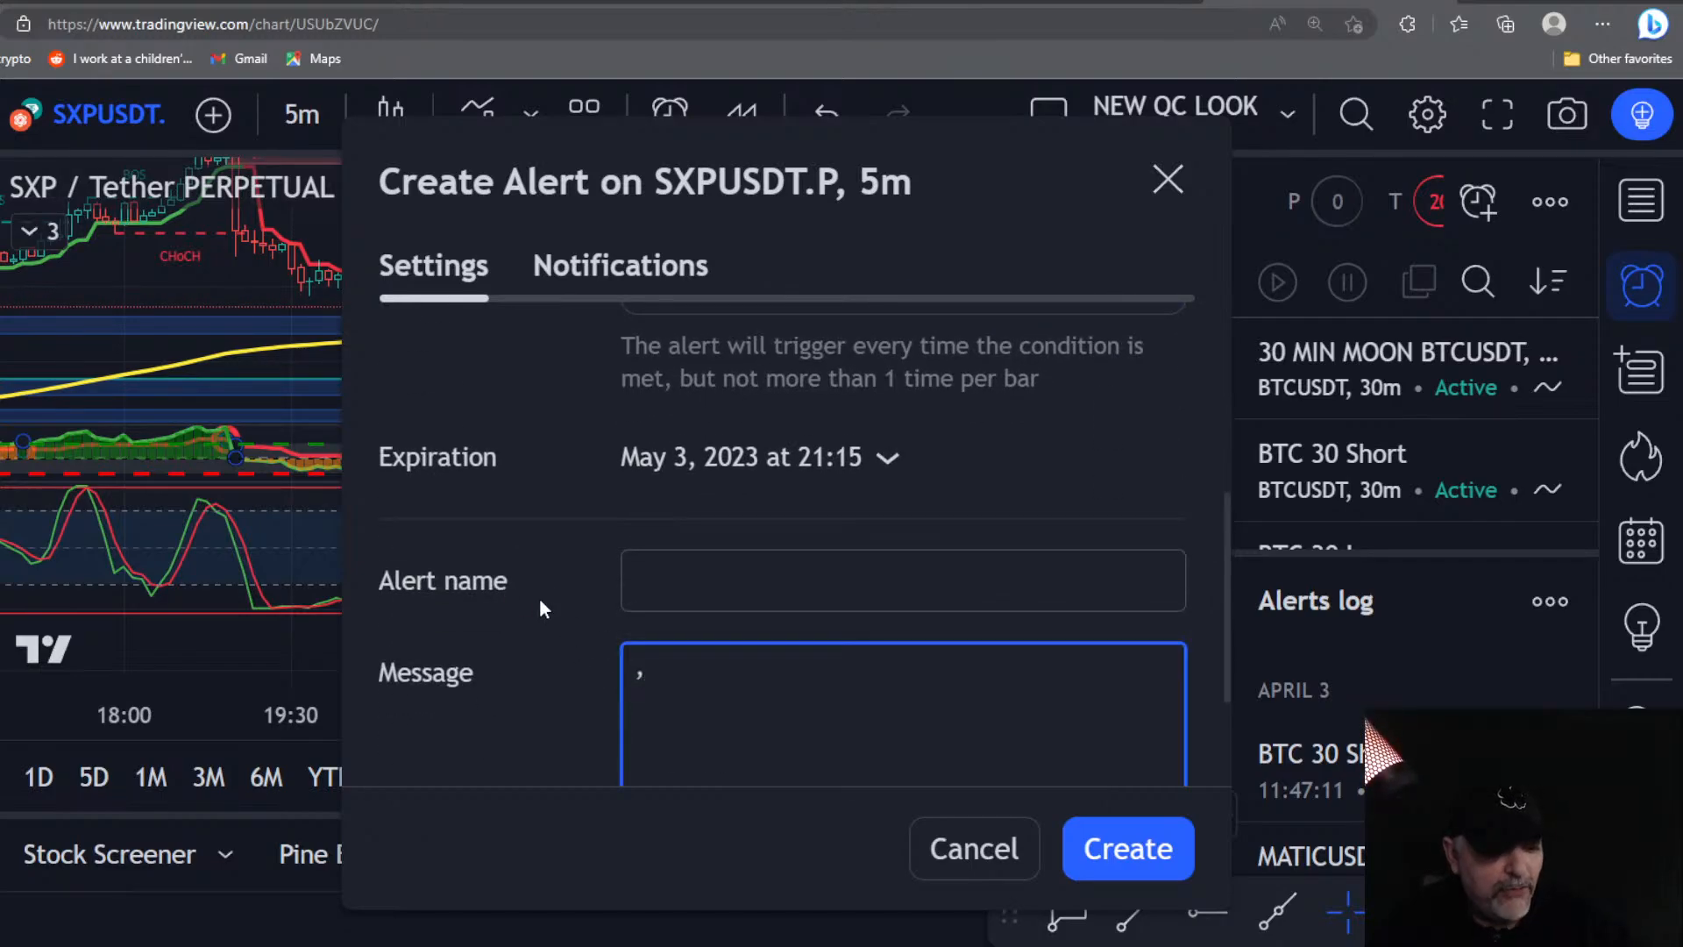
pyautogui.press('BackSpace')
pyautogui.write('moon')
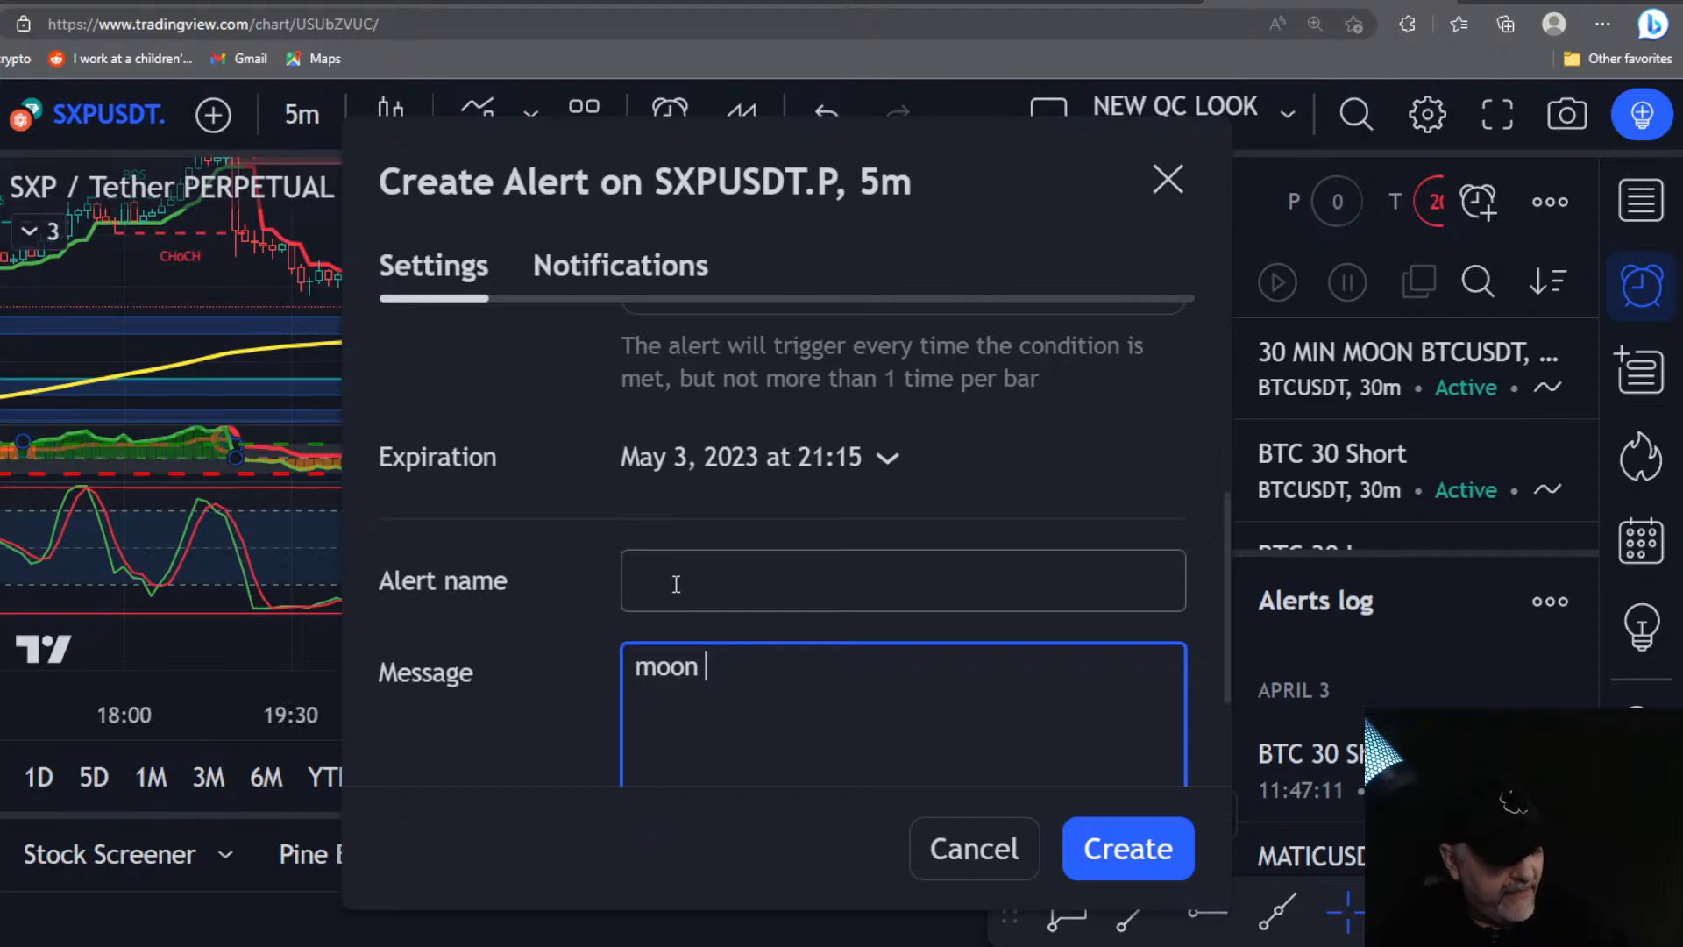
pyautogui.write('5min sxp')
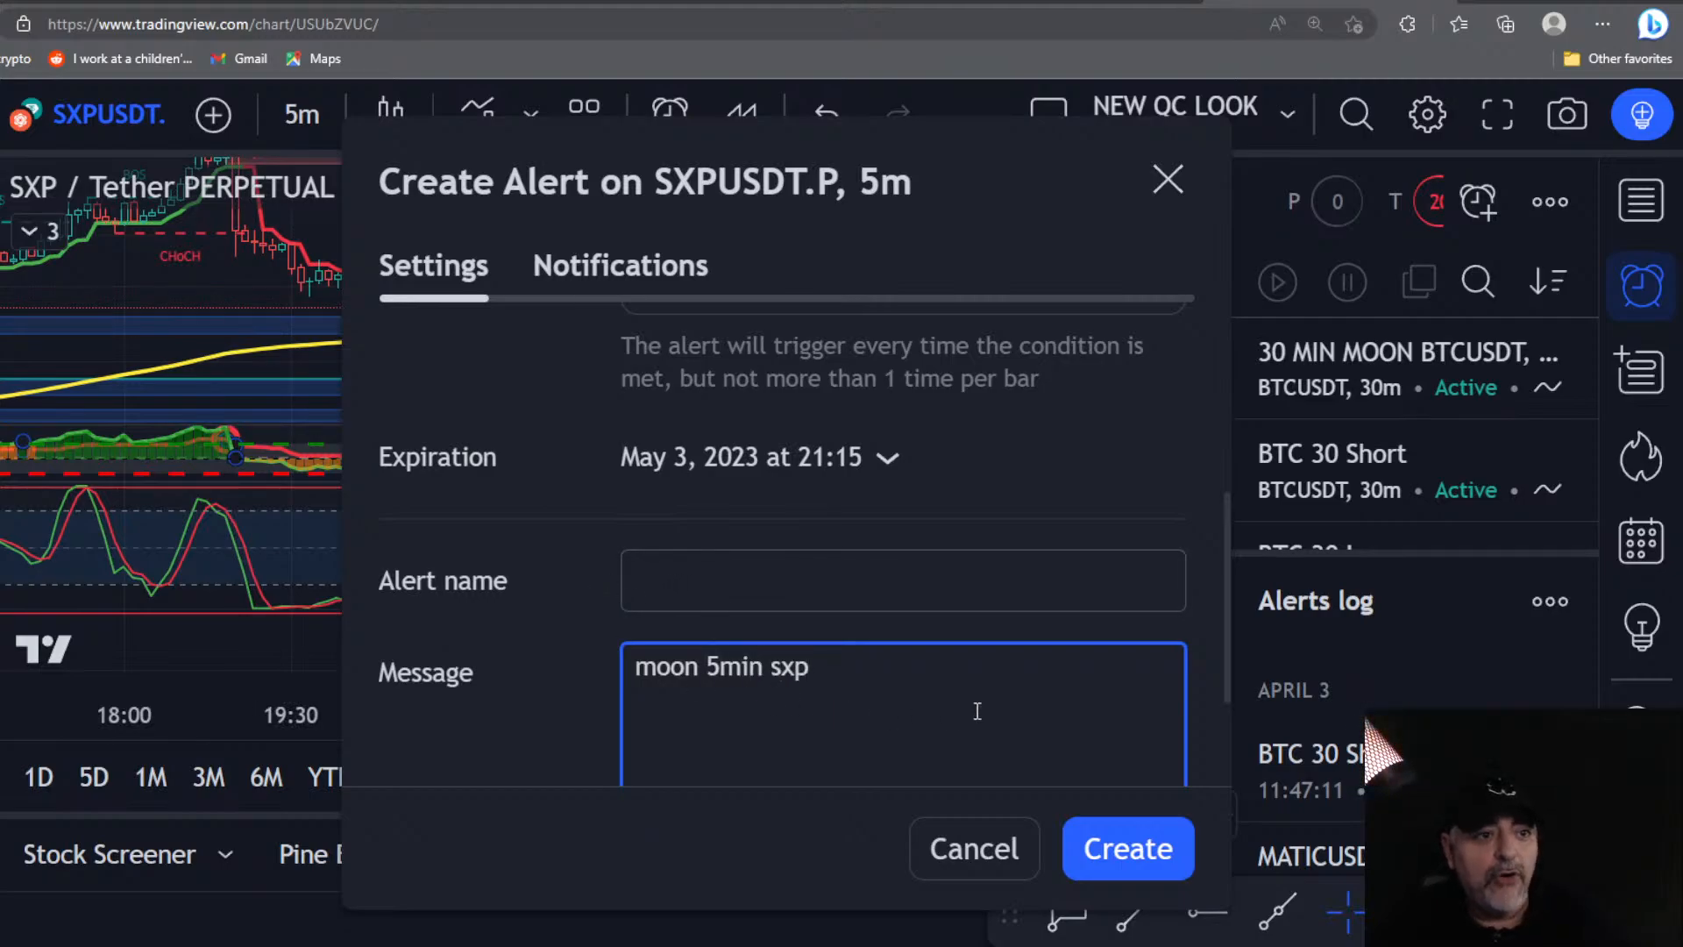
# Step: Try to create the QQE alert, dismiss the plan upgrade offer and close the alert settings
pyautogui.scroll(-2, 977, 710)
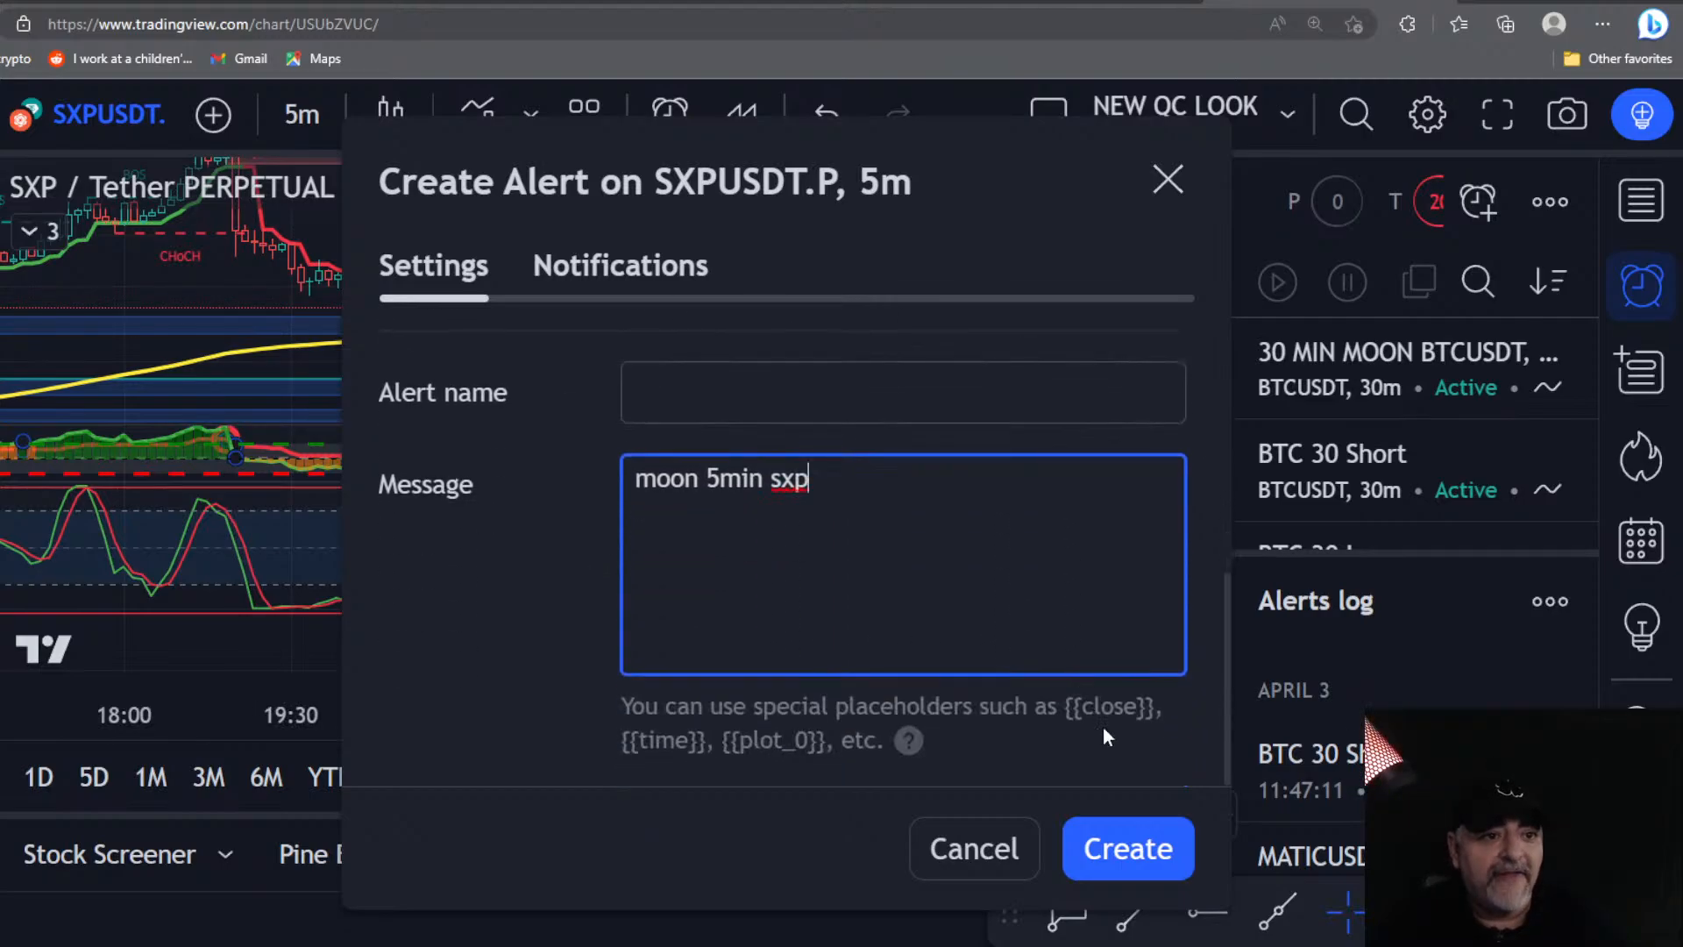
pyautogui.click(1128, 848)
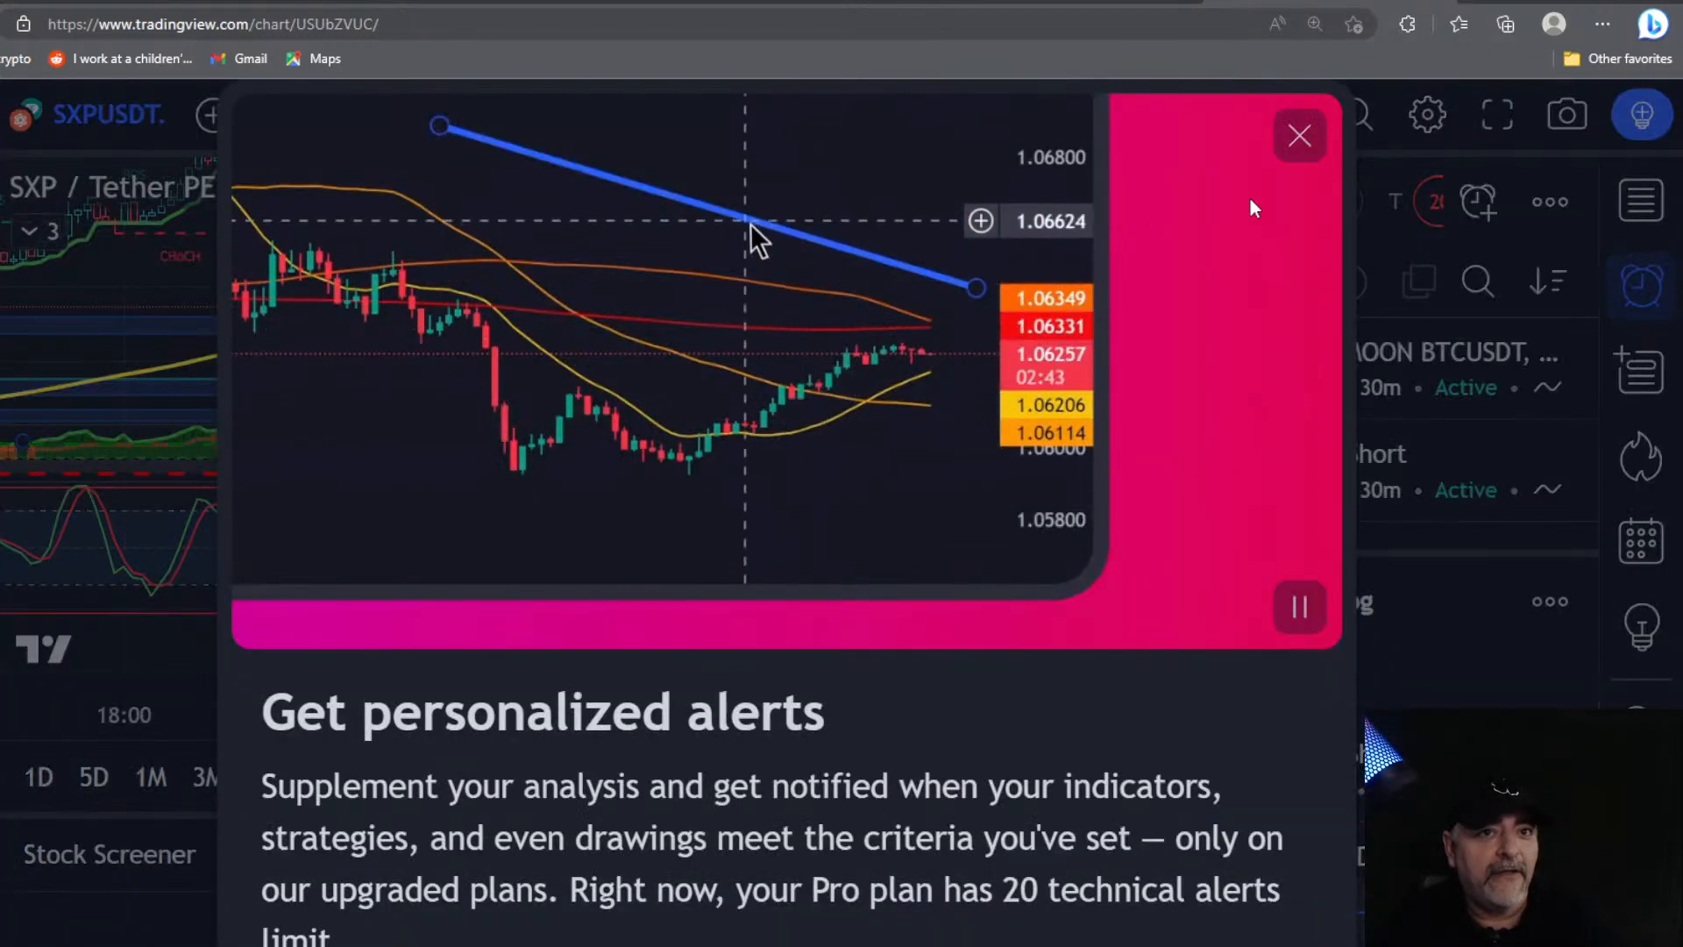
pyautogui.click(1298, 135)
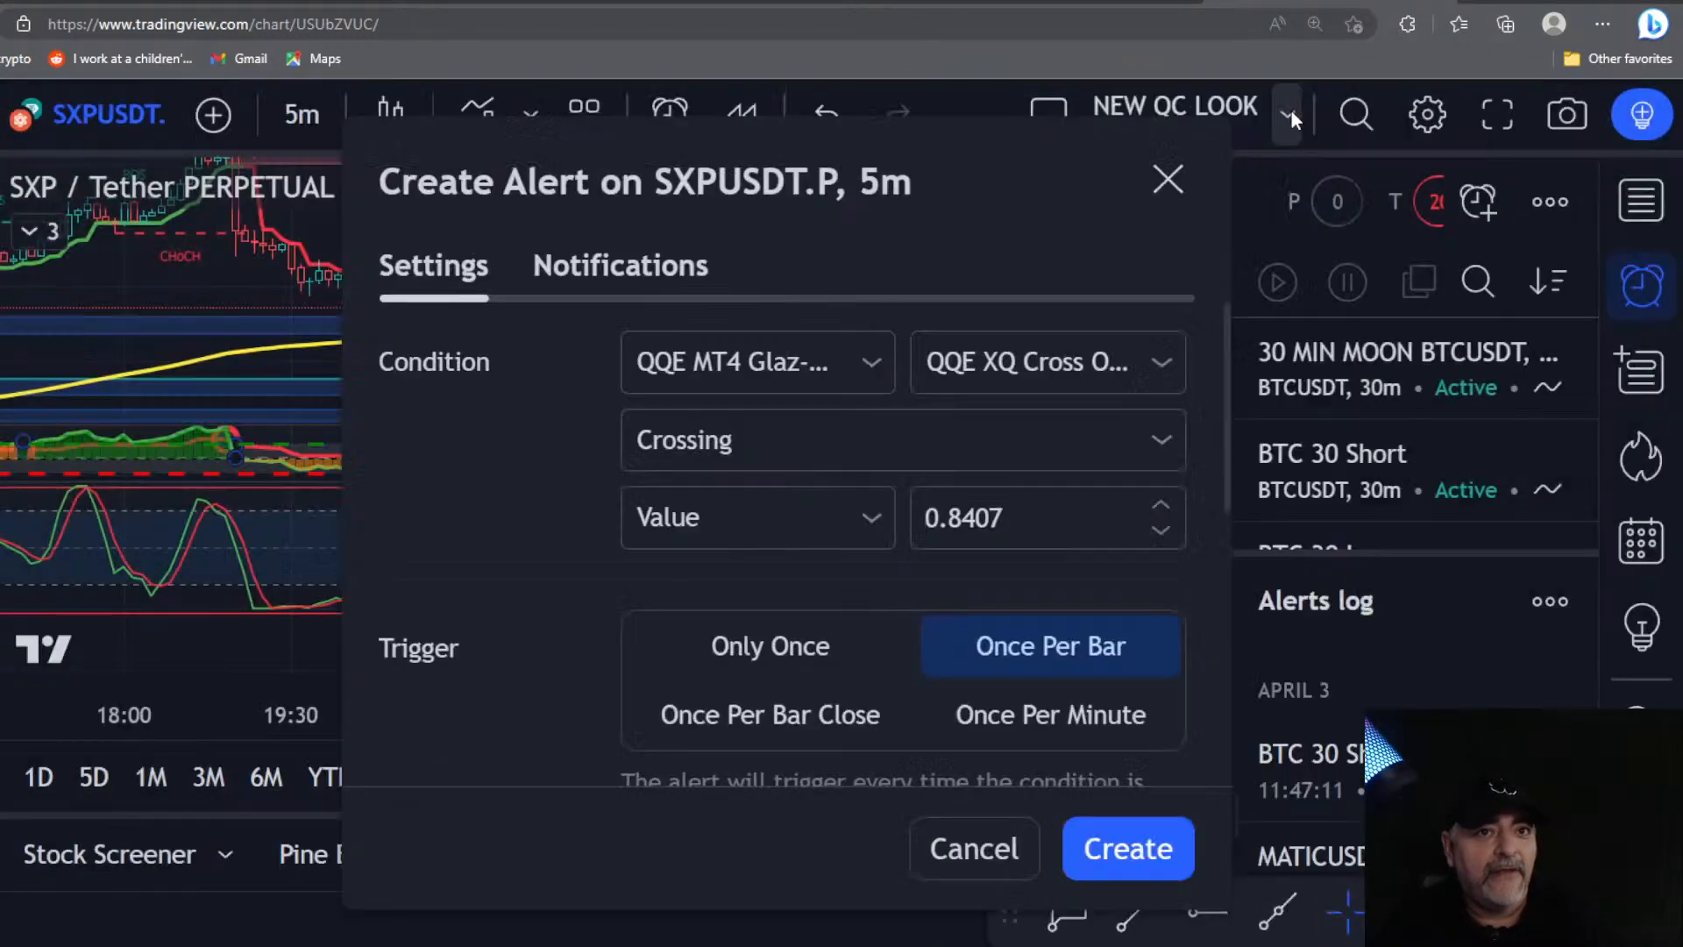
pyautogui.click(1166, 180)
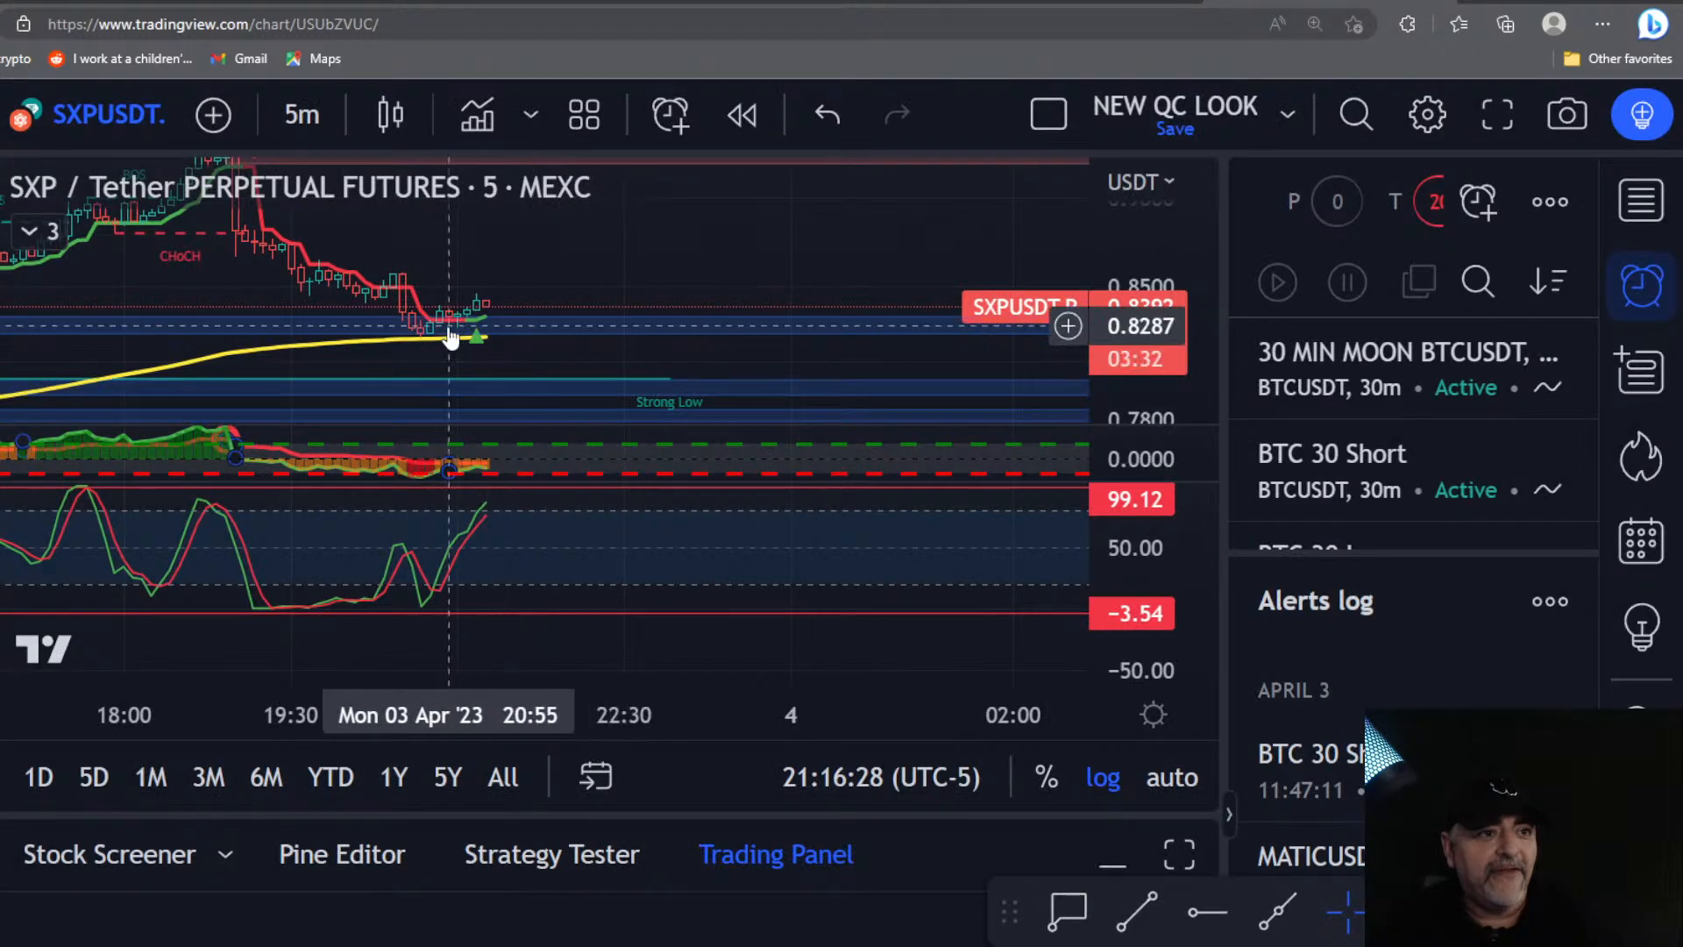
# Step: Show more of the 5-minute history and enlarge the QQE oscillator pane between the price and Stoch RSI panes
pyautogui.scroll(-2, 508, 351)
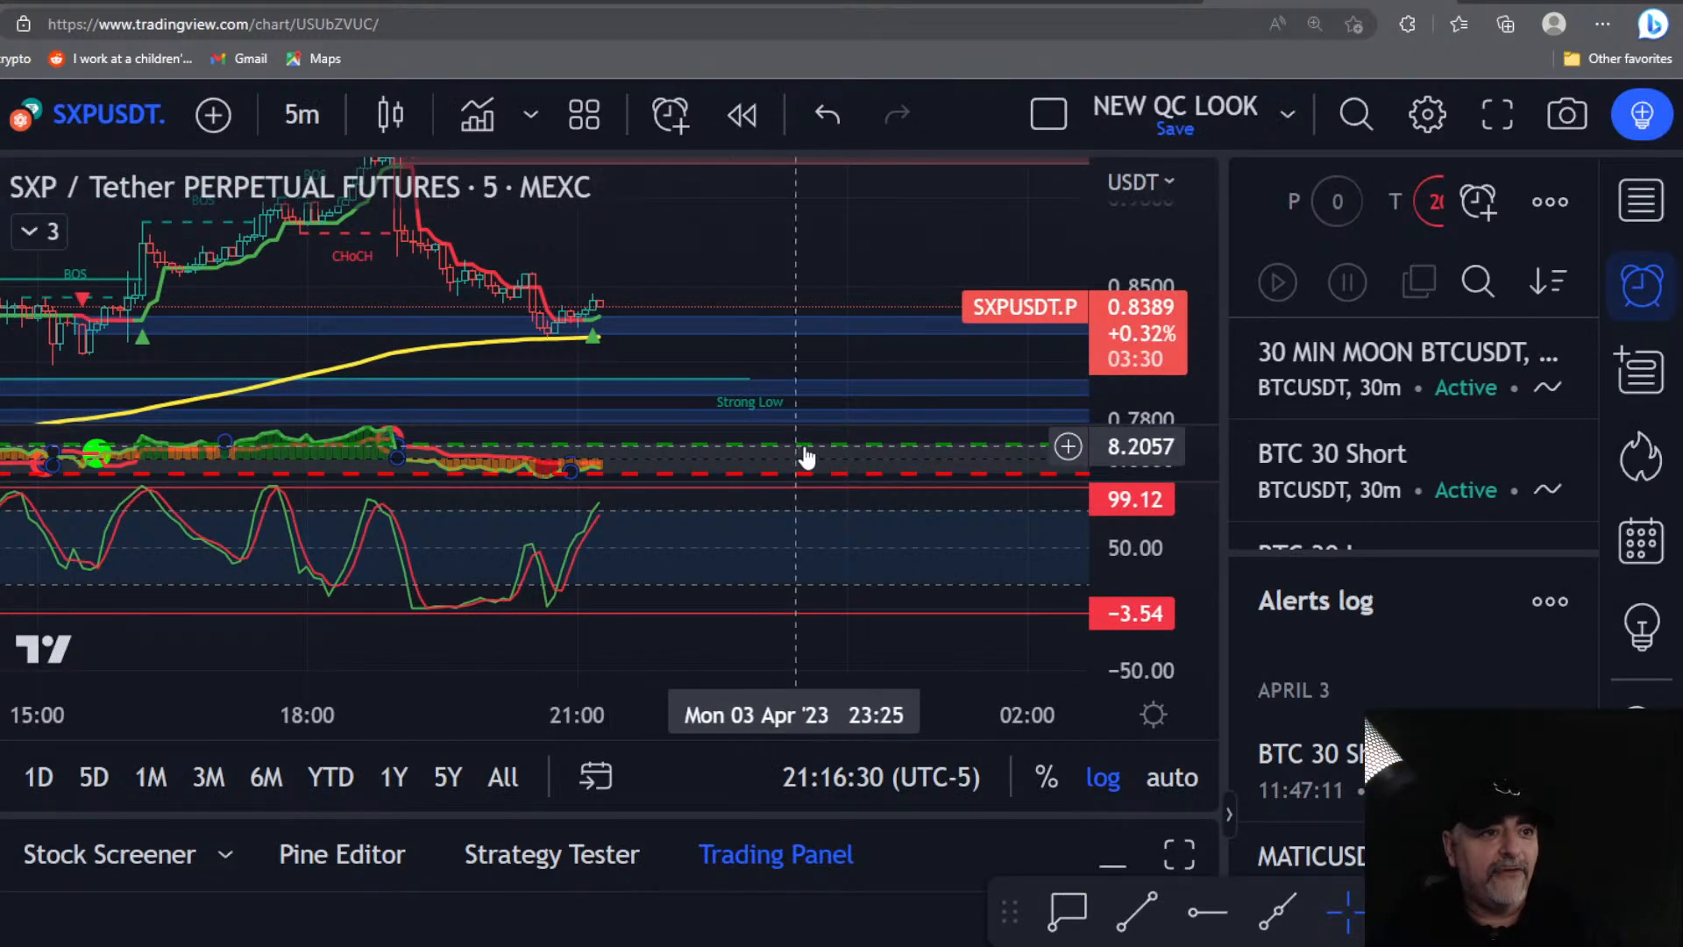
pyautogui.moveTo(834, 424); pyautogui.dragTo(835, 340)
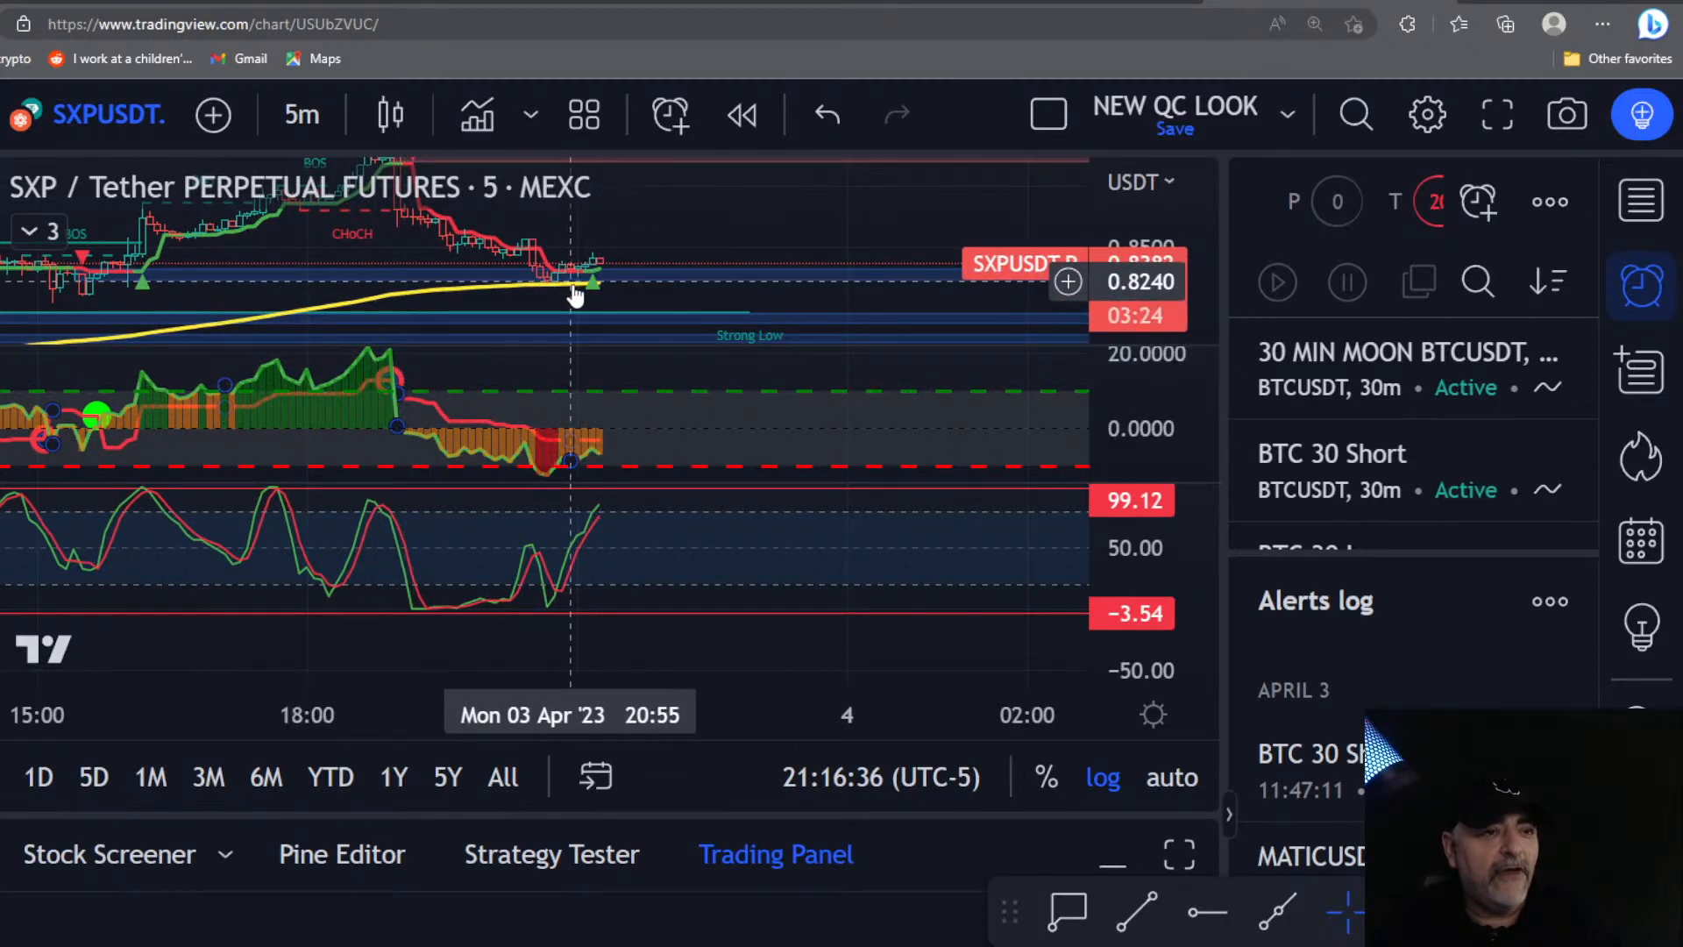
pyautogui.moveTo(641, 486); pyautogui.dragTo(646, 553)
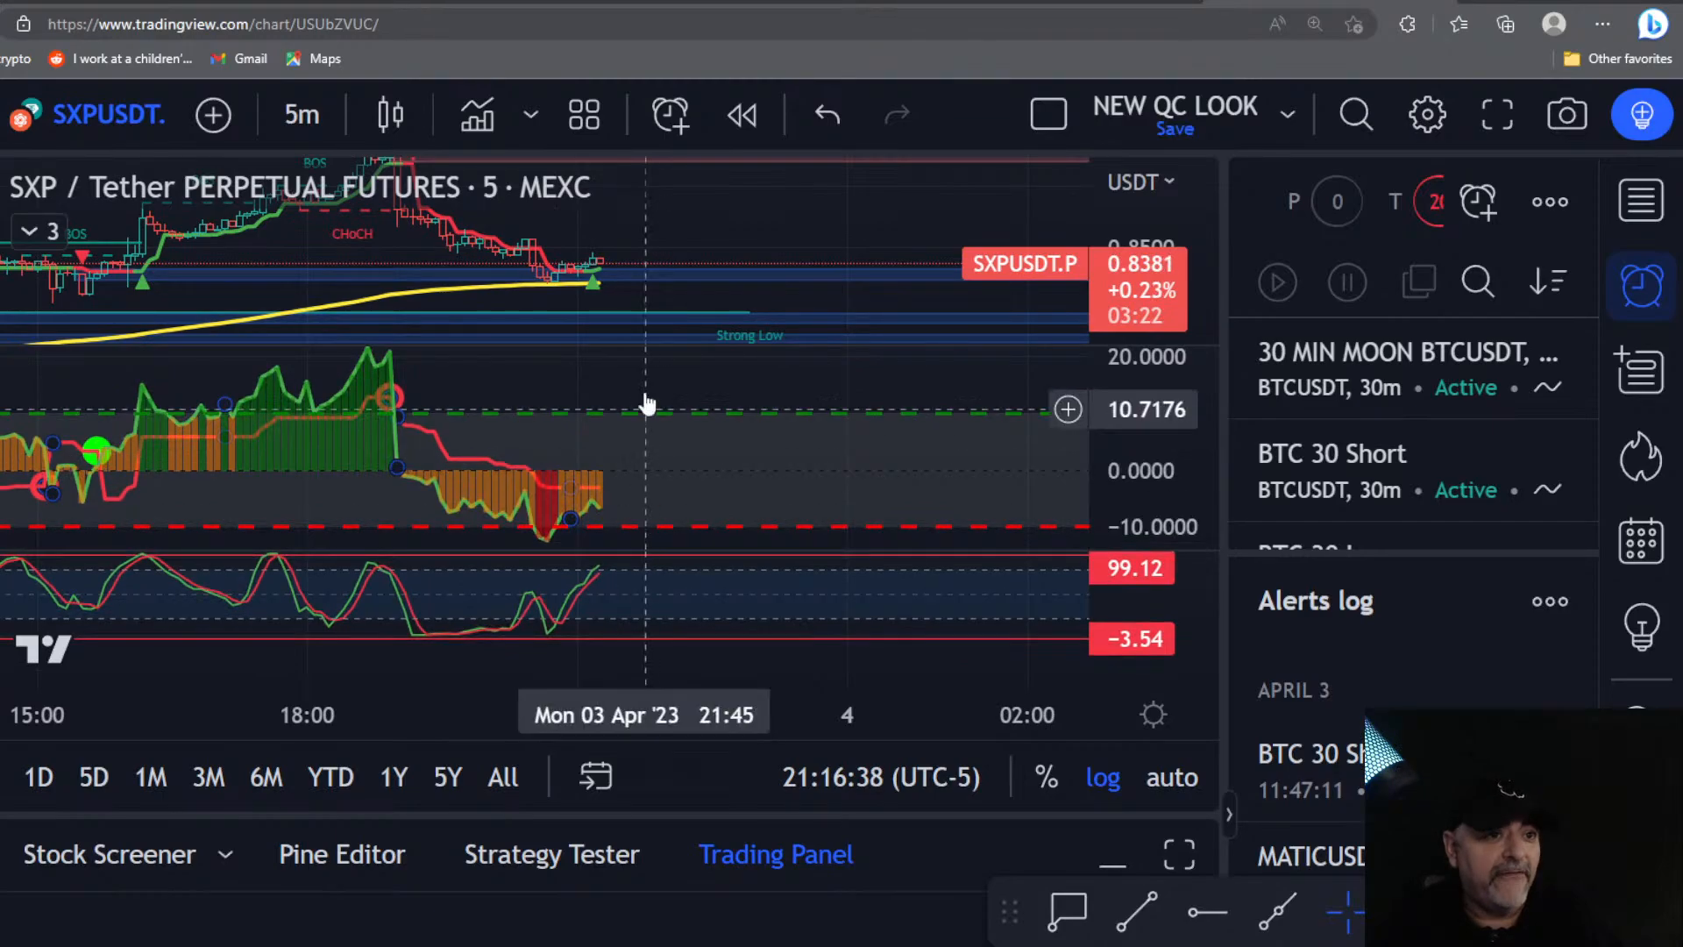
# Step: Enlarge the price pane and zoom in on the latest candles touching the yellow average
pyautogui.moveTo(643, 350); pyautogui.dragTo(649, 507)
pyautogui.scroll(-2, 620, 394)
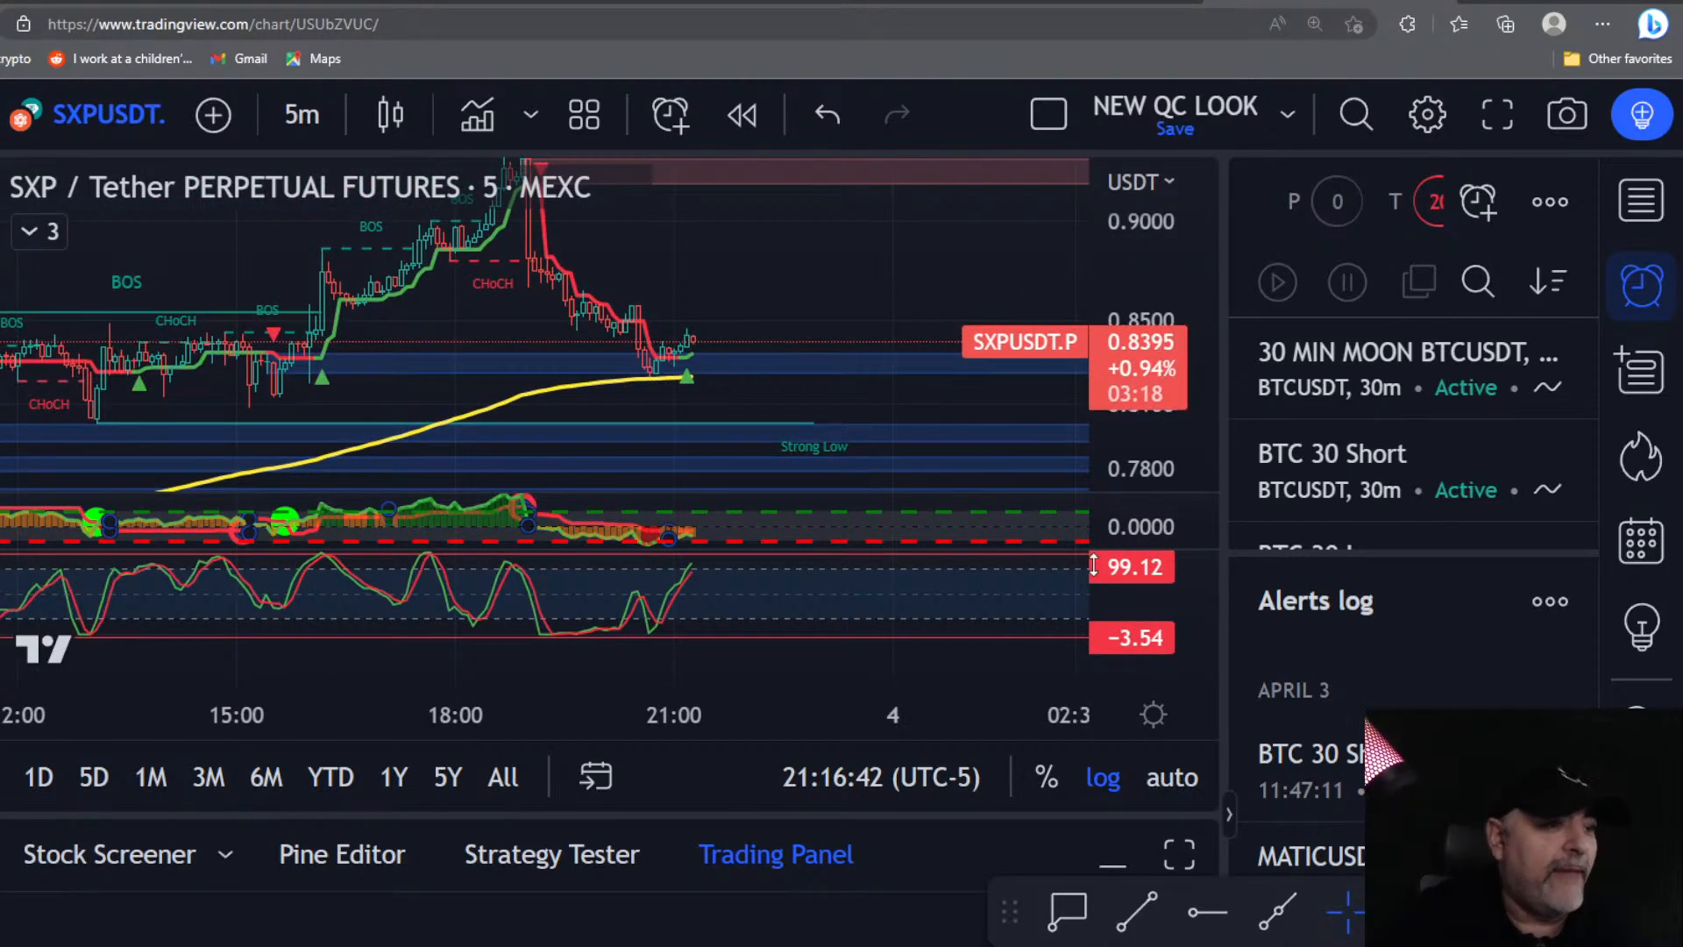
pyautogui.scroll(2, 837, 333)
pyautogui.scroll(2, 386, 428)
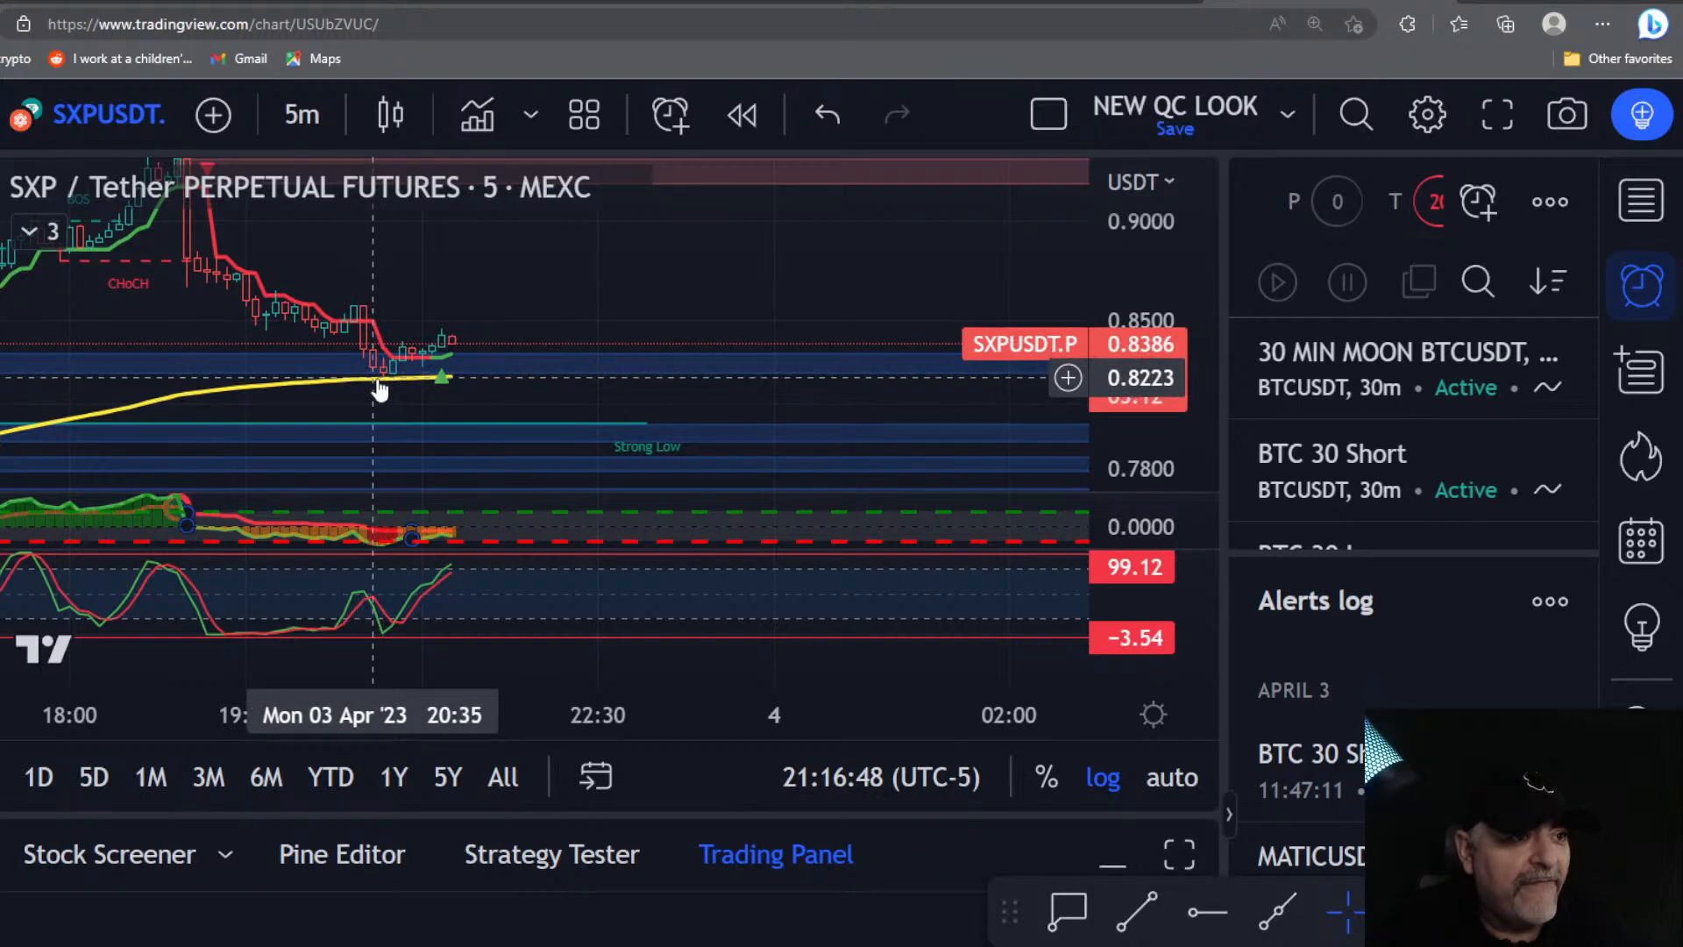
pyautogui.scroll(1, 379, 391)
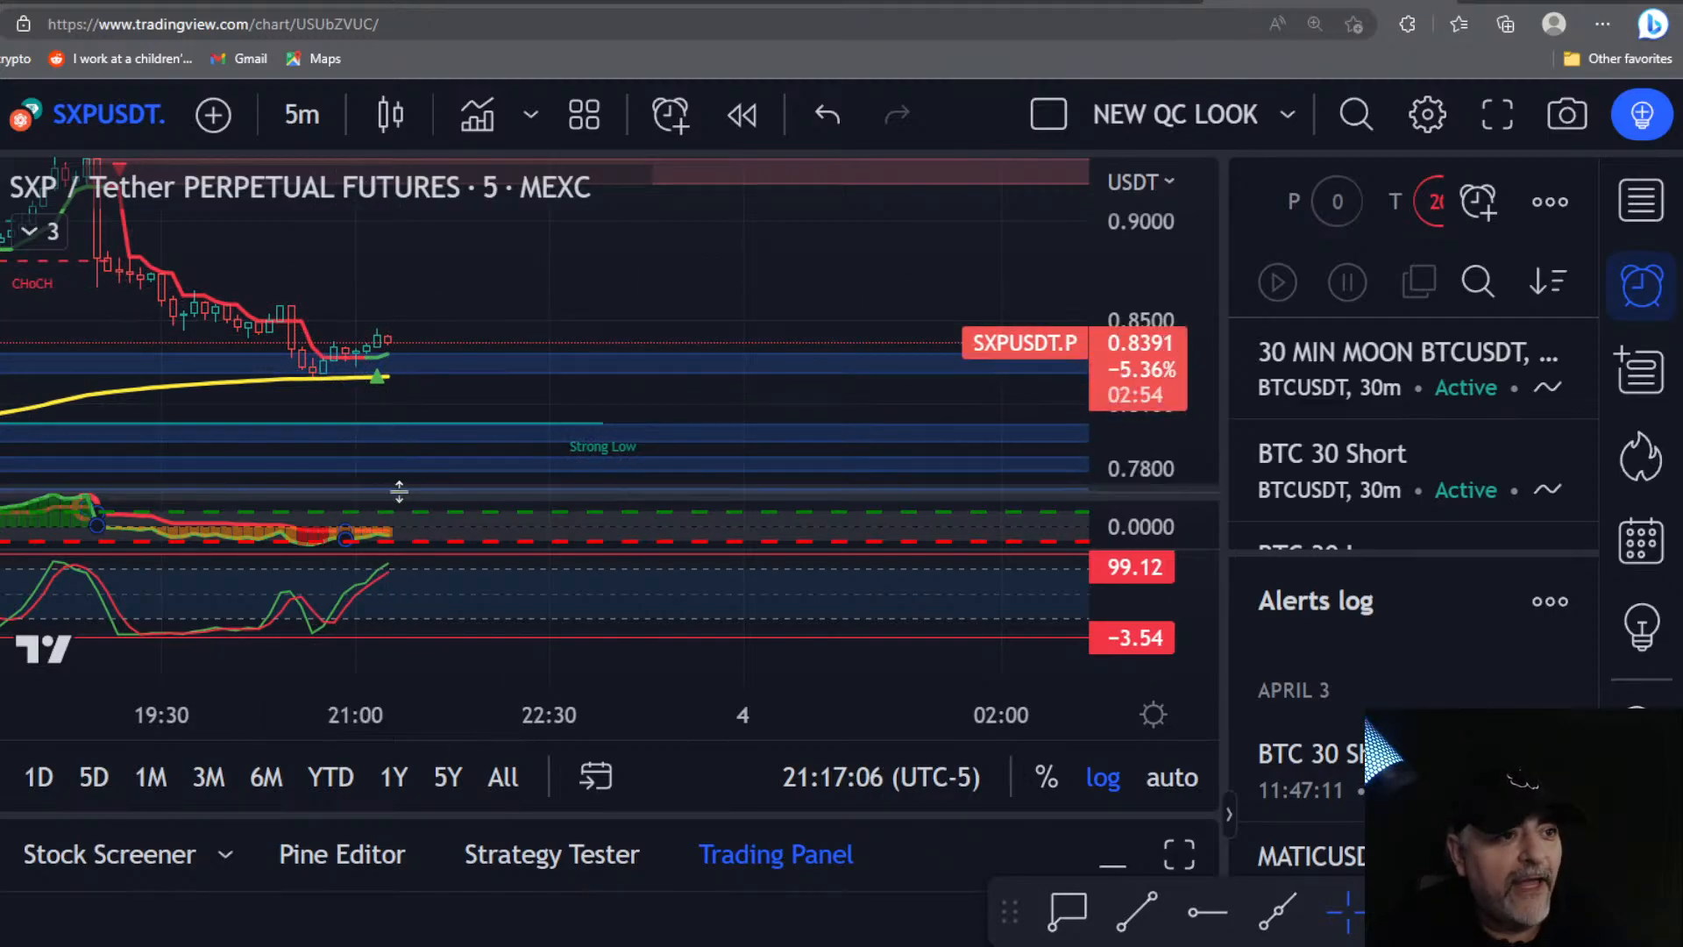
# Step: Enlarge the QQE oscillator pane upward and show more of its recent swings against the dashed thresholds
pyautogui.moveTo(424, 488); pyautogui.dragTo(427, 338)
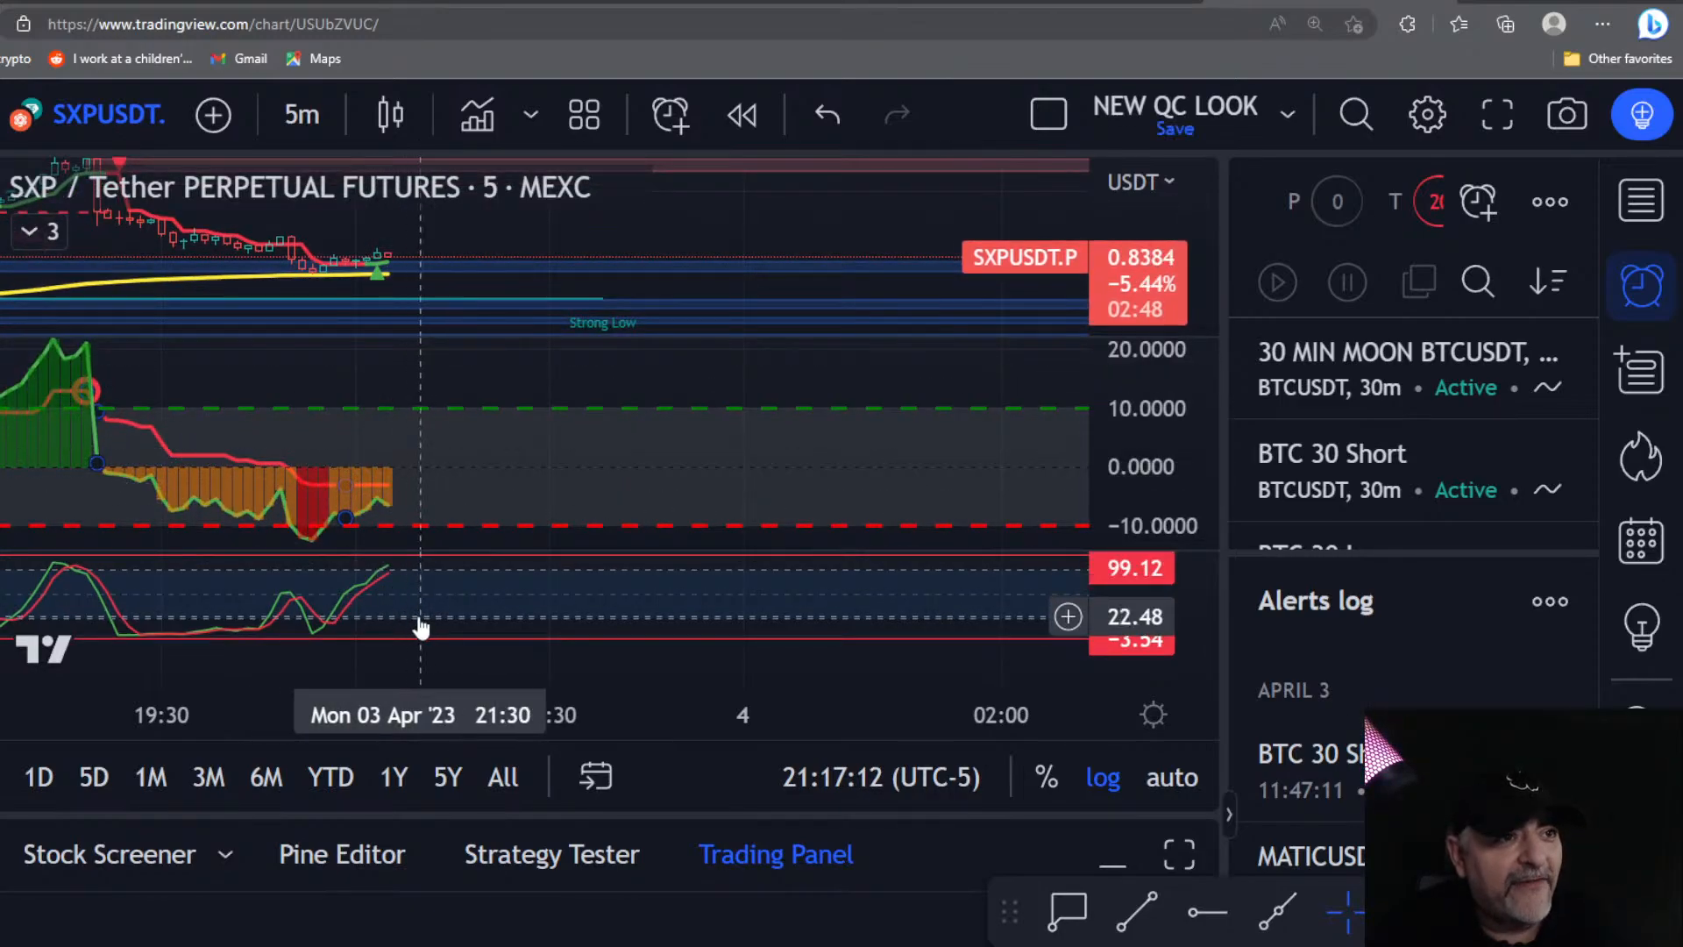
pyautogui.scroll(-3, 465, 533)
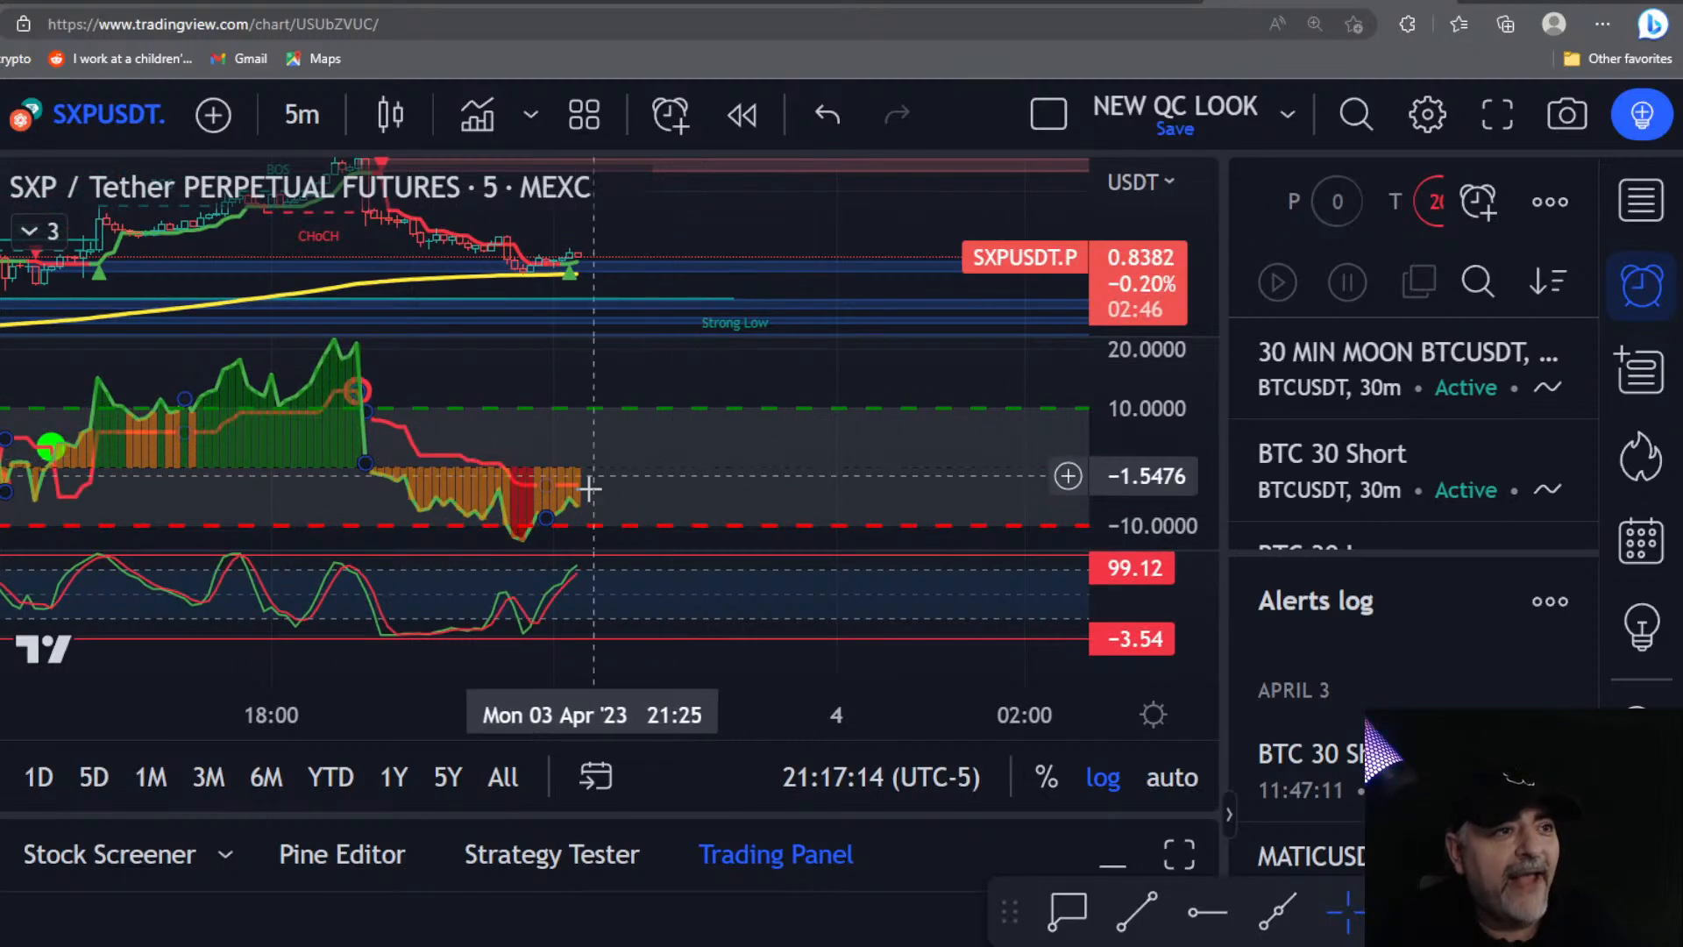
pyautogui.scroll(-1, 603, 474)
pyautogui.scroll(1, 625, 497)
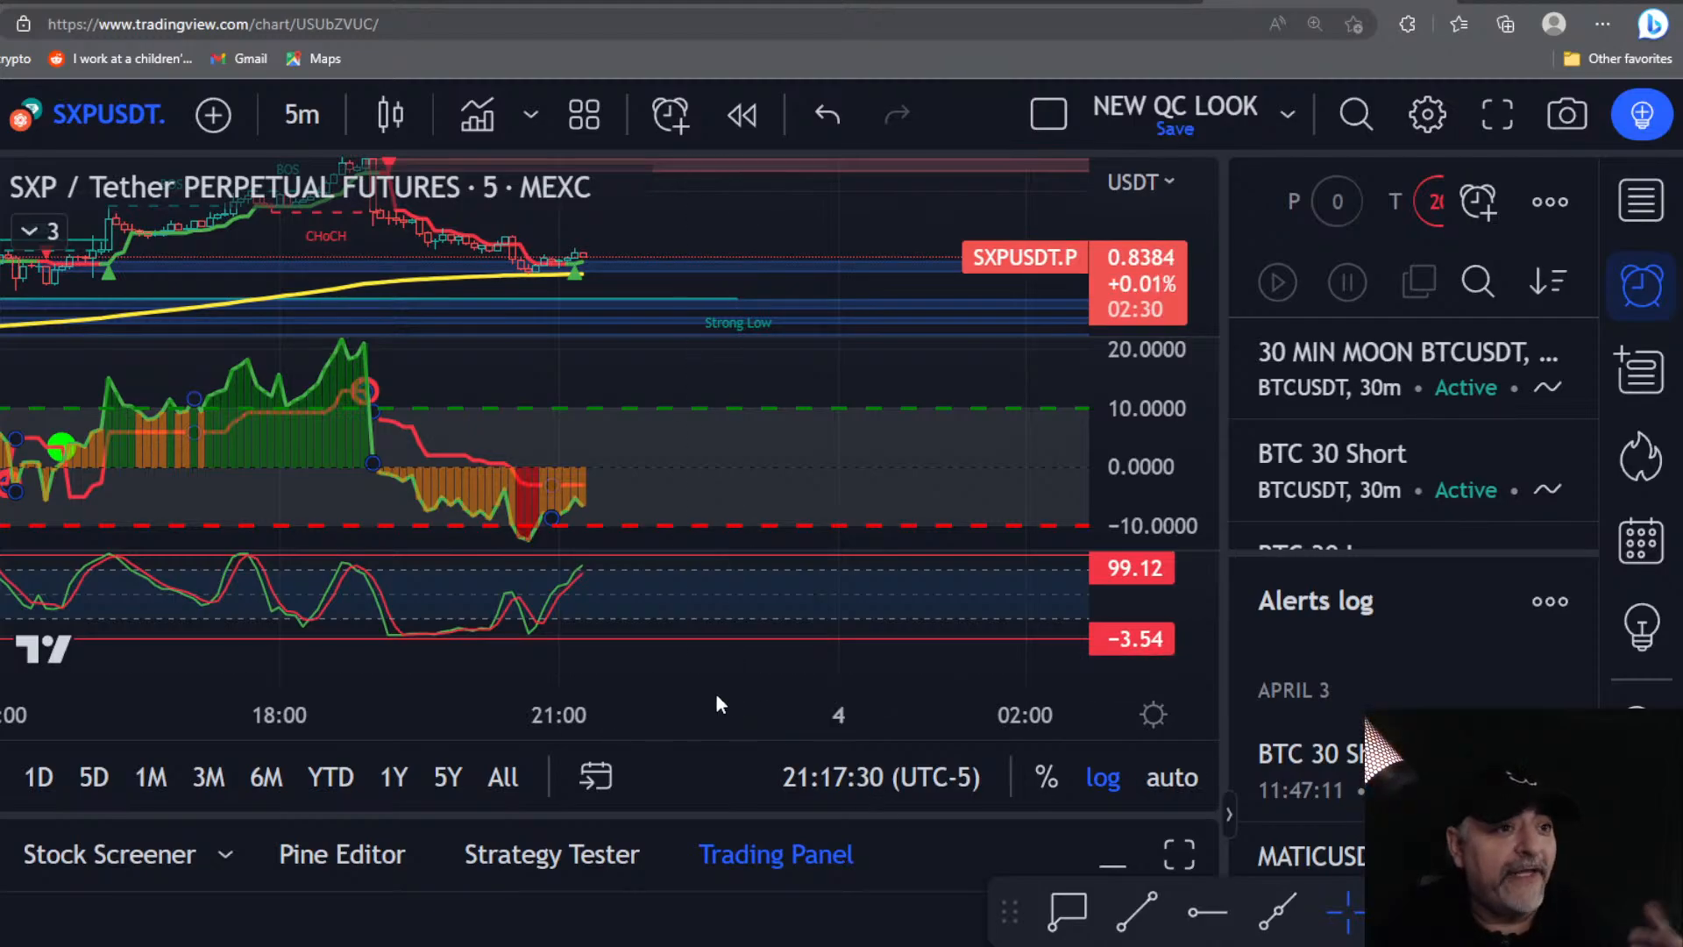
# Step: Stretch the price scale around the blue zone and zoom in on the latest candles and oscillator bars
pyautogui.scroll(-2, 789, 491)
pyautogui.moveTo(1144, 318)
pyautogui.mouseDown()
pyautogui.moveTo(1144, 197)
pyautogui.moveTo(1139, 333)
pyautogui.mouseUp()
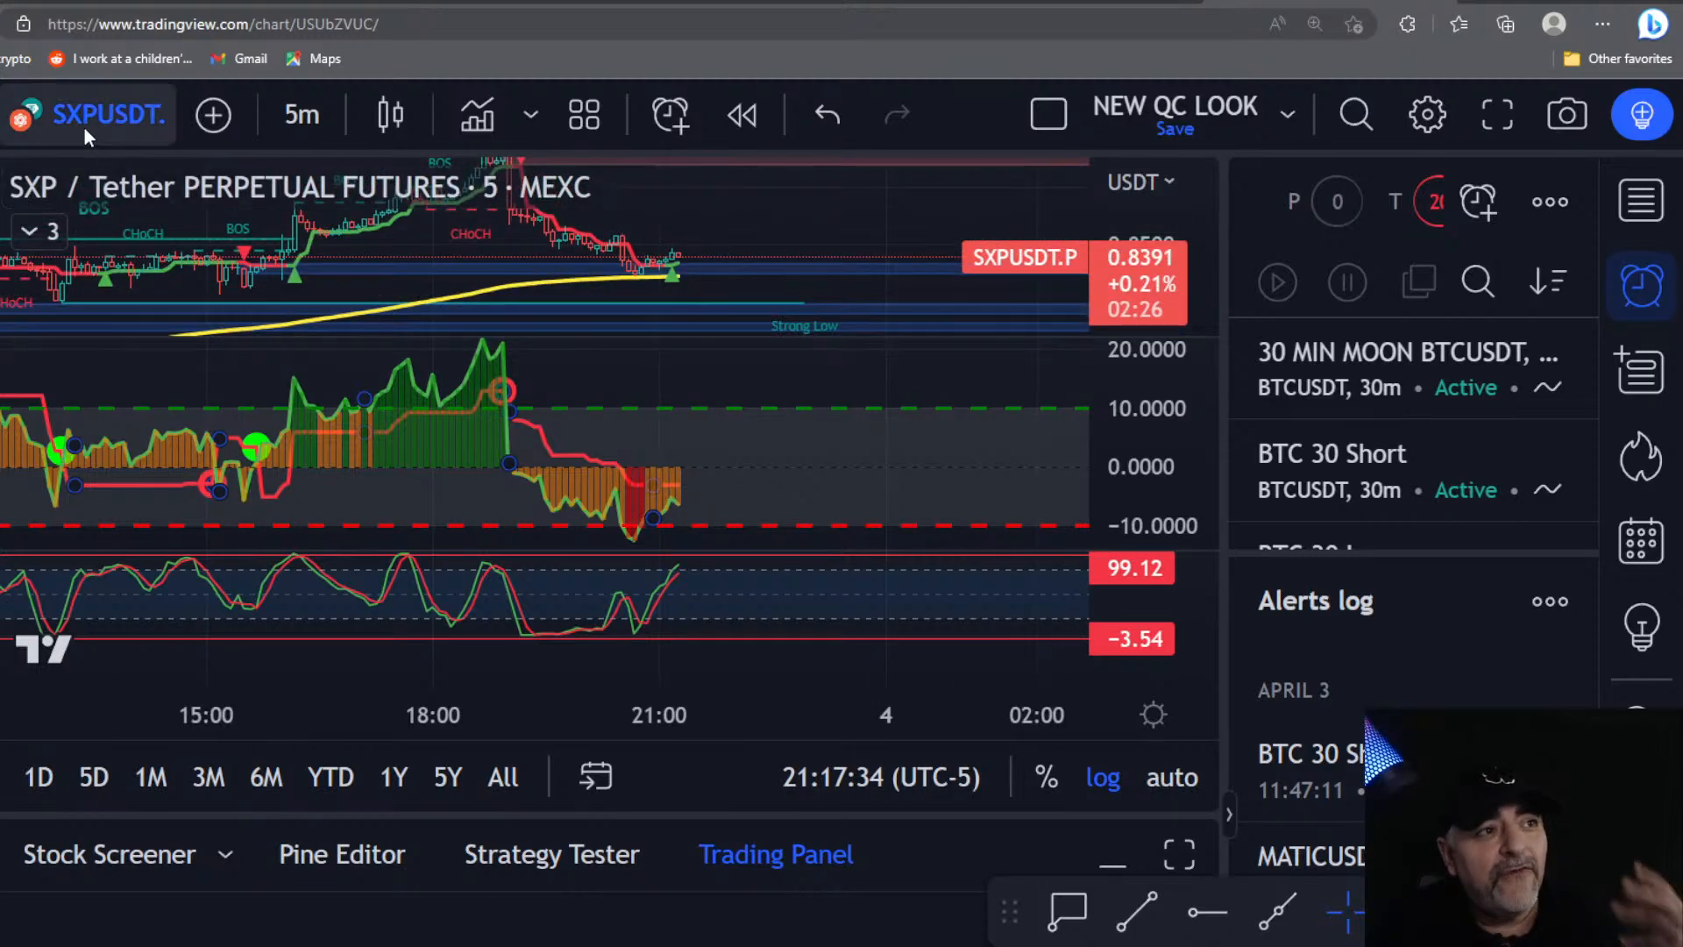
pyautogui.moveTo(1190, 303); pyautogui.dragTo(1189, 269)
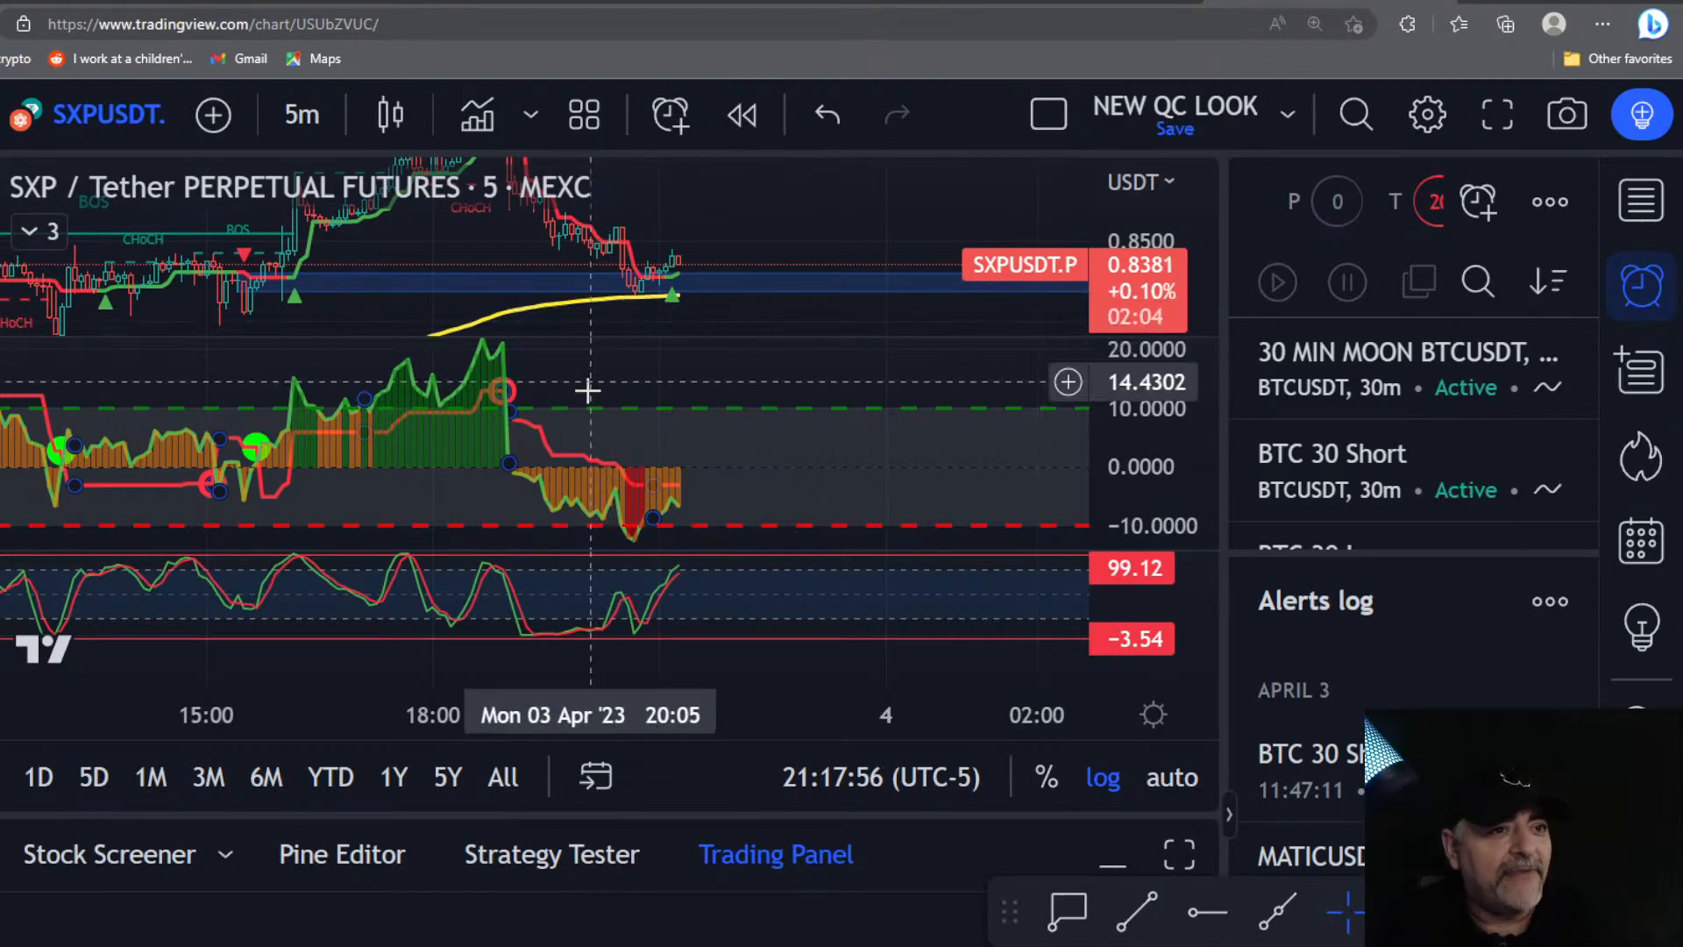
pyautogui.scroll(1, 568, 482)
pyautogui.scroll(1, 568, 482)
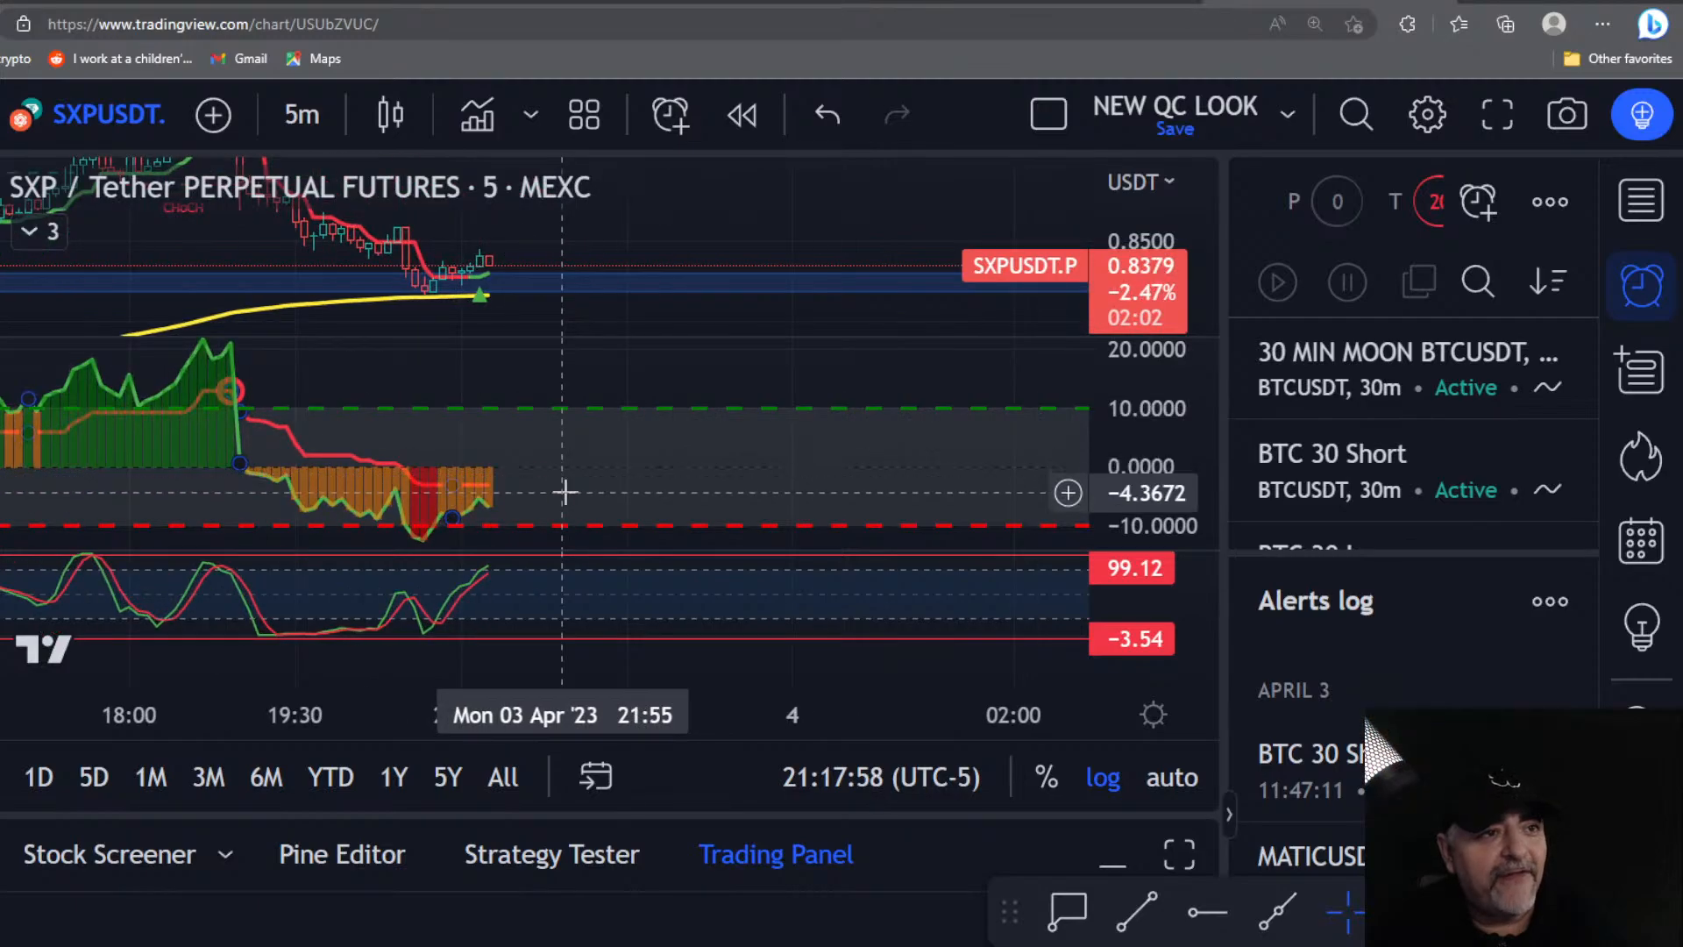